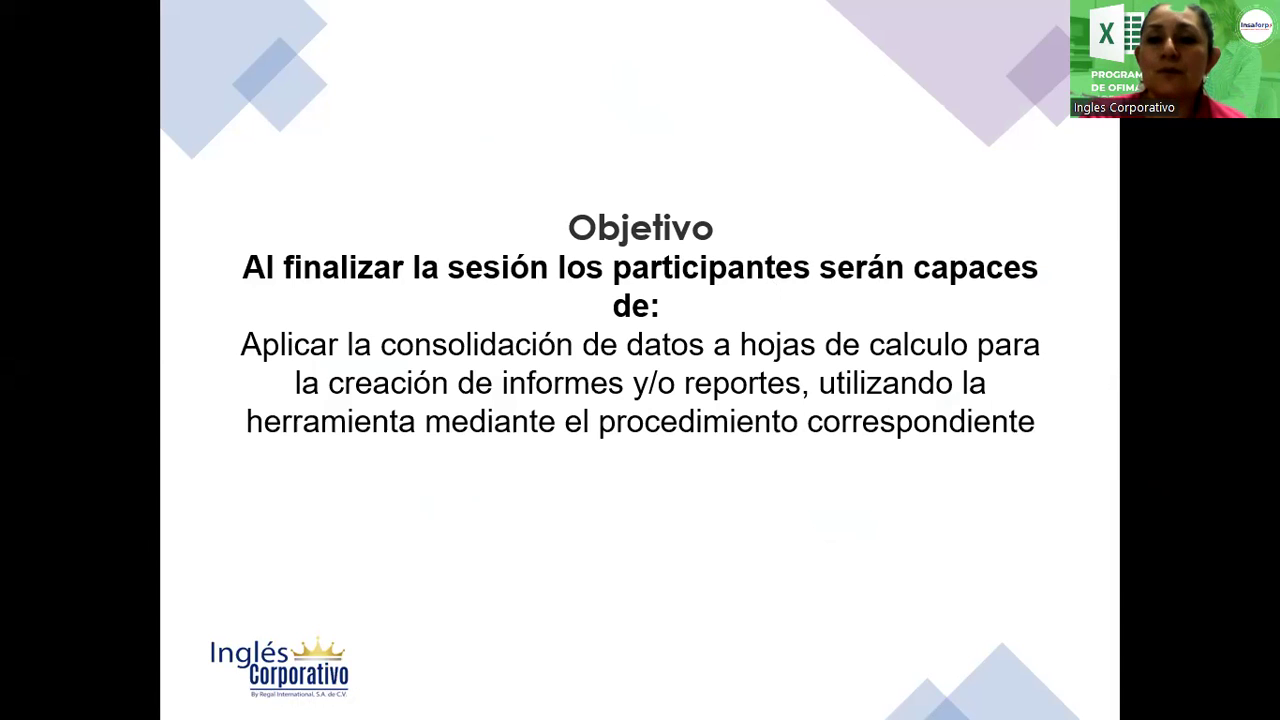
Step: Advance the slide show to the 'Consolidar datos en varias hojas de cálculo' slide
left_click(571, 191)
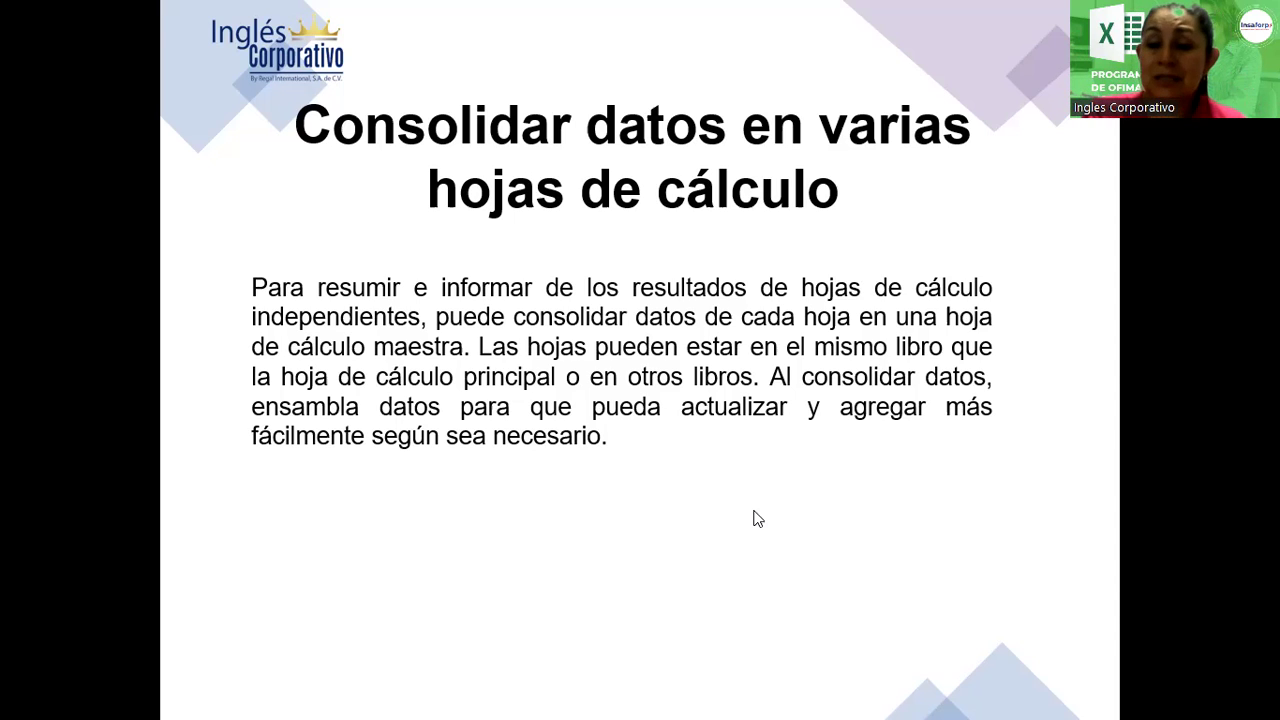
Step: Advance to the 'Por ejemplo…' slide about regional office expense sheets
left_click(390, 406)
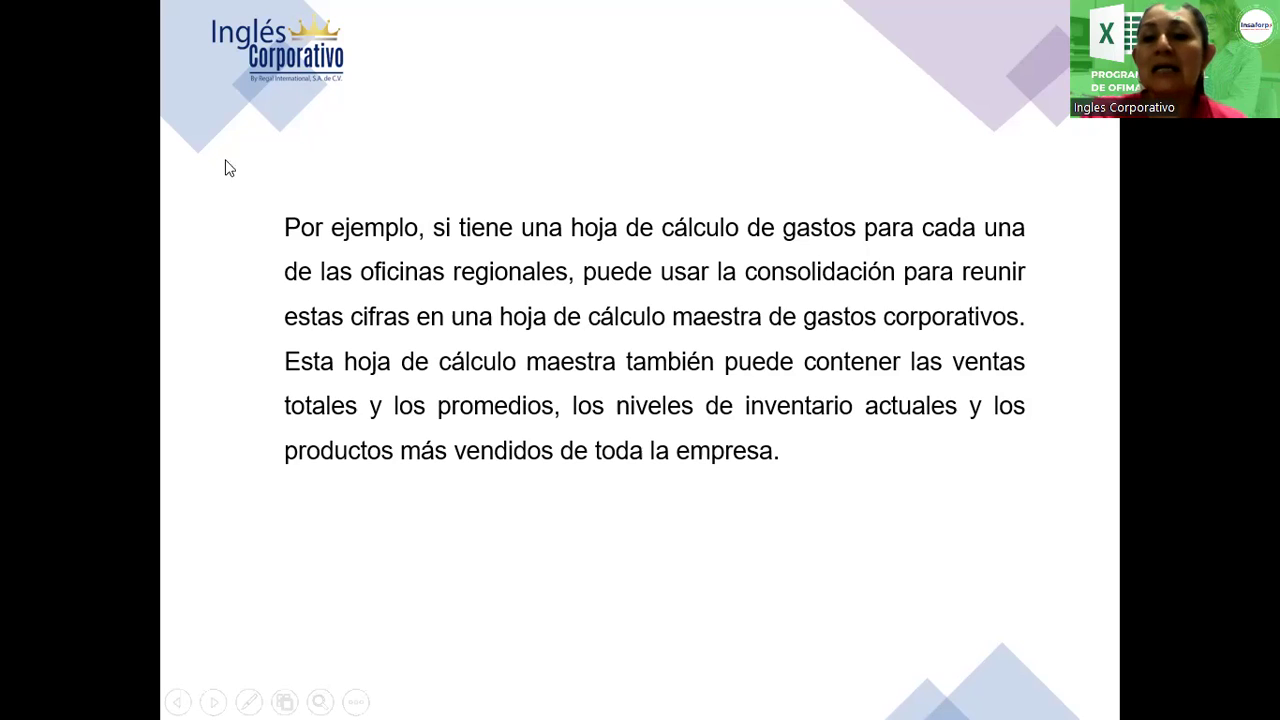
Step: Advance to the slide showing the Data Tools group and a Consolidar dialog with RRHH, Marketing and Ventas references
left_click(523, 131)
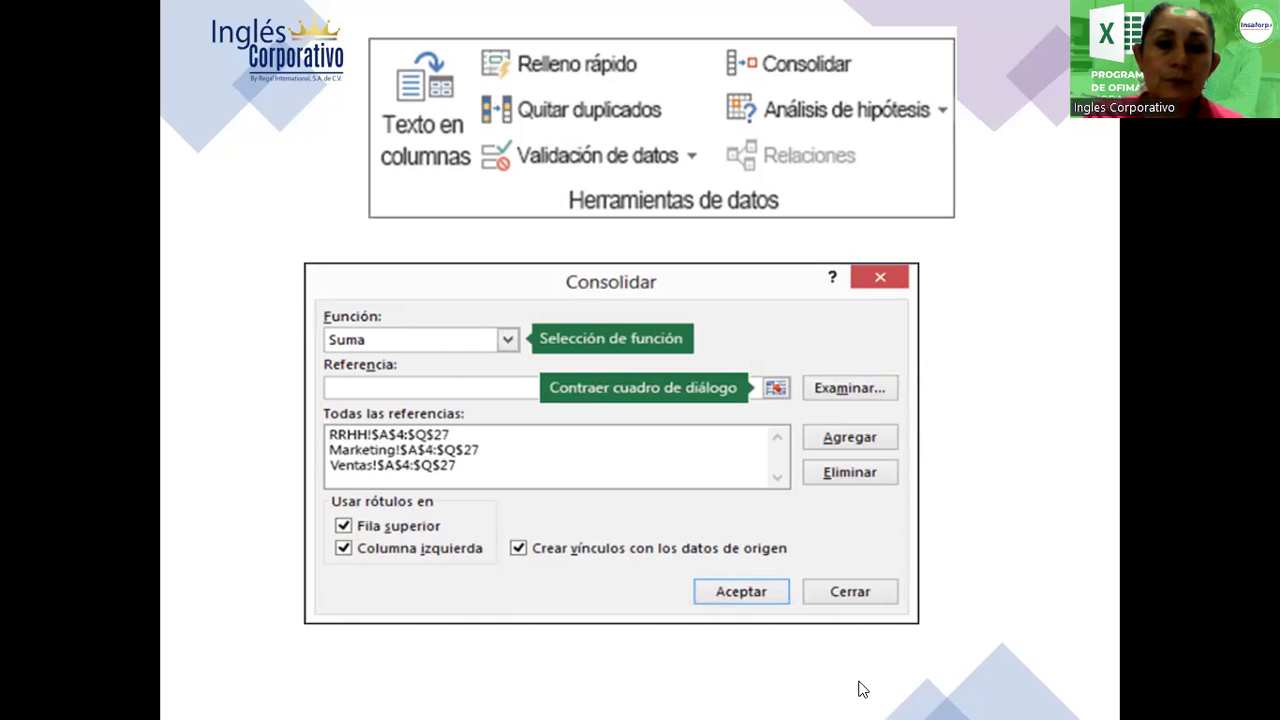
Step: Switch to the pen with Ctrl+P, then advance past the last slide to end the show
key("ctrl+p")
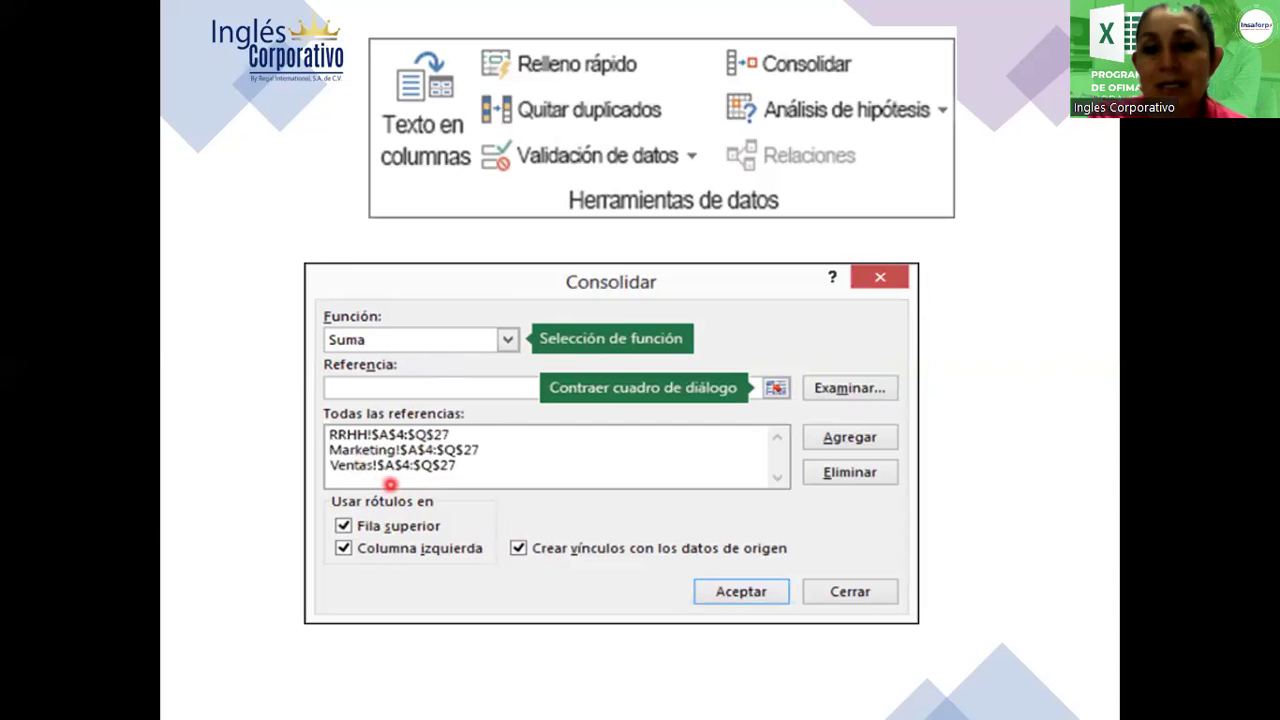
left_click(791, 332)
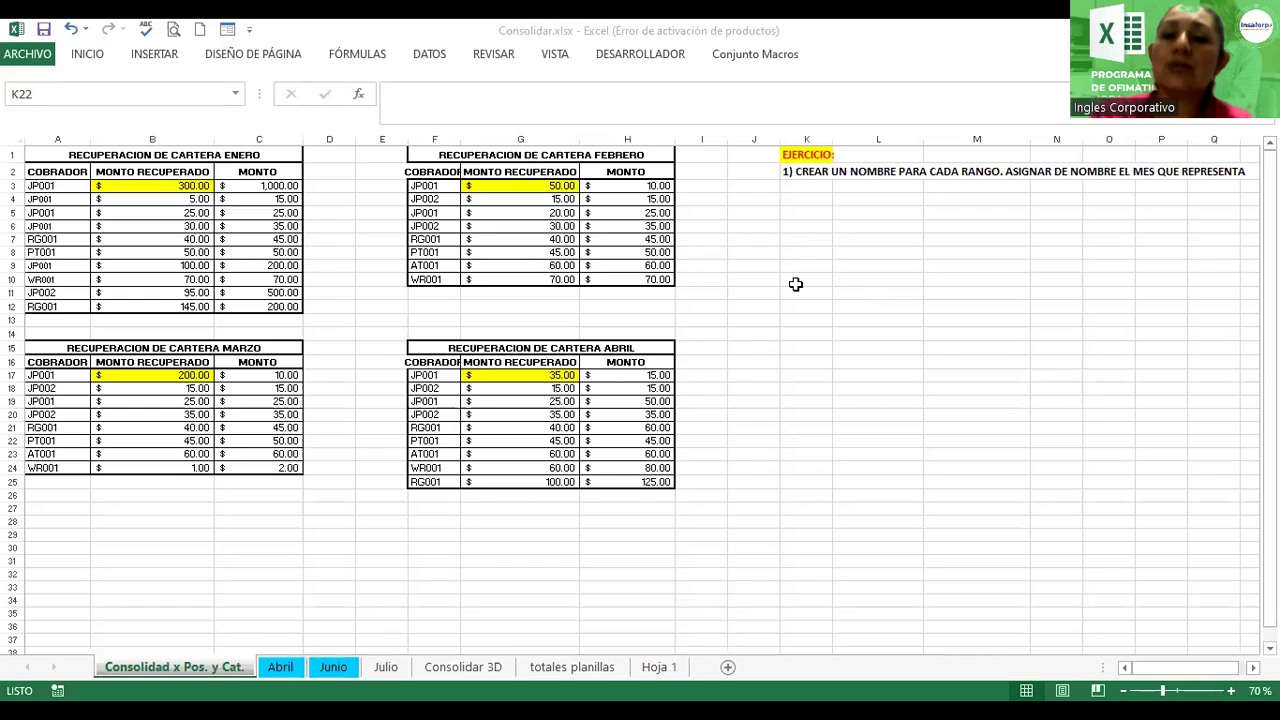
Step: Return to the Consolidar.xlsx workbook and list its defined names in the Name Box
key("alt+Tab")
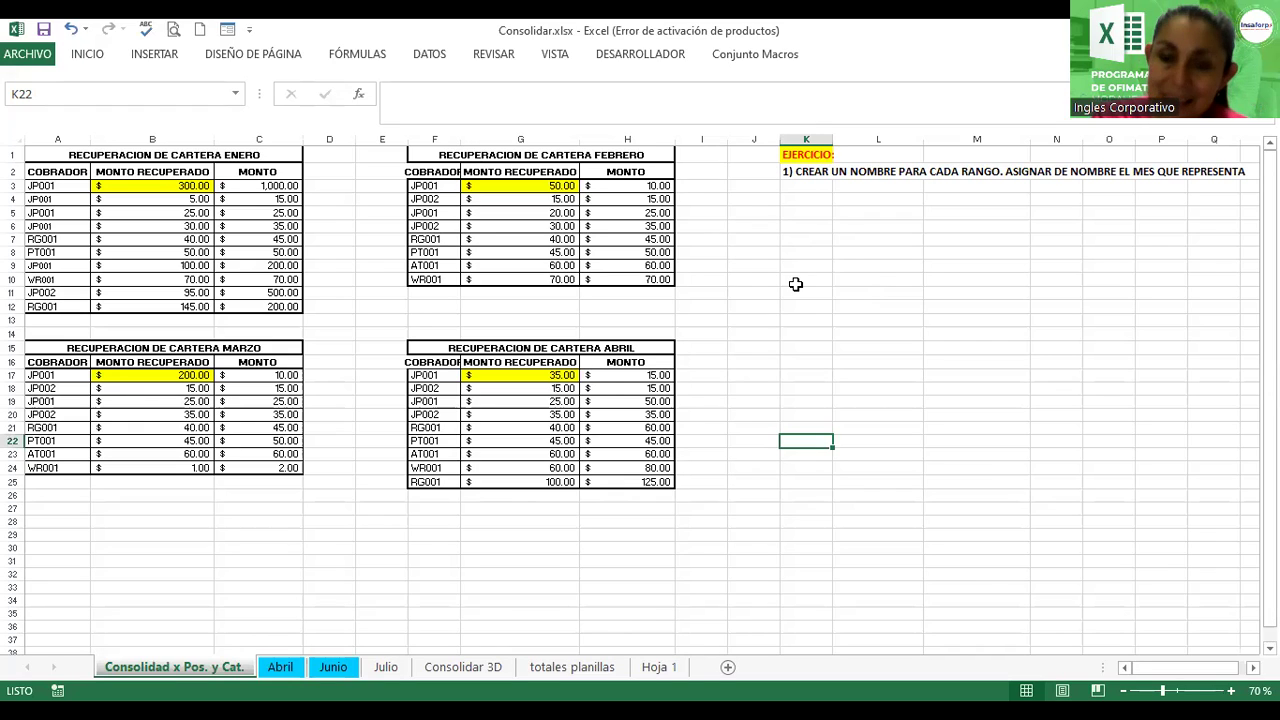
left_click(236, 94)
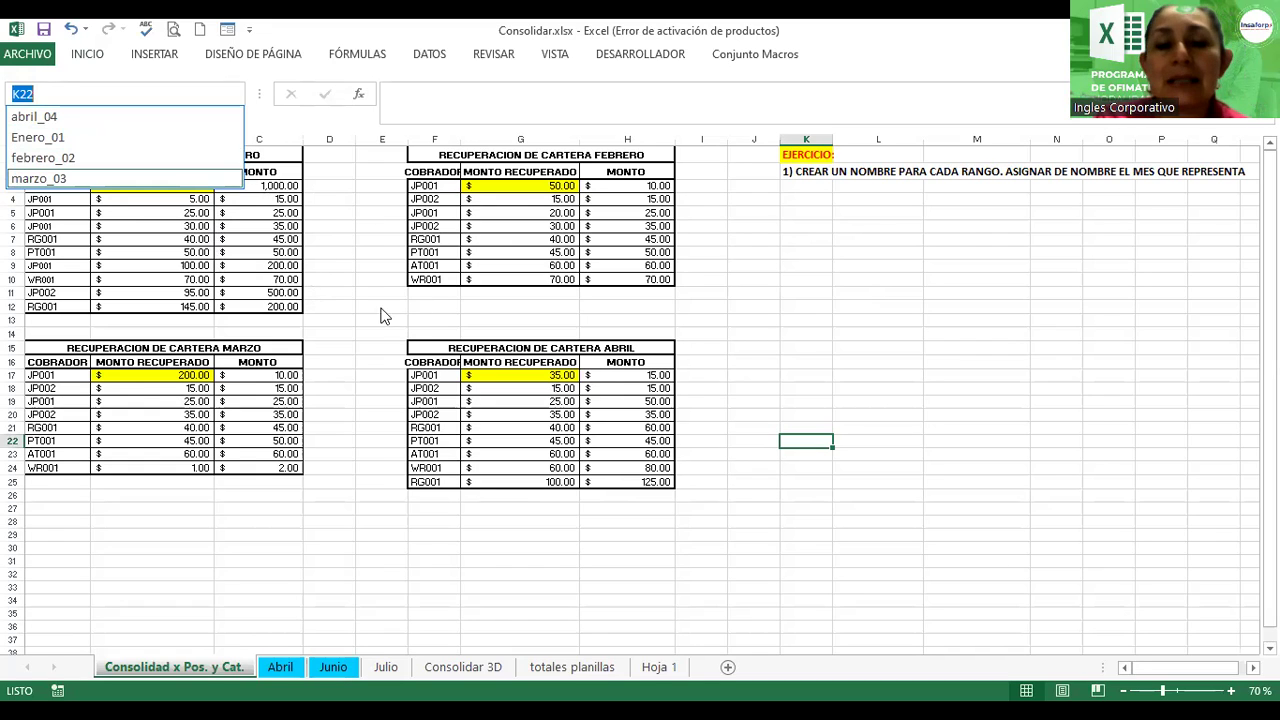
Step: In the Name Manager, select abril_04, Enero_01, febrero_02 and marzo_03 and delete all four
left_click(565, 183)
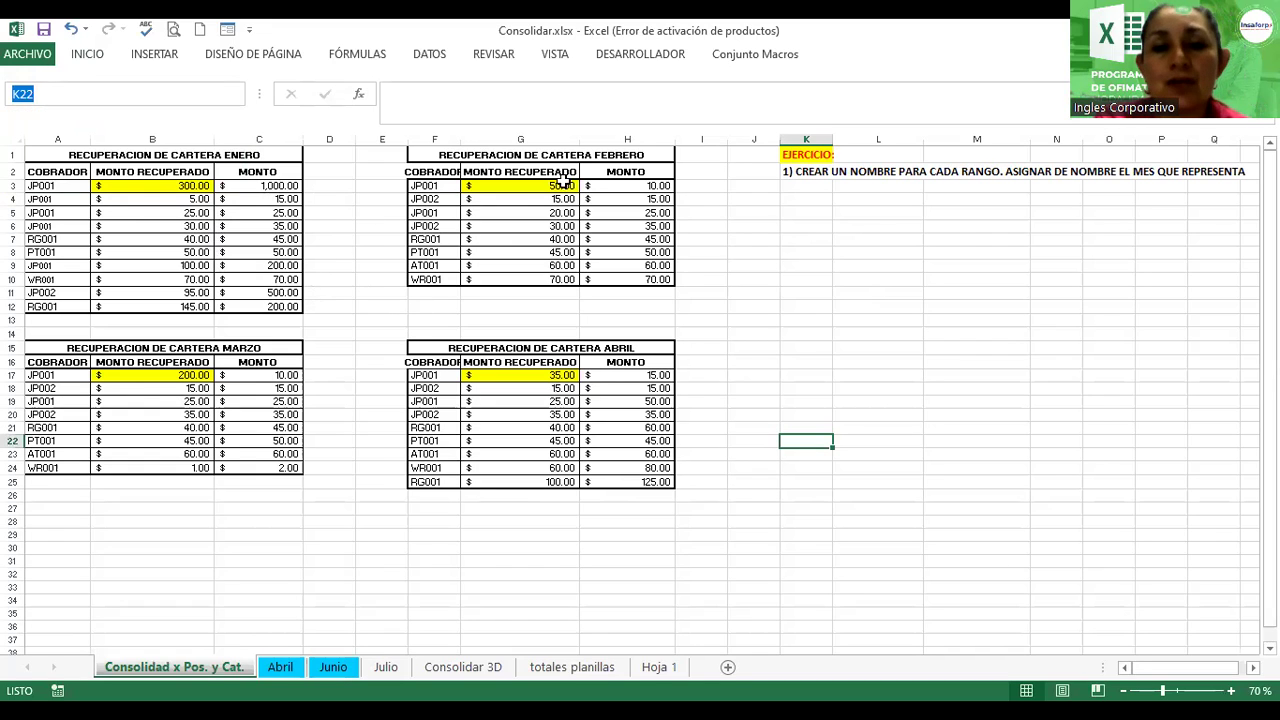
left_click(358, 58)
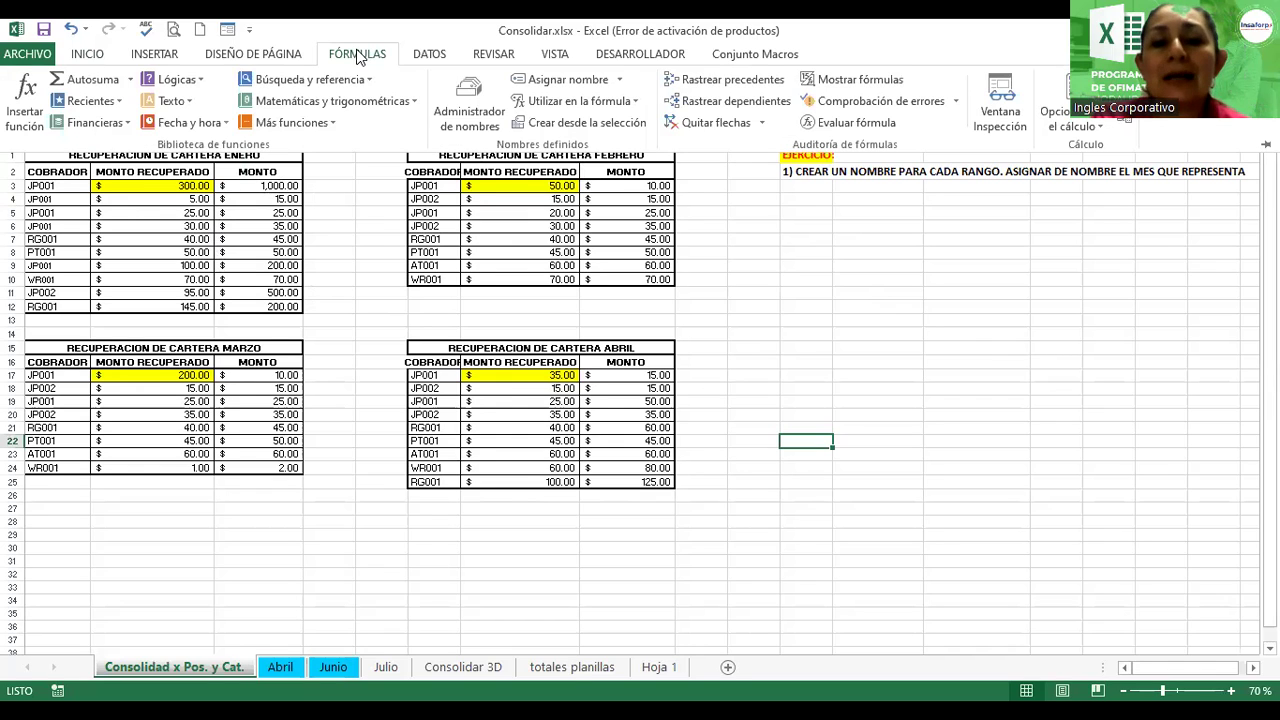
left_click(465, 105)
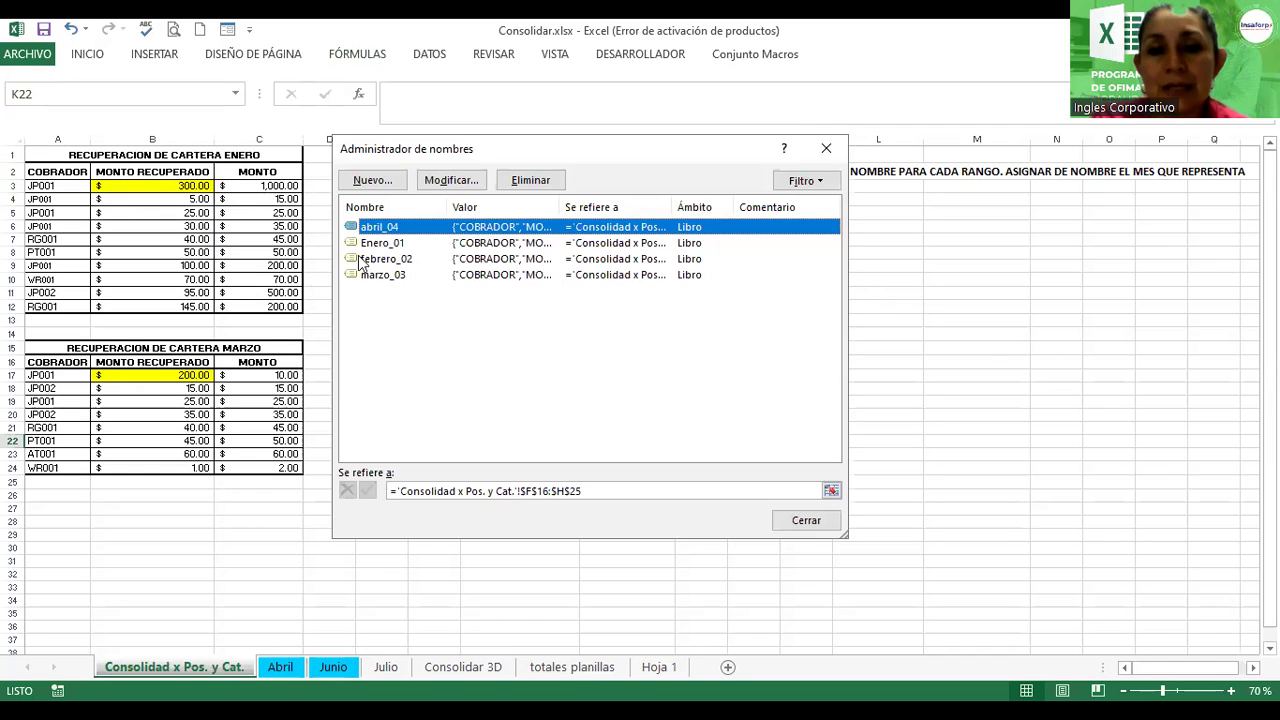
left_click_drag(372, 232, 380, 282)
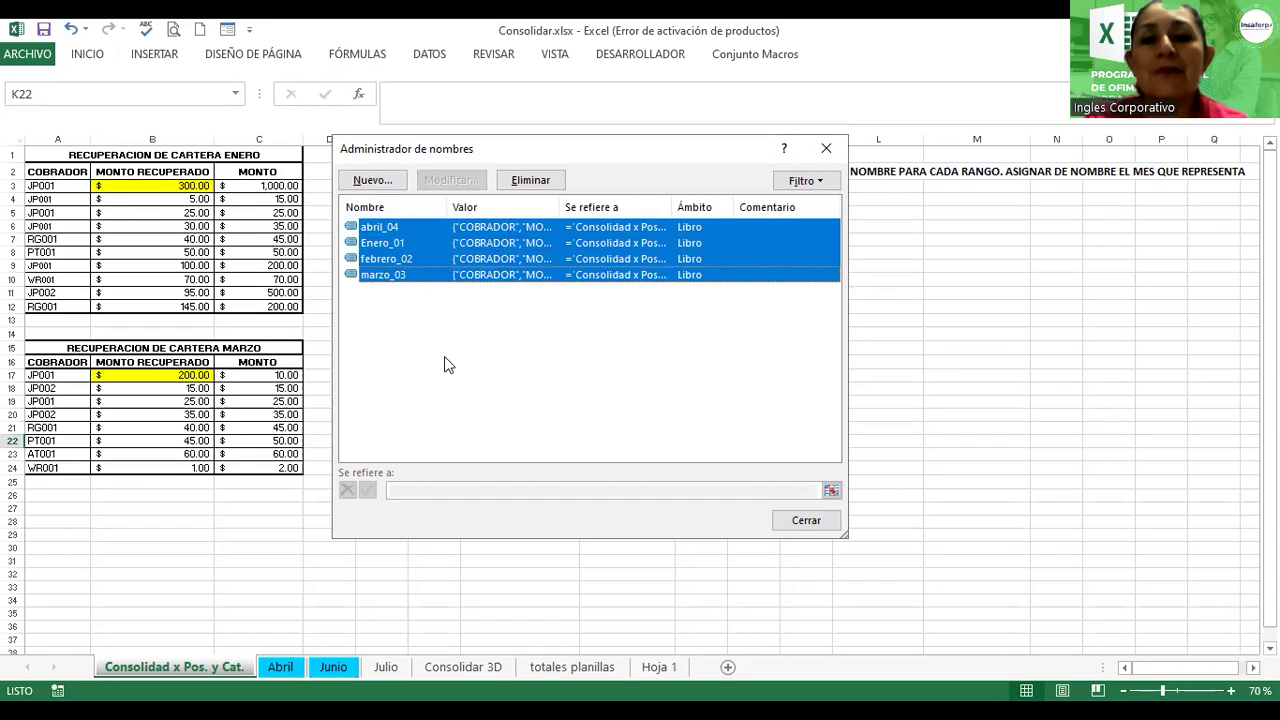
left_click(440, 350)
left_click(387, 232)
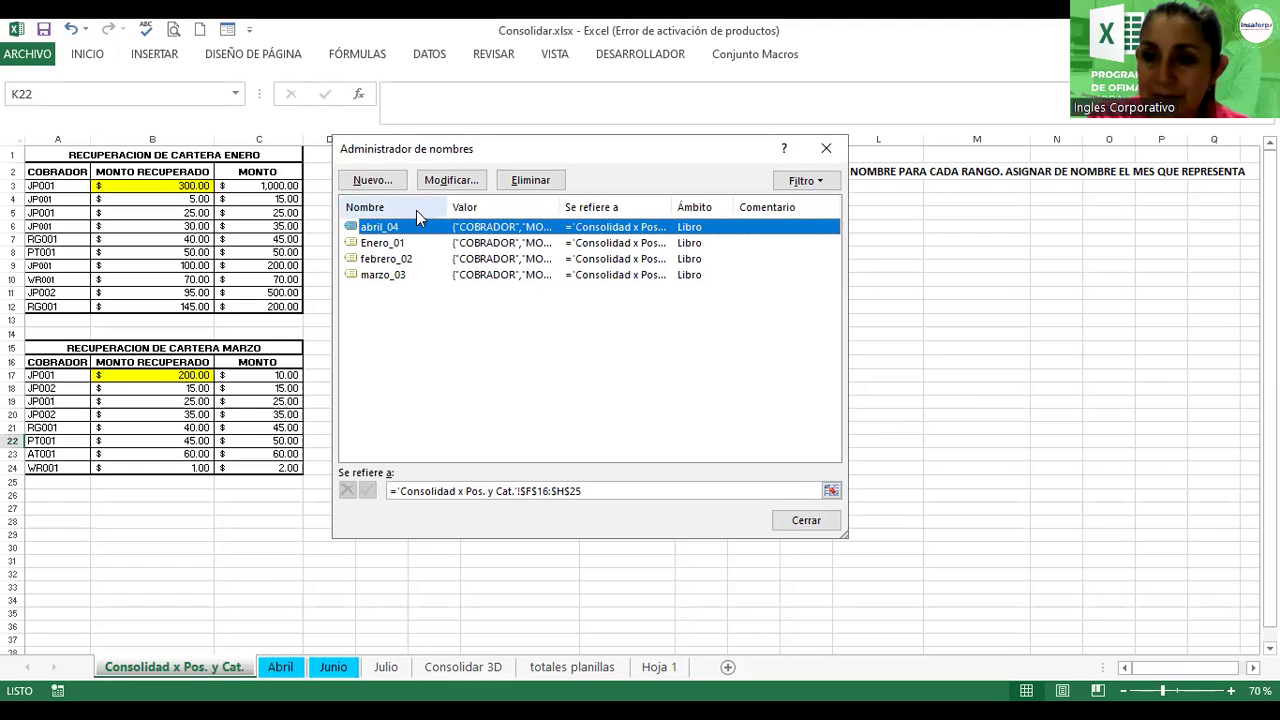
left_click(374, 244, "ctrl")
left_click(375, 259, "ctrl")
left_click(375, 275, "ctrl")
left_click(545, 182)
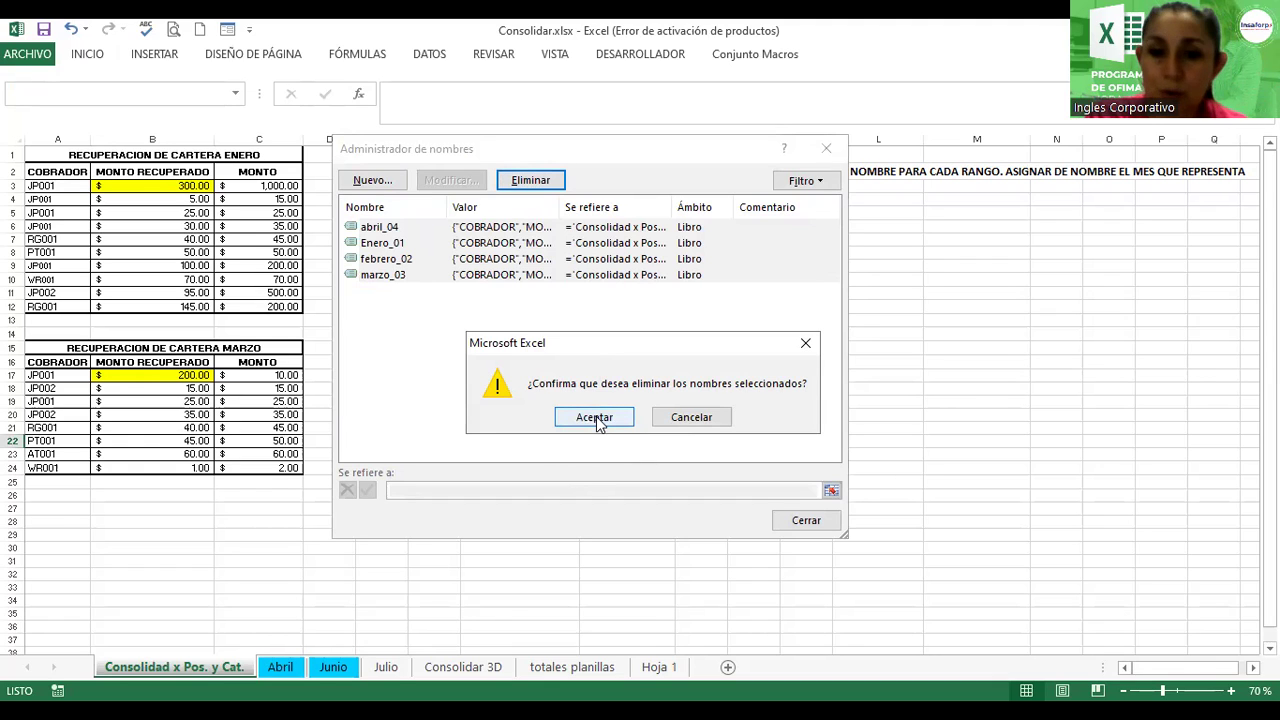
left_click(596, 418)
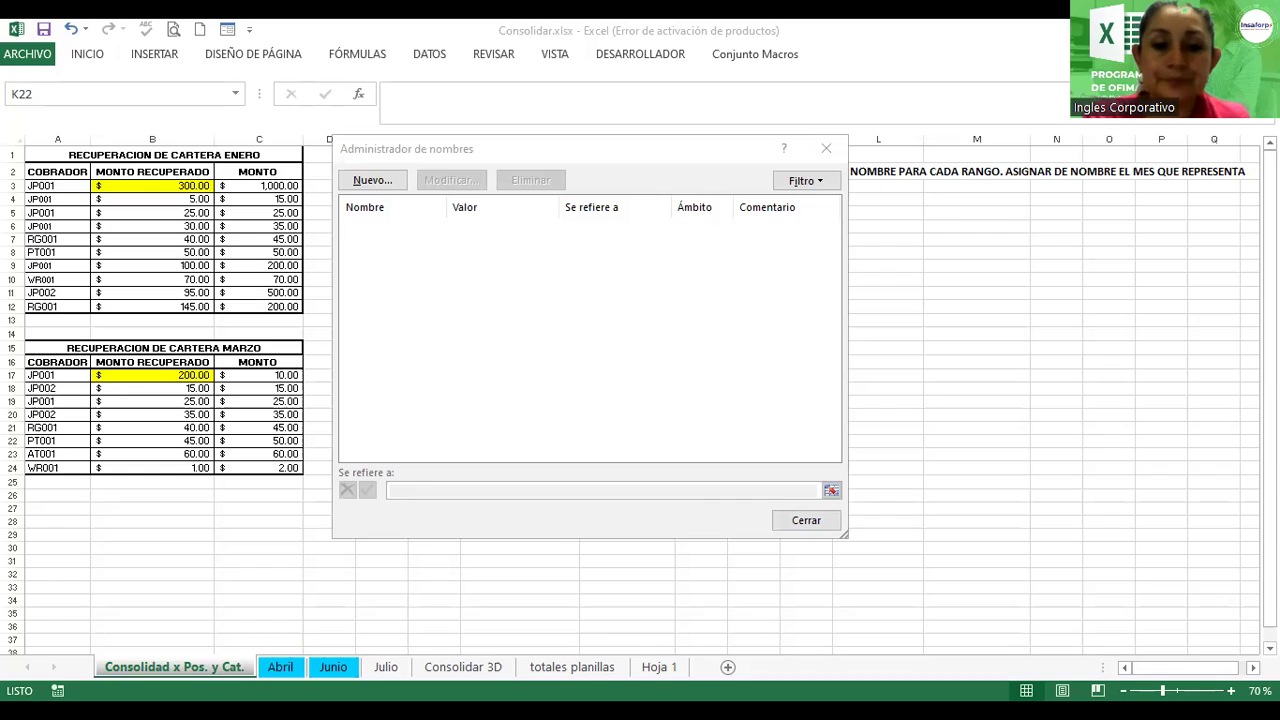
Step: Close the empty Name Manager and zoom the sheet to 100%
left_click(815, 160)
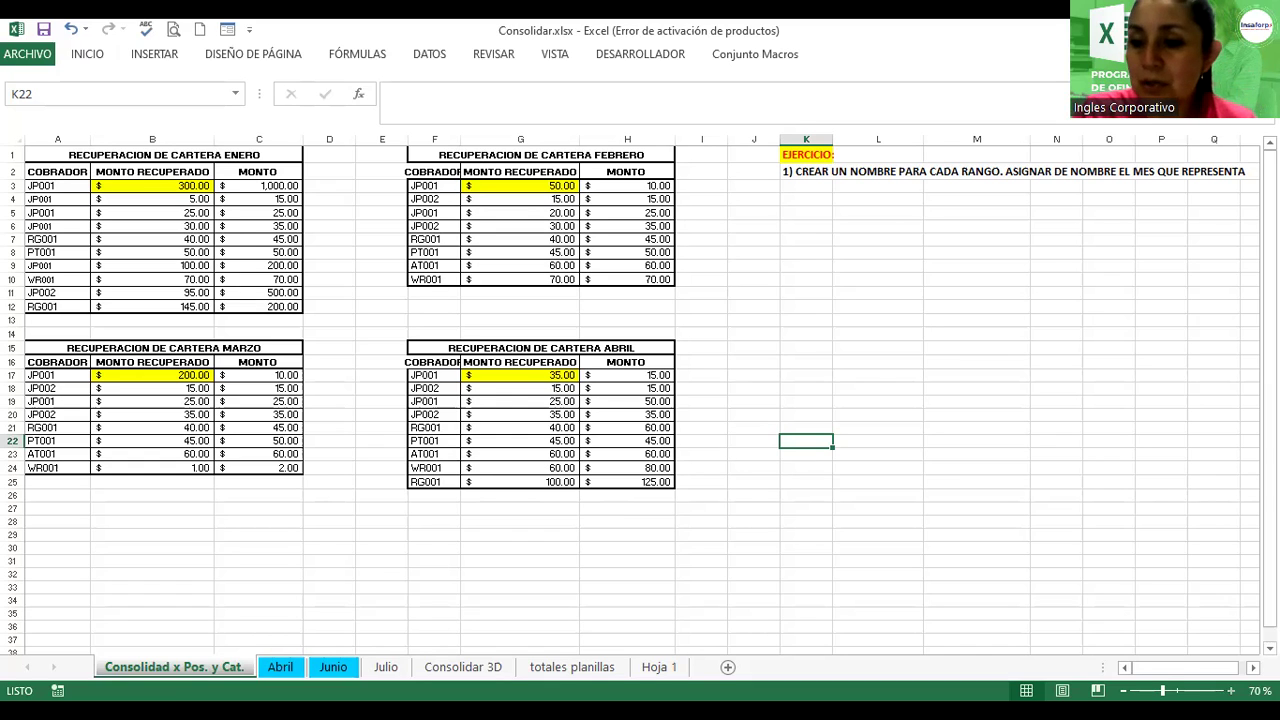
left_click(1230, 690)
left_click(1230, 690)
left_click(1230, 690)
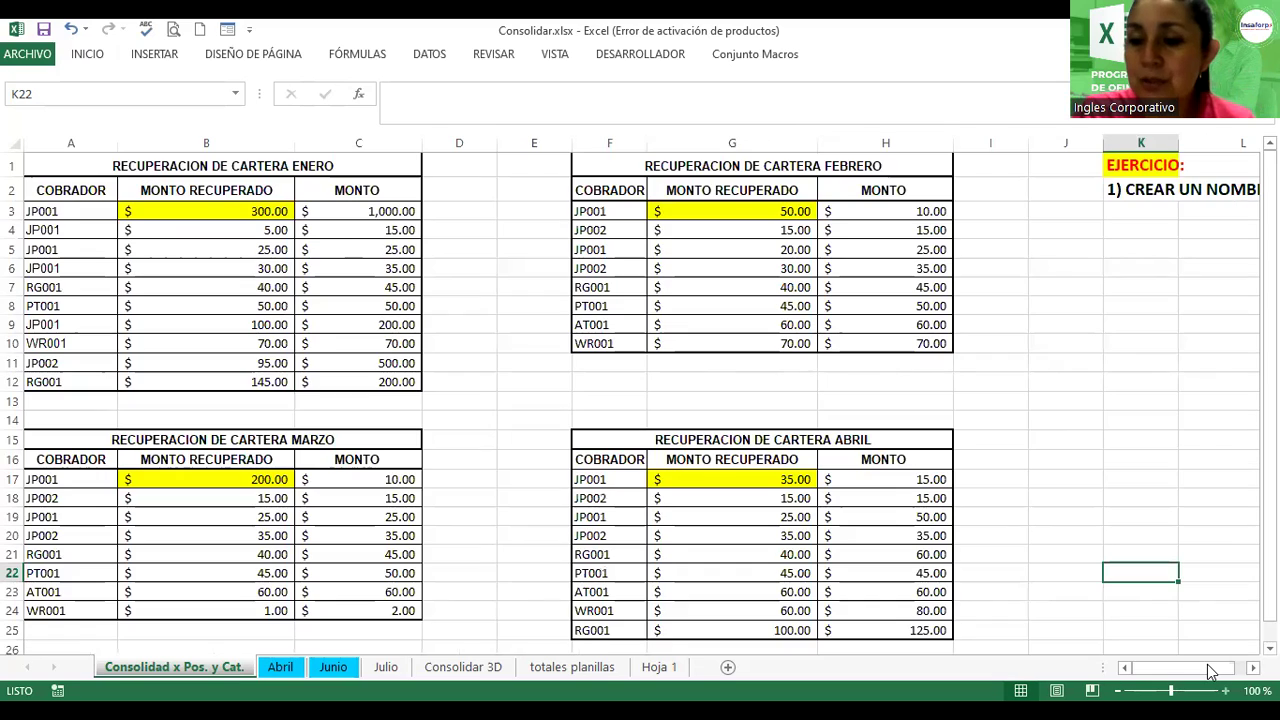
left_click_drag(1230, 669, 1242, 669)
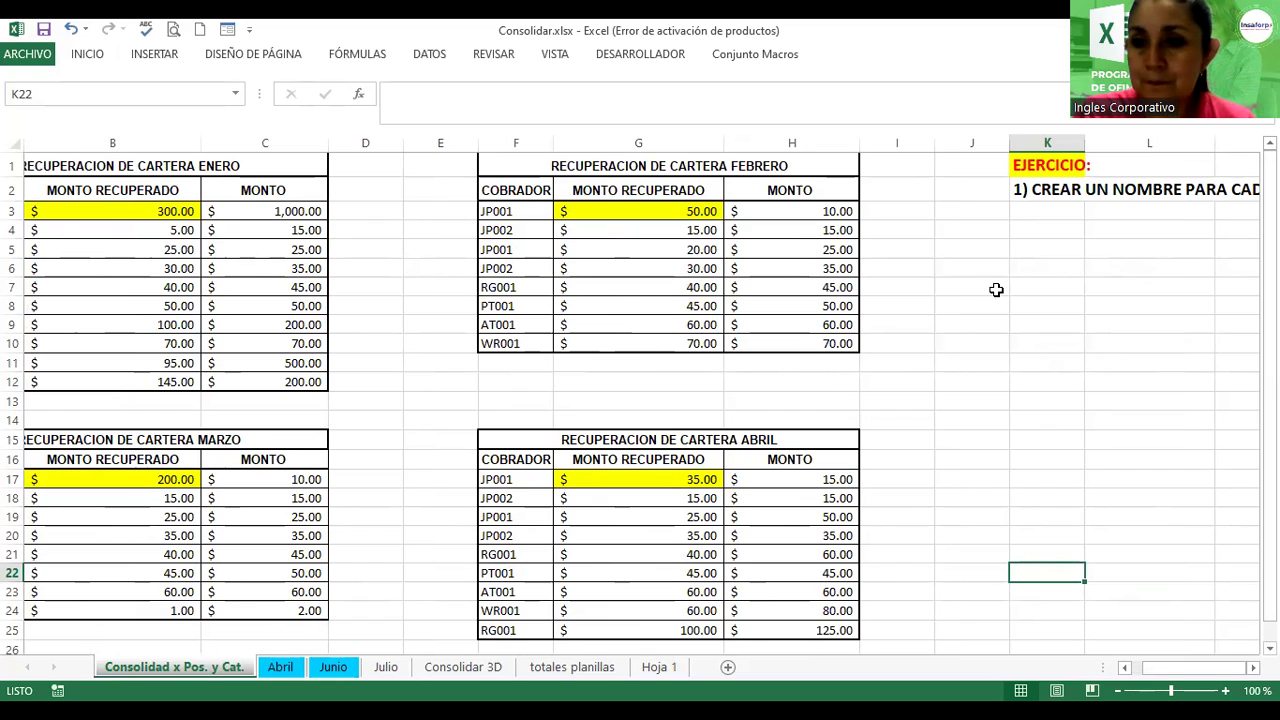
Step: Enter 'Consolidar por Posición' in cell J5
left_click(979, 252)
type("Consolidar por Posición")
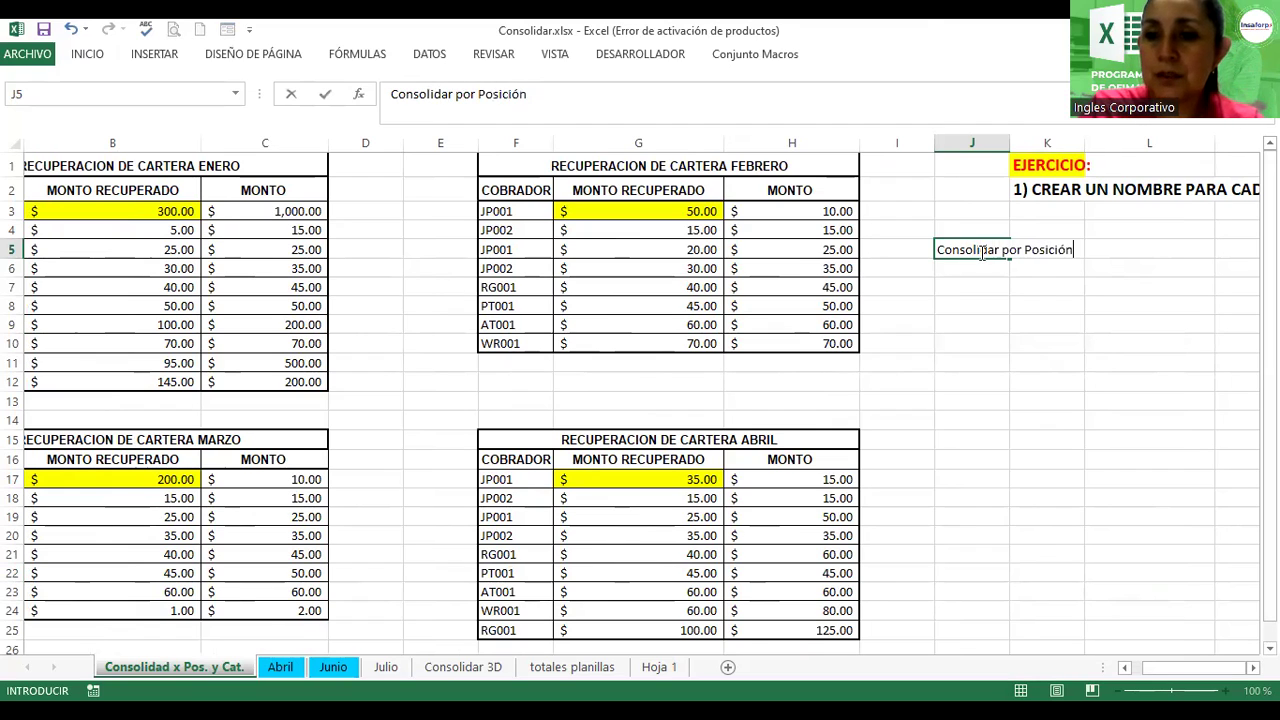
key("Return")
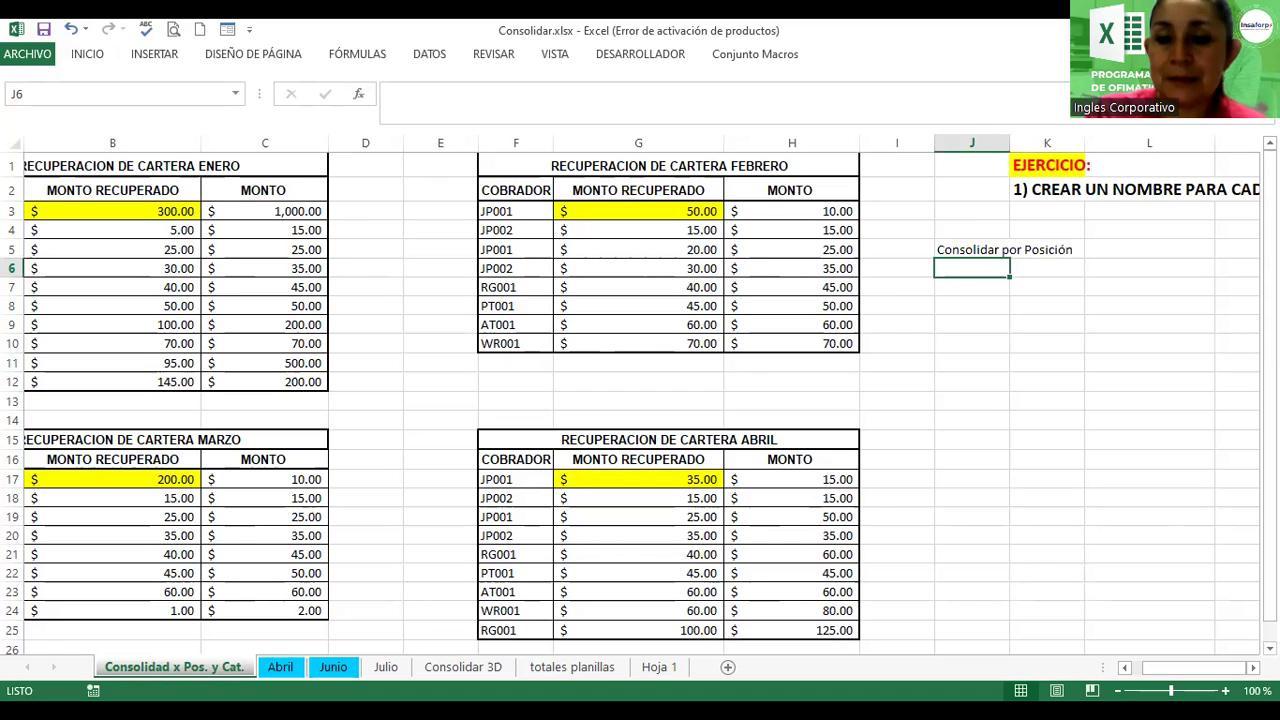
Step: Name the January table A2:C12 'enero'
left_click(1126, 667)
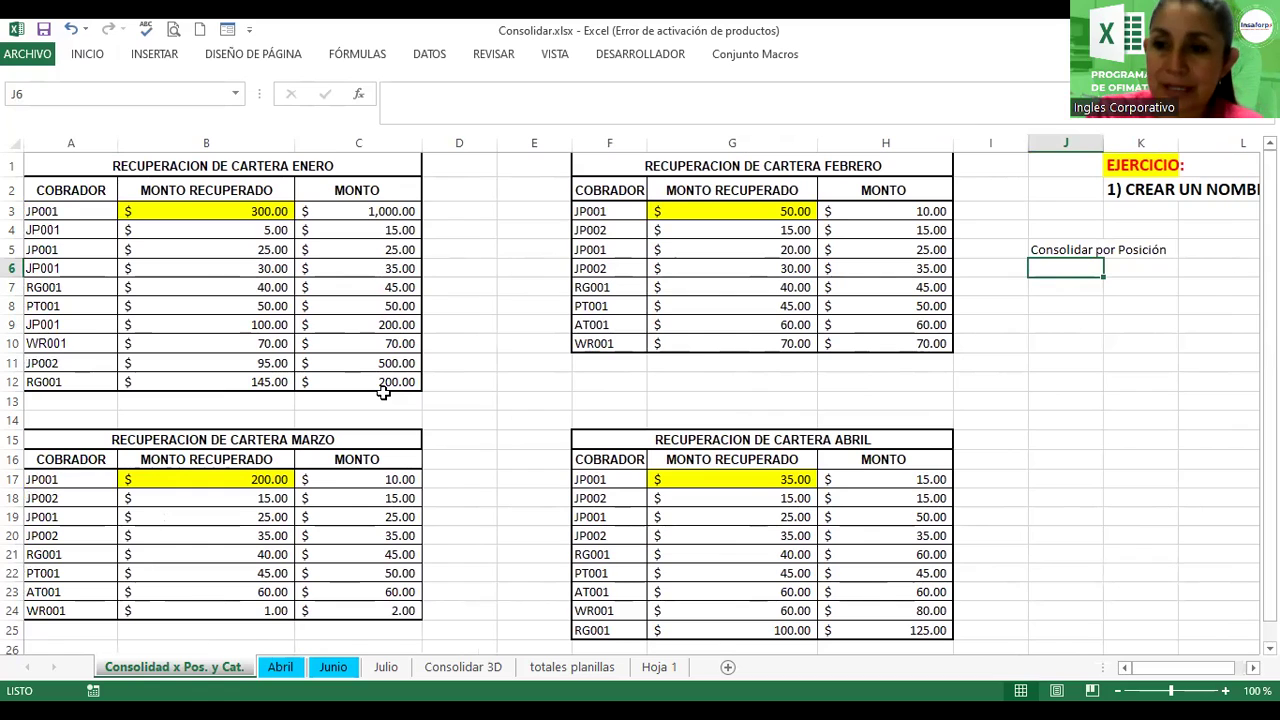
left_click(65, 190)
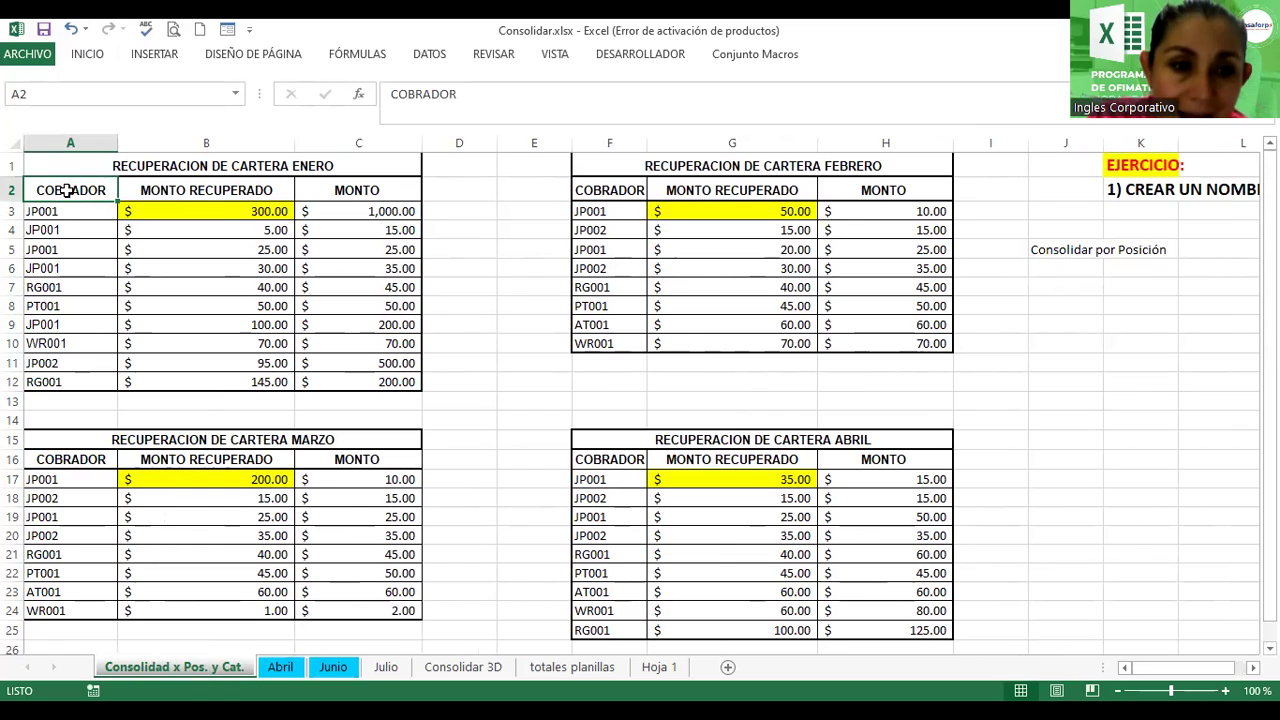
mouse_move(65, 190)
left_mouse_down()
mouse_move(413, 305)
mouse_move(413, 390)
left_mouse_up()
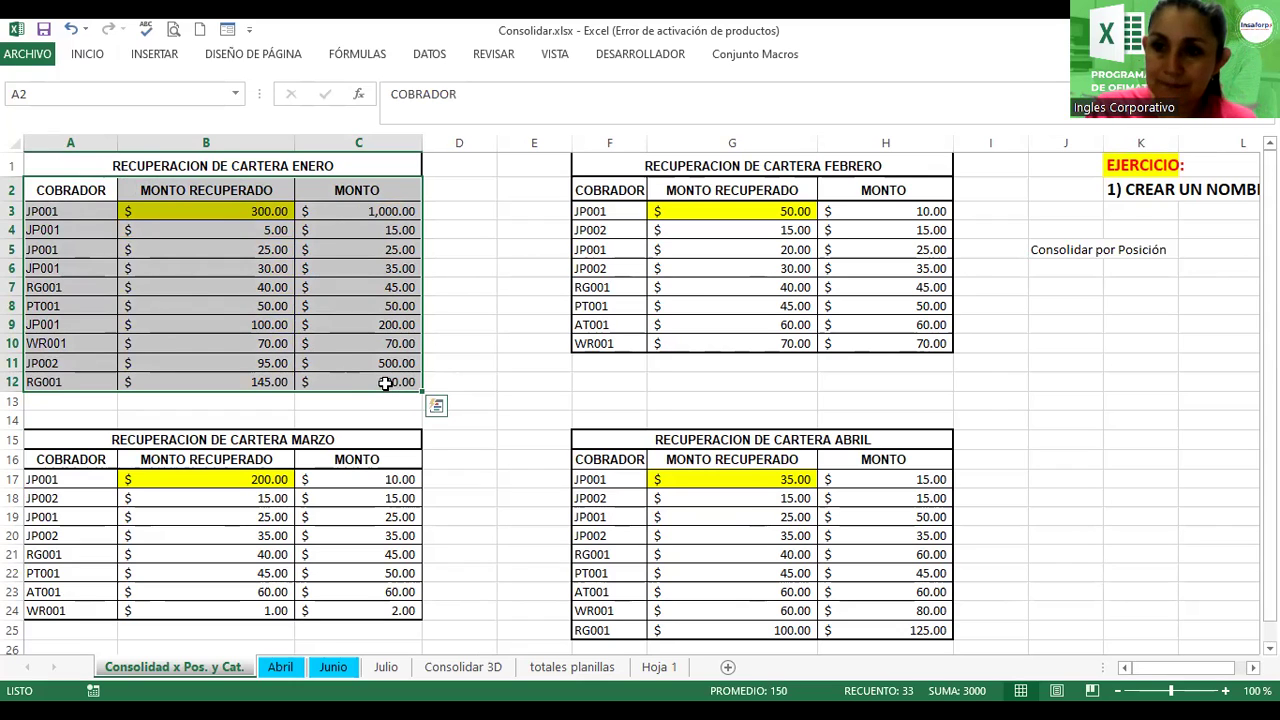
left_click(122, 91)
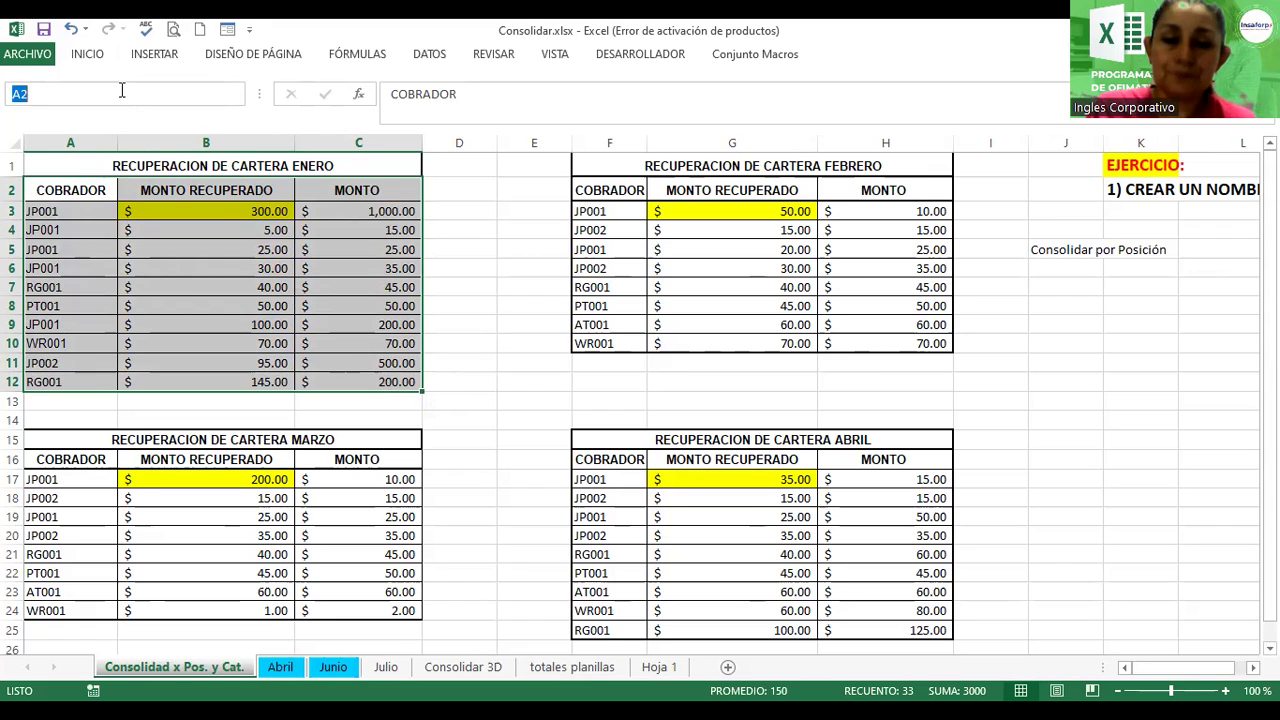
type("enero")
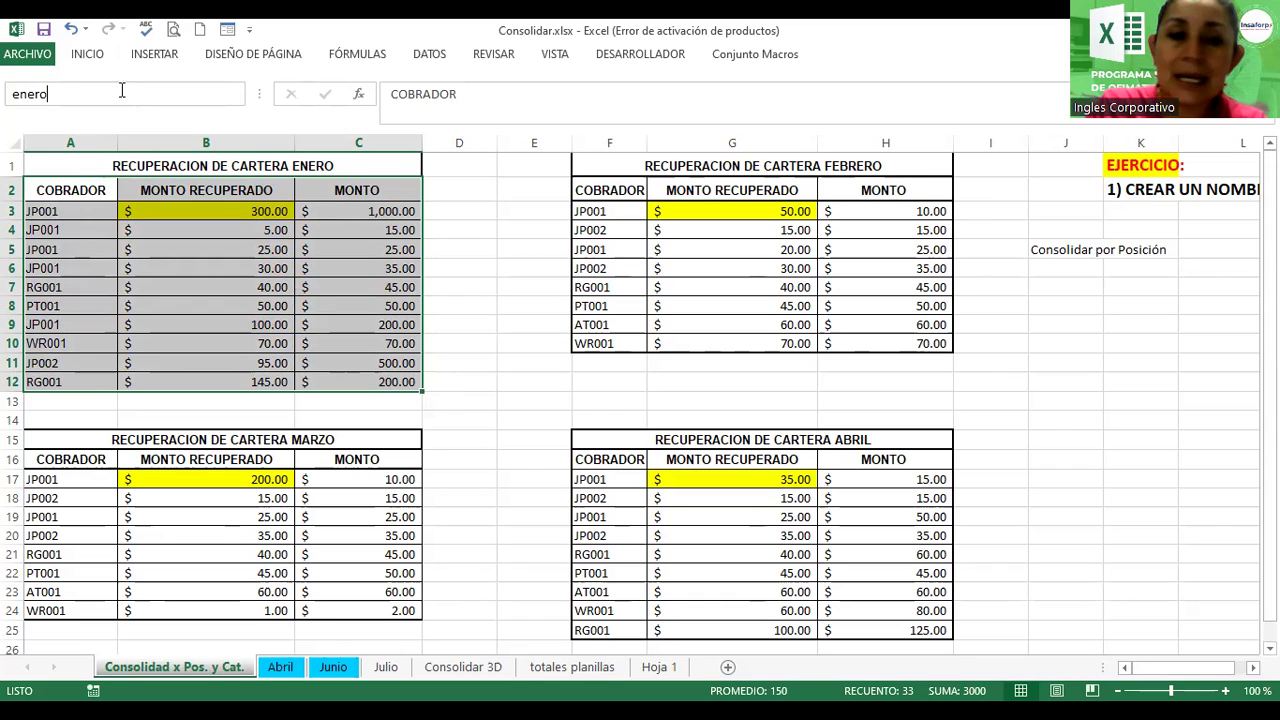
key("Return")
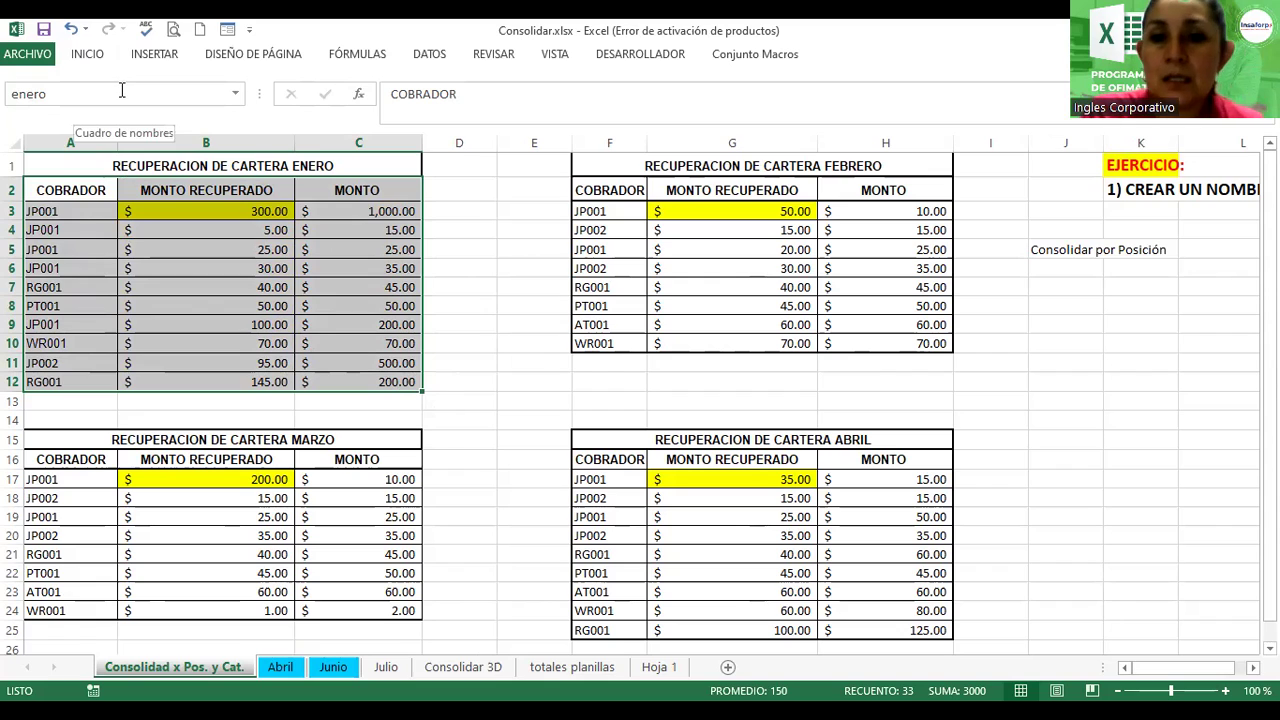
Step: Name the February table F2:H10 'febrero'
left_click(605, 190)
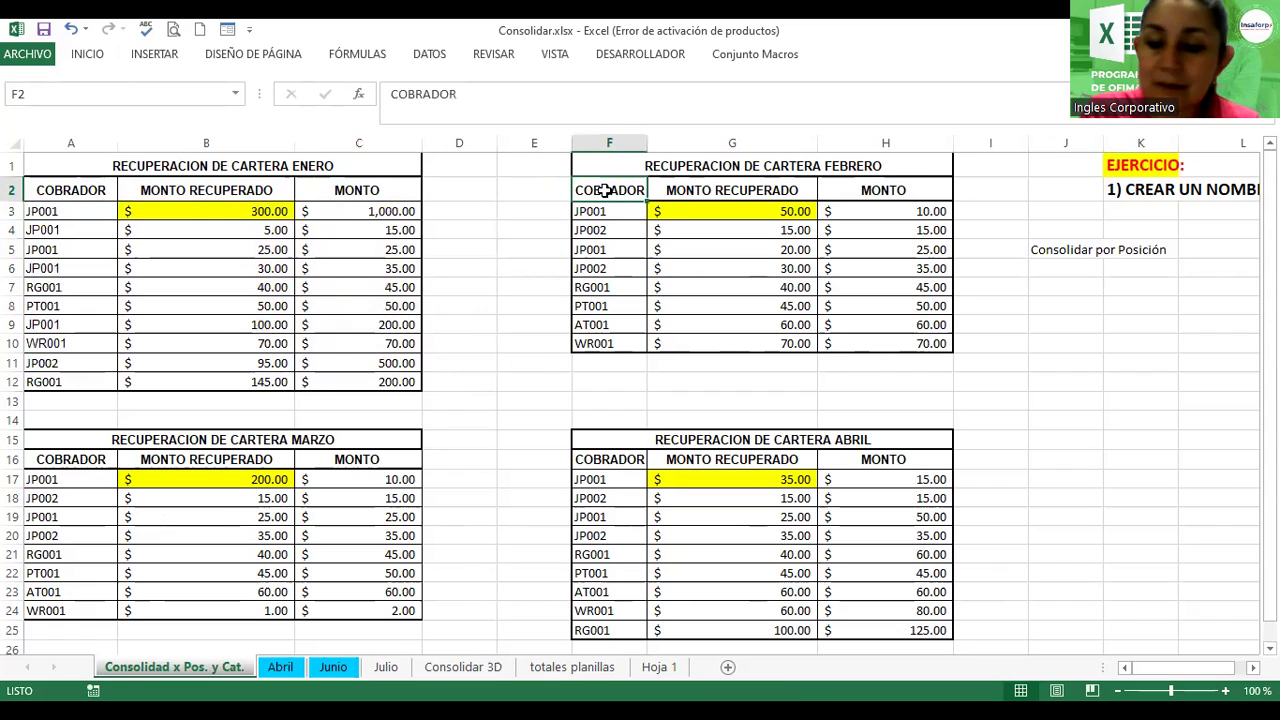
key("shift+Right")
key("shift+Right")
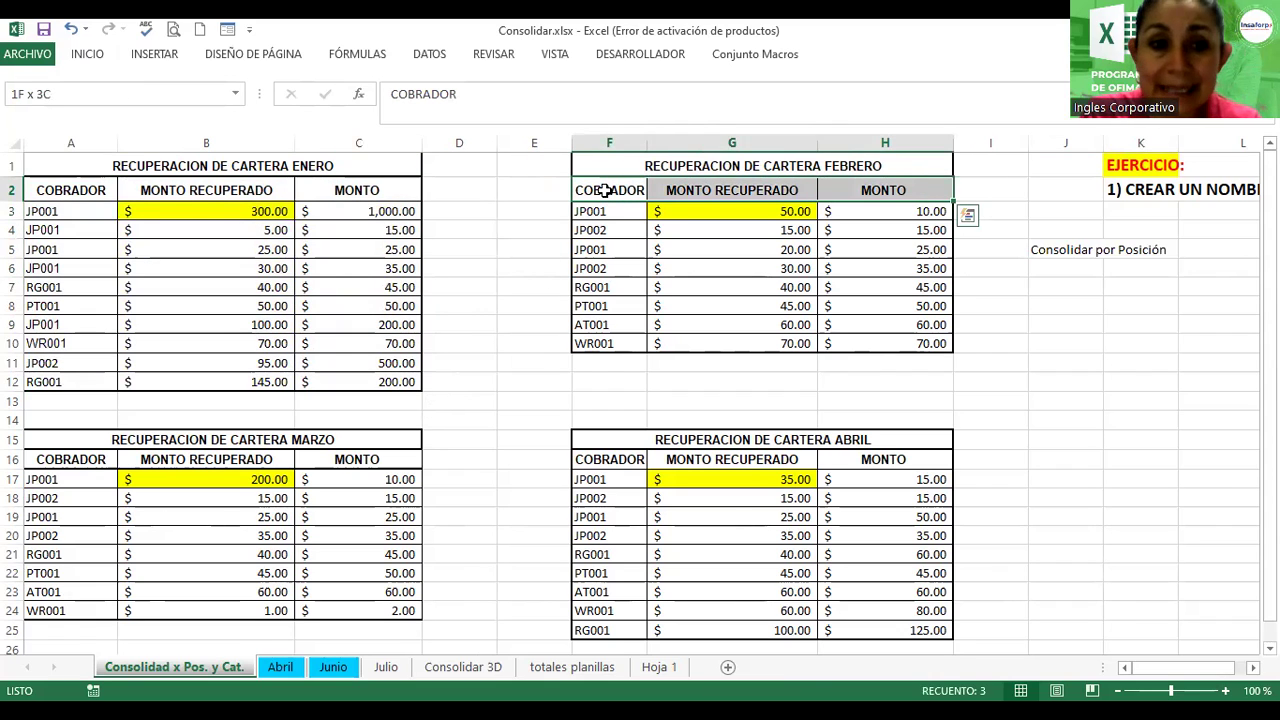
key("shift+Down")
key("shift+Down")
key("shift+Down")
key("shift+Down")
key("shift+Down")
key("shift+Down")
key("shift+Down")
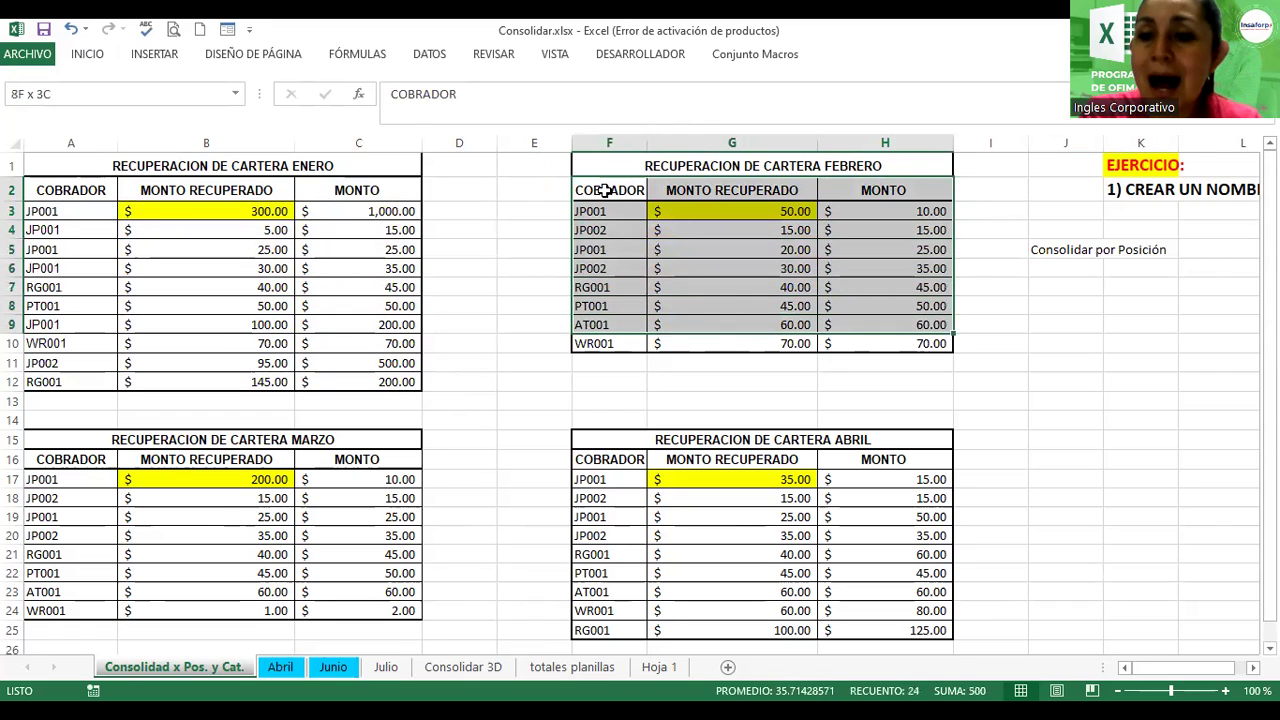
key("shift+Down")
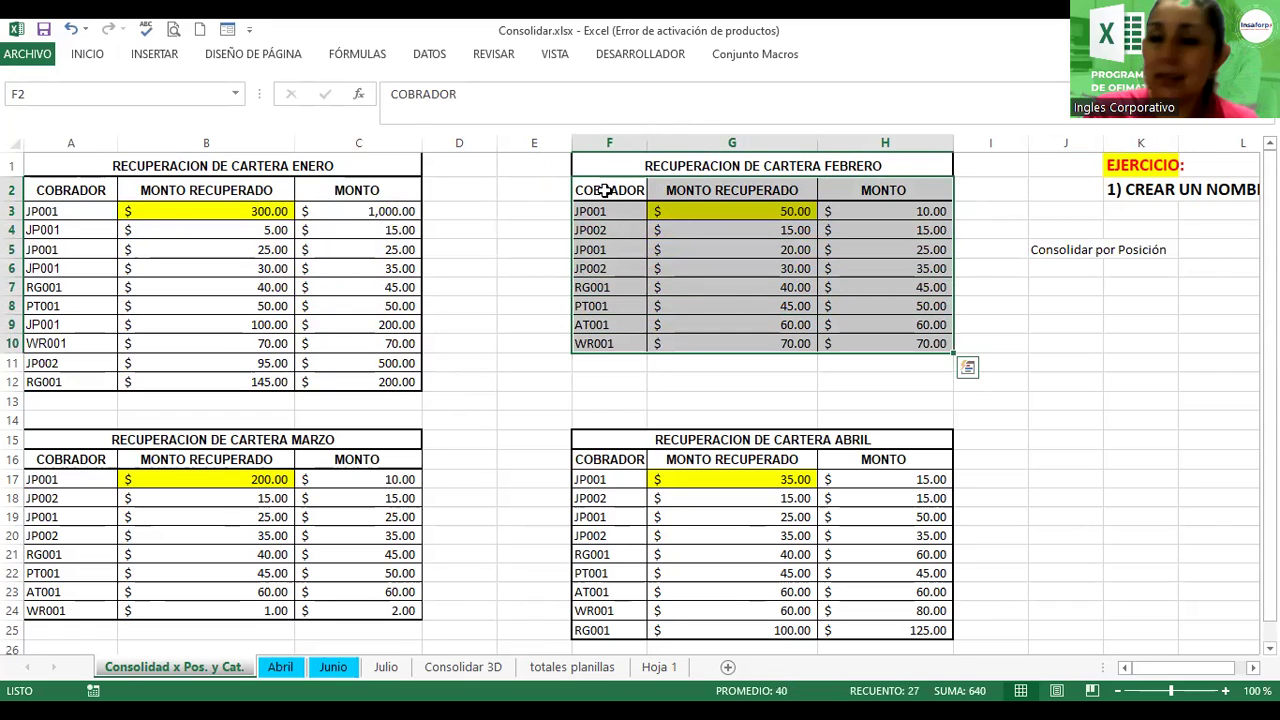
left_click(124, 97)
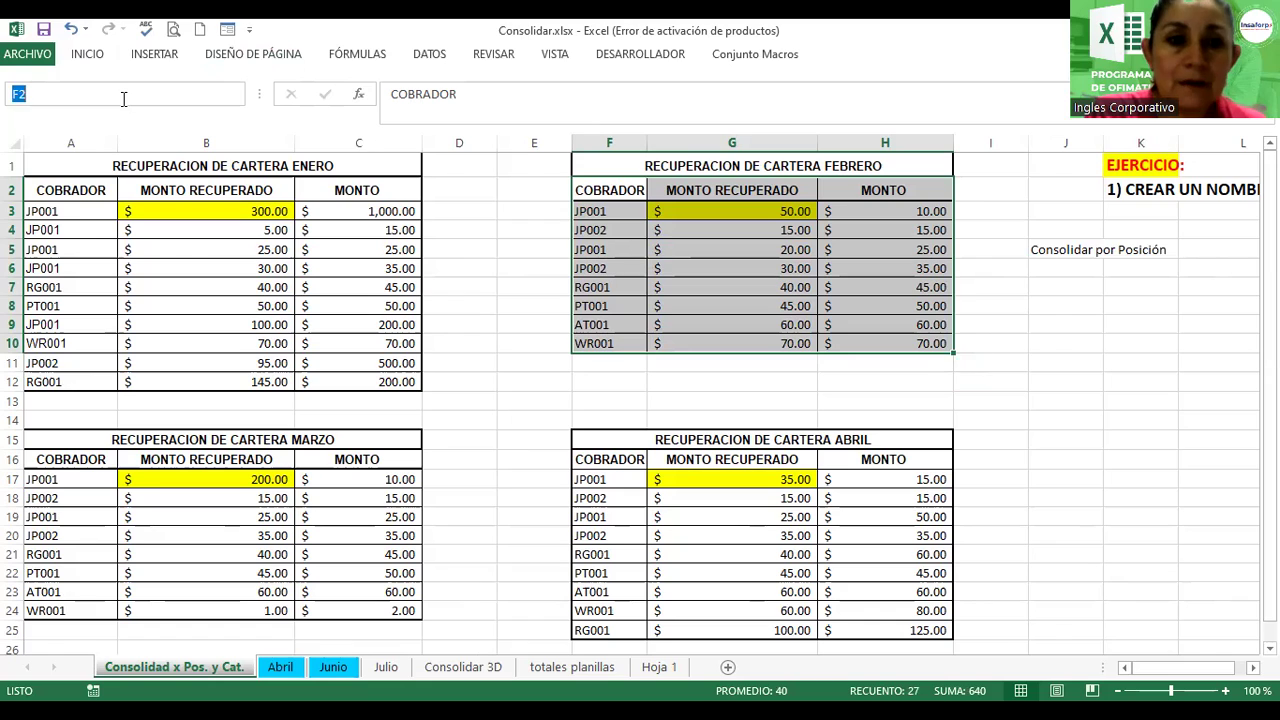
type("febrero")
key("Return")
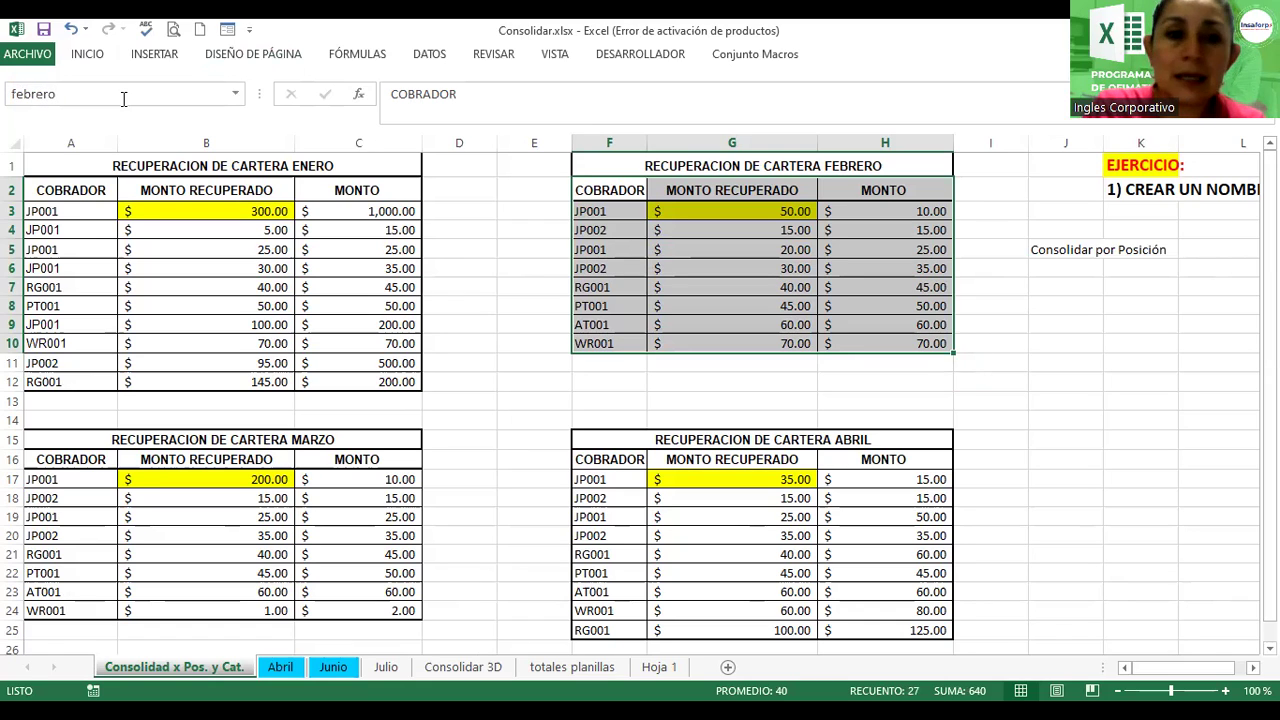
left_click(237, 97)
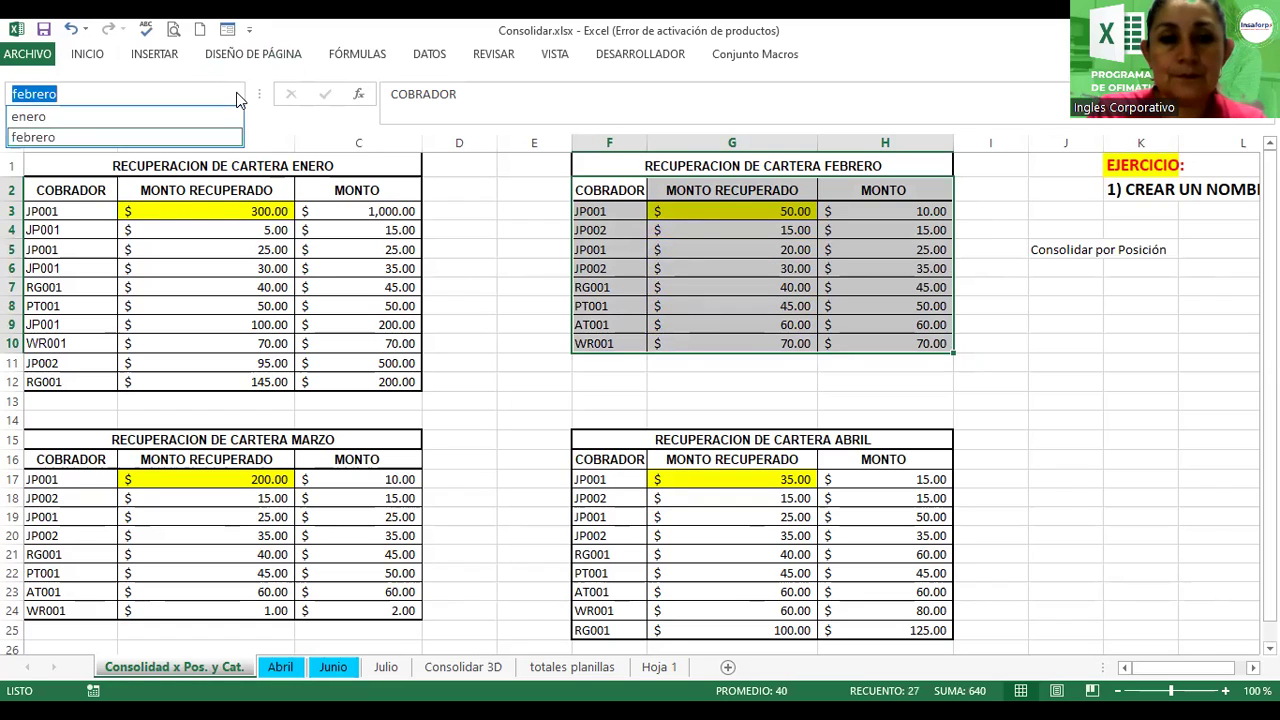
Step: Name the March table A16:C24 'marzo'
left_click(100, 460)
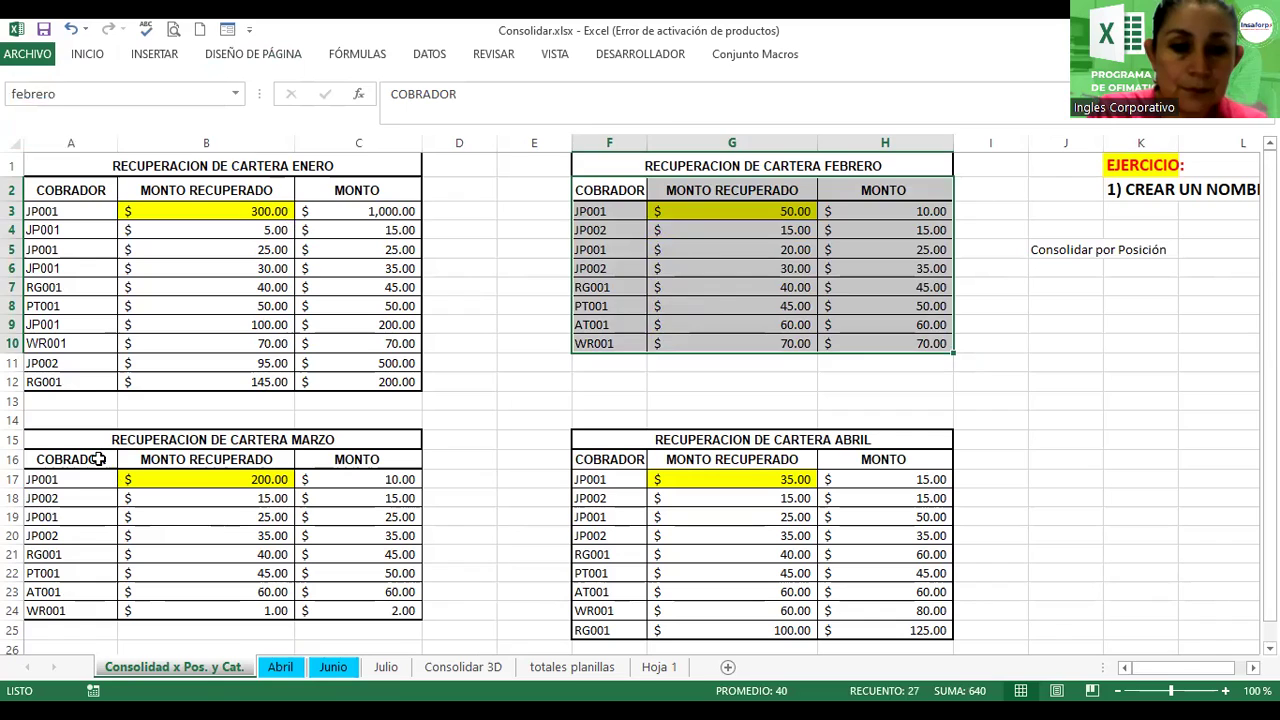
left_click(98, 459)
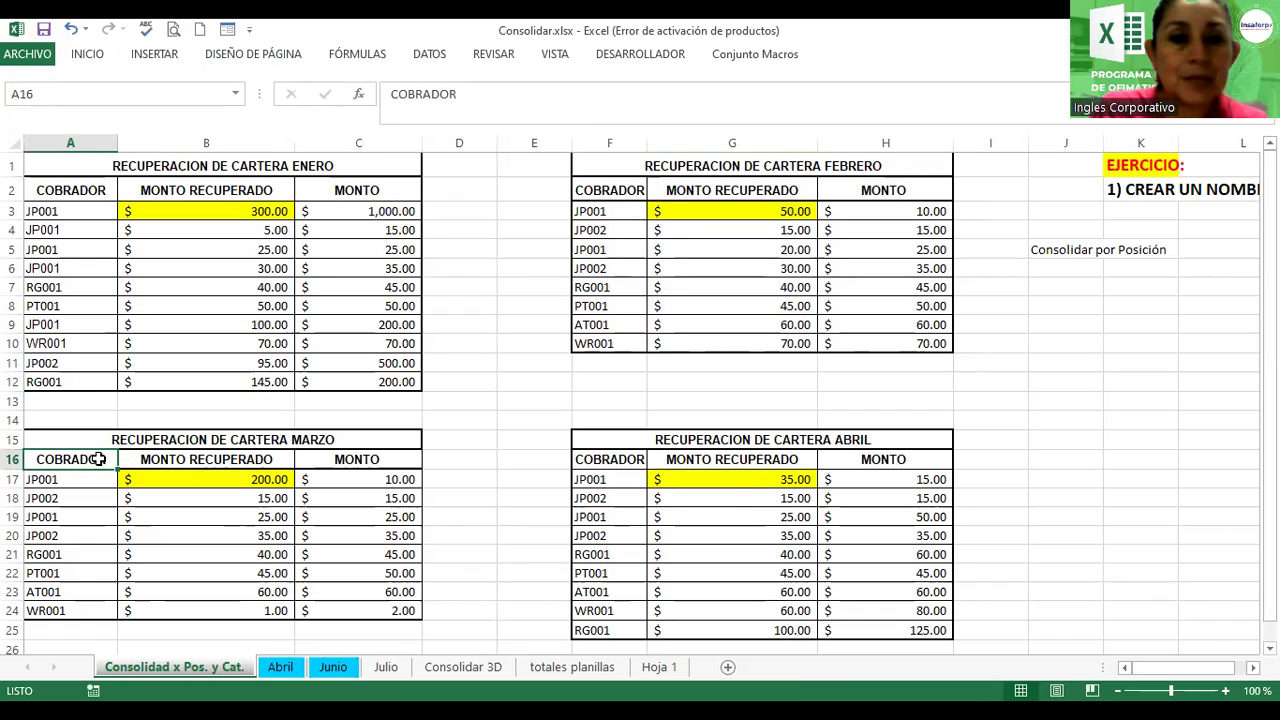
key("shift+Right")
key("shift+Right")
key("shift+Down")
key("shift+Down")
key("shift+Down")
key("shift+Down")
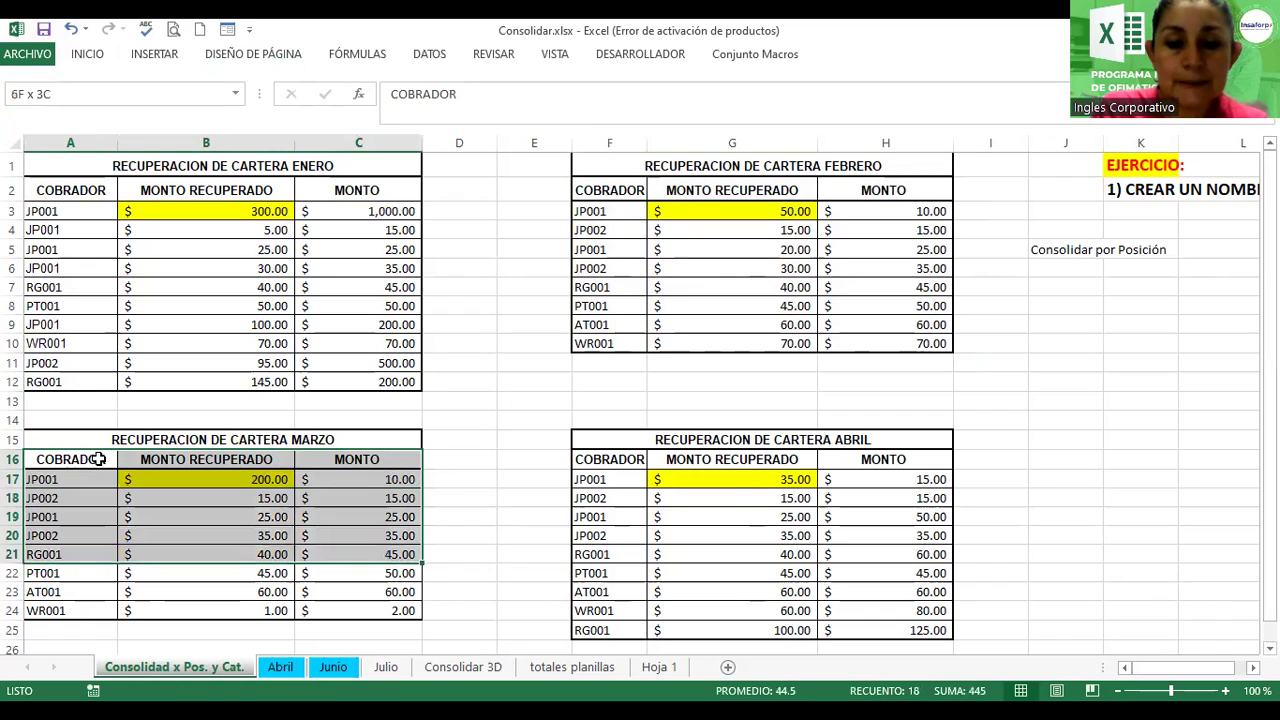
key("shift+Down")
key("shift+Down")
key("shift+Down")
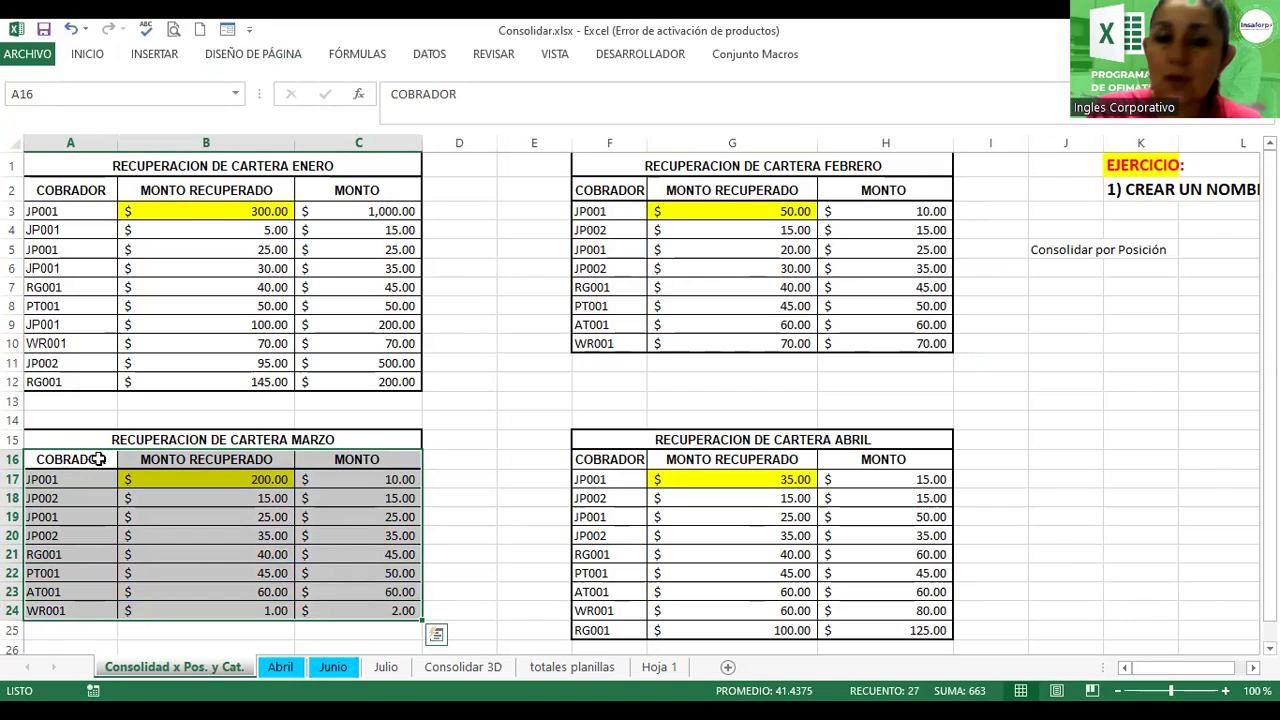
left_click(126, 92)
type("marzo")
key("Return")
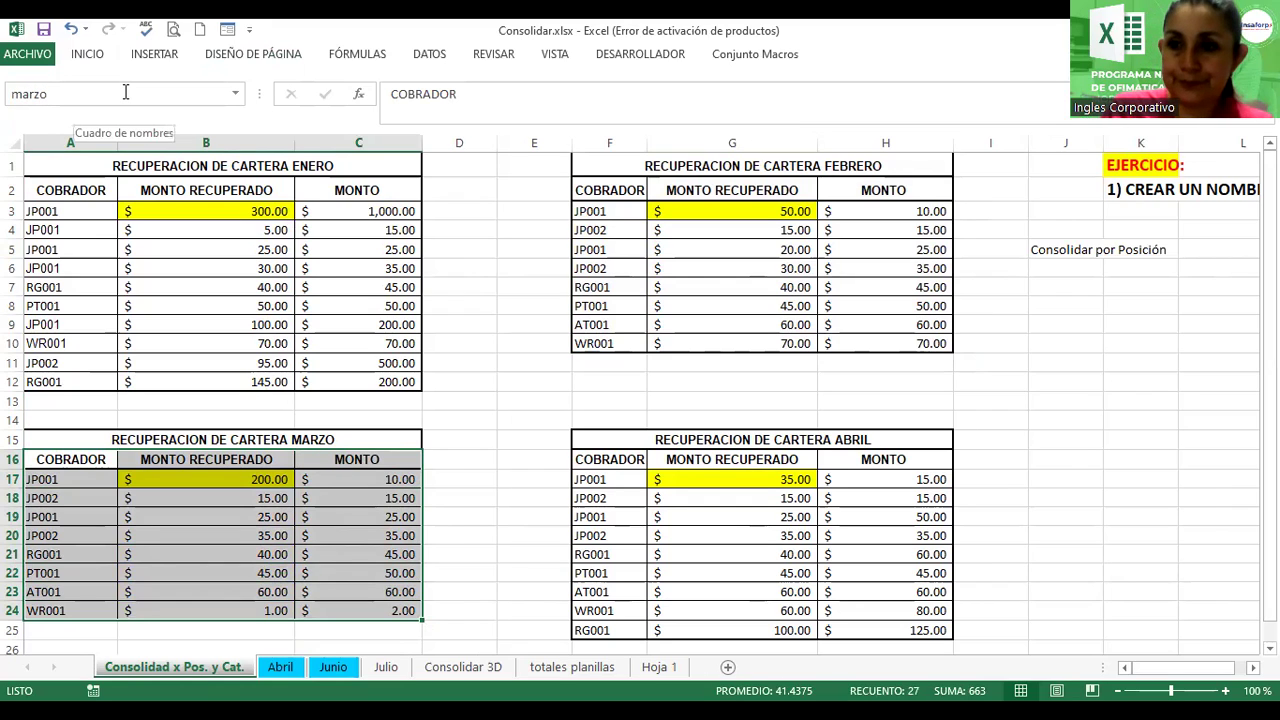
Step: Name the April table F16:H25 'abril'
left_click(614, 459)
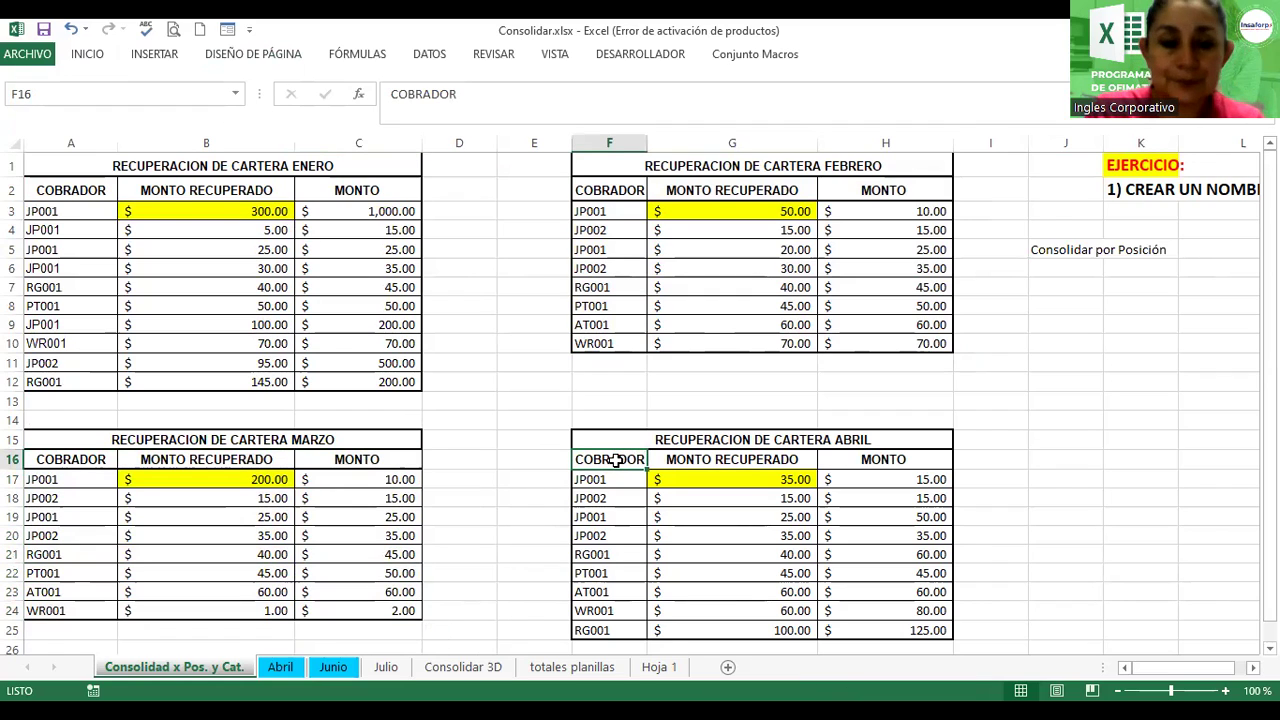
key("shift+Right")
key("shift+Right")
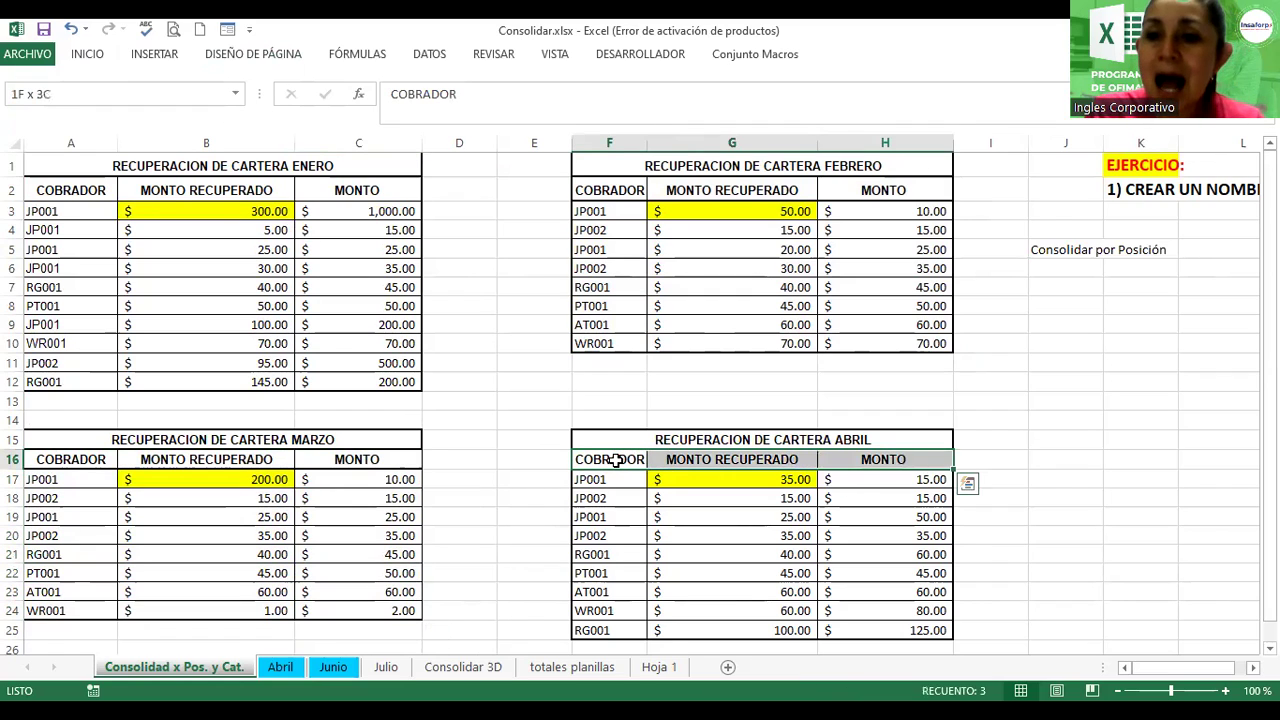
key("shift+Down")
key("shift+Down")
key("shift+Down")
key("shift+Down")
key("shift+Down")
key("shift+Down")
key("shift+Down")
key("shift+Down")
key("shift+Down")
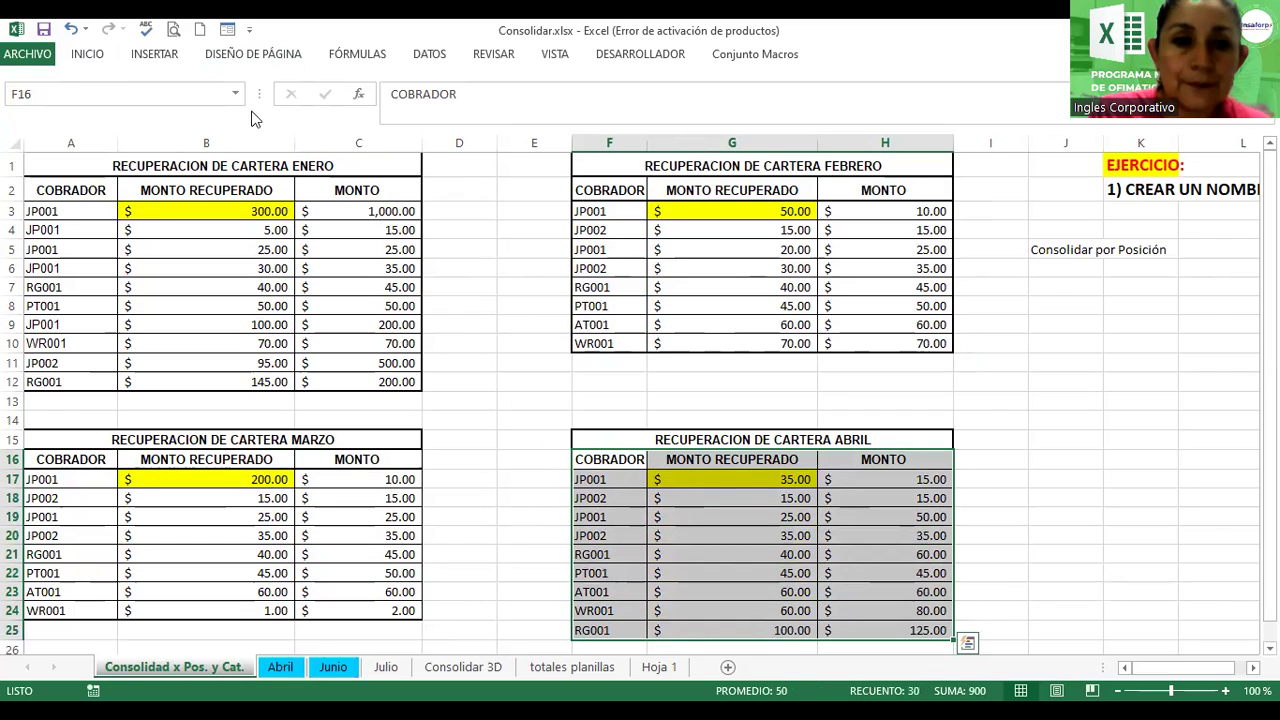
left_click(183, 86)
type("abril")
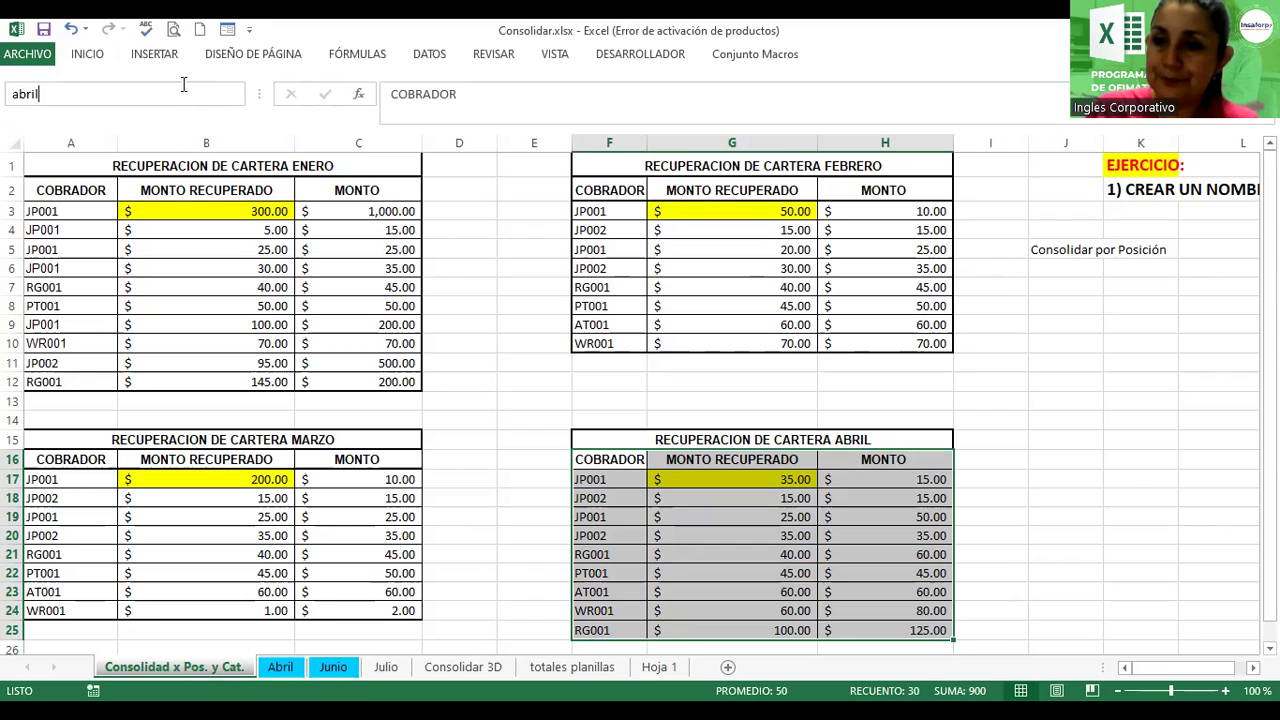
key("Return")
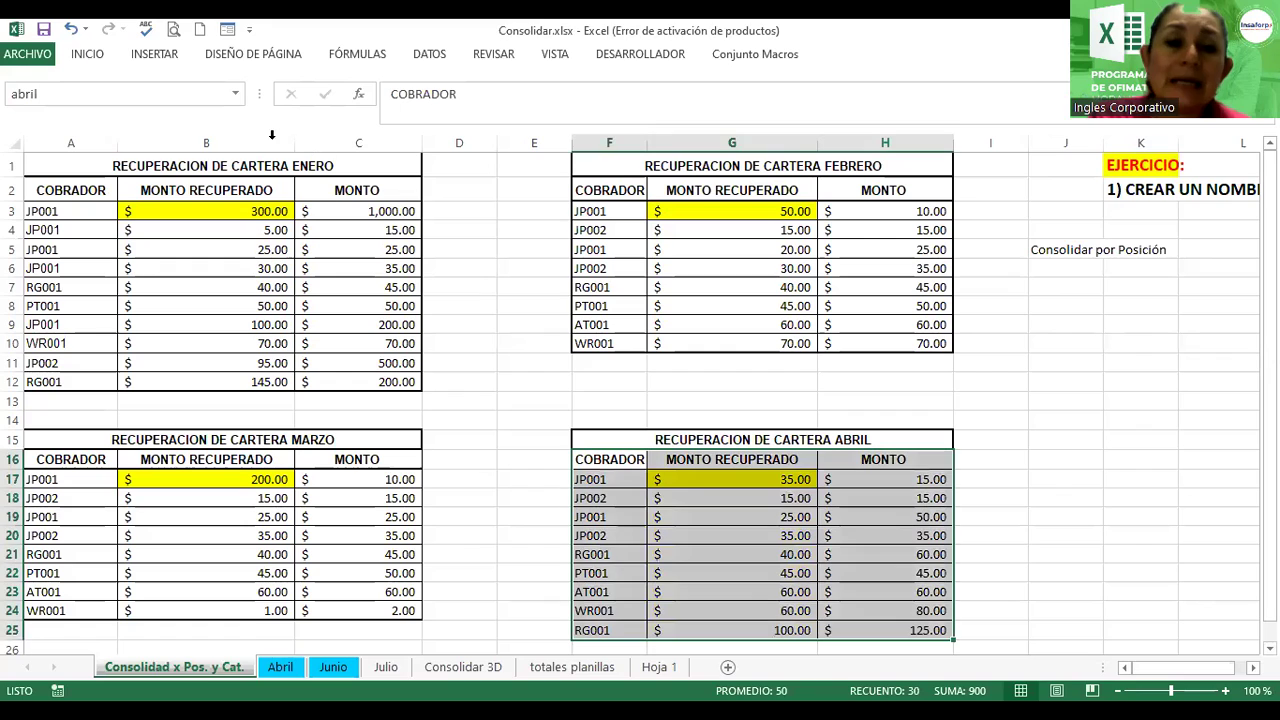
Step: Jump to the febrero, marzo and enero ranges from the Name Box to verify each
left_click(236, 93)
left_click(90, 116)
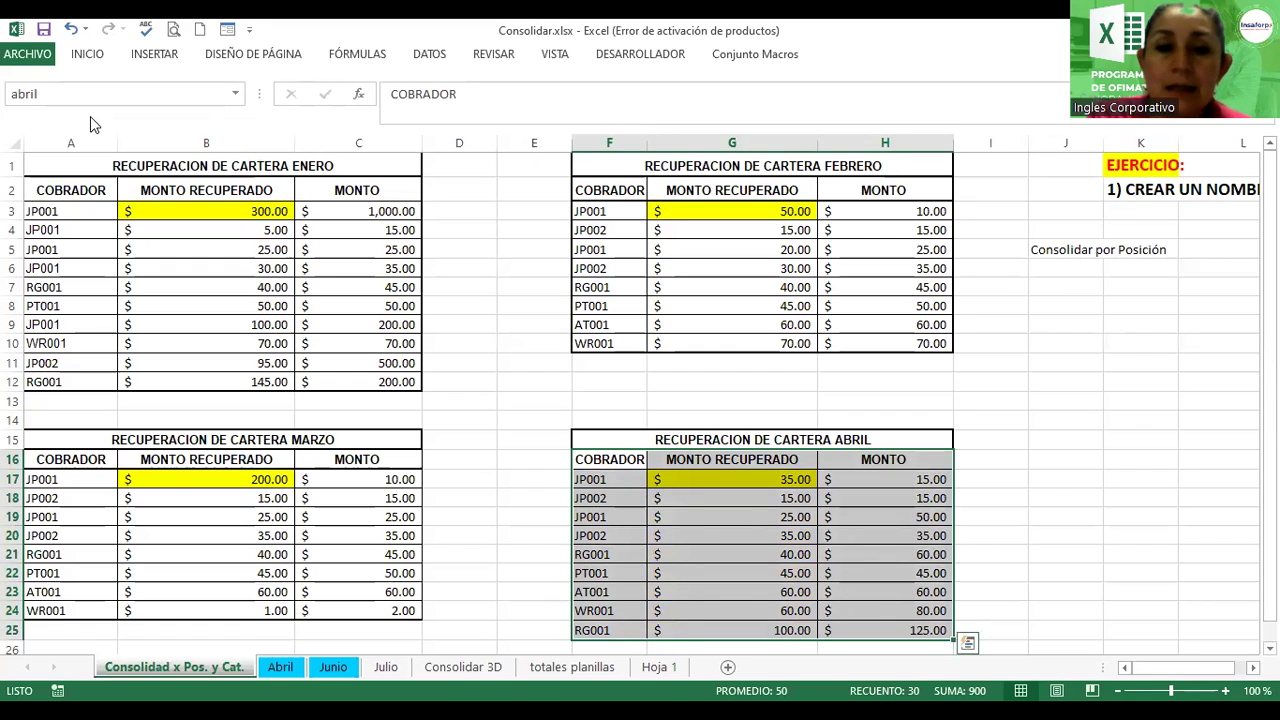
left_click(238, 93)
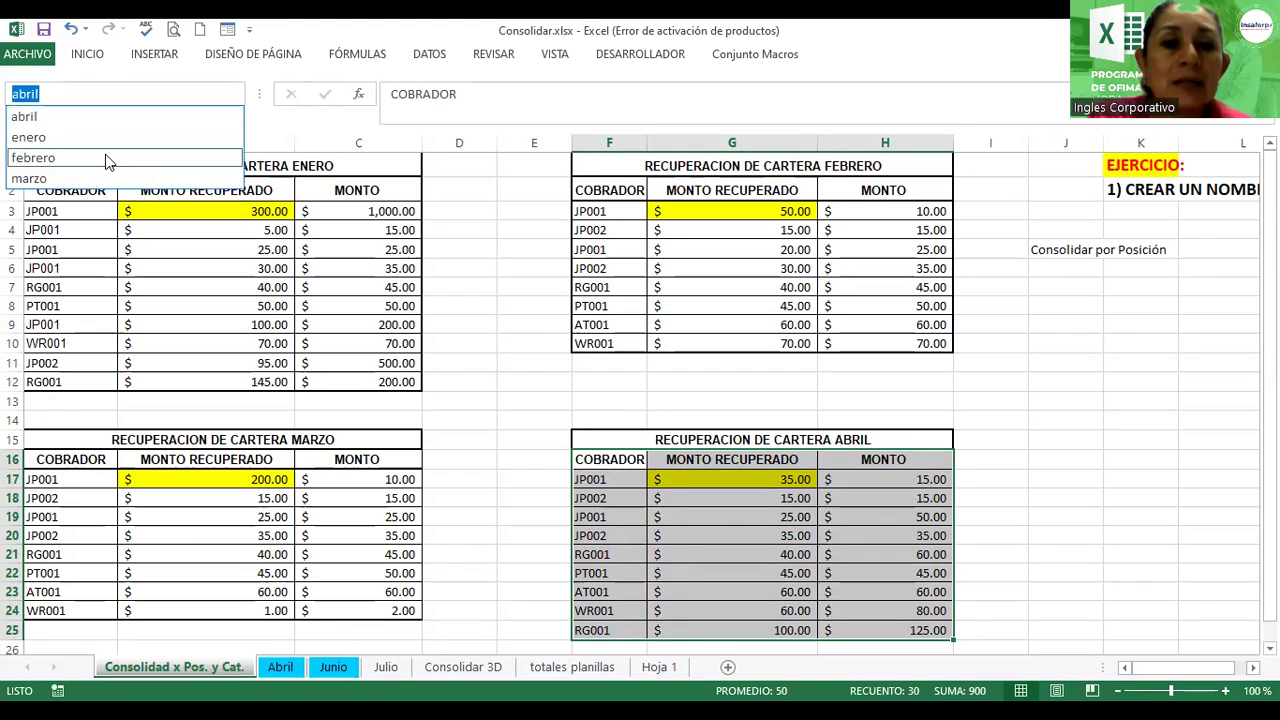
left_click(104, 158)
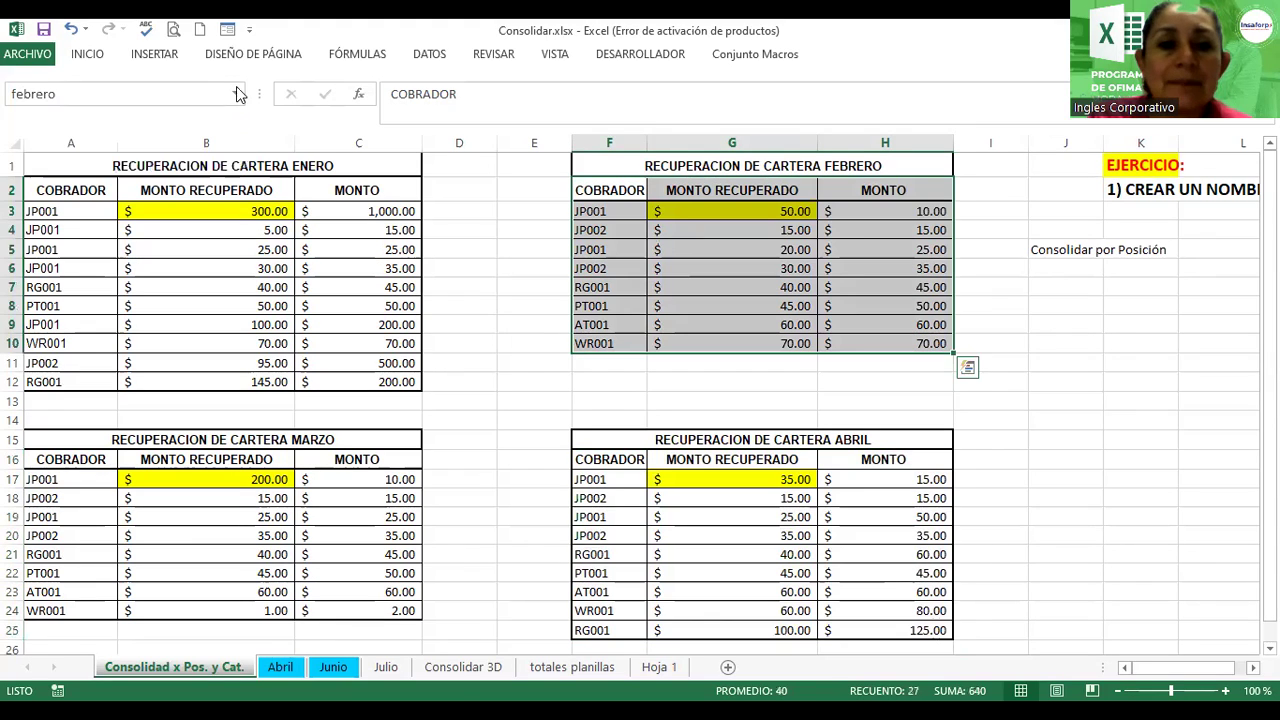
left_click(234, 93)
left_click(95, 175)
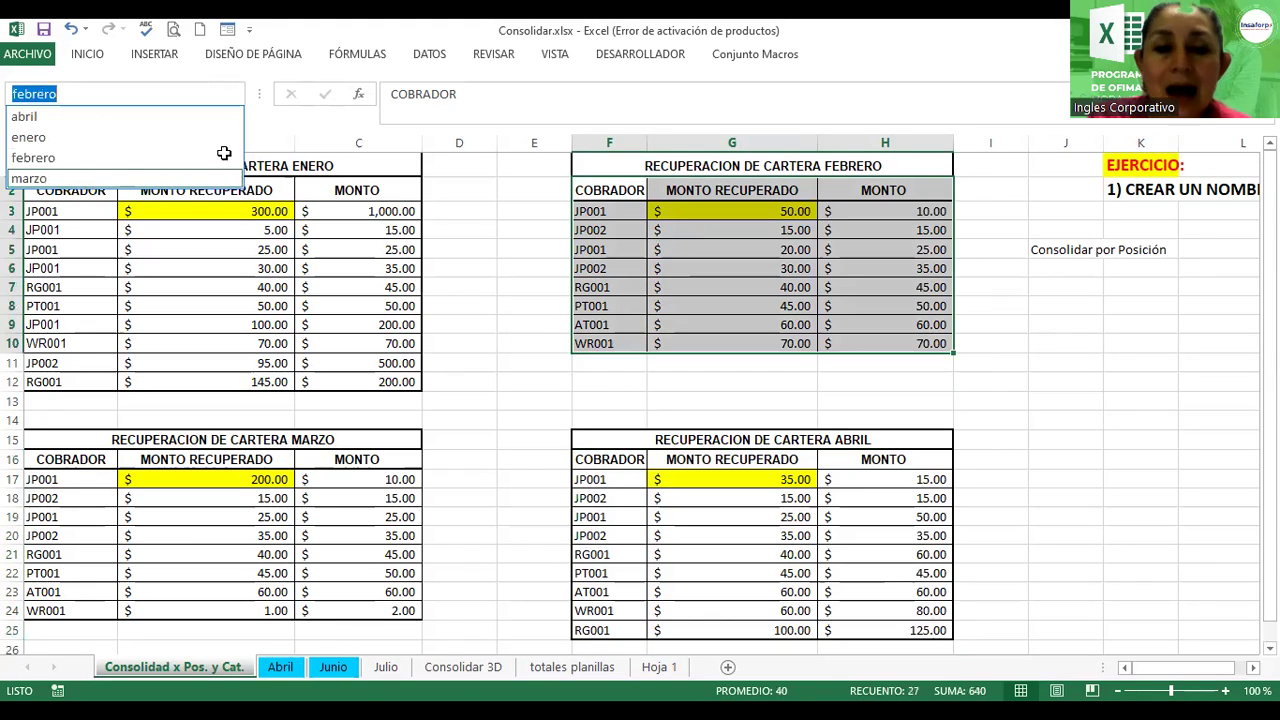
left_click(237, 93)
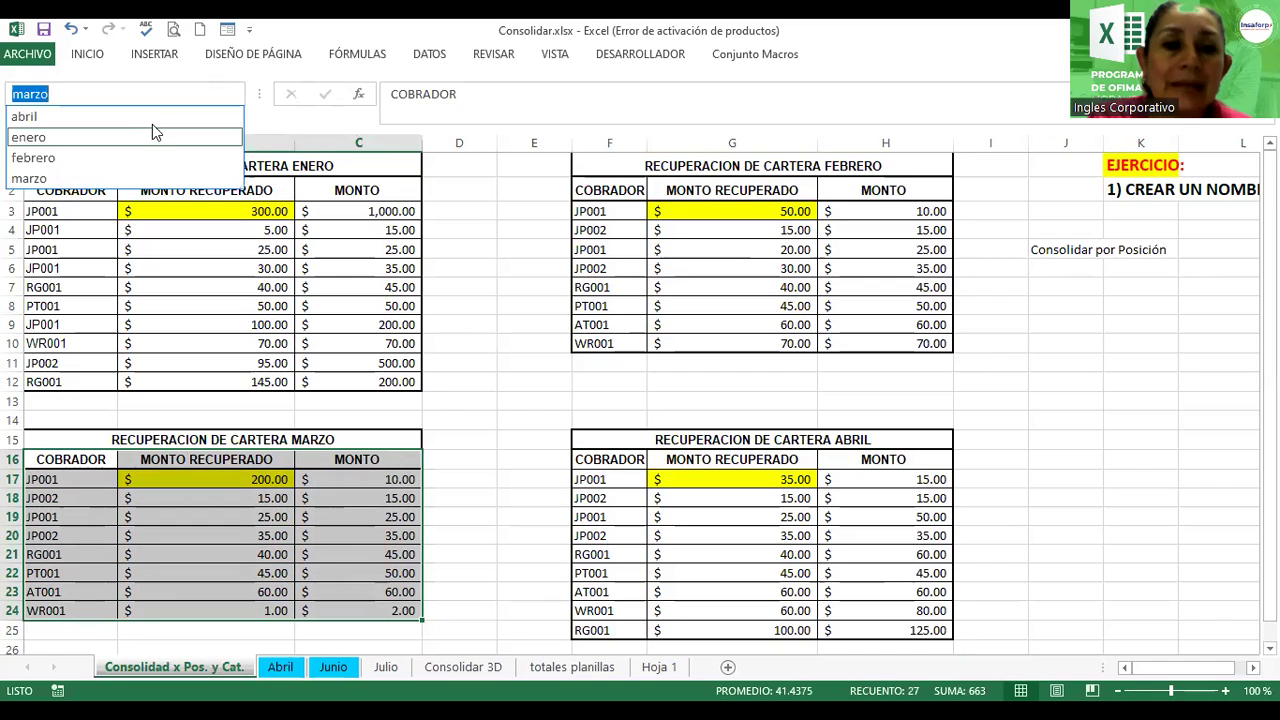
left_click(137, 139)
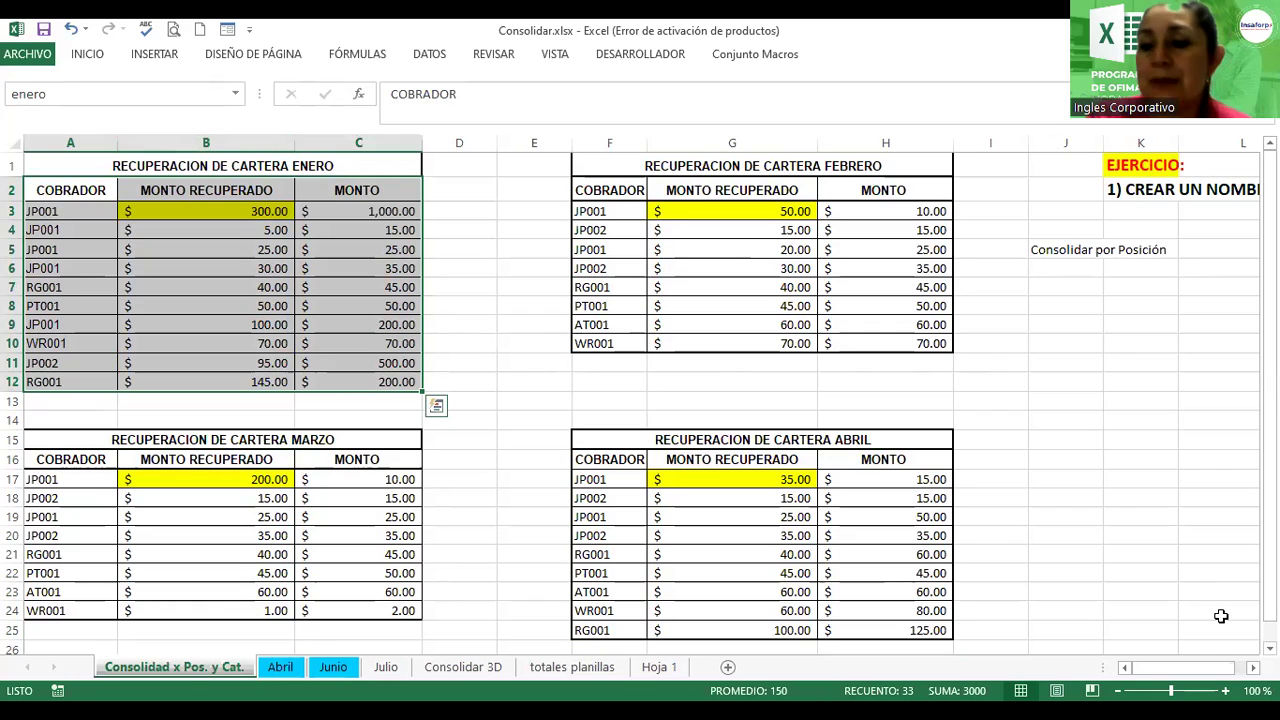
Step: Select cell J7 below the Consolidar por Posición label
left_click(1253, 667)
left_click(1253, 667)
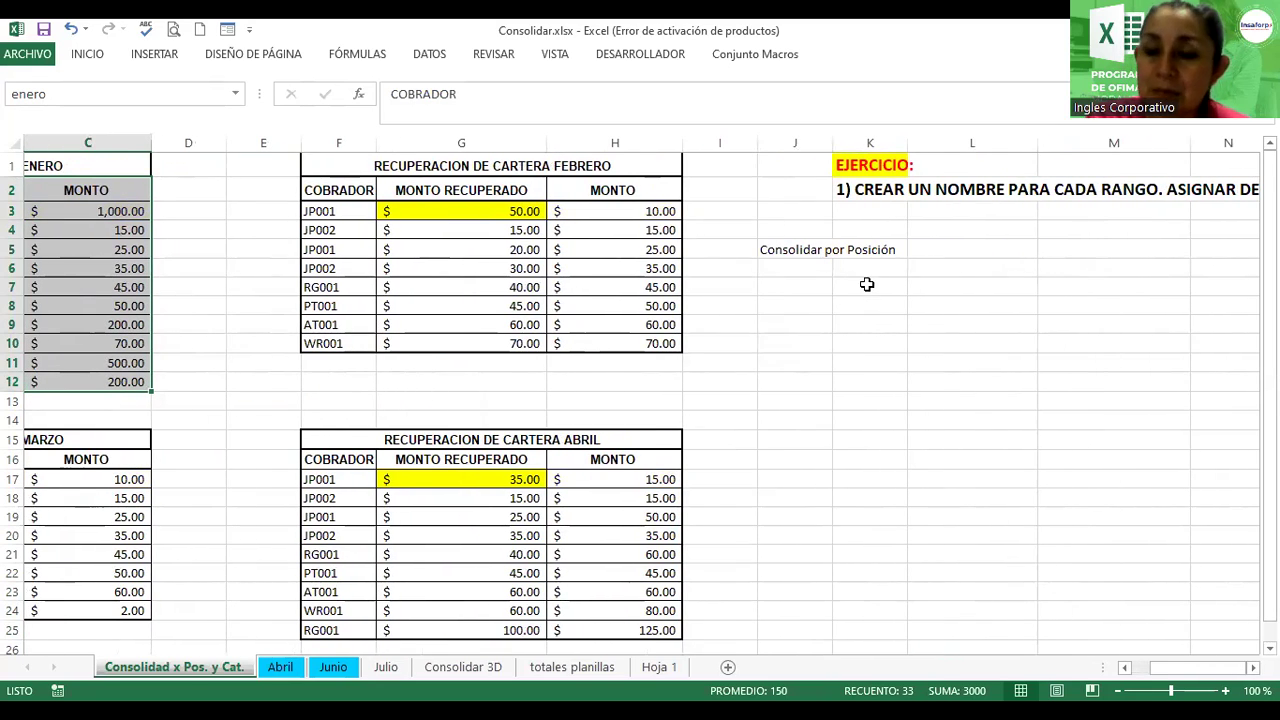
left_click(812, 288)
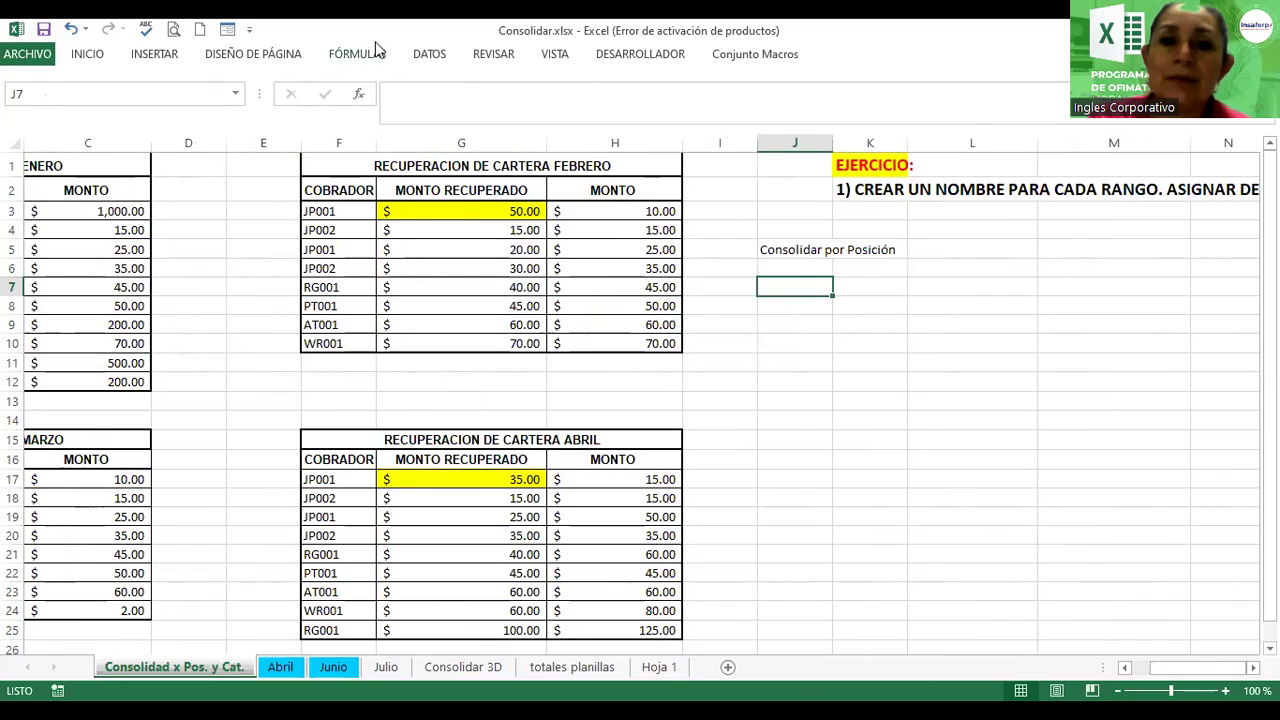
left_click(428, 54)
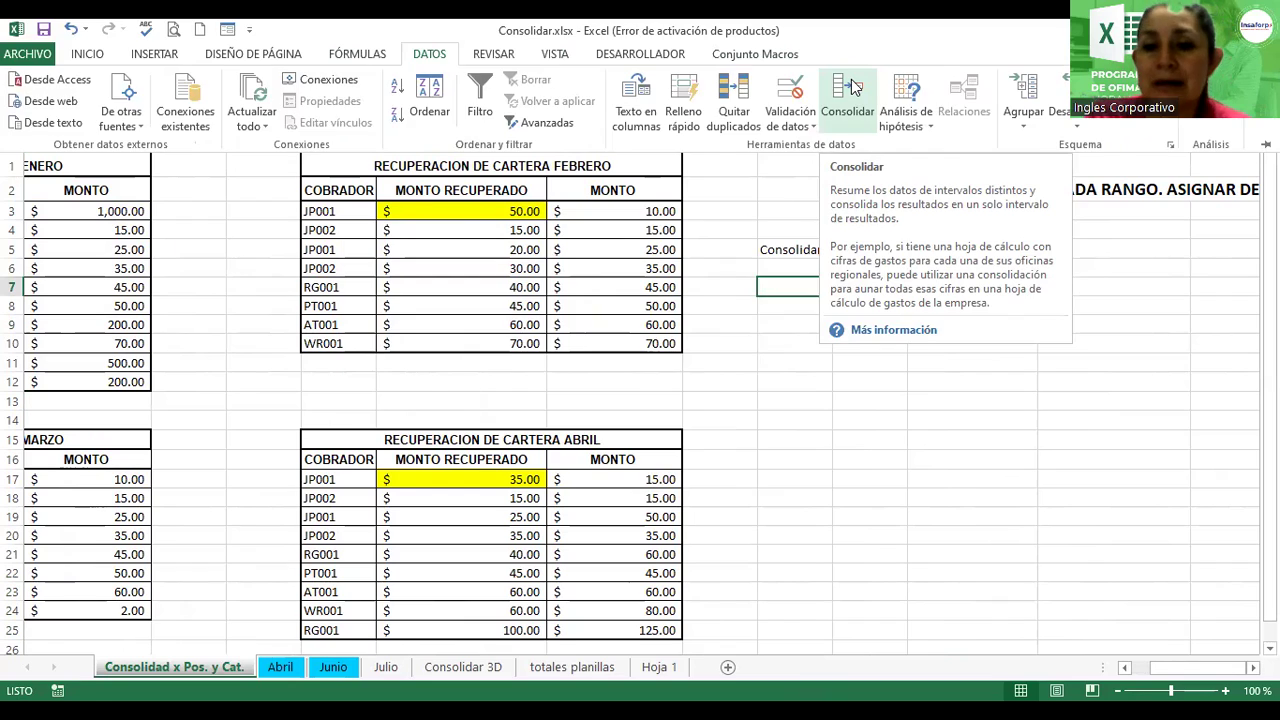
left_click(851, 84)
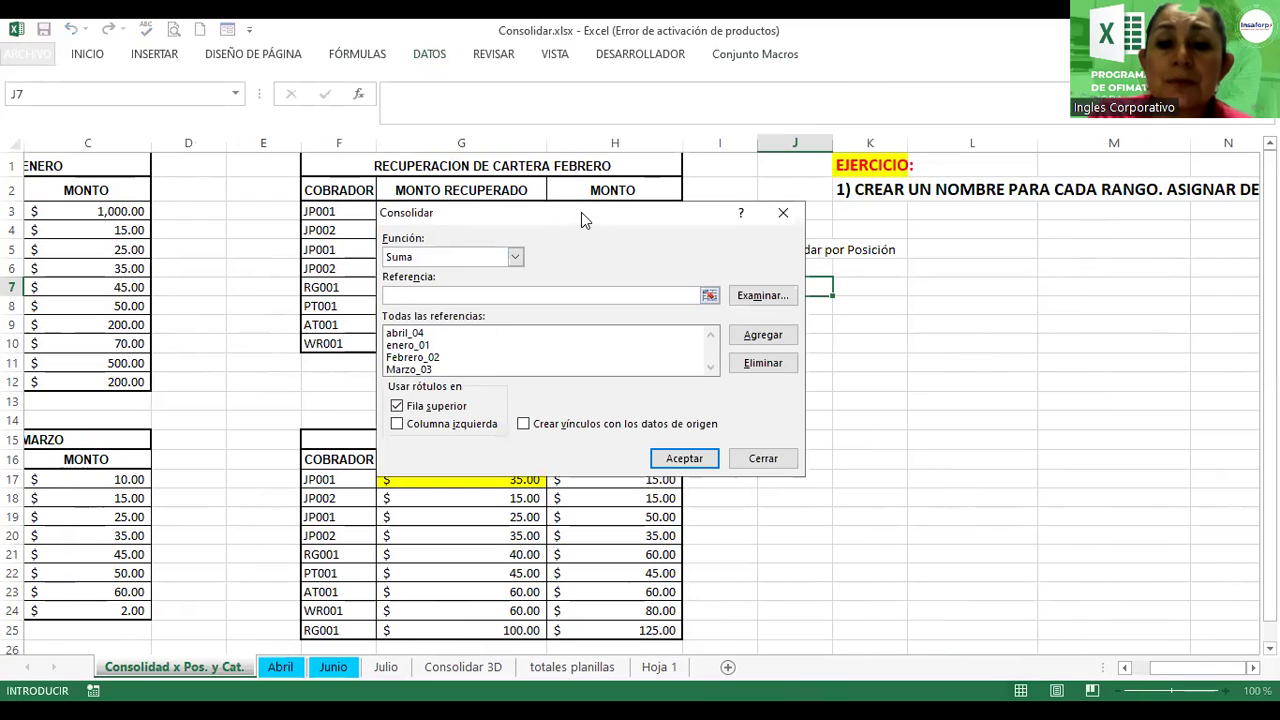
left_click_drag(577, 219, 531, 221)
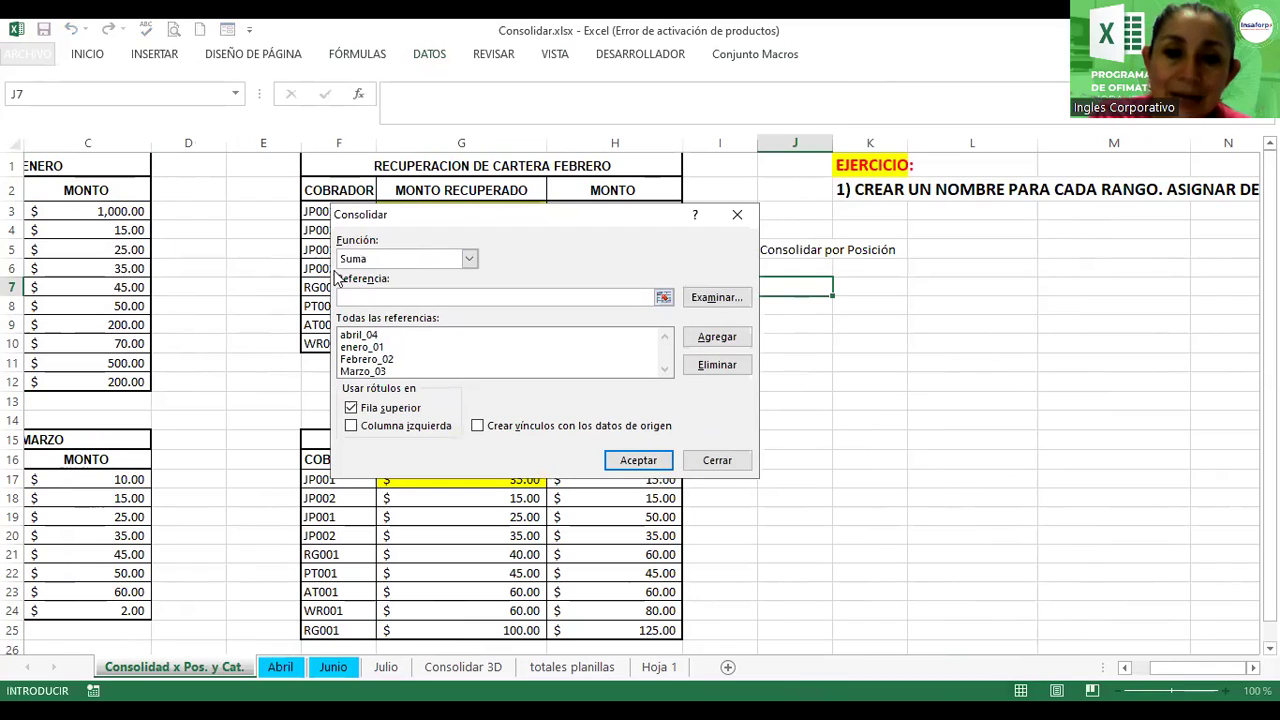
left_click(469, 259)
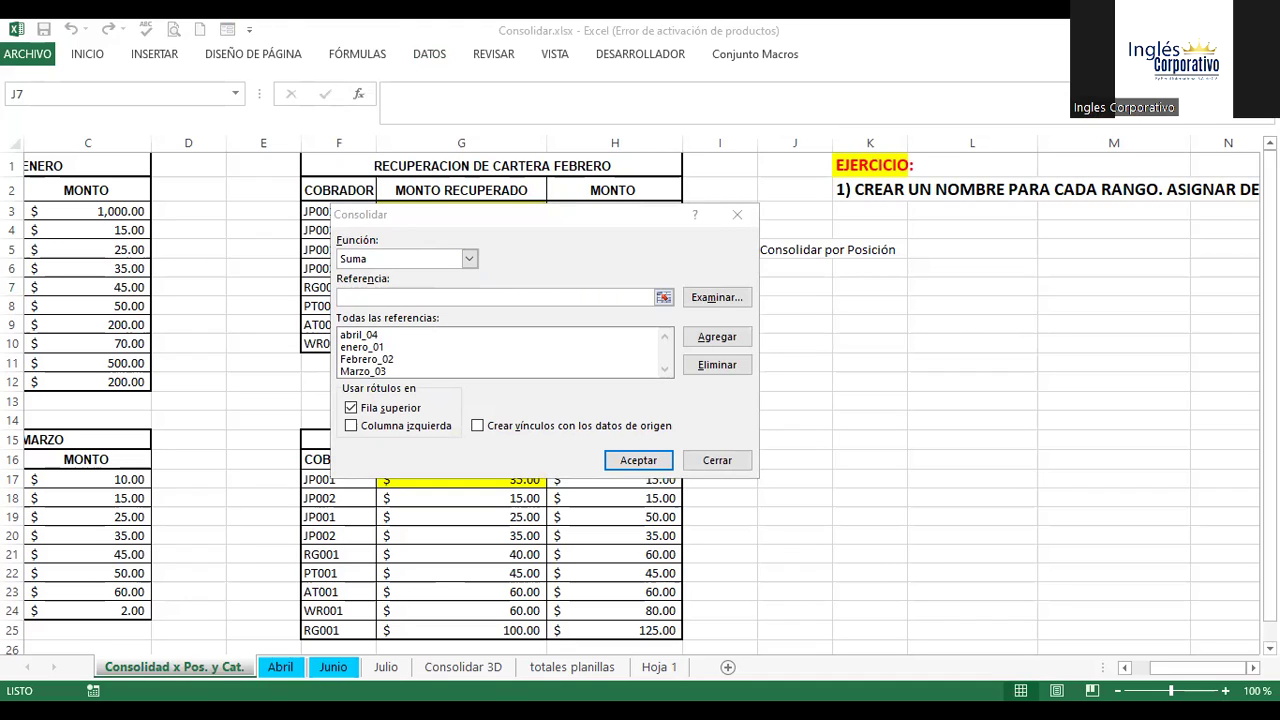
Step: Keep Suma as the function and remove the abril_04 reference
left_click(469, 258)
left_click(404, 283)
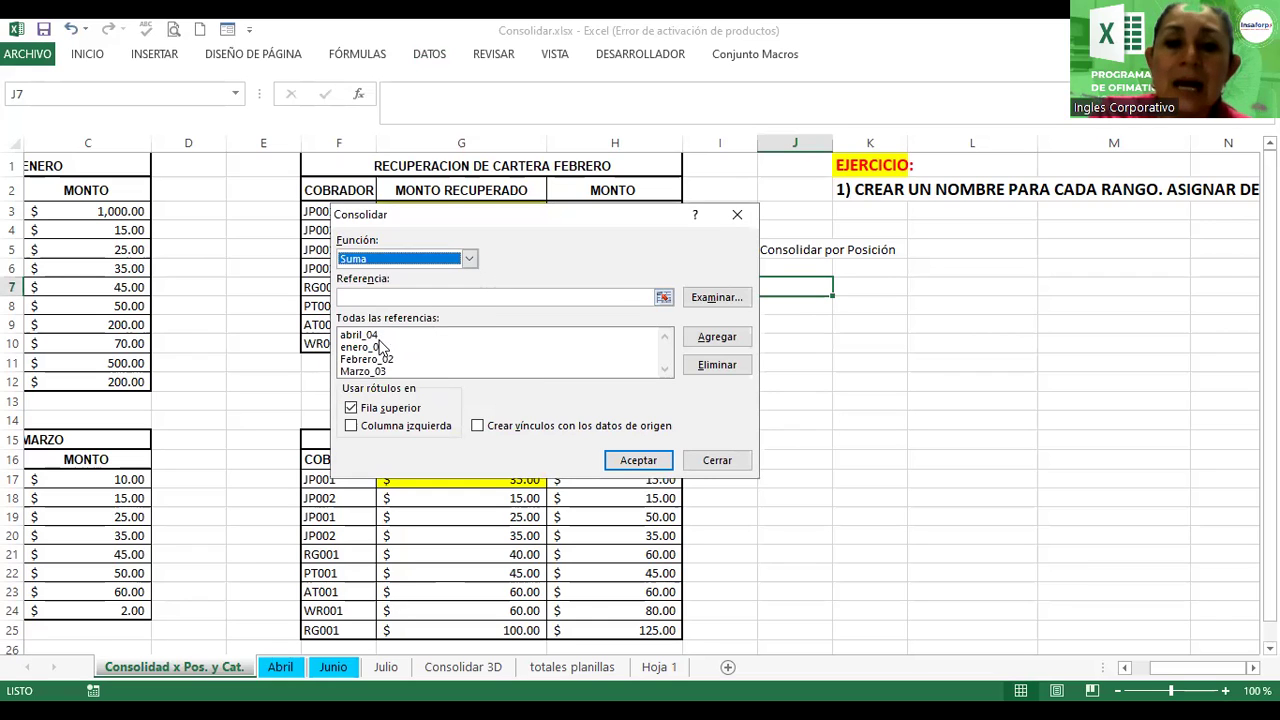
left_click(366, 336)
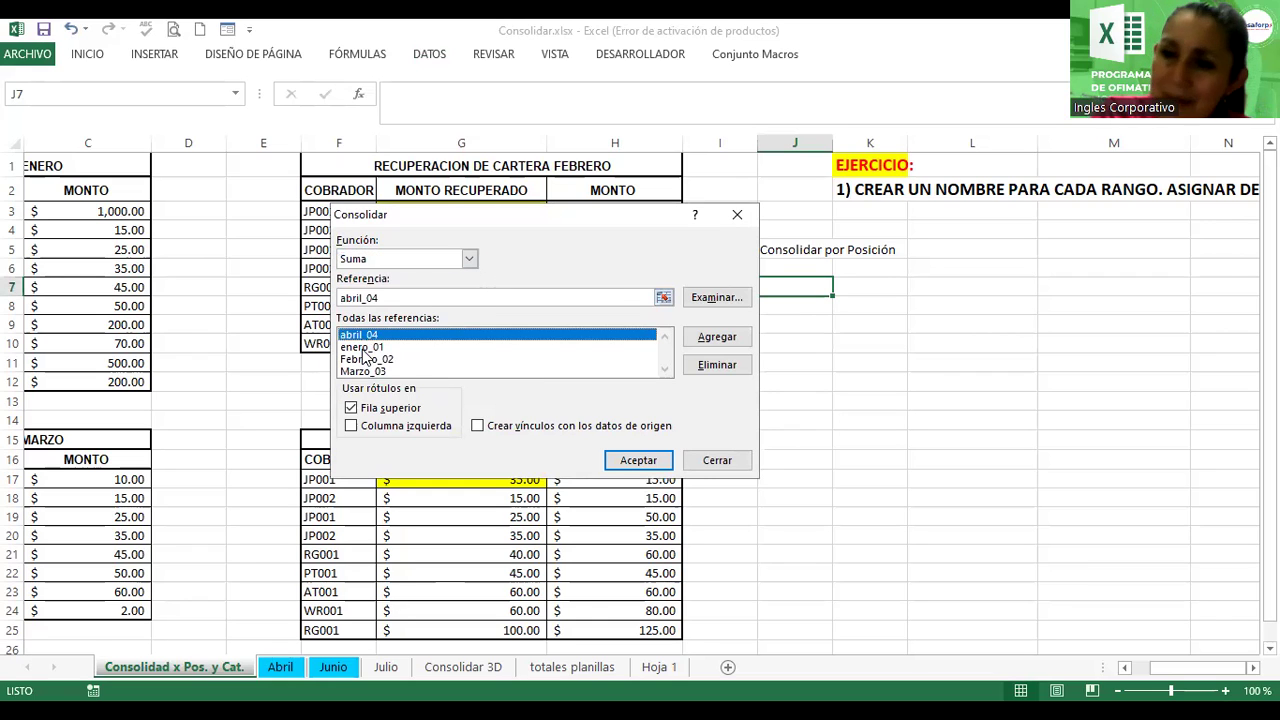
left_click(363, 348)
left_click(365, 360)
left_click(367, 372)
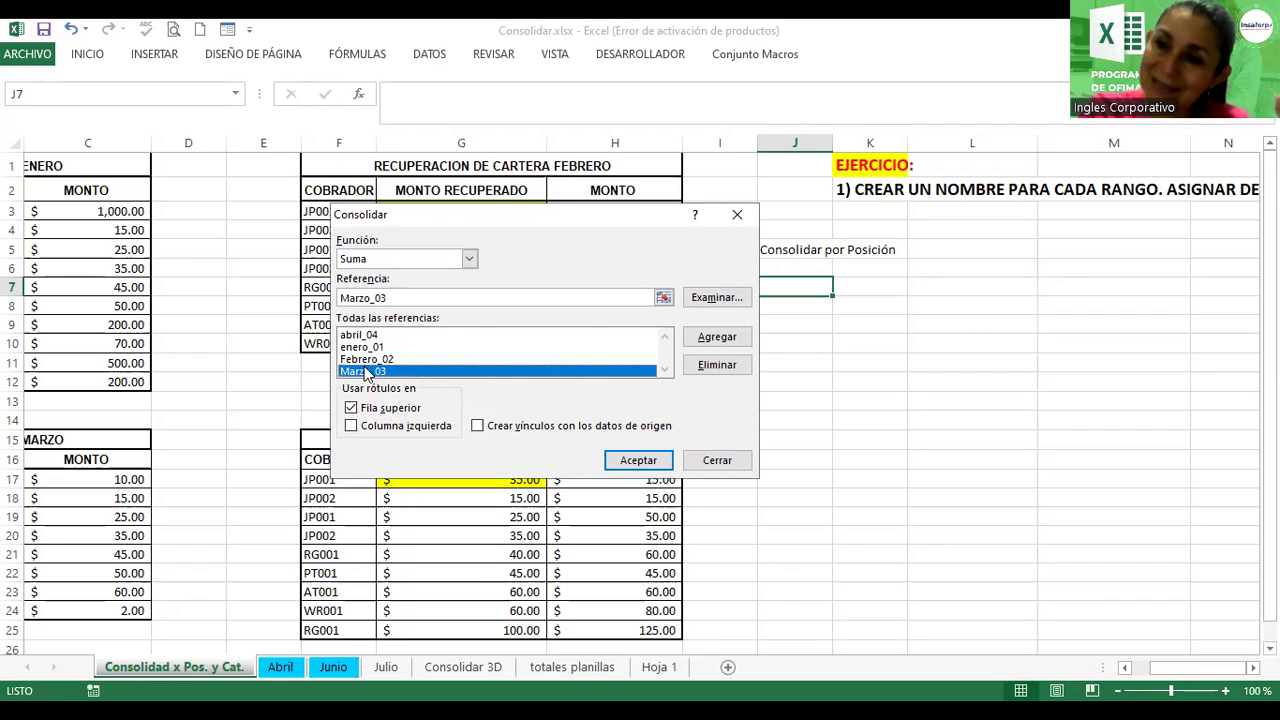
left_click(362, 335)
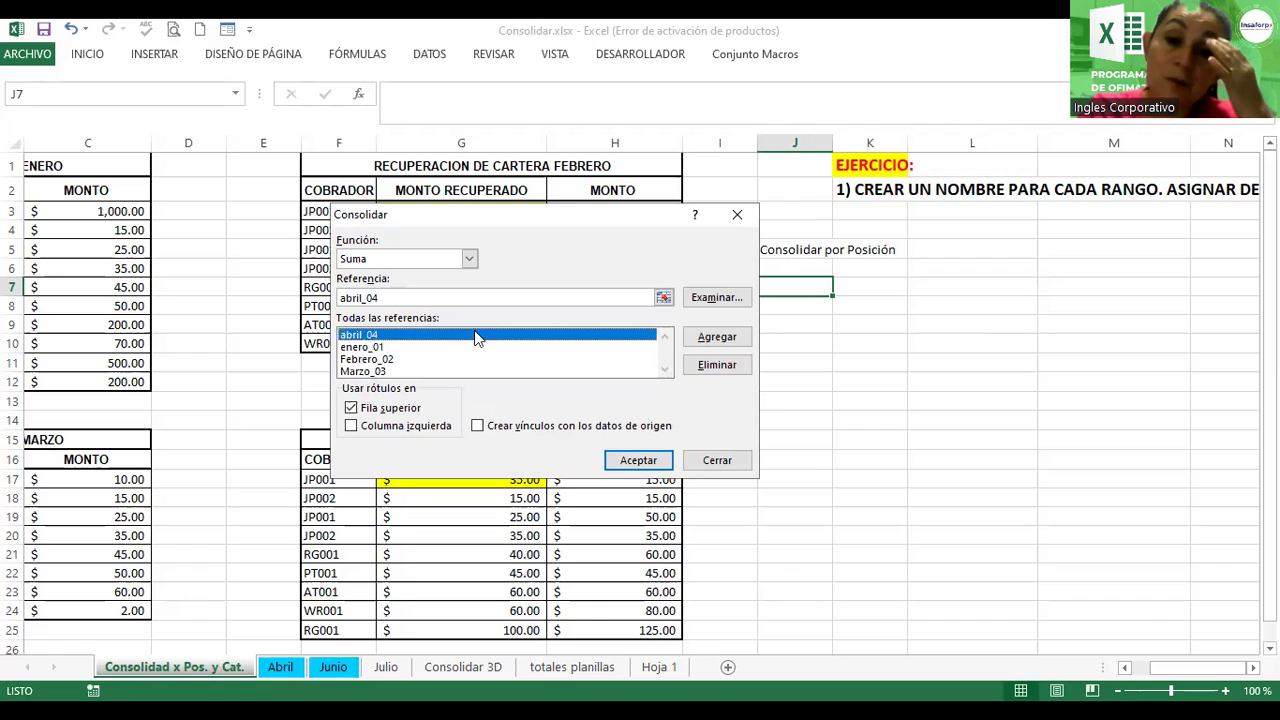
left_click(717, 364)
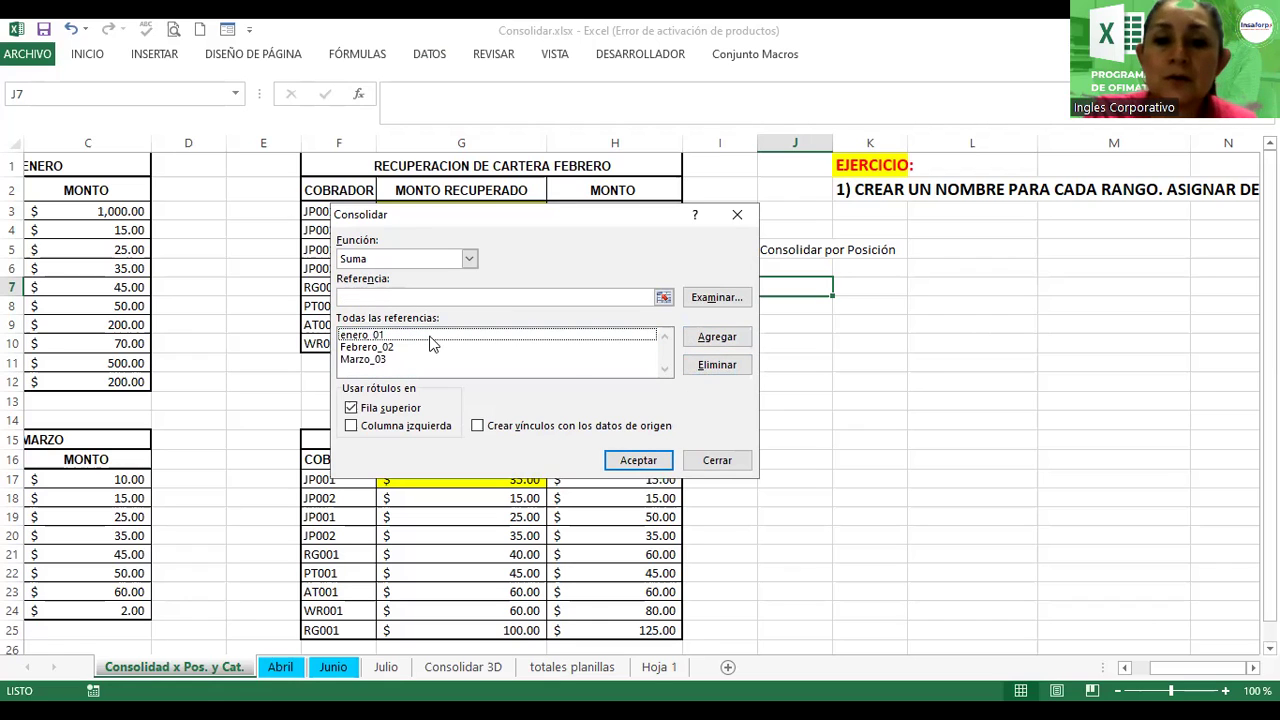
Step: Remove the remaining enero_01, Febrero_02 and Marzo_03 references
left_click(431, 337)
key("Down")
key("Down")
key("Up")
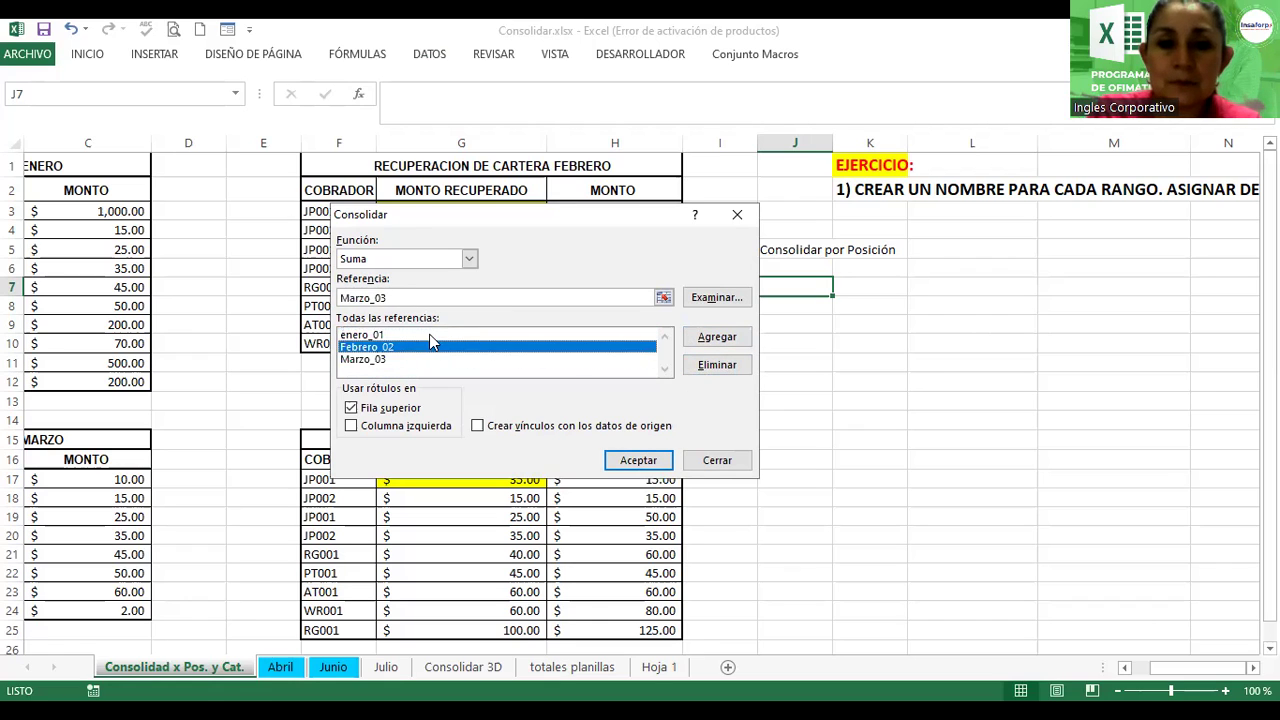
key("Up")
left_click(700, 366)
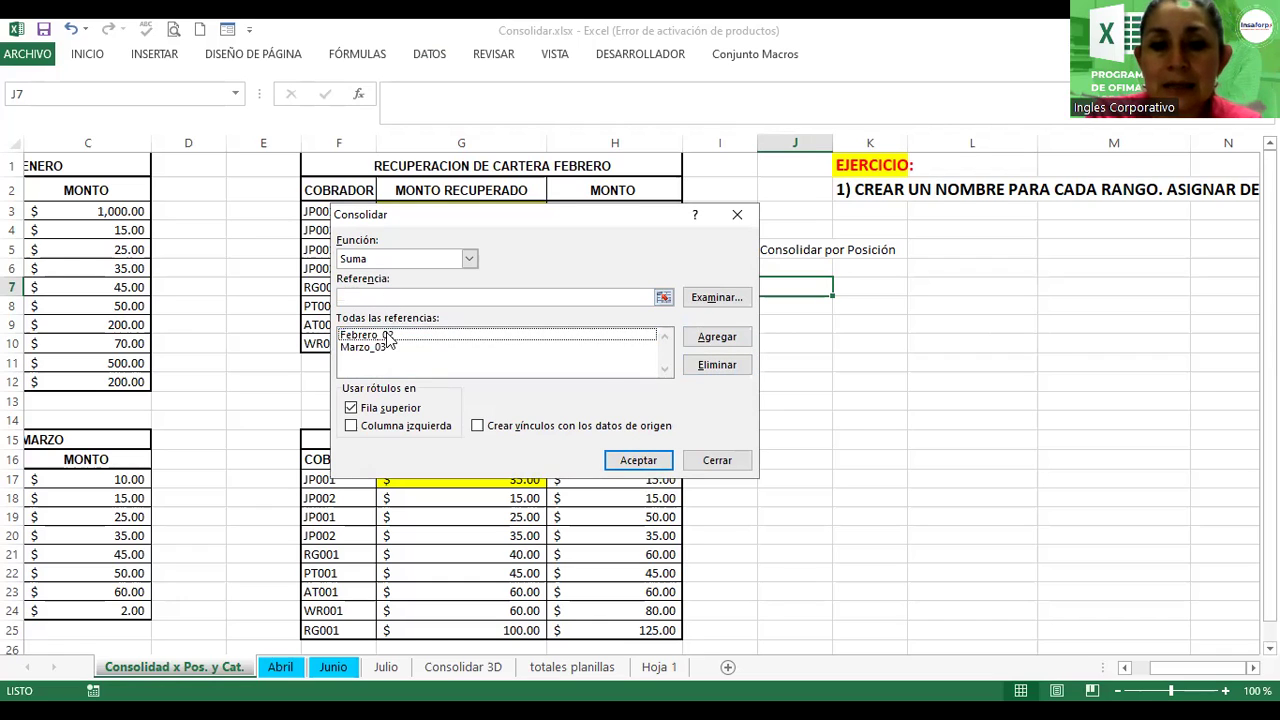
key("Up")
left_click(707, 363)
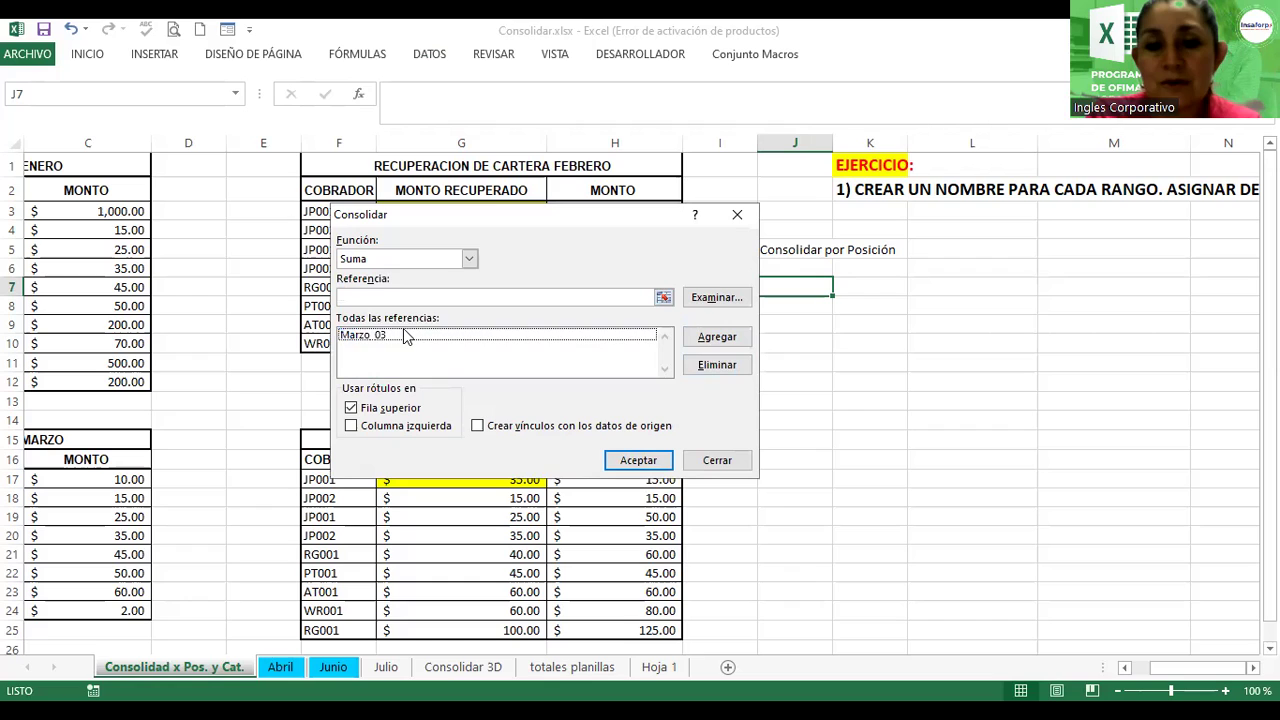
left_click(403, 333)
left_click(727, 369)
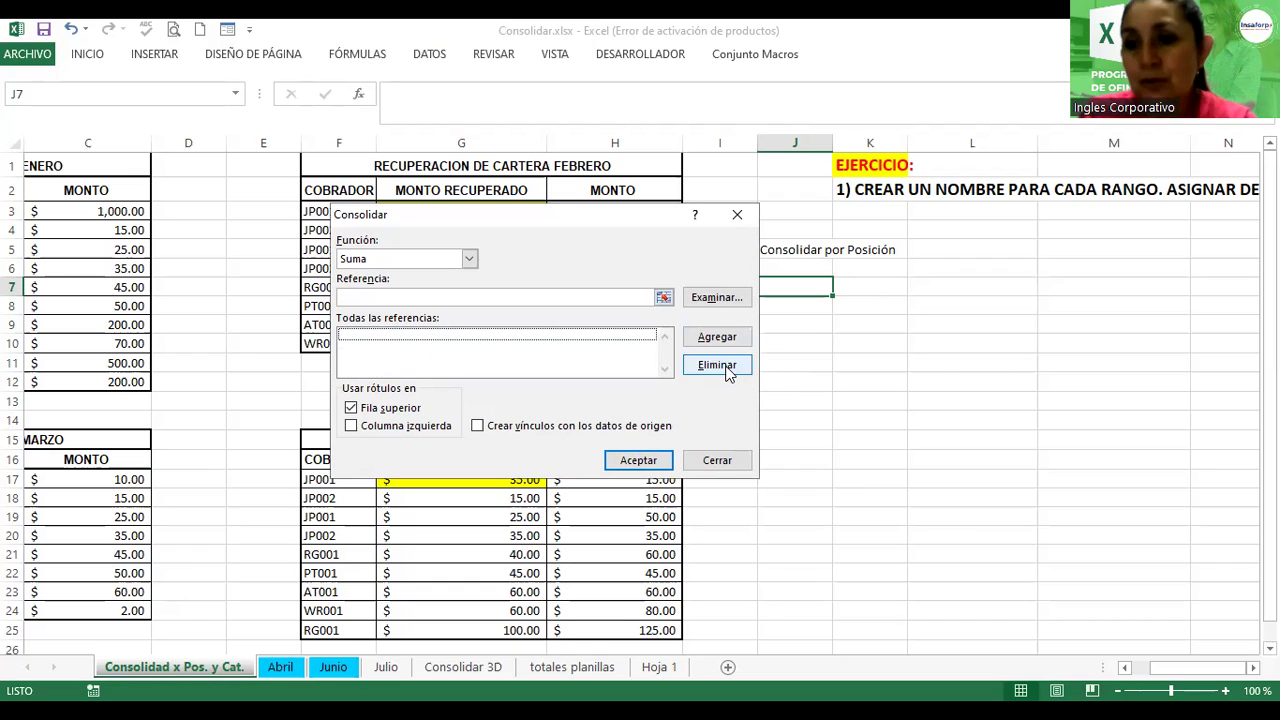
Step: Enter the named range enero as the reference and add it to the consolidation list
left_click(560, 296)
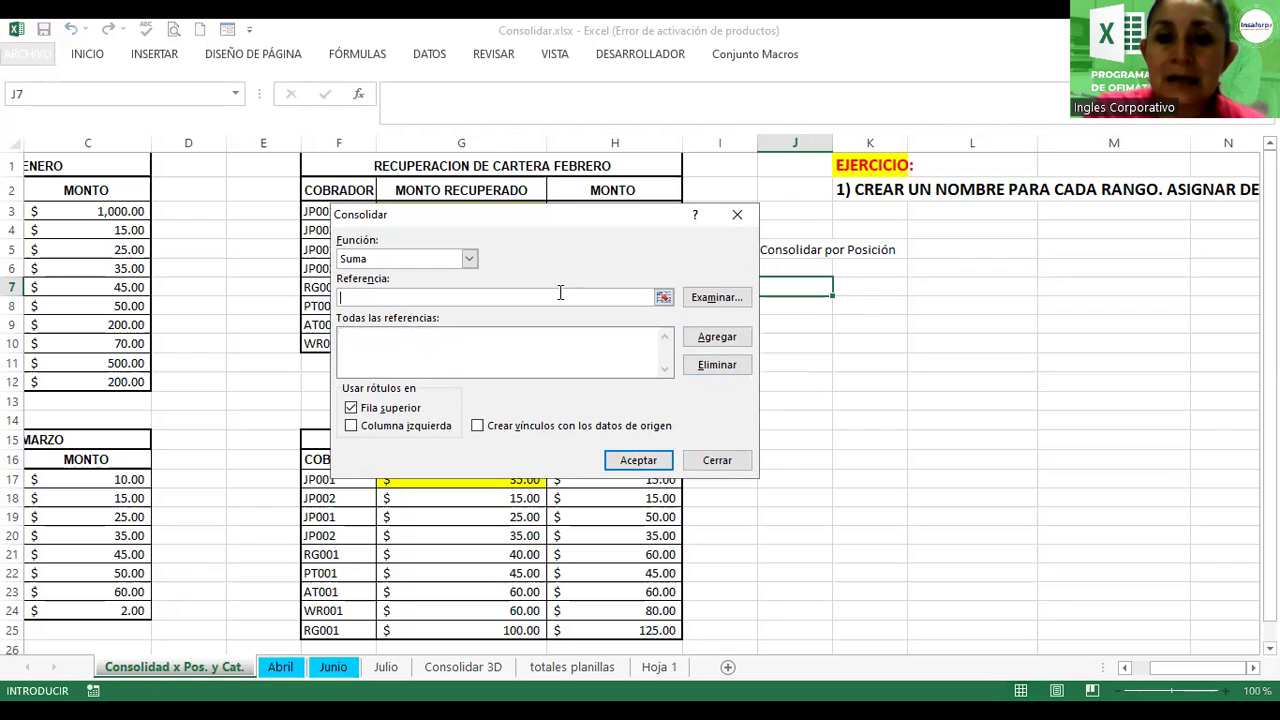
type("enero")
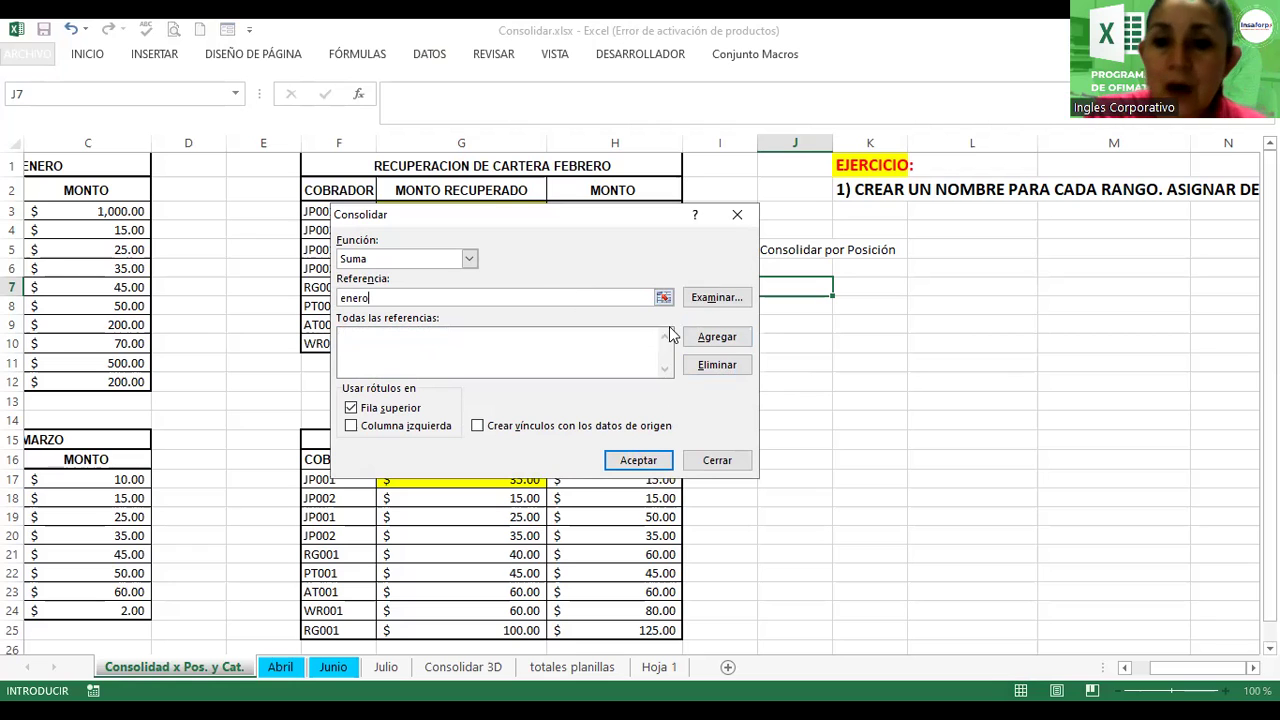
left_click(718, 340)
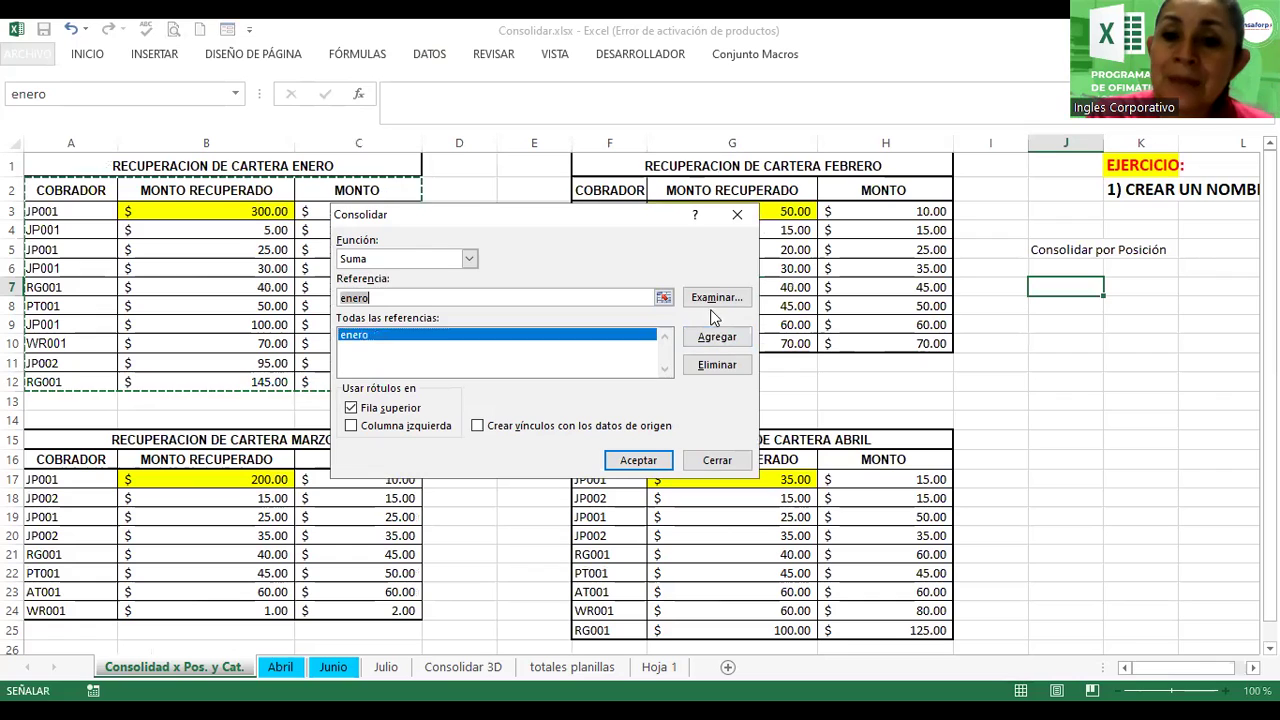
left_click(707, 300)
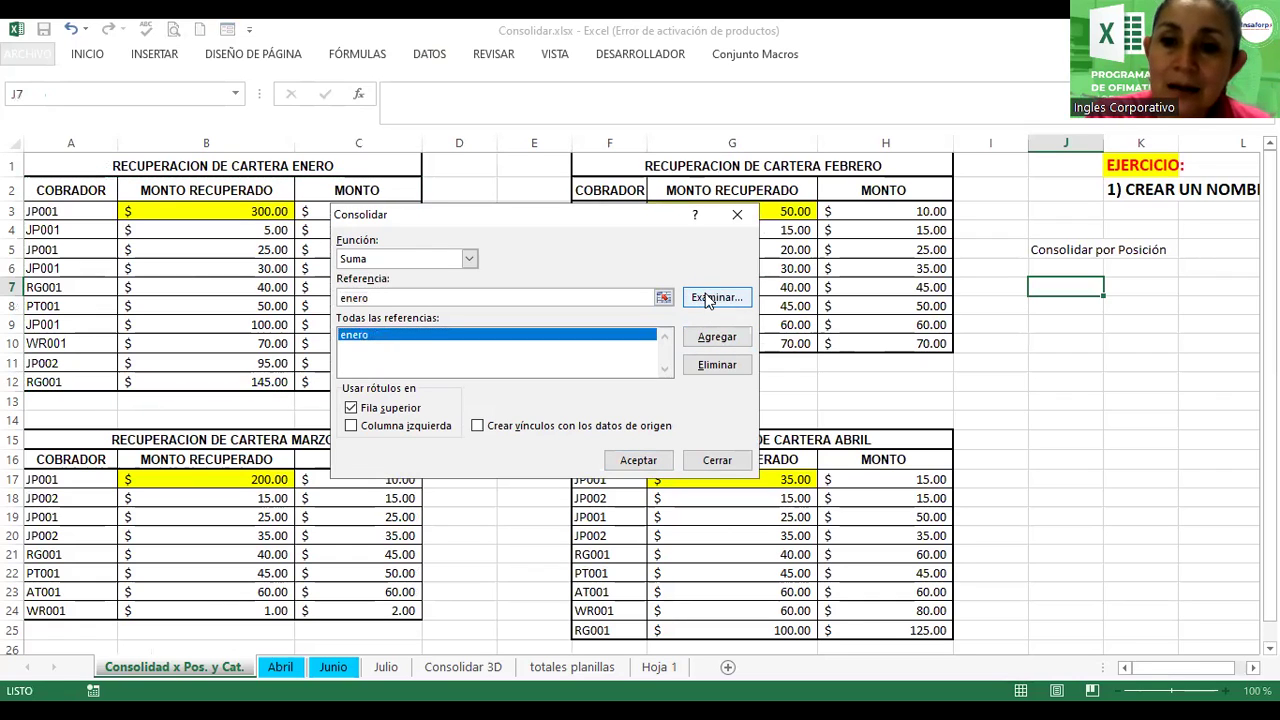
left_click(946, 235)
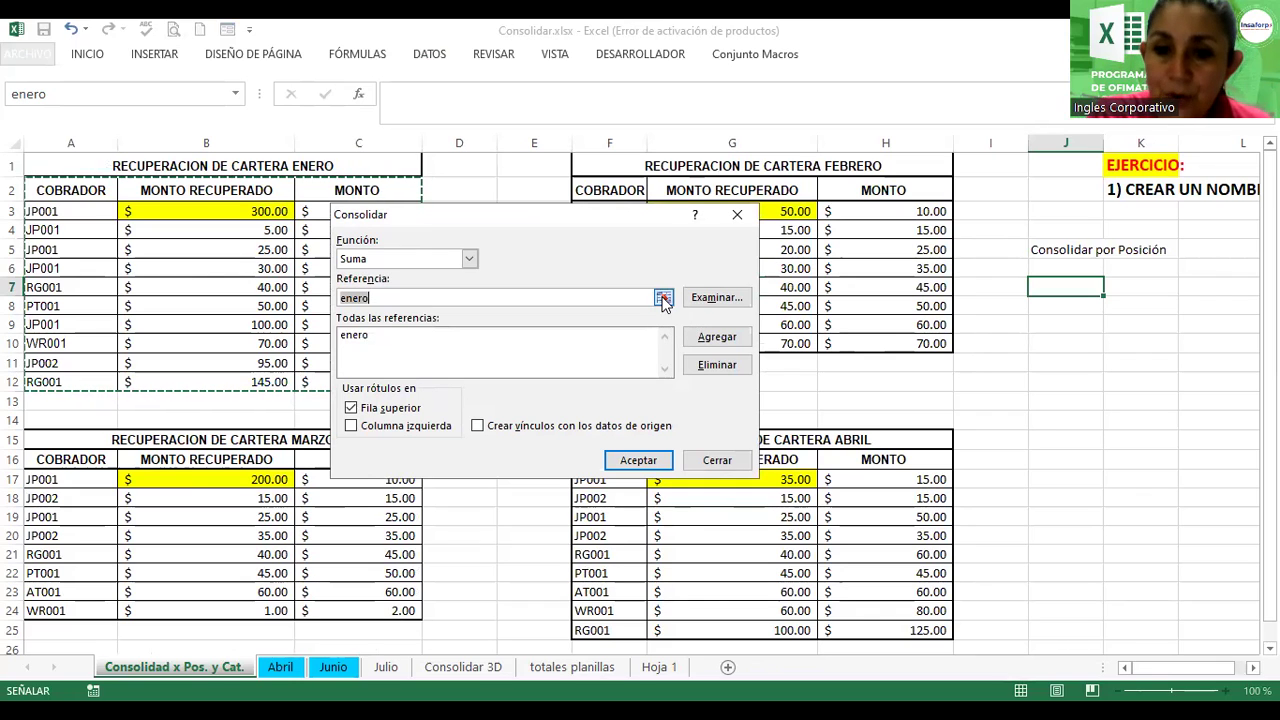
Step: Pick the February table F2:H10 on the sheet as the reference and add it
left_click(663, 299)
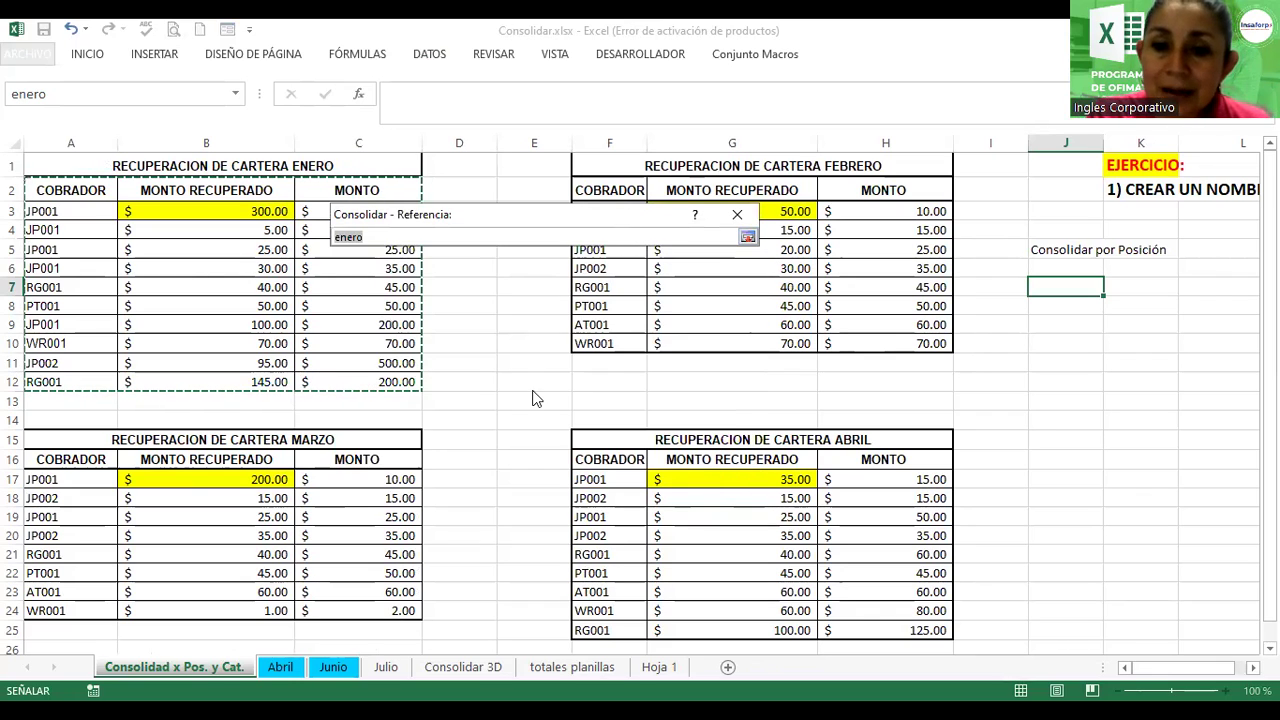
left_click(612, 190)
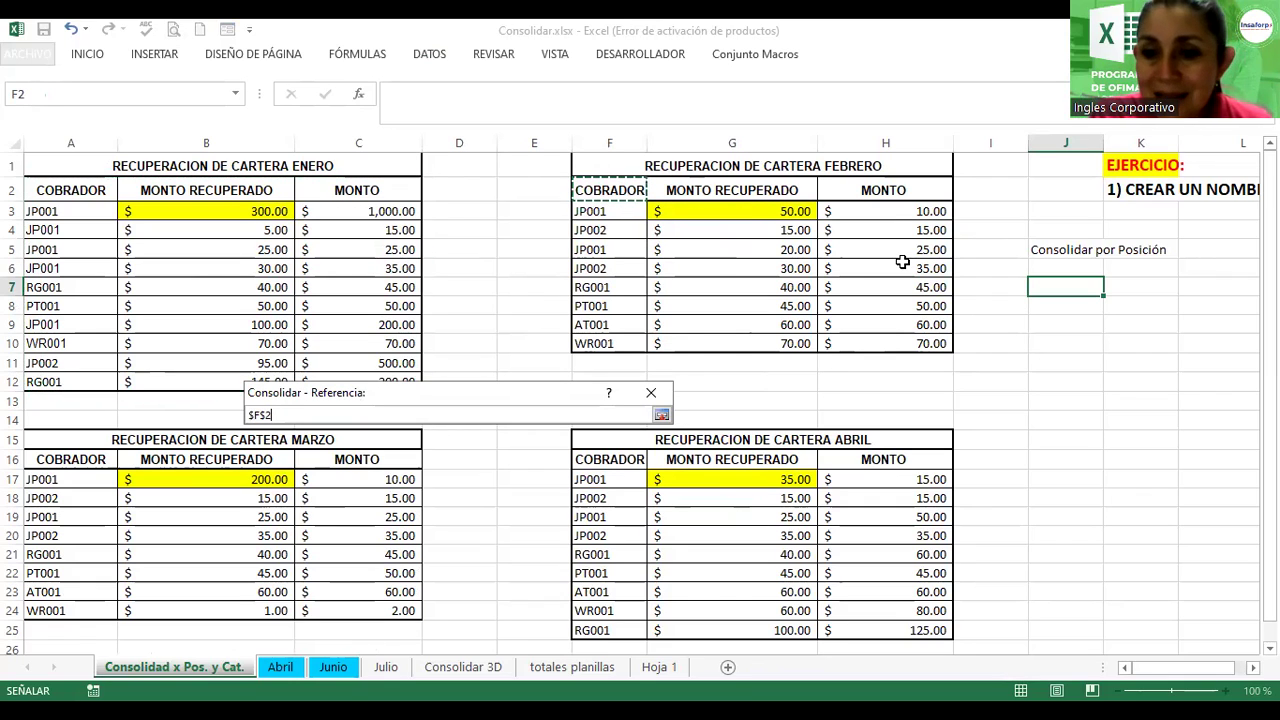
left_click_drag(897, 318, 899, 333)
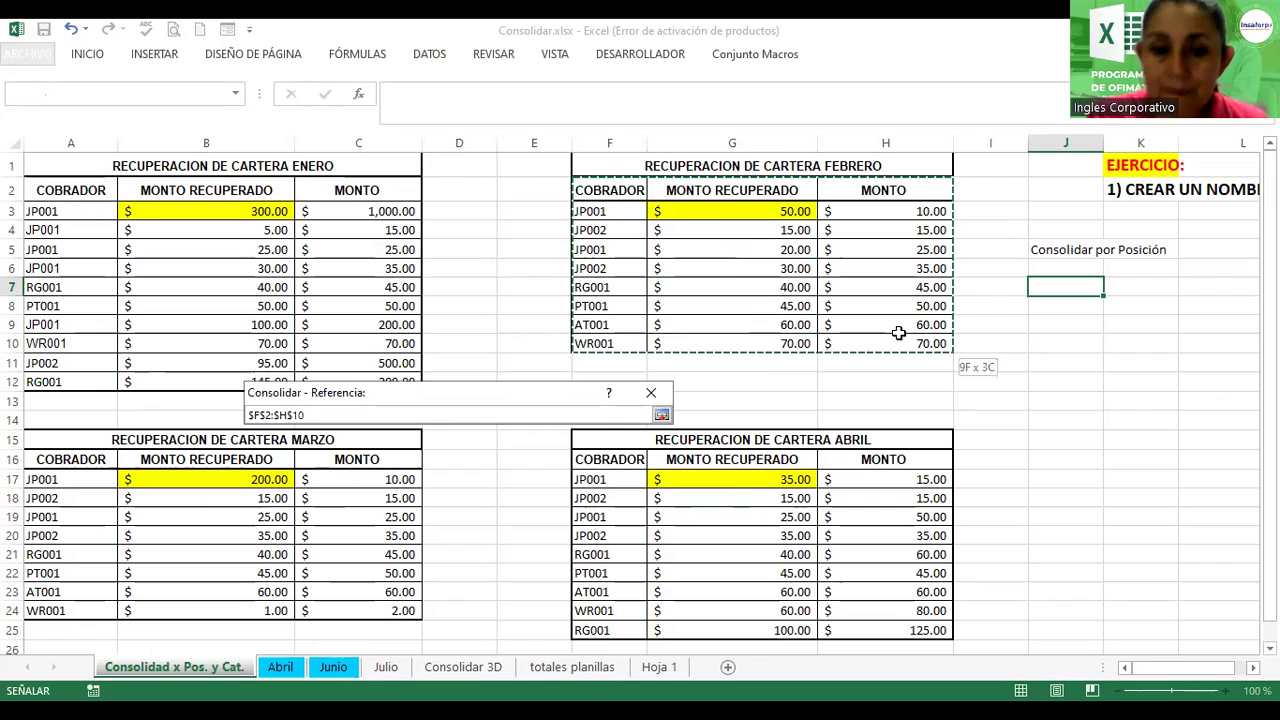
left_click(663, 426)
left_click(609, 188)
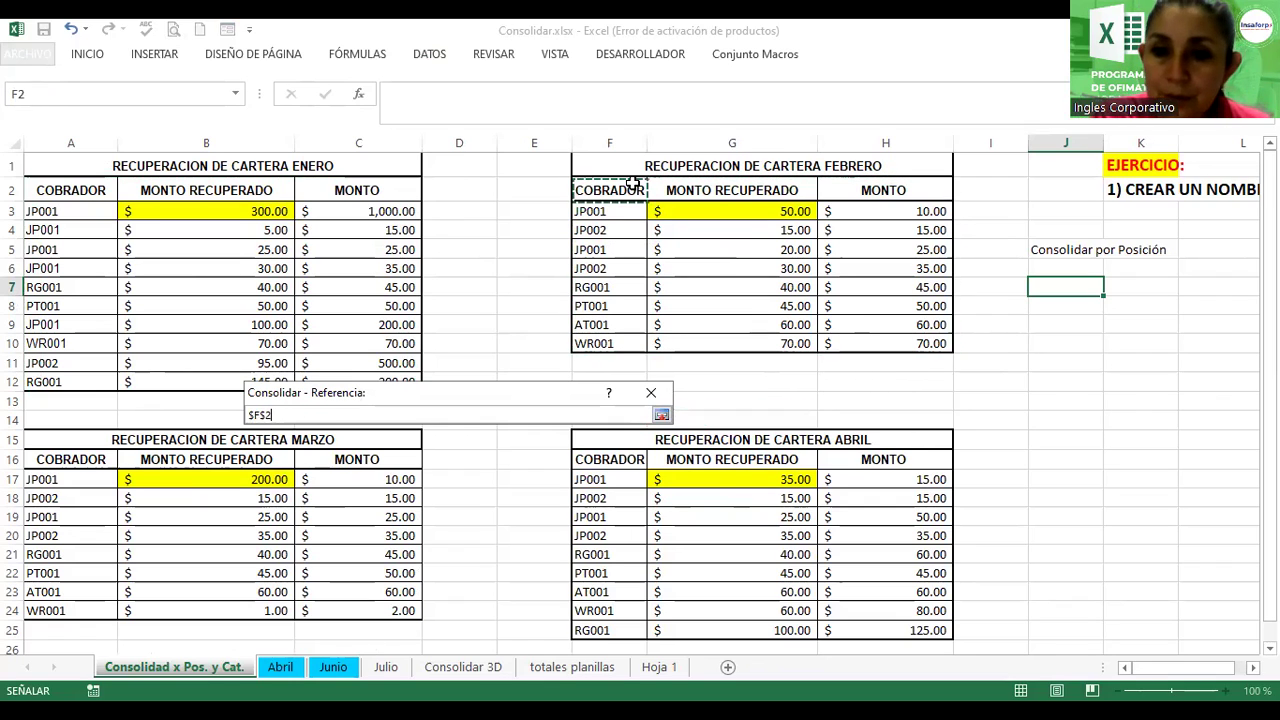
left_click(871, 343, "shift")
left_click(661, 414)
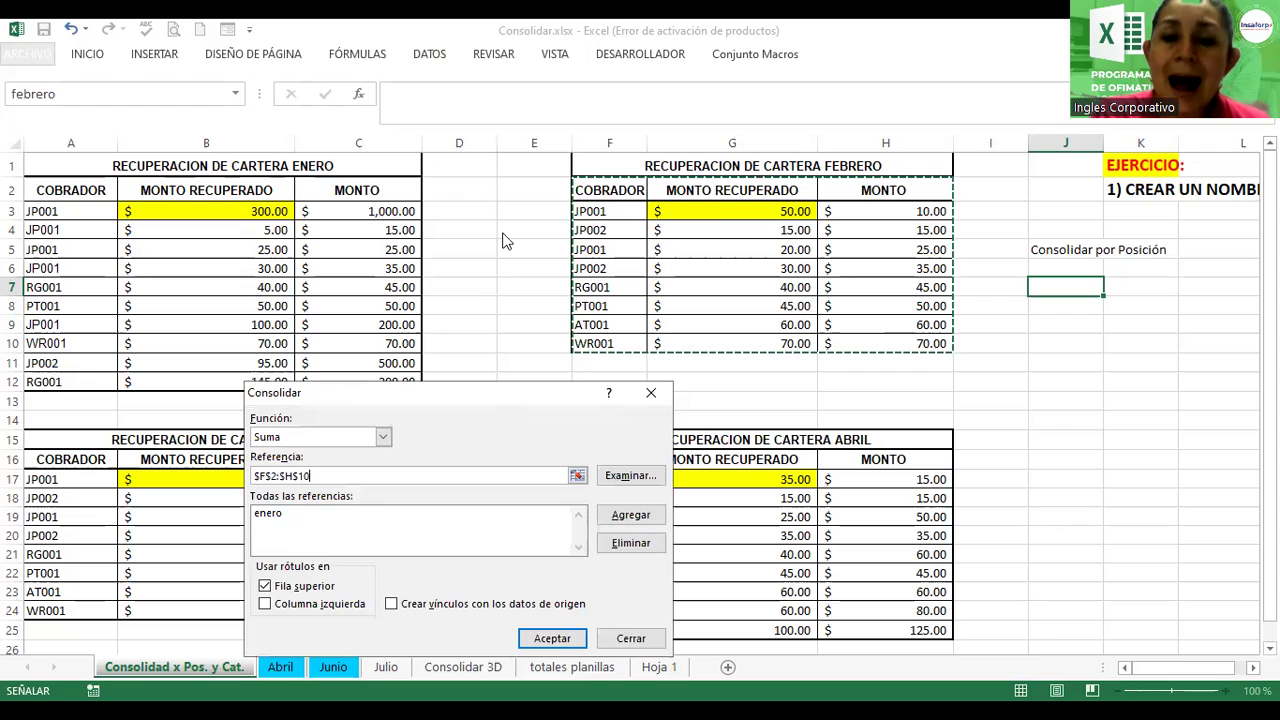
left_click_drag(505, 392, 434, 101)
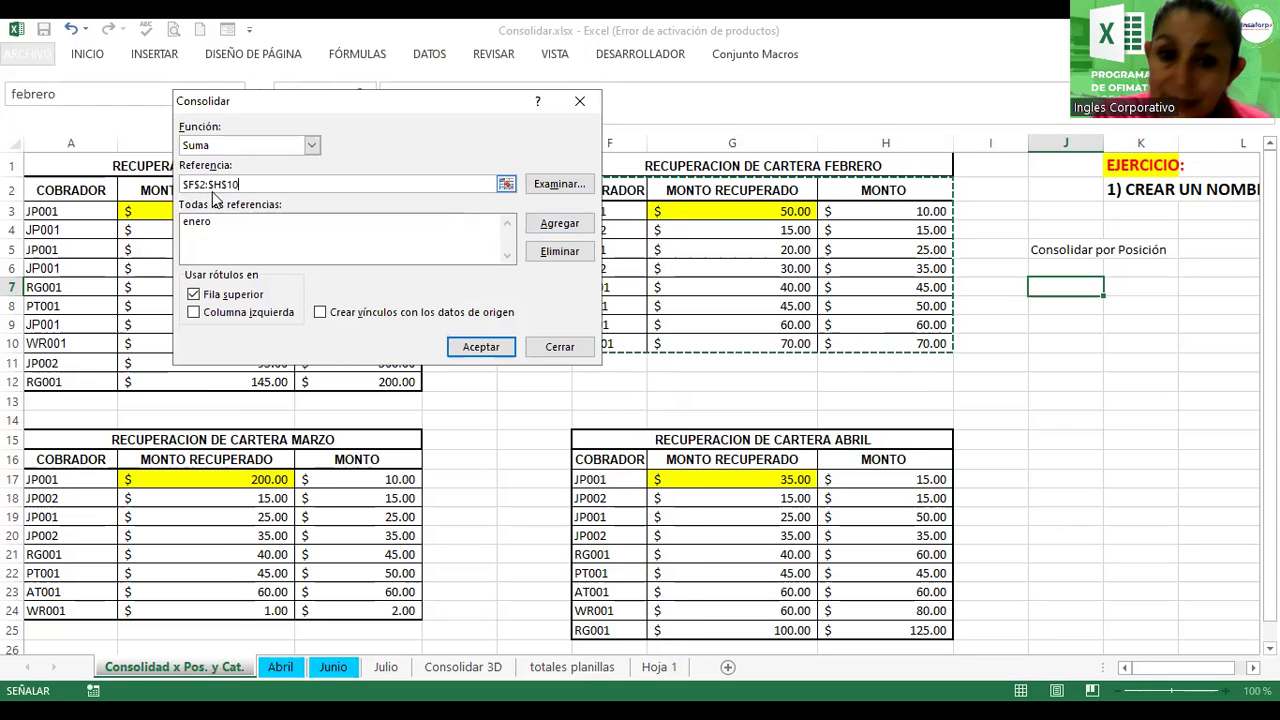
left_click(552, 225)
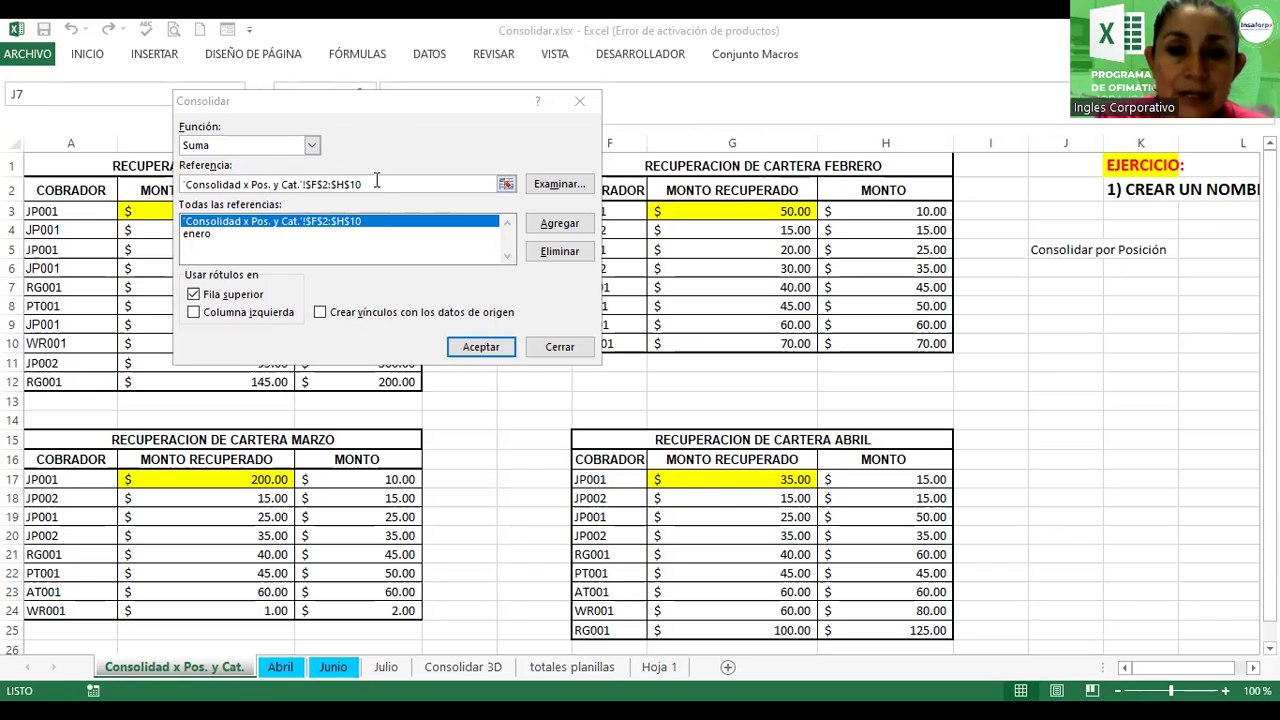
Step: Add the named ranges marzo and abril as further consolidation references
left_click_drag(376, 184, 162, 186)
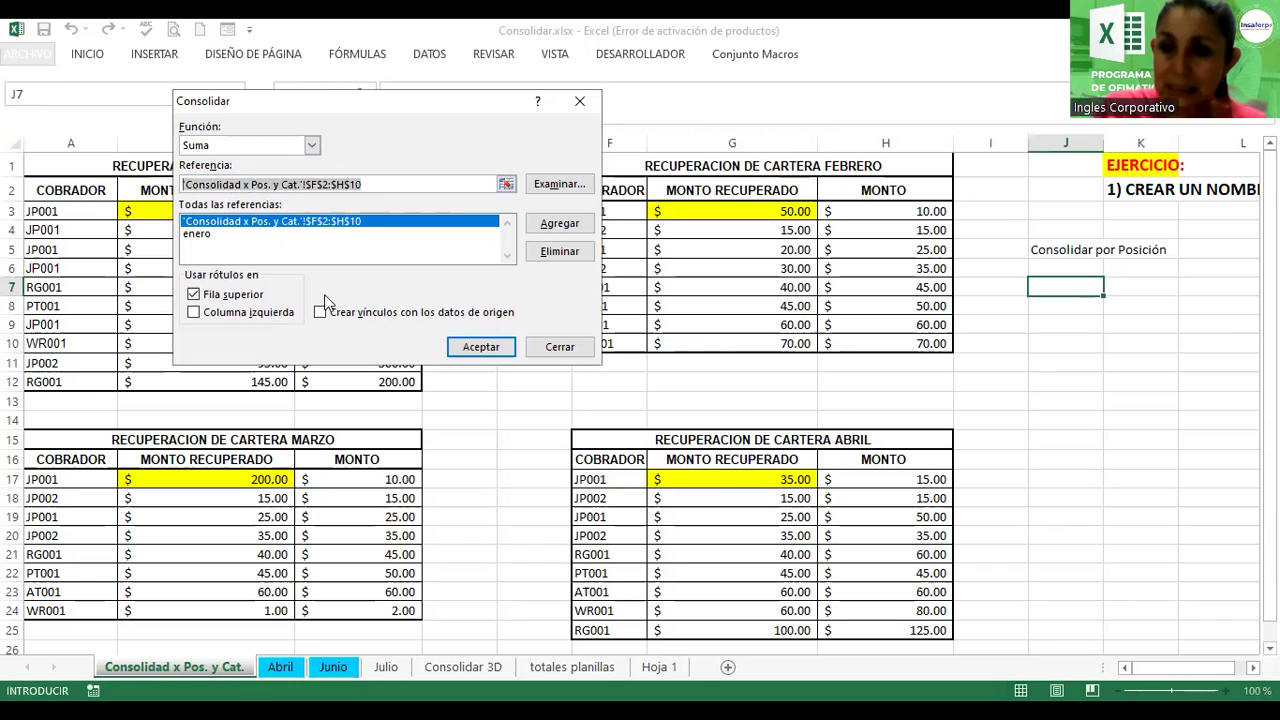
type("marzo")
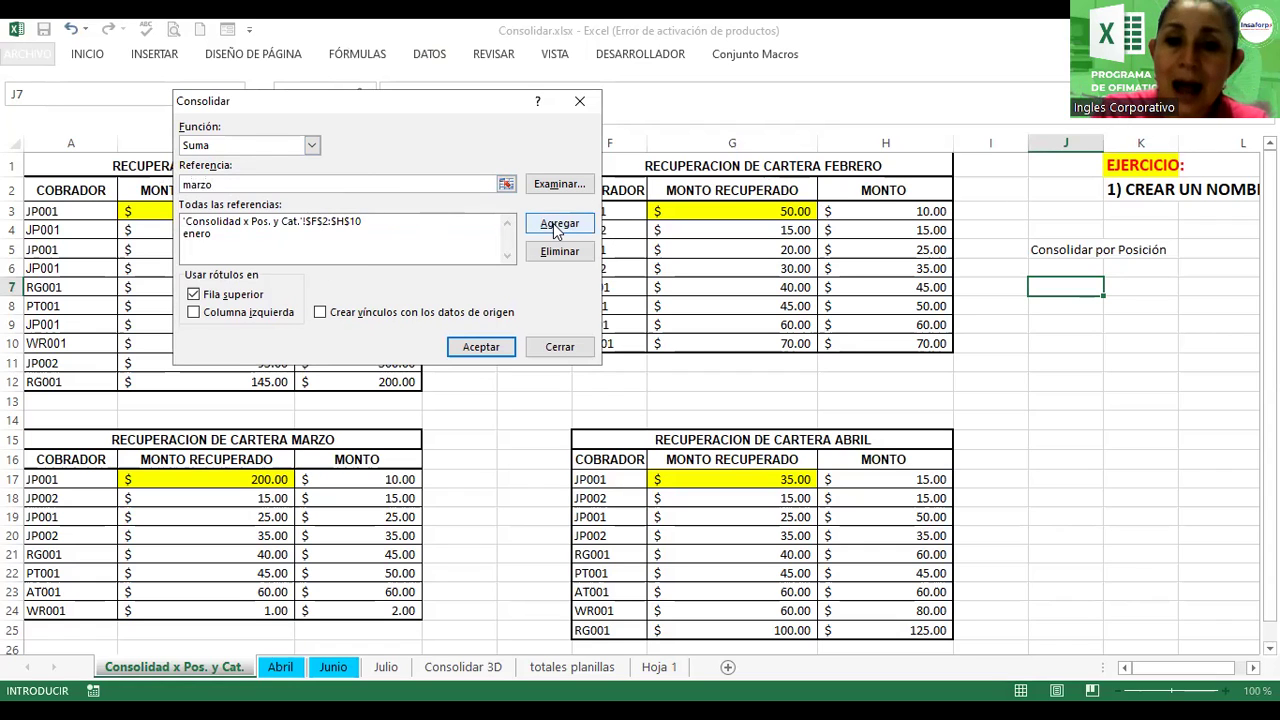
left_click(558, 224)
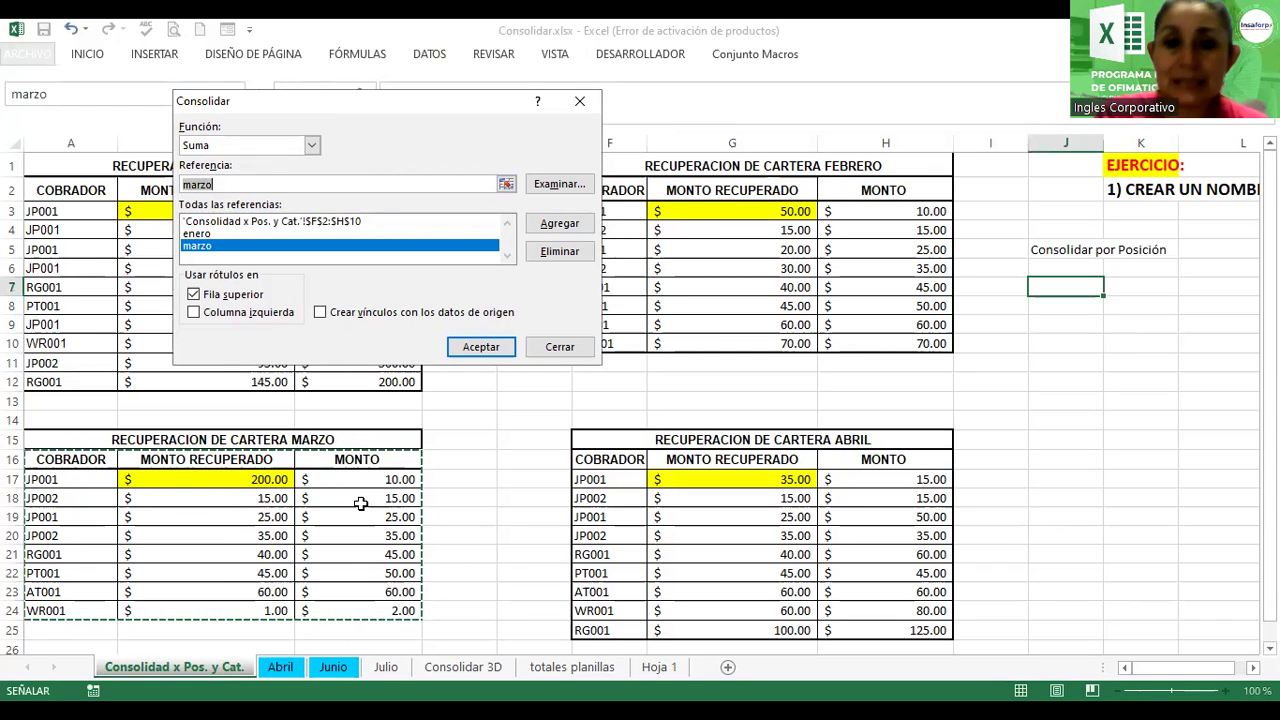
left_click_drag(264, 180, 170, 190)
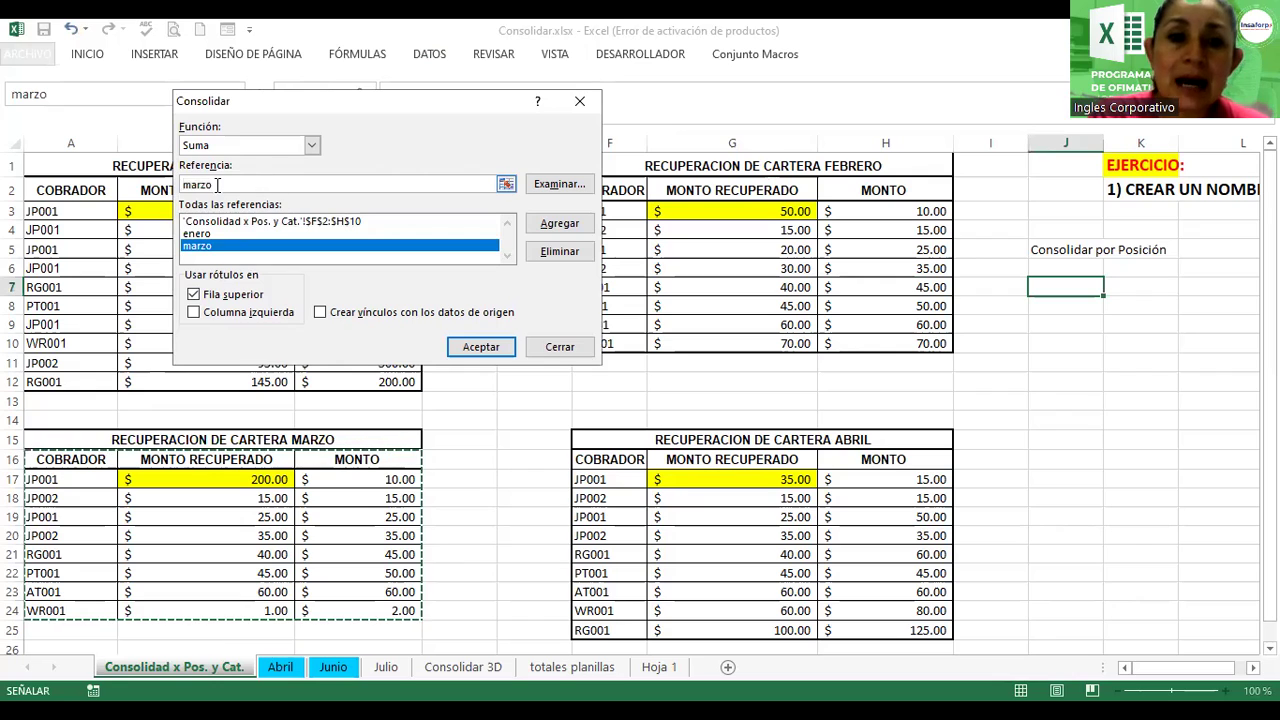
type("abril")
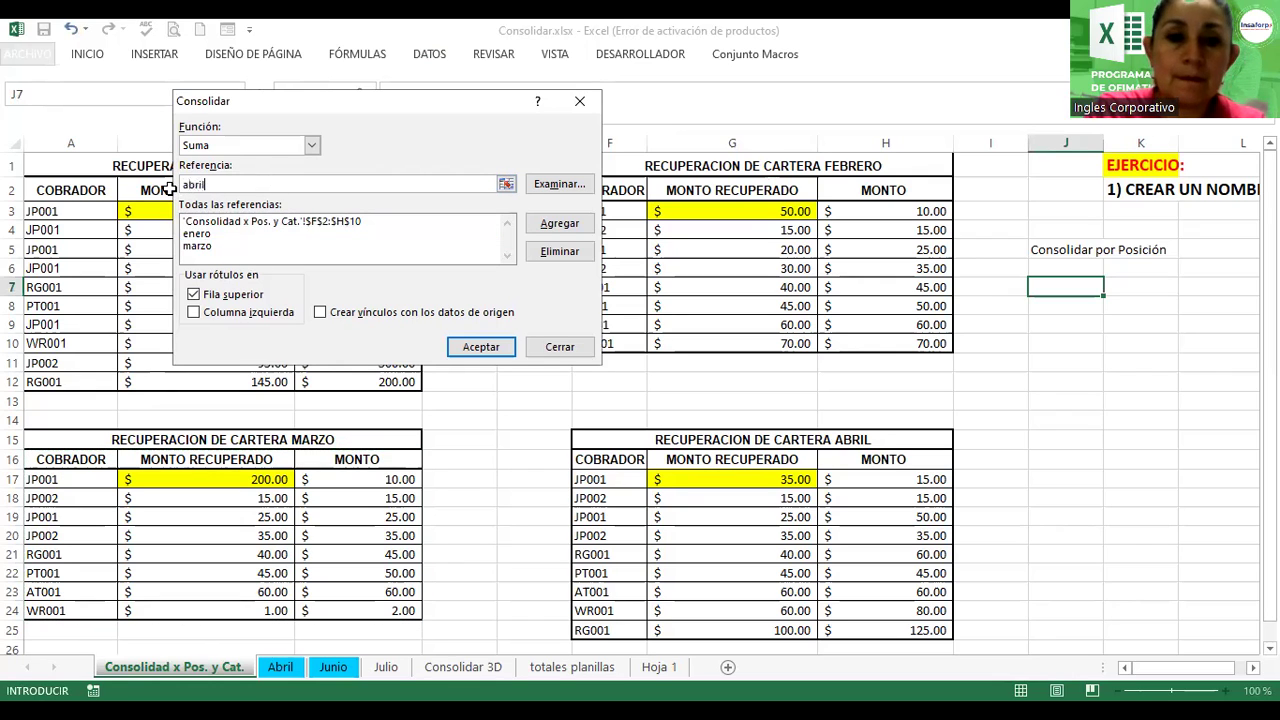
left_click(567, 226)
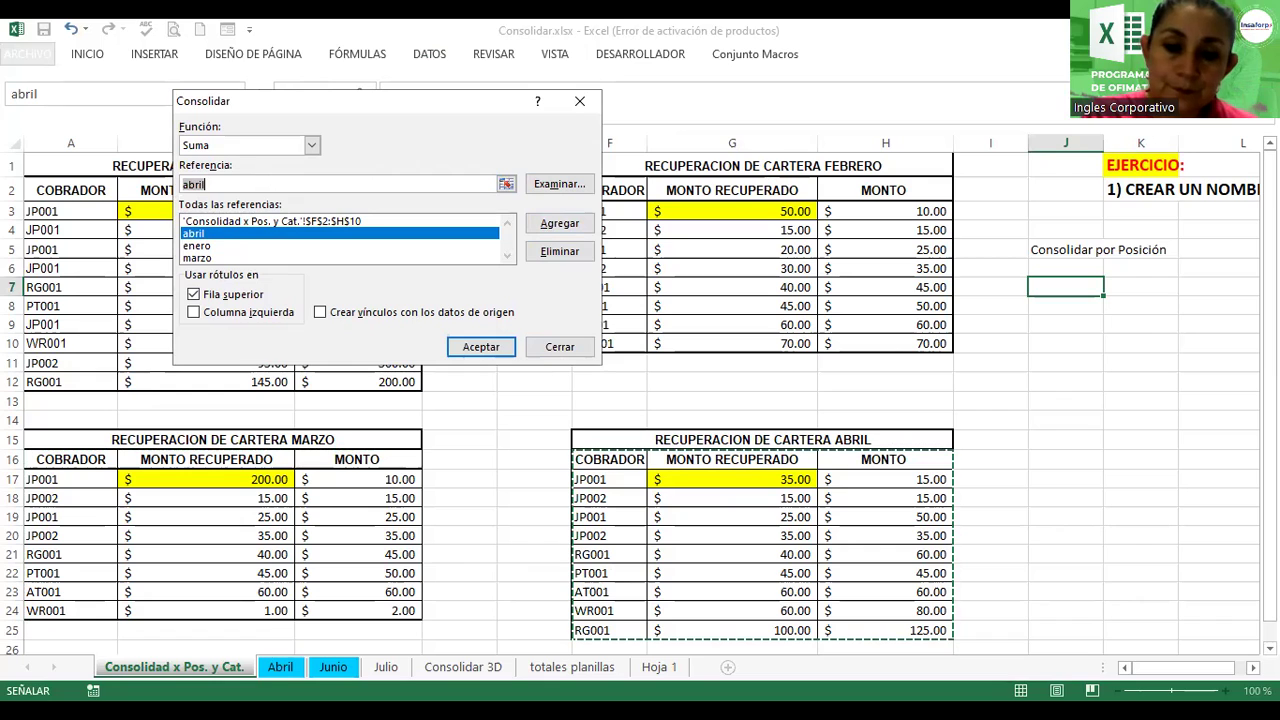
key("alt+Tab")
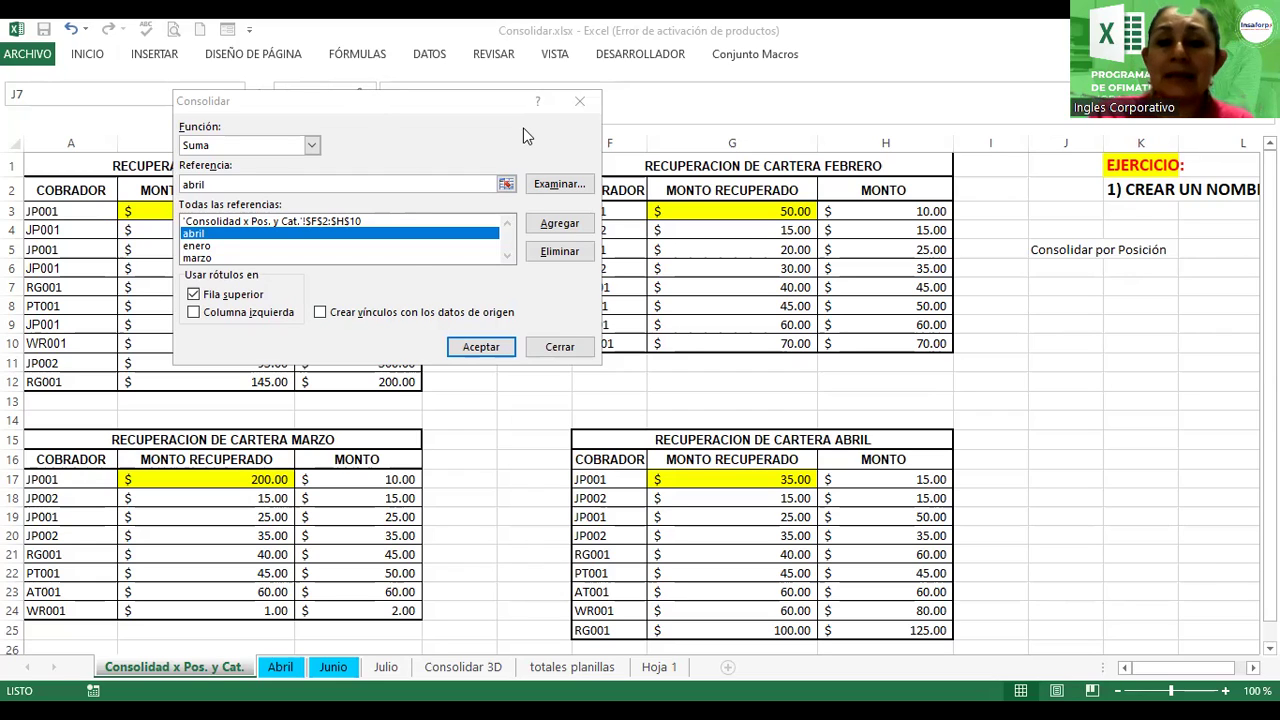
Step: Uncheck Fila superior so no label options are on, then select the enero reference
left_click_drag(373, 94, 523, 132)
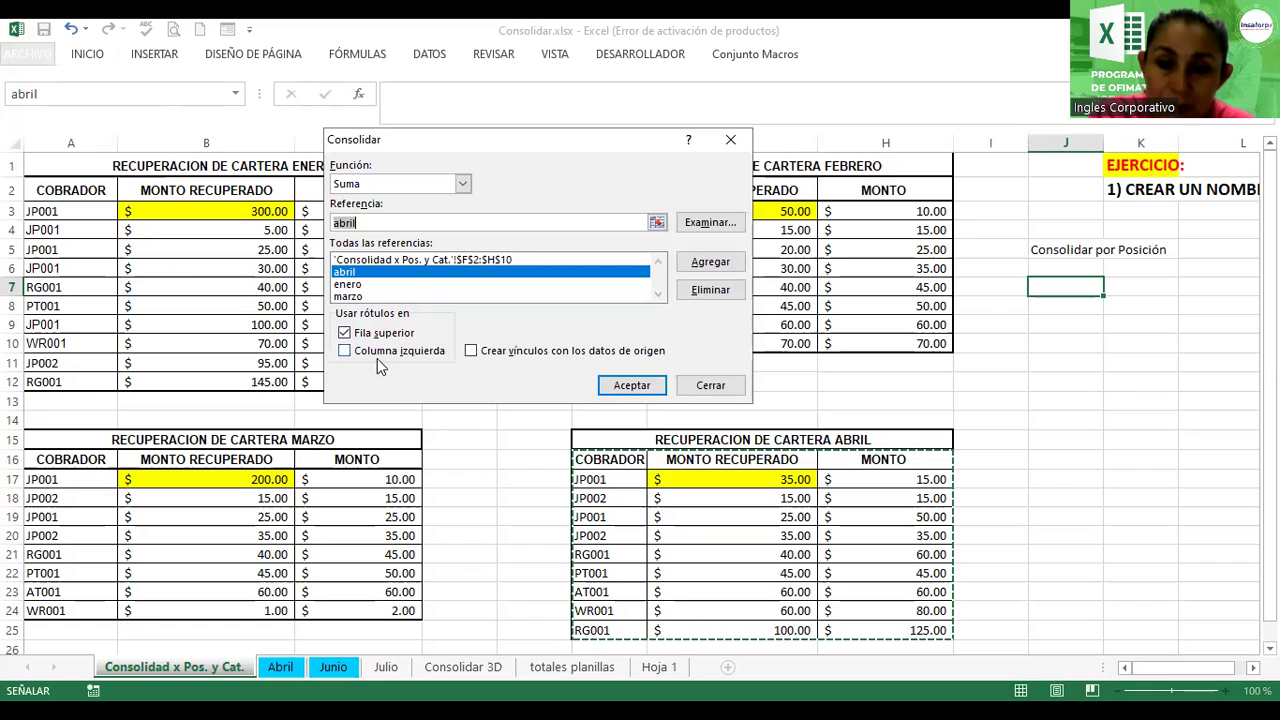
left_click(345, 334)
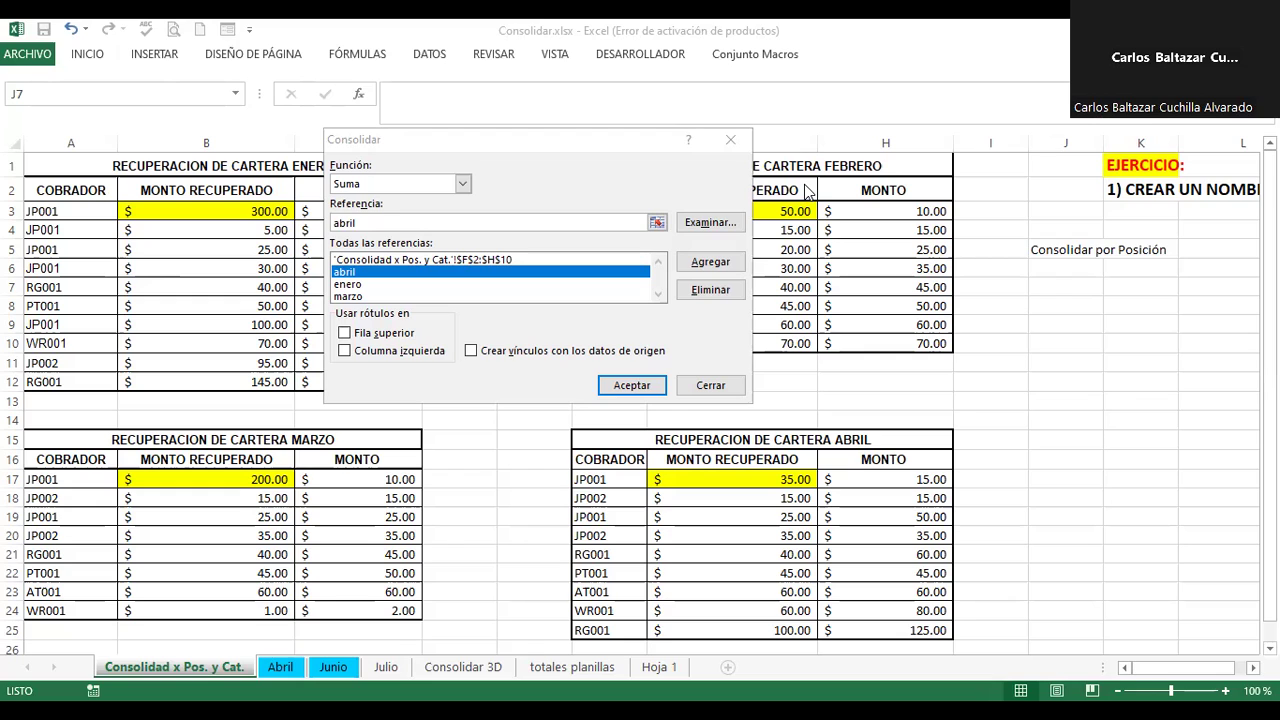
left_click(350, 285)
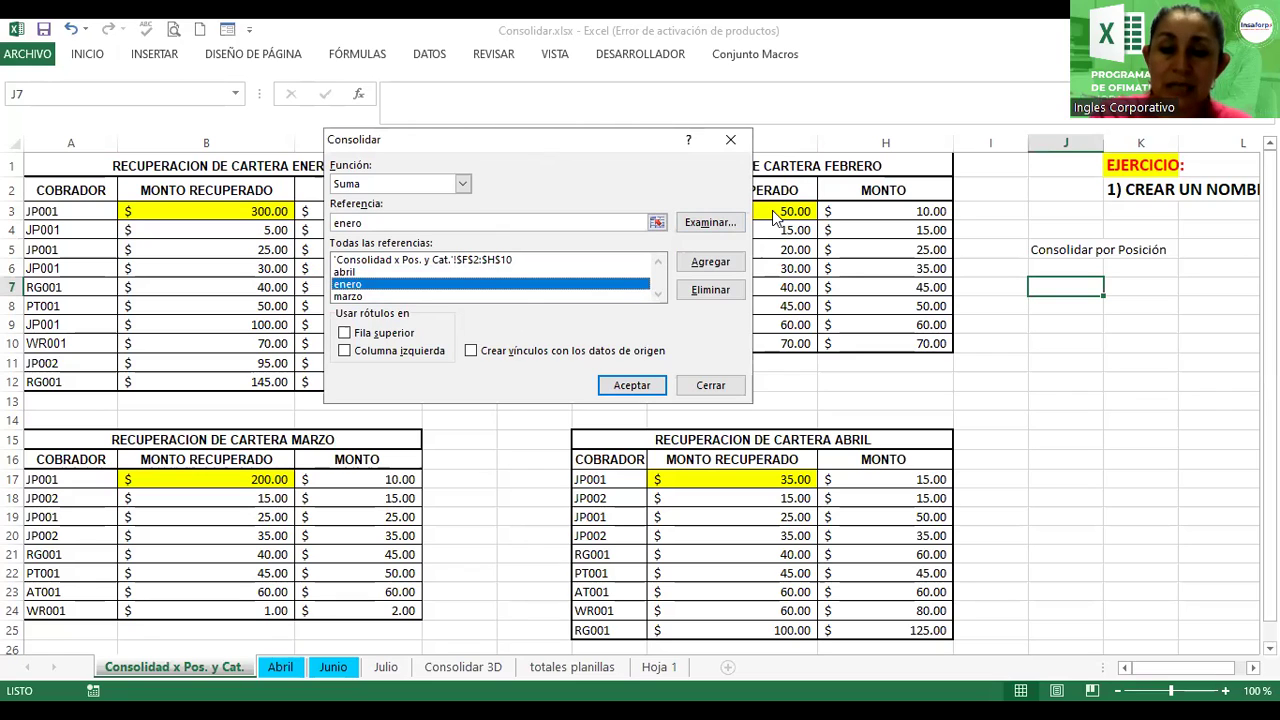
left_click_drag(560, 139, 652, 249)
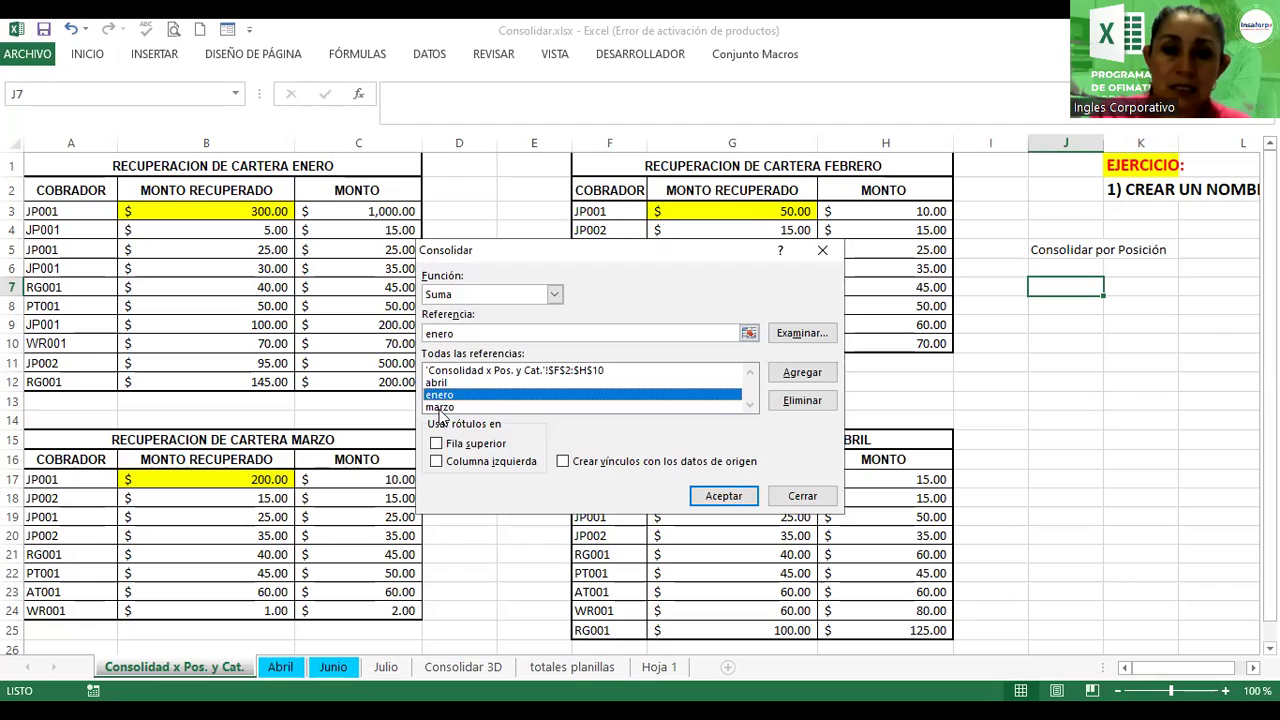
left_click(440, 407)
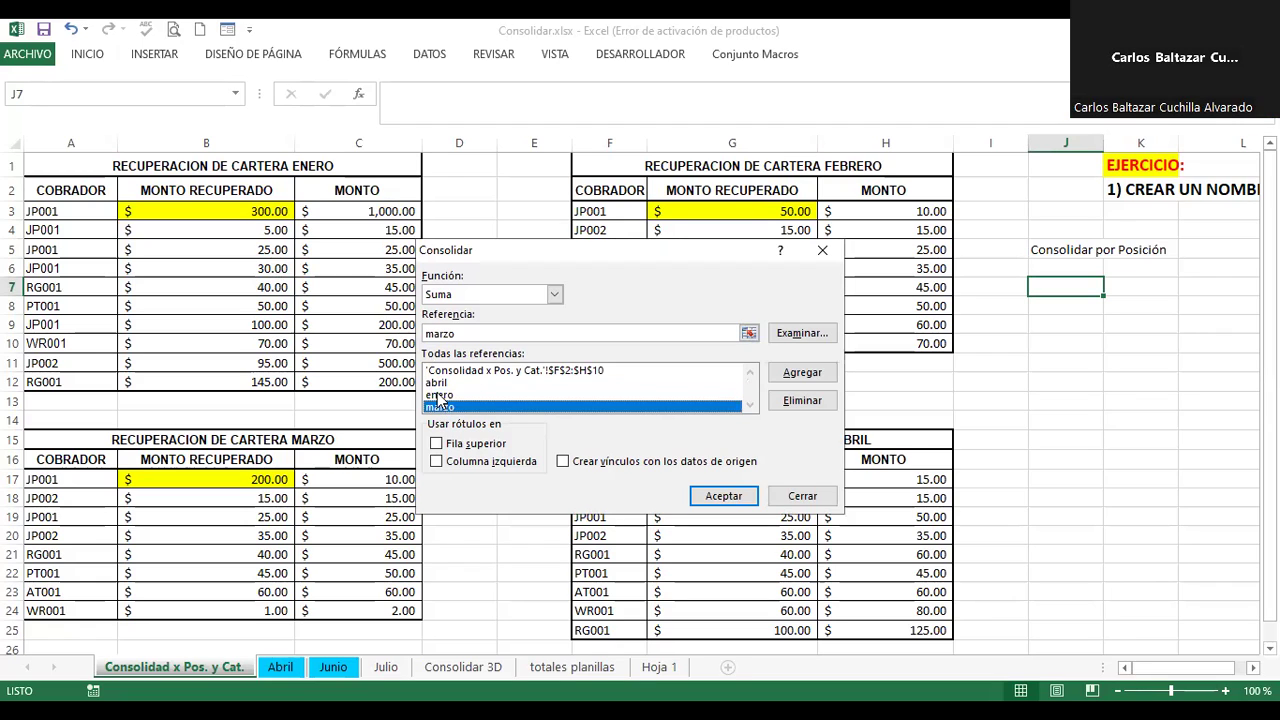
left_click(439, 395)
left_click(437, 383)
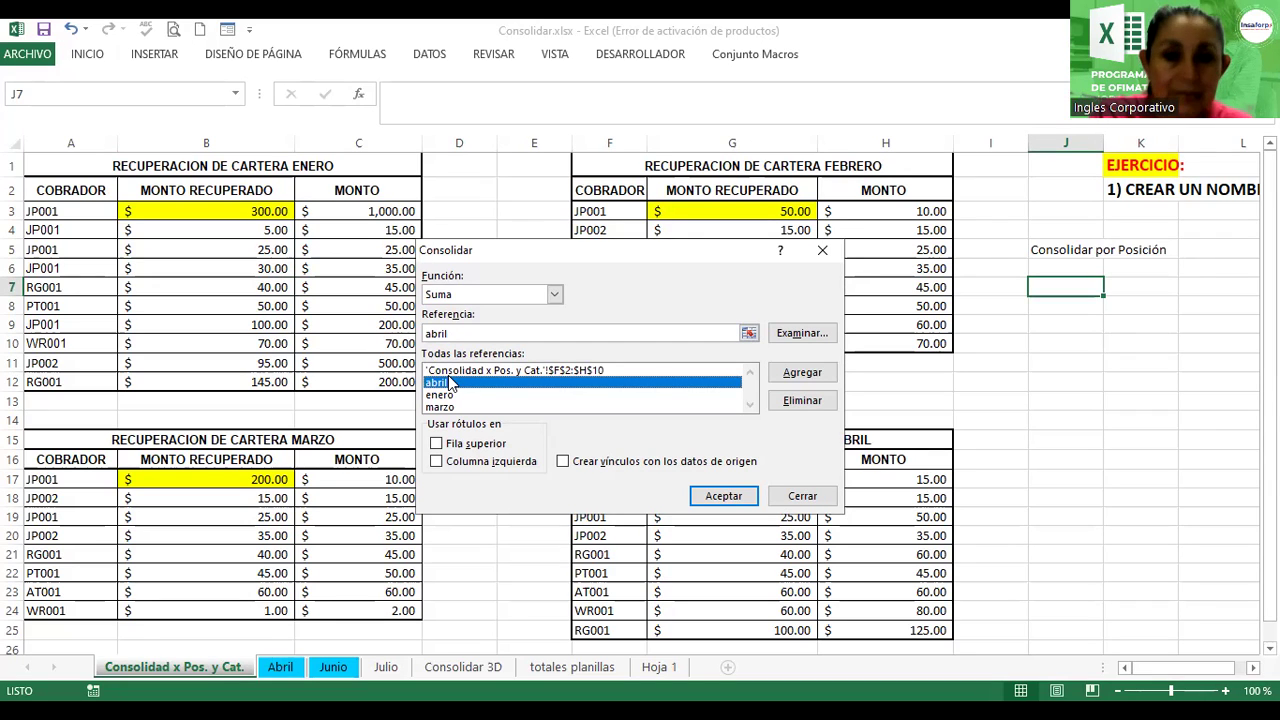
left_click(455, 333)
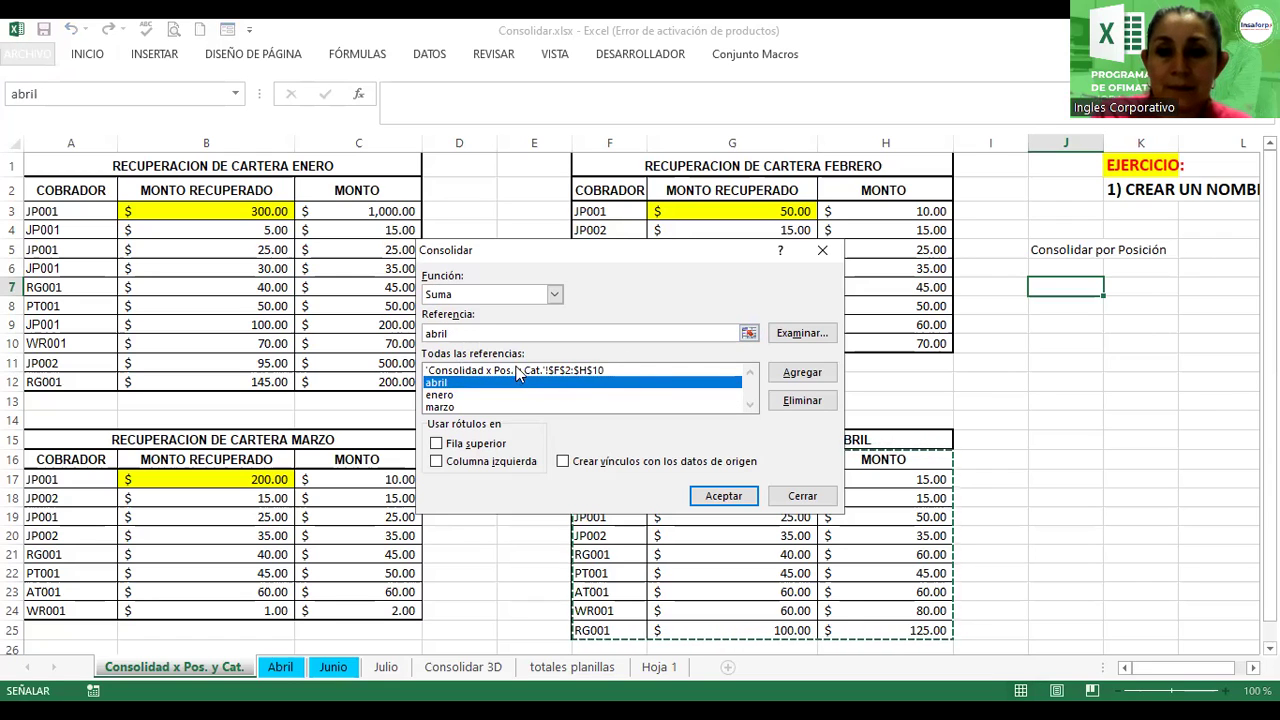
left_click(466, 329)
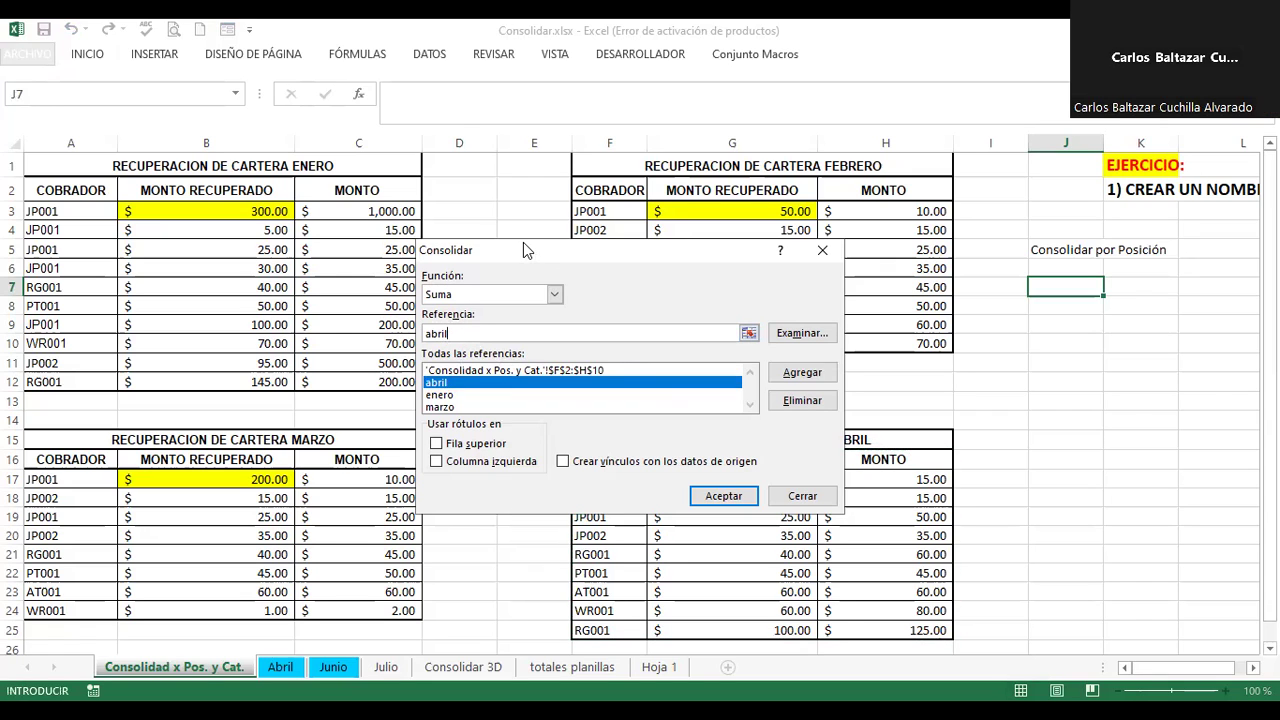
Step: Check the enero and marzo ranges, then run the Suma consolidation into J7
left_click_drag(544, 256, 463, 126)
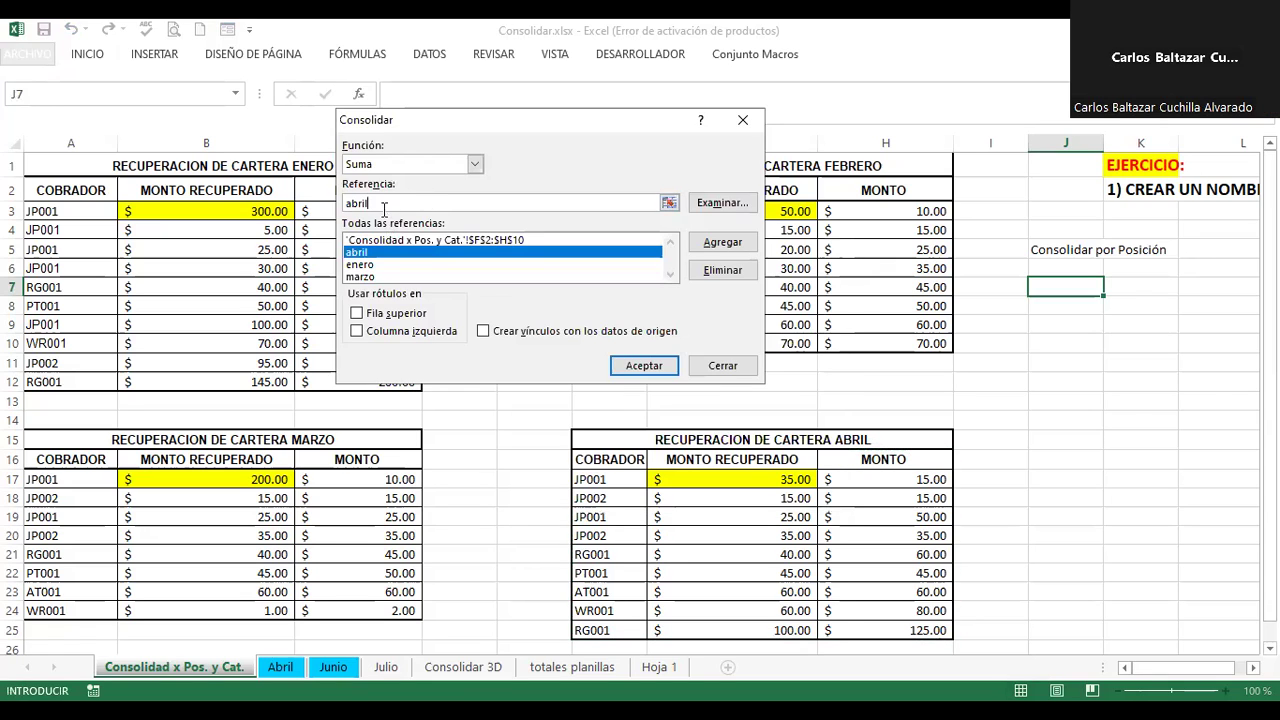
left_click(358, 264)
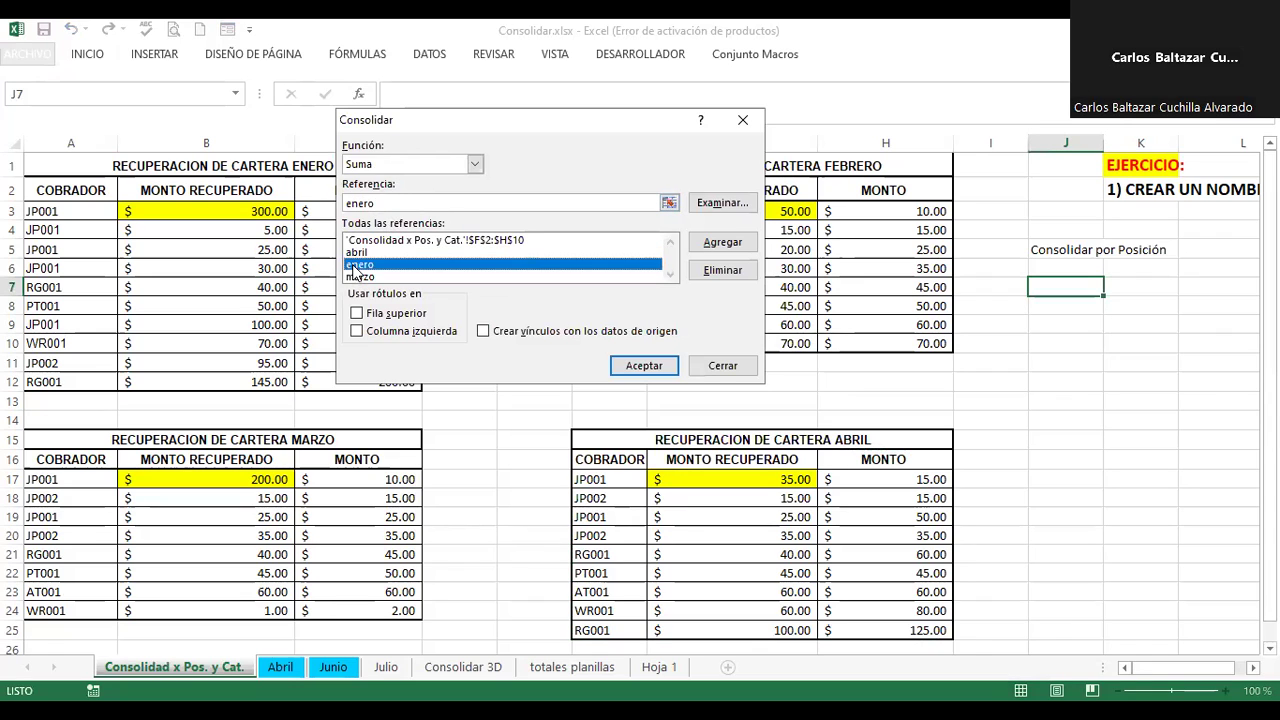
left_click(368, 203)
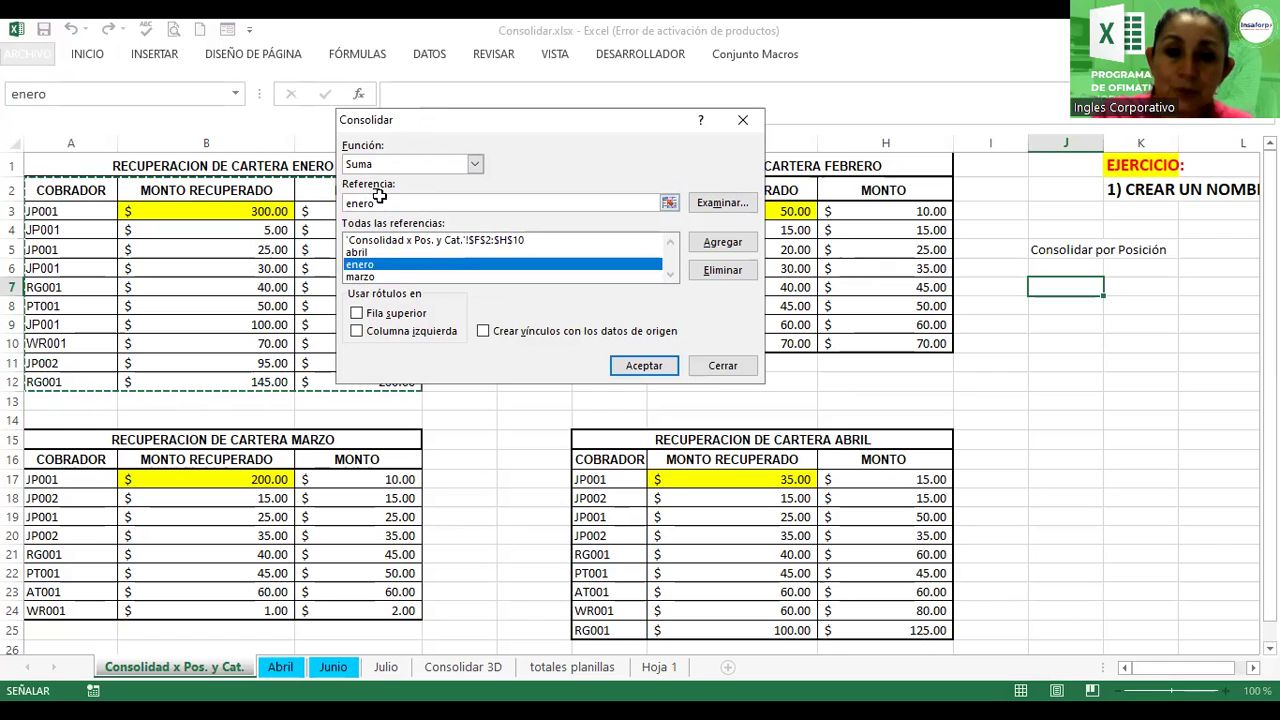
left_click(384, 266)
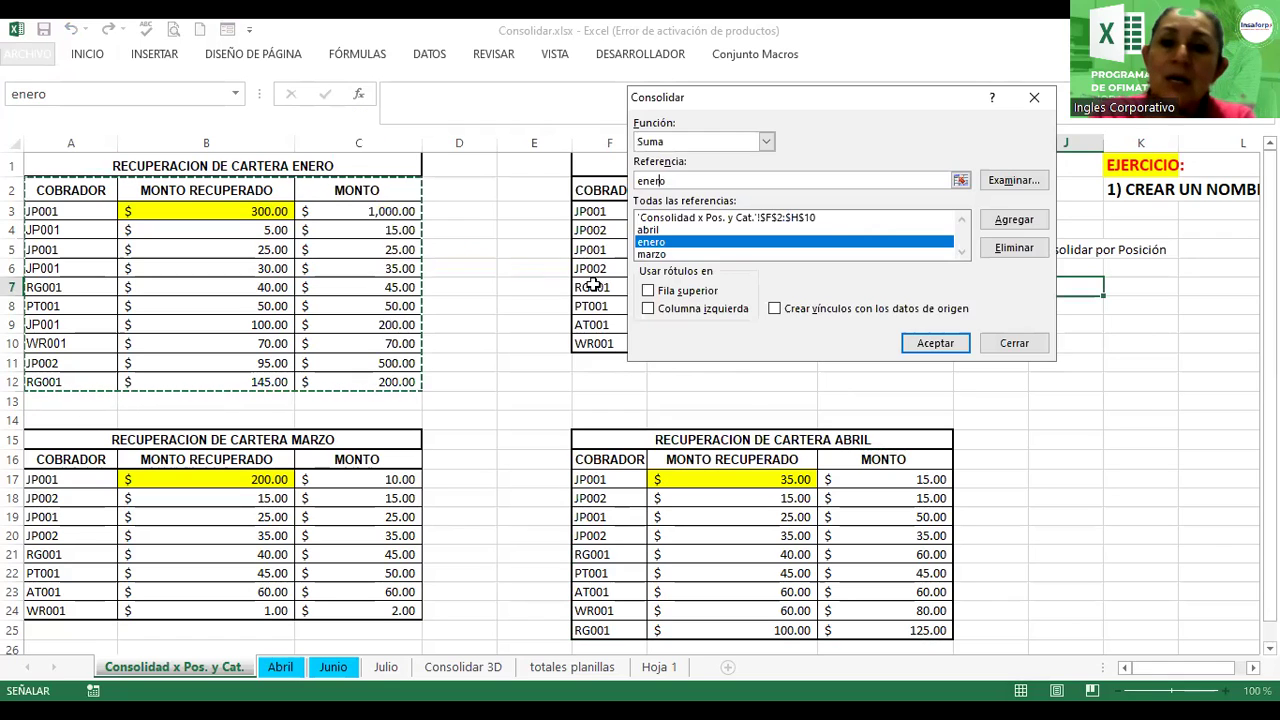
left_click(651, 255)
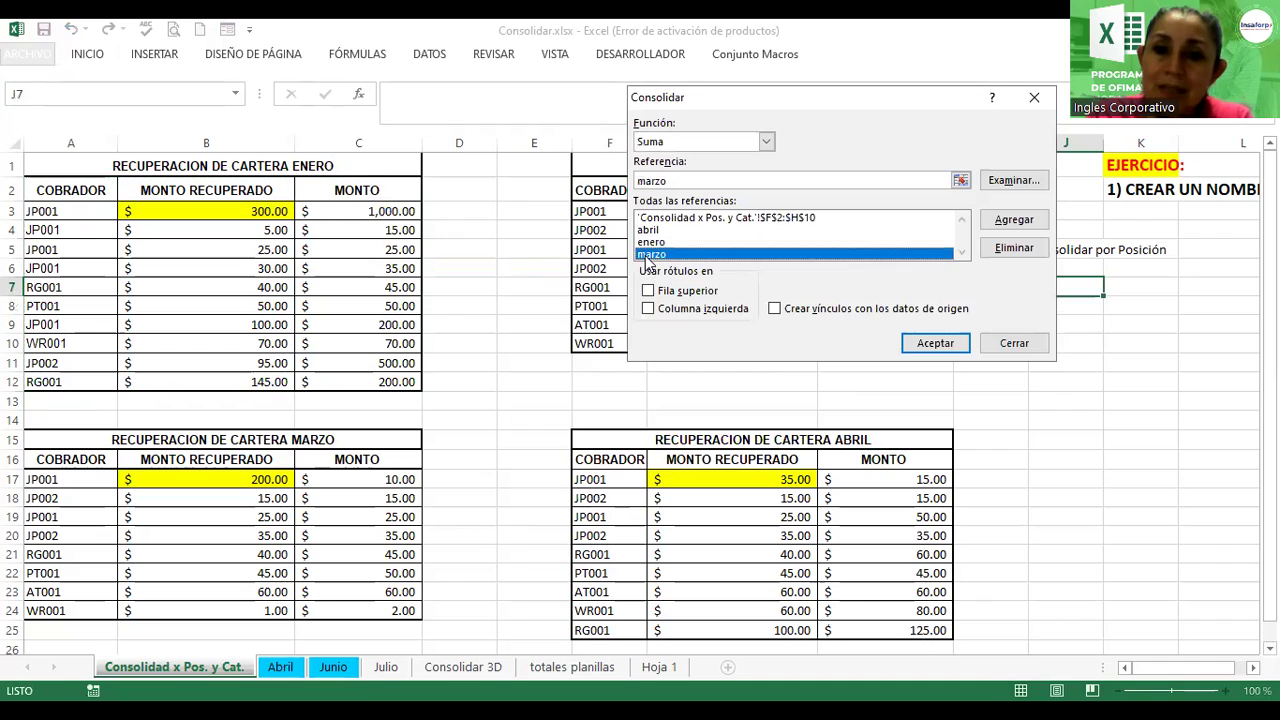
left_click(651, 181)
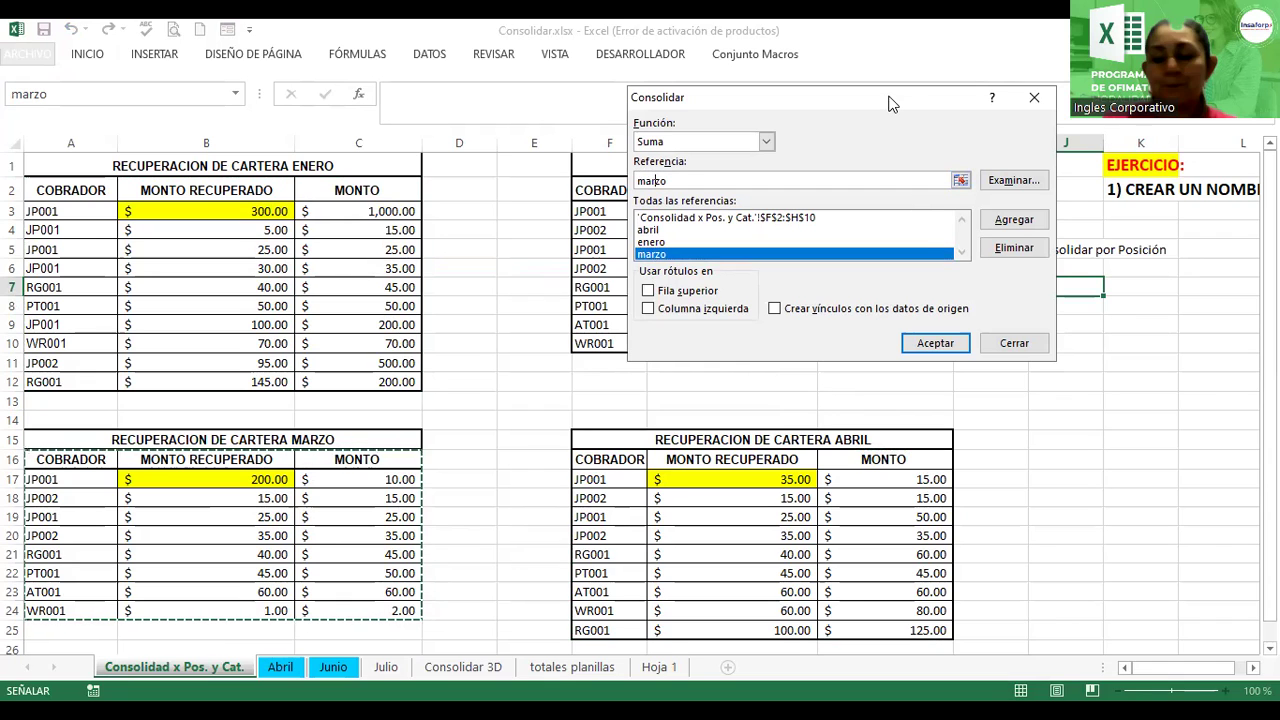
left_click_drag(885, 97, 573, 133)
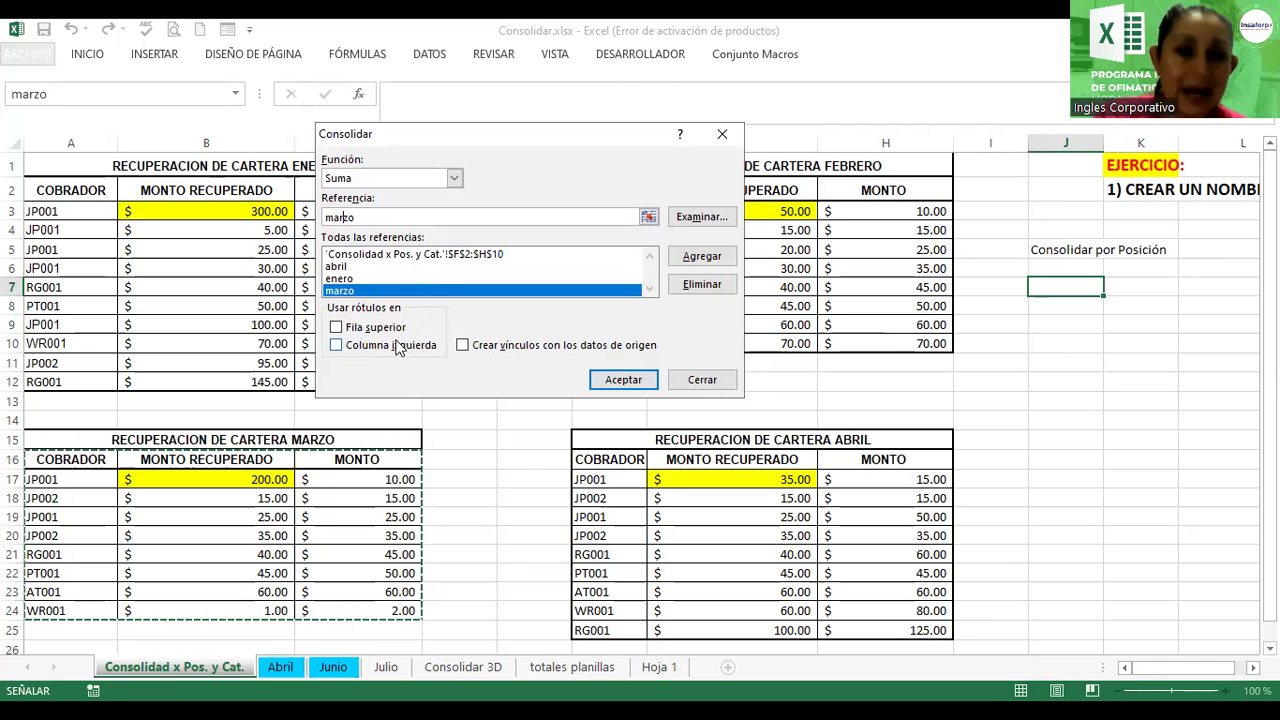
left_click(596, 384)
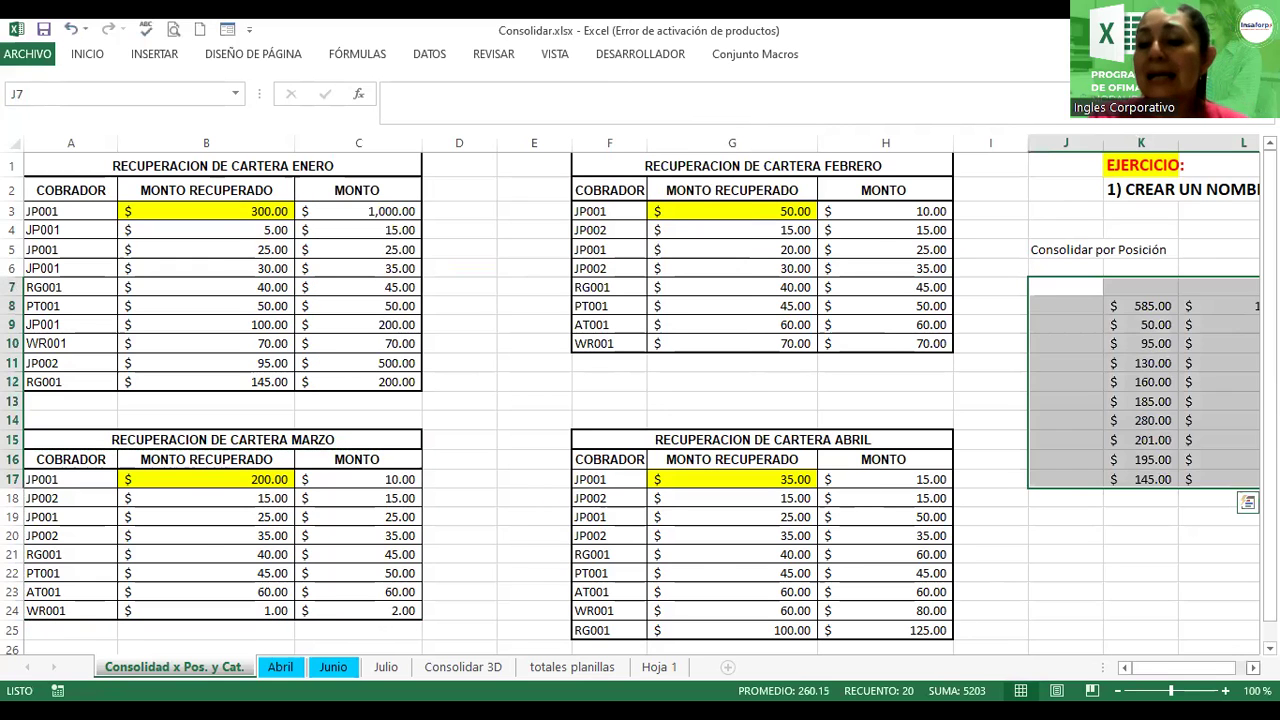
scroll(640, 400, "right", 3)
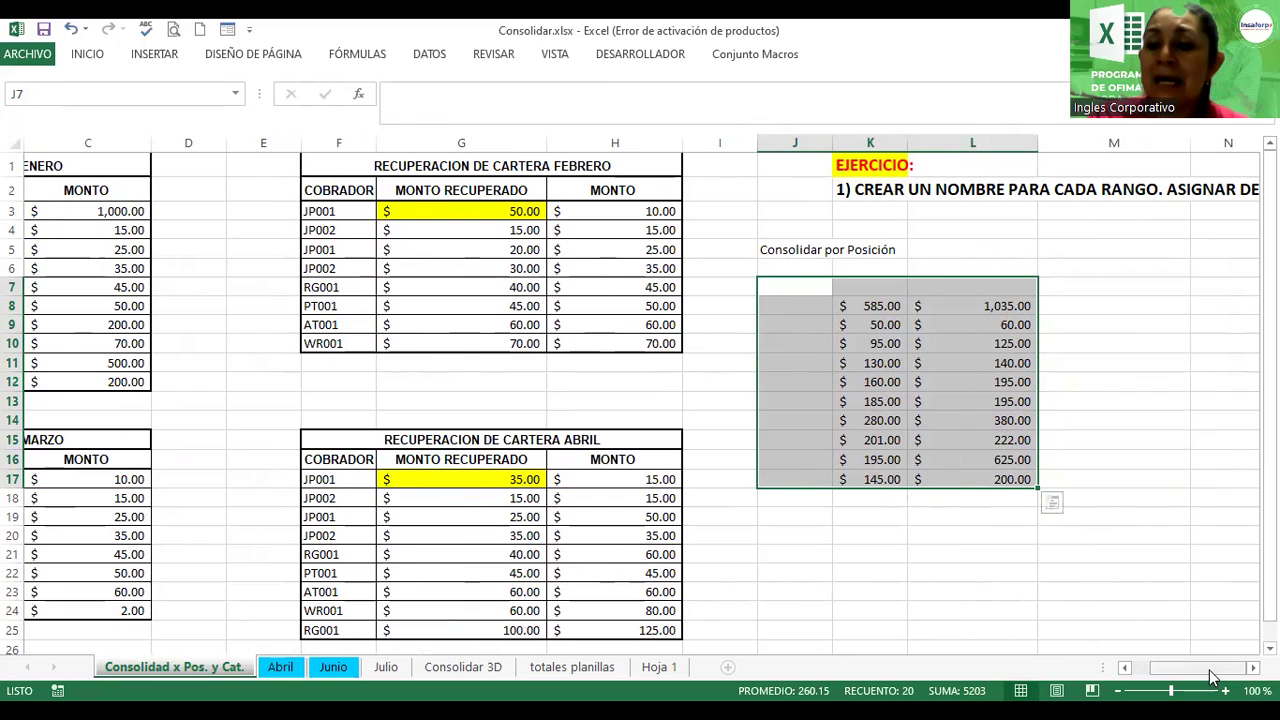
left_click_drag(1210, 672, 1185, 677)
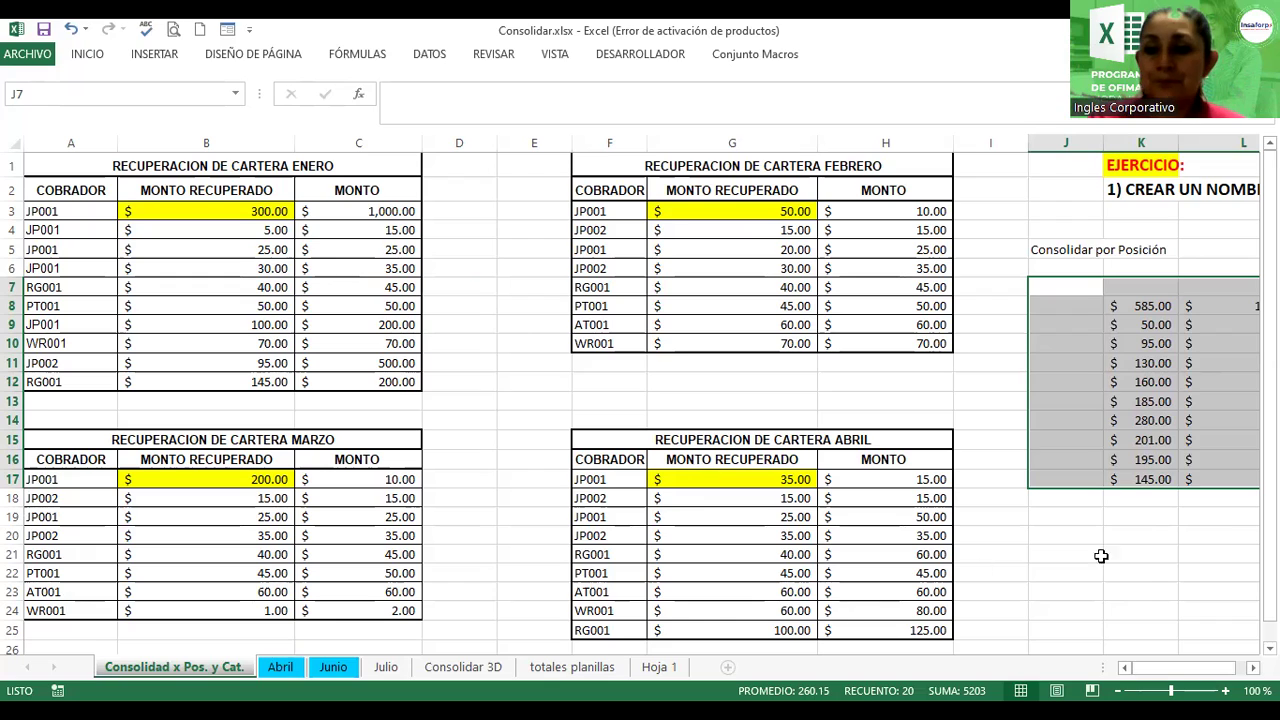
Step: Scroll the sheet right so the column L totals, 1,035.00 down to 200.00, are visible
right_click(1199, 671)
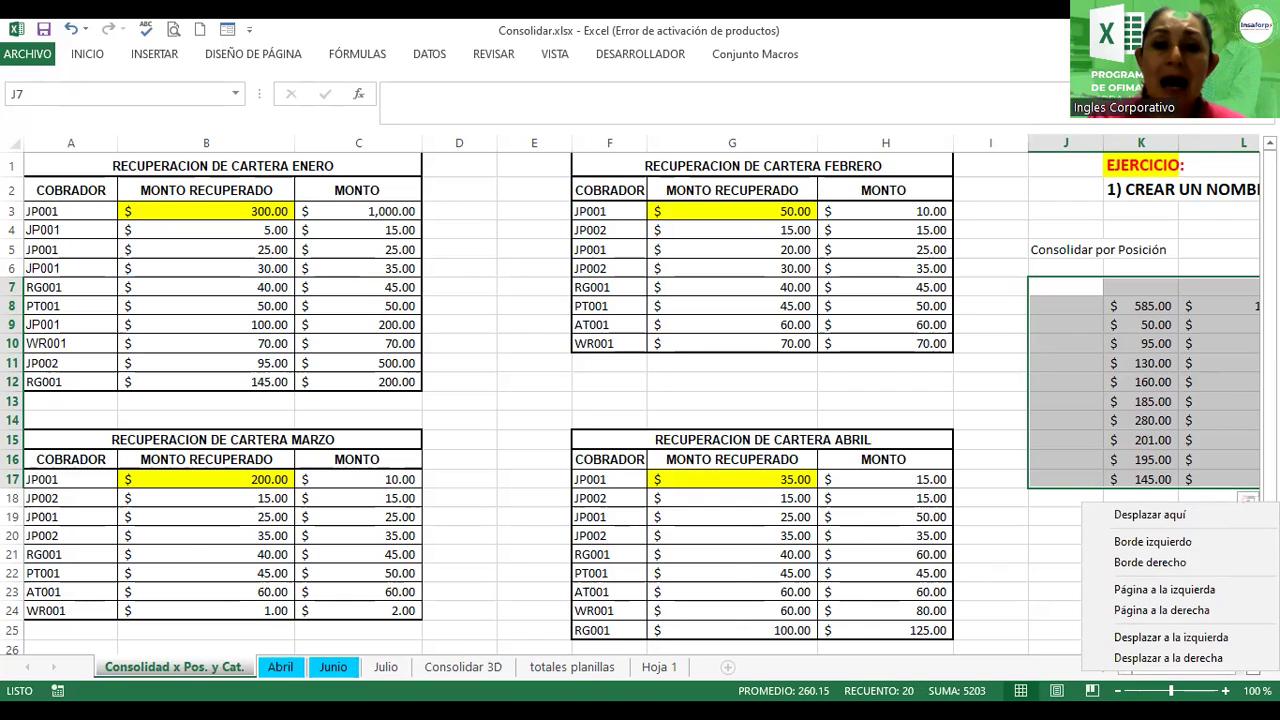
left_click(1168, 658)
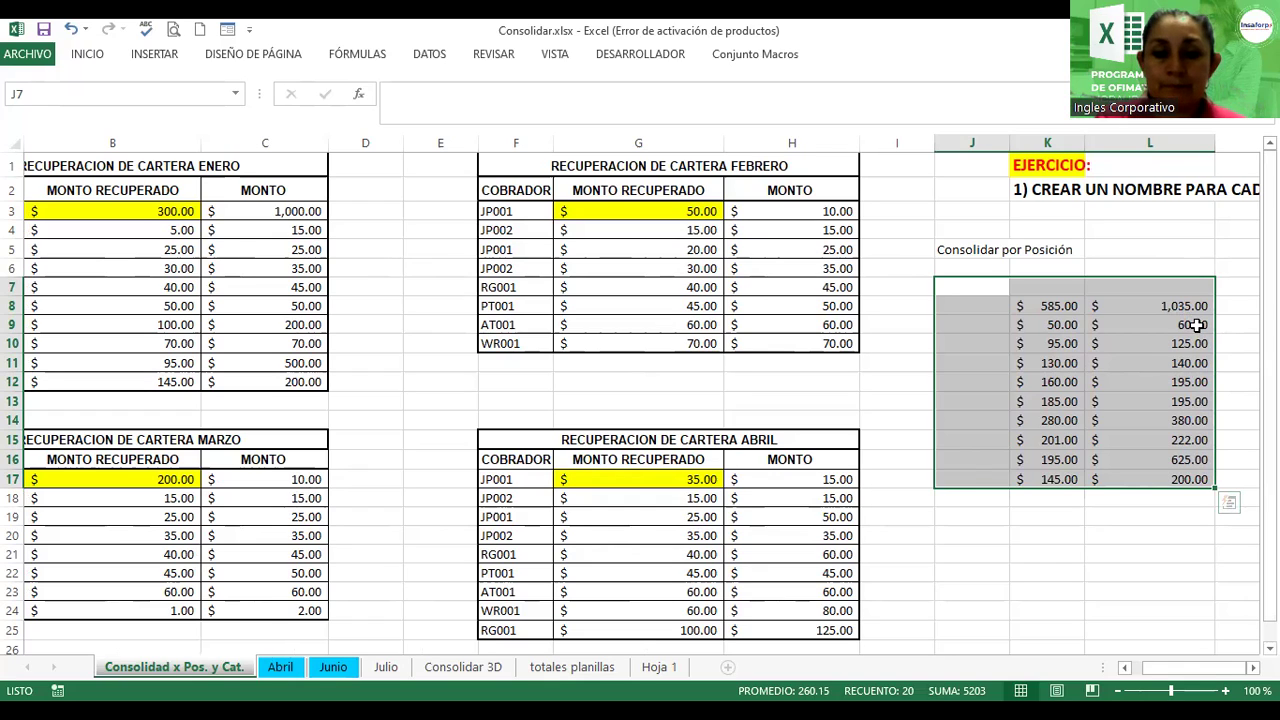
Step: Enter the heading 'Consolidar por Categoría' in cell J20
left_click(968, 530)
type("Consolidar por Categoría")
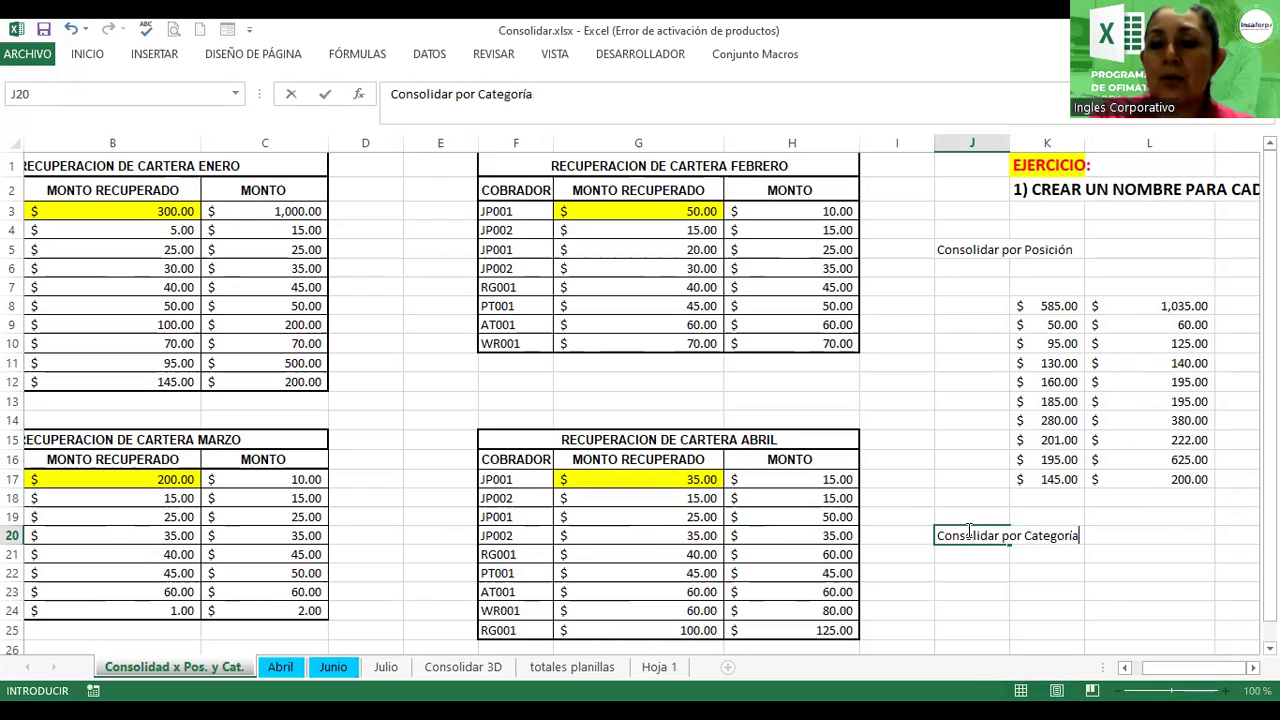
key("Return")
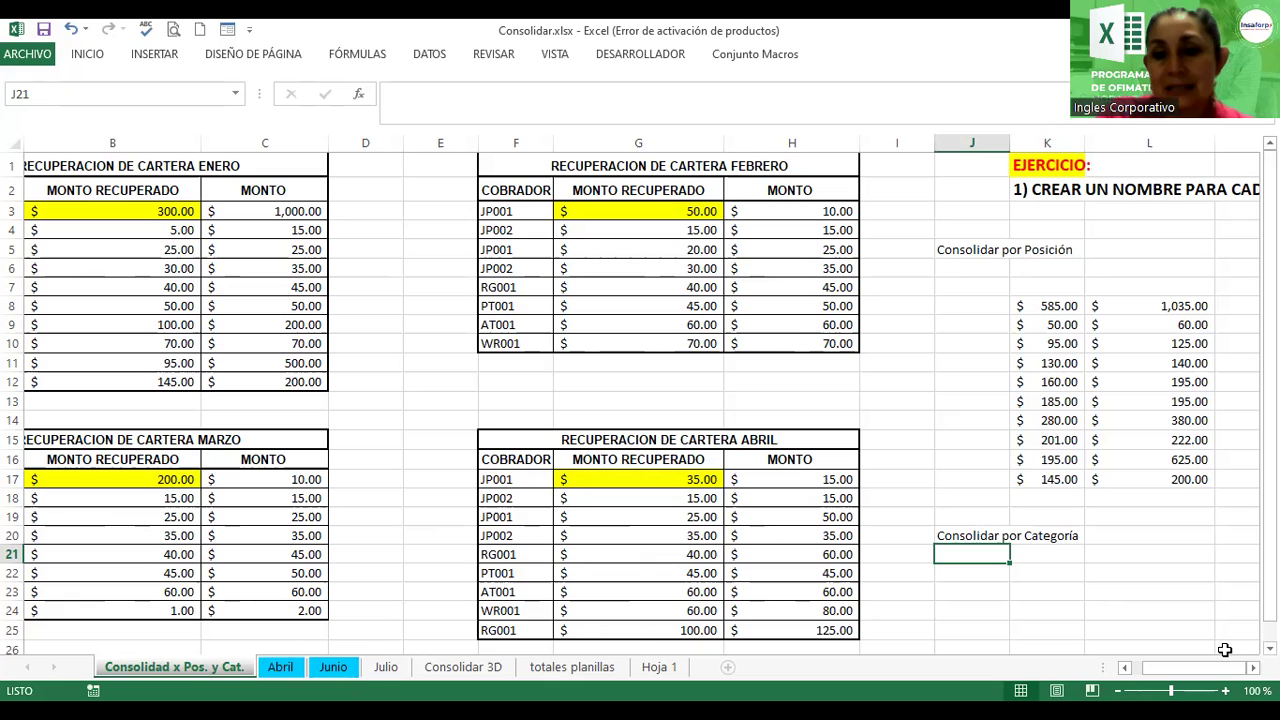
Step: Move the 'Consolidar por Posición' label from J5 to K7 and select K7:L7
left_click(1252, 667)
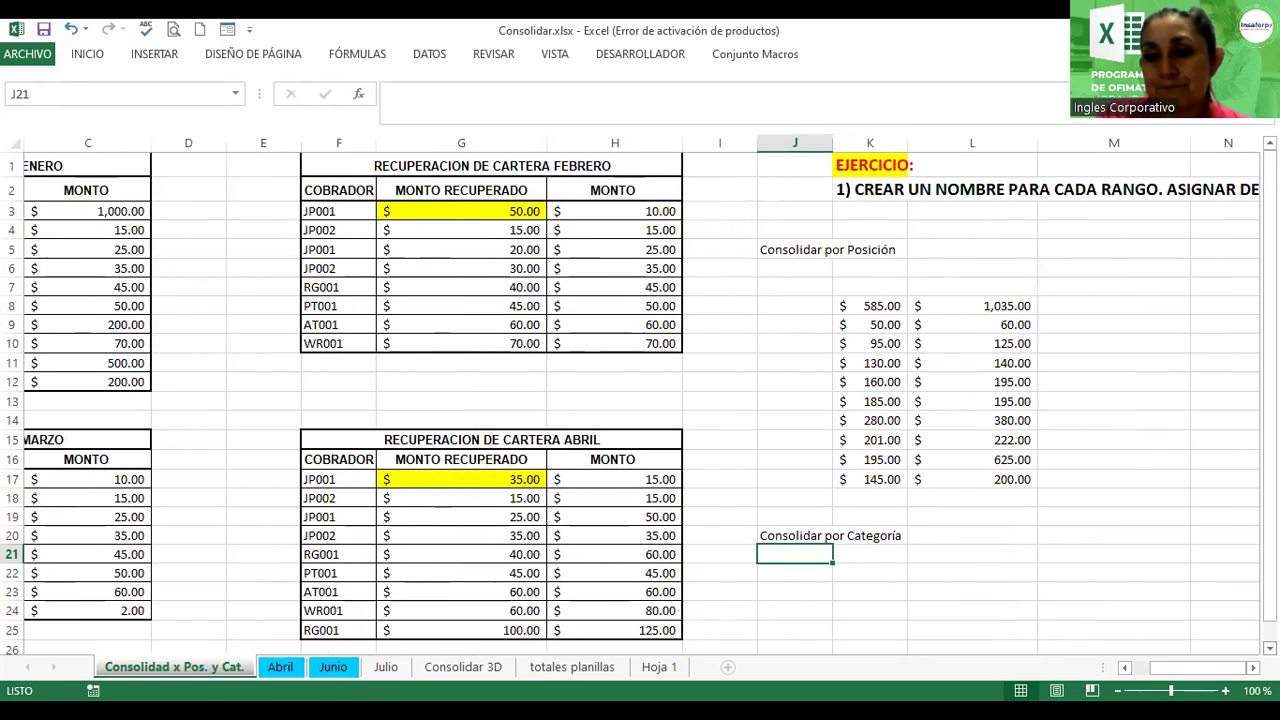
left_click(1270, 648)
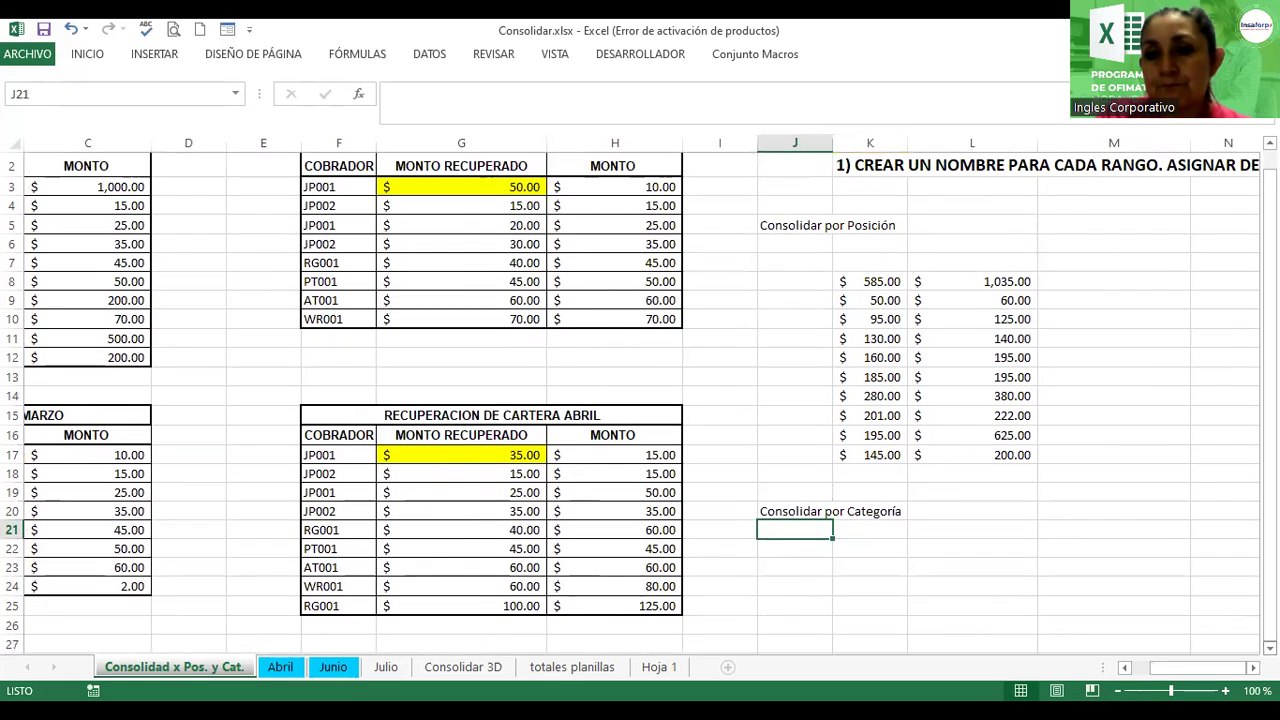
left_click(767, 225)
left_click_drag(787, 234, 845, 258)
left_click_drag(929, 263, 1000, 263)
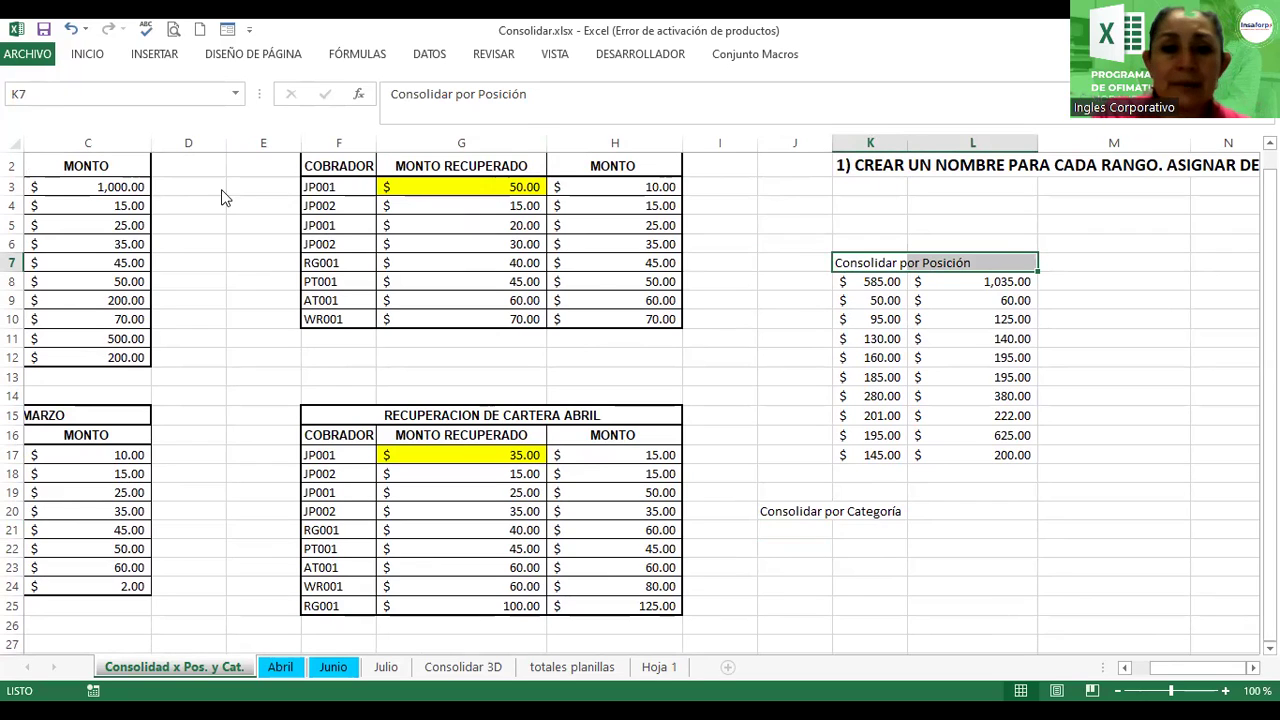
Step: Make the title bold, merged and centred across K7:L7, in 12-point font
left_click(88, 54)
left_click(98, 115)
left_click(460, 116)
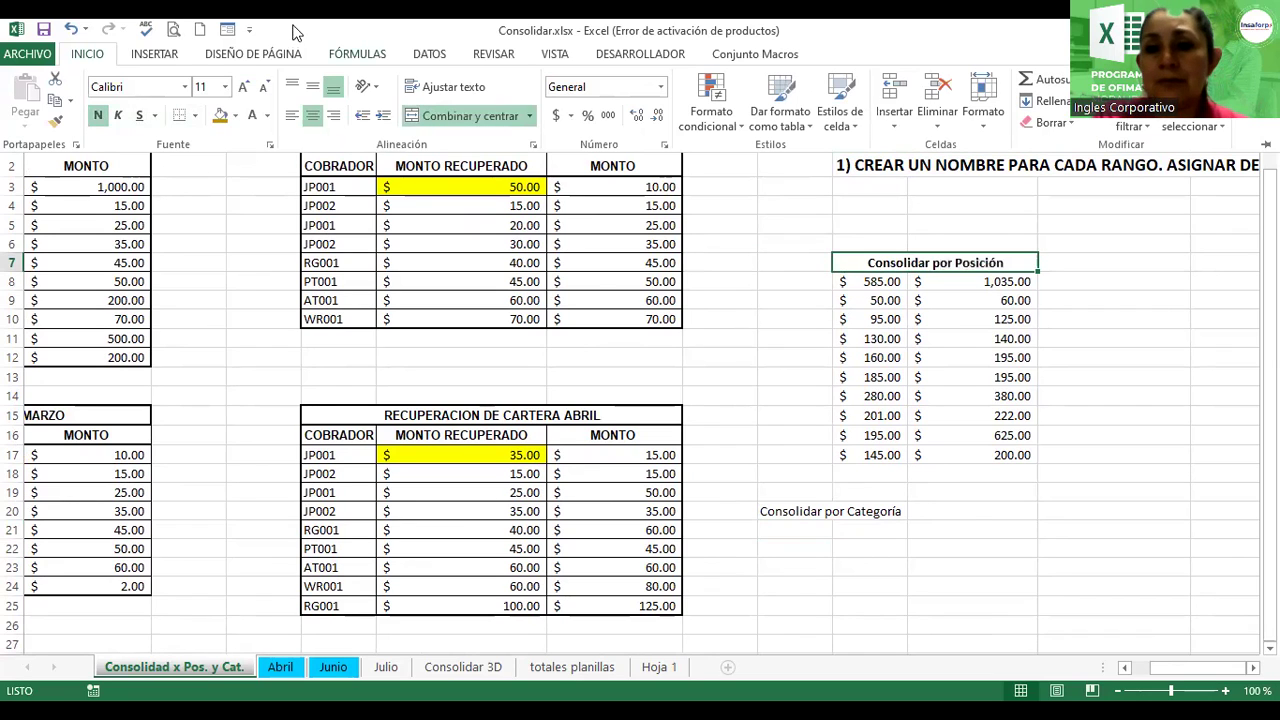
left_click(243, 87)
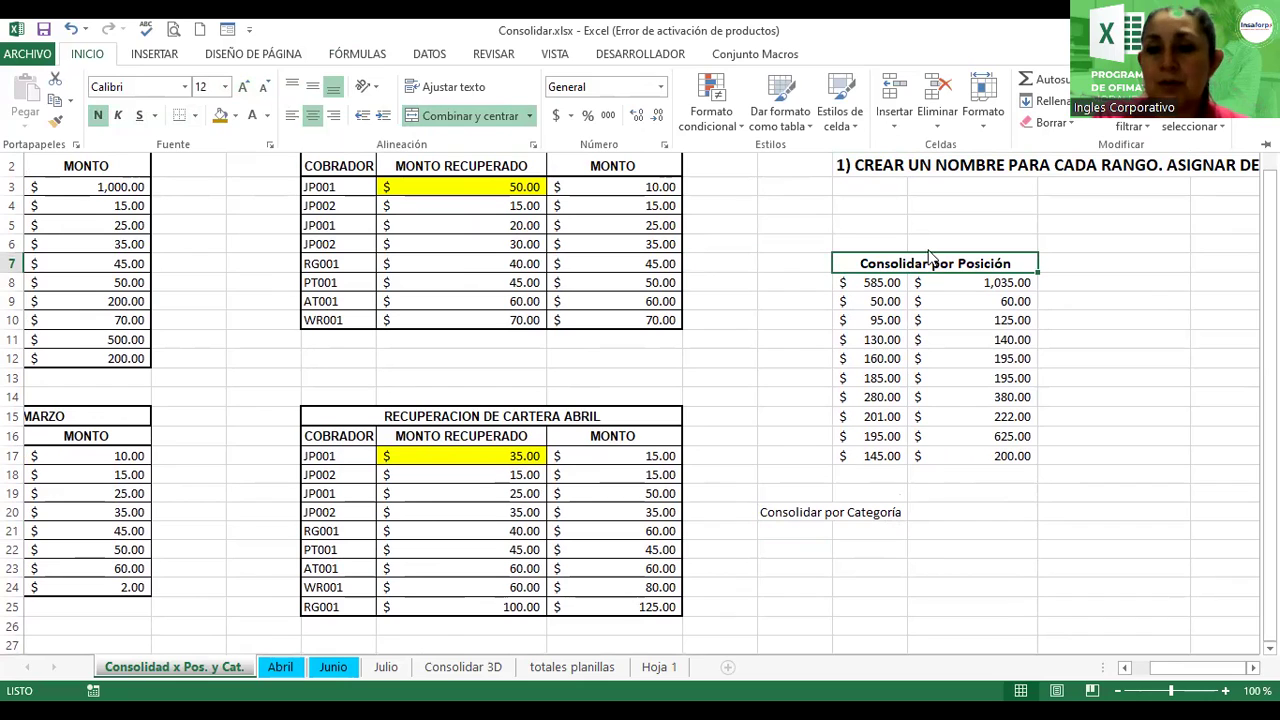
left_click(870, 257)
left_click_drag(870, 257, 964, 458)
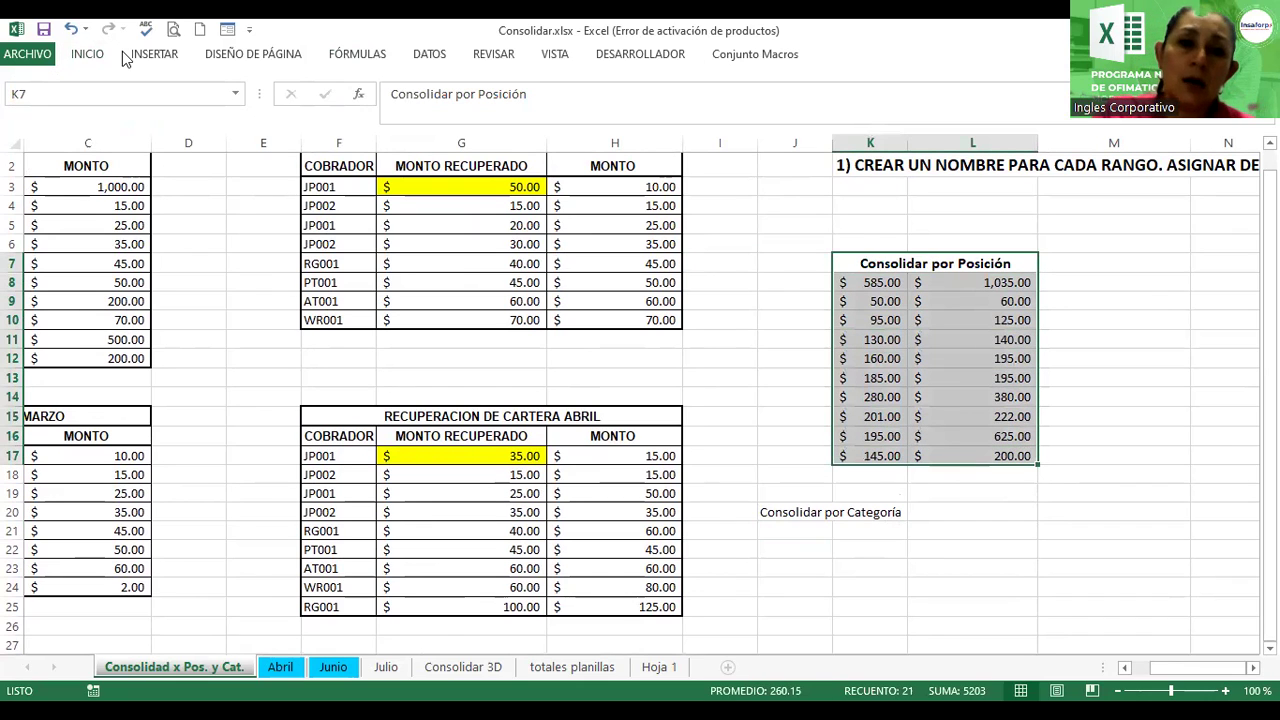
Step: Give K7:L17 the Énfasis5 cell style, a bold title and all borders
left_click(87, 54)
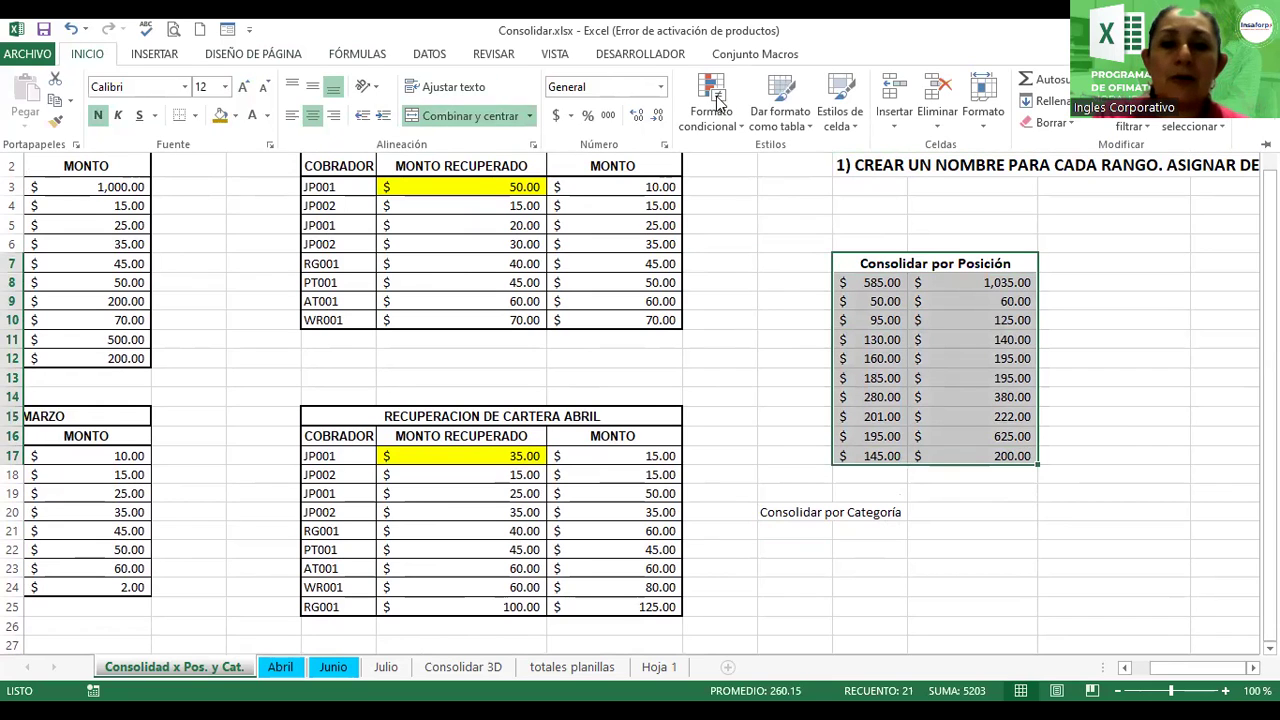
left_click(787, 116)
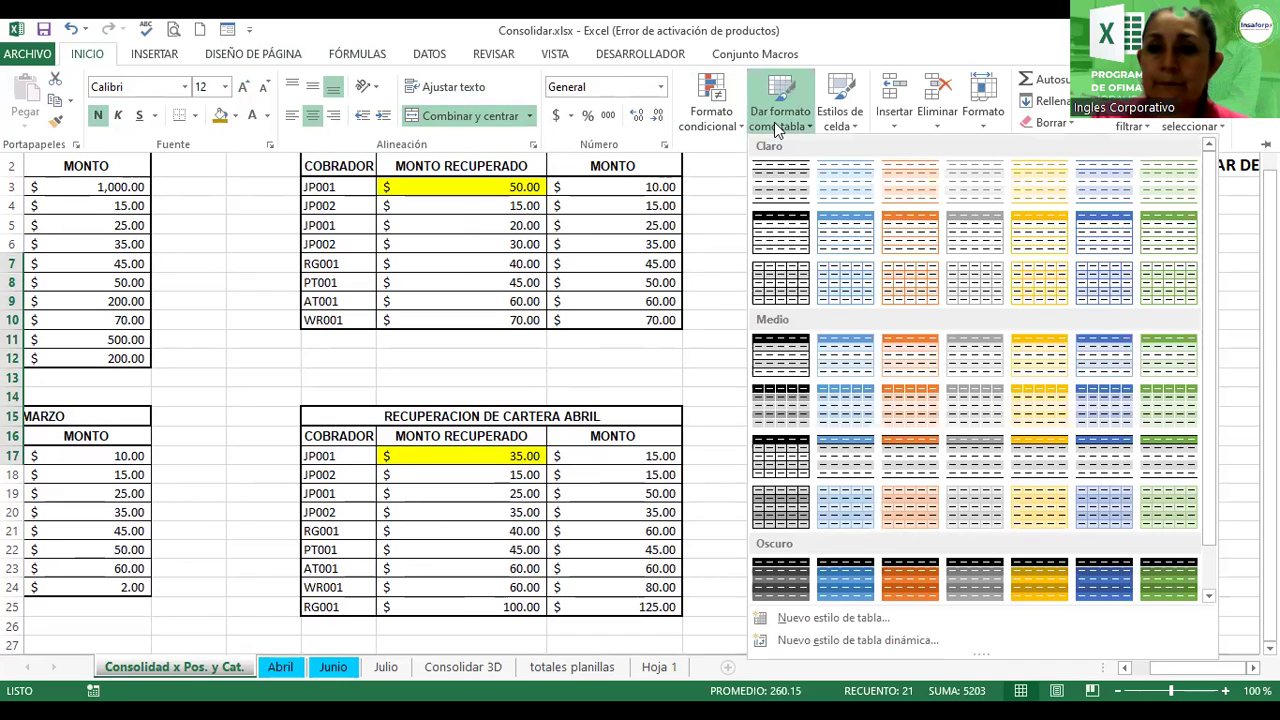
left_click(855, 119)
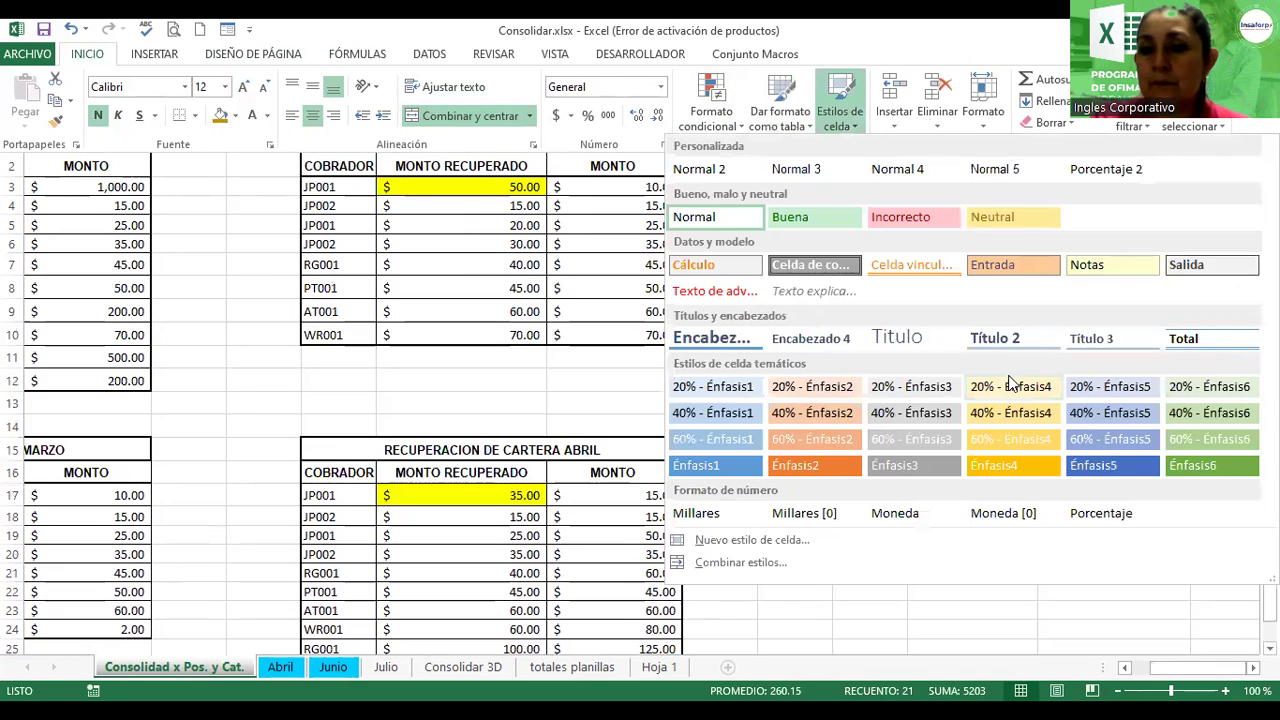
left_click(1140, 468)
left_click(88, 54)
left_click(98, 116)
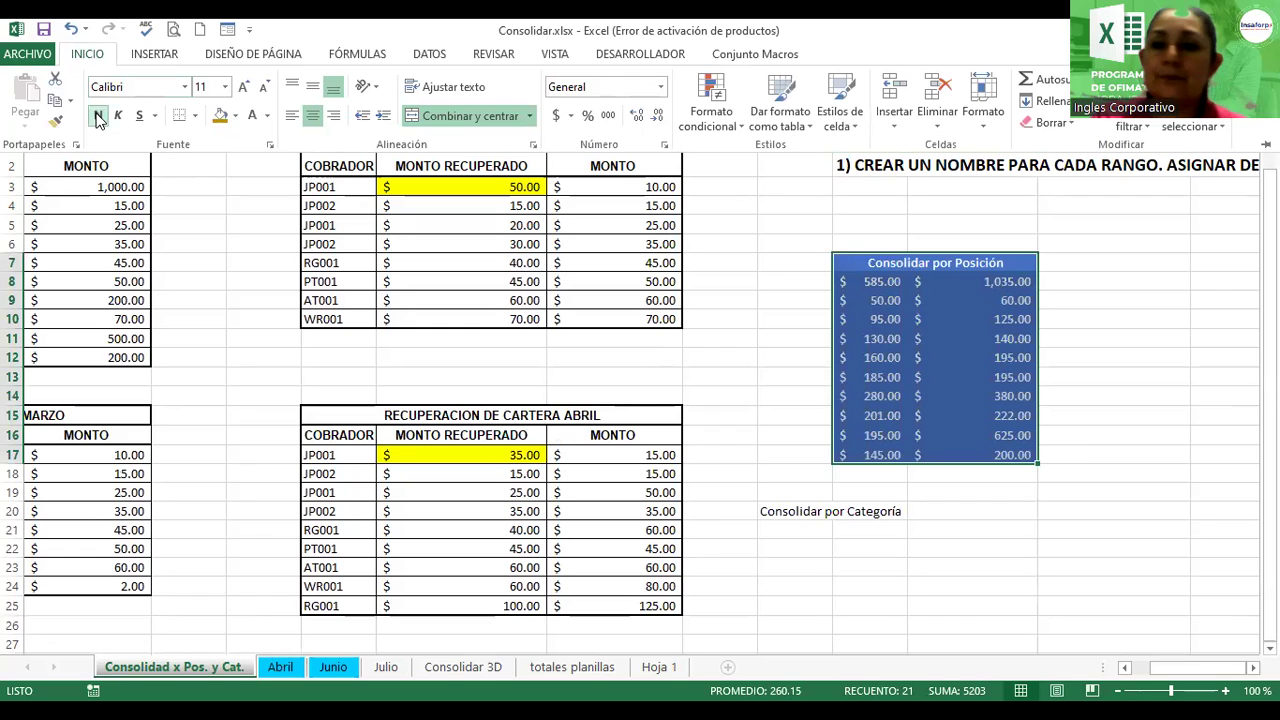
left_click(196, 116)
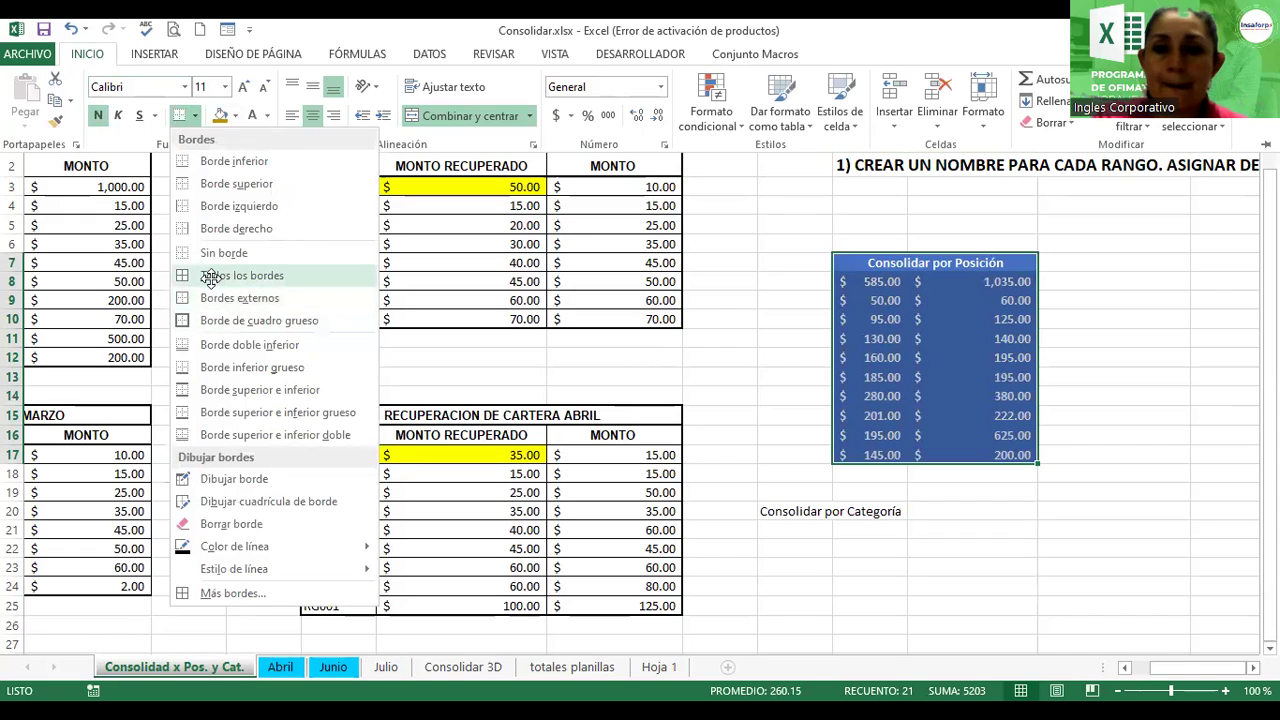
left_click(850, 532)
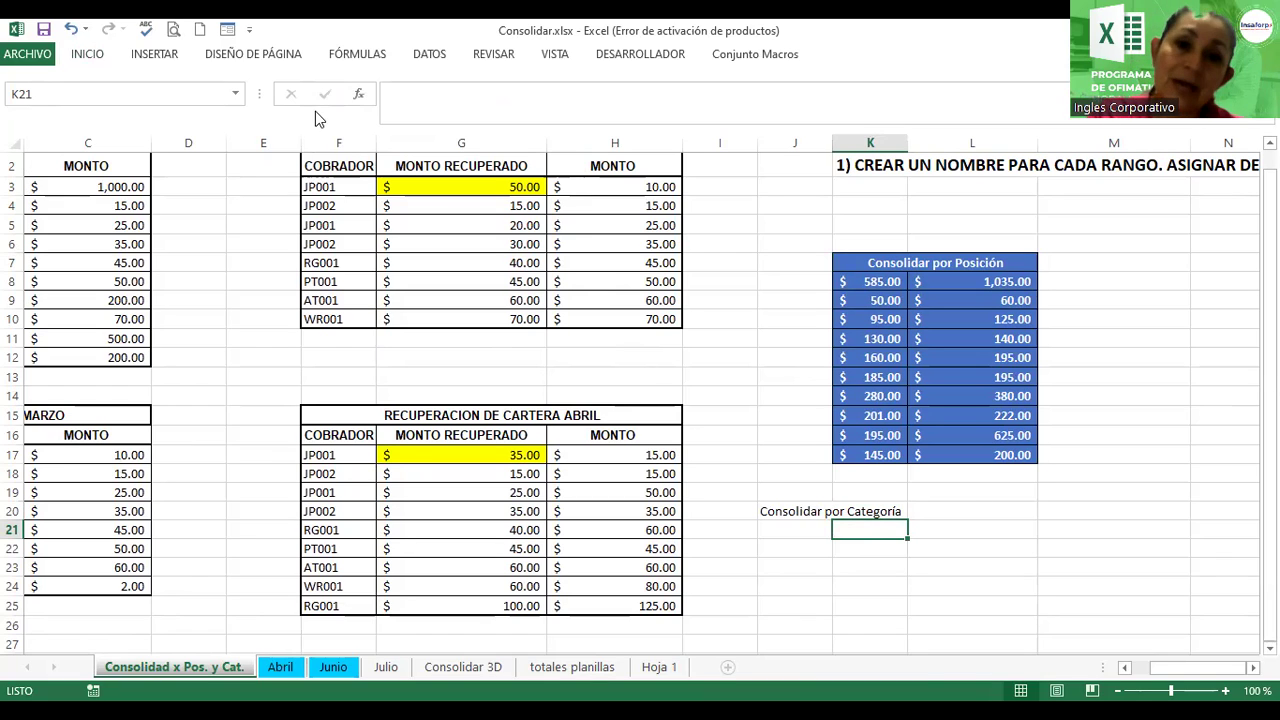
Step: Reopen Consolidar with Suma and the four references, ticking Fila superior and Columna izquierda
left_click(446, 54)
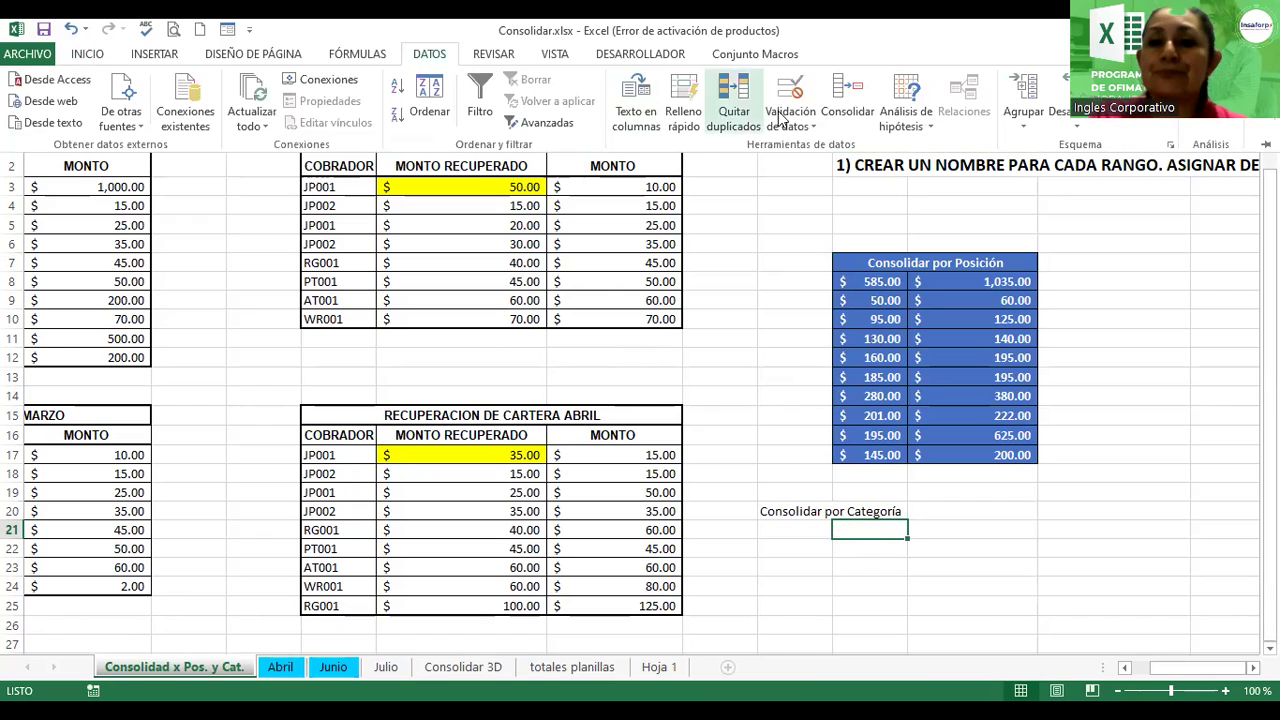
left_click(840, 94)
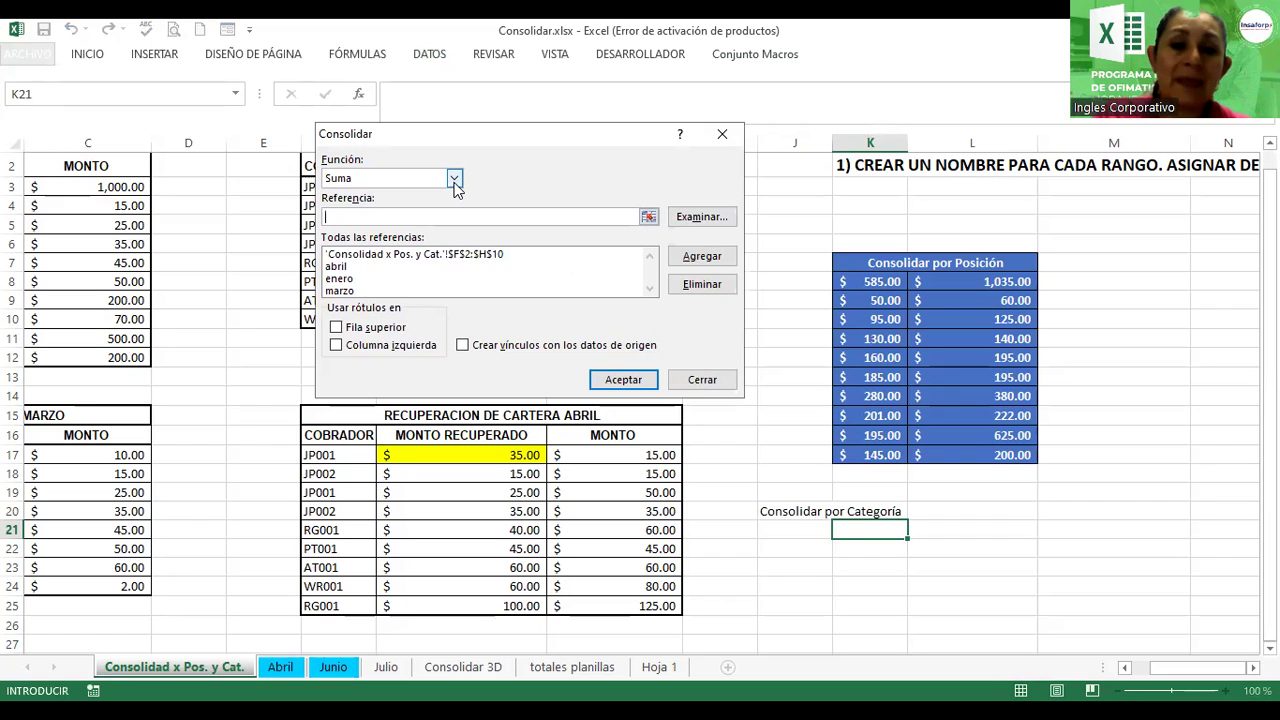
left_click(337, 328)
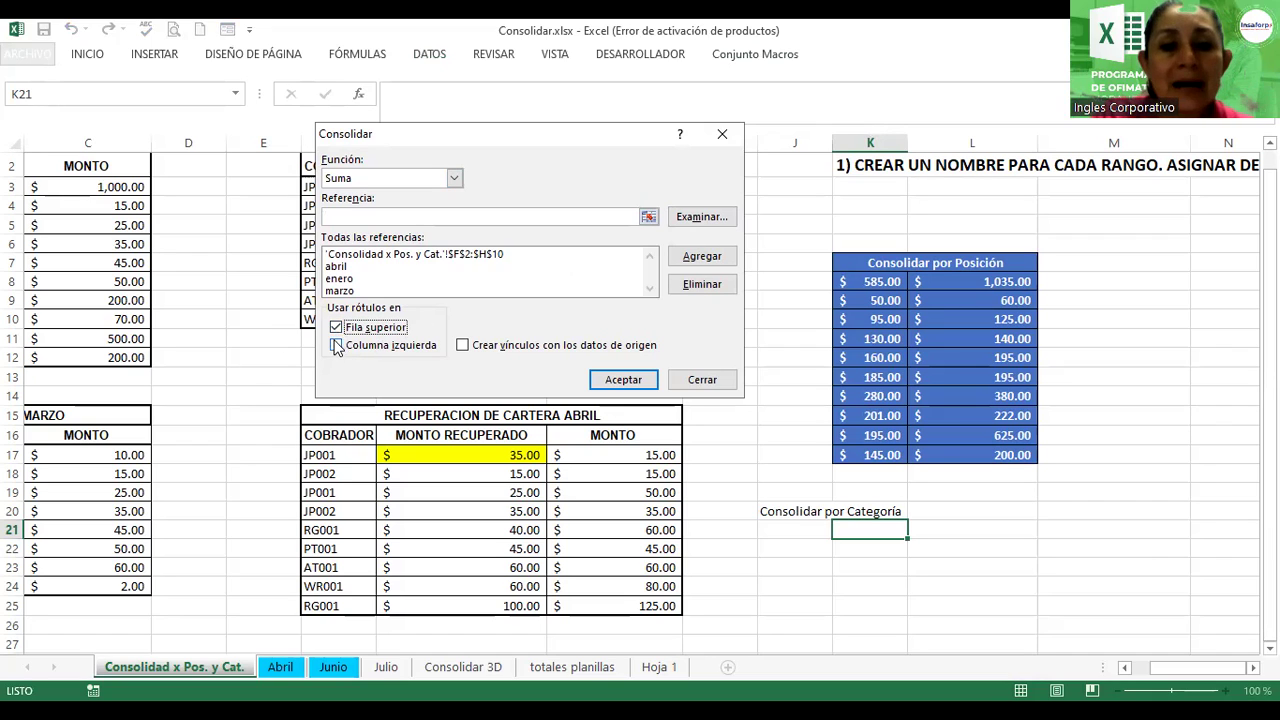
left_click(337, 346)
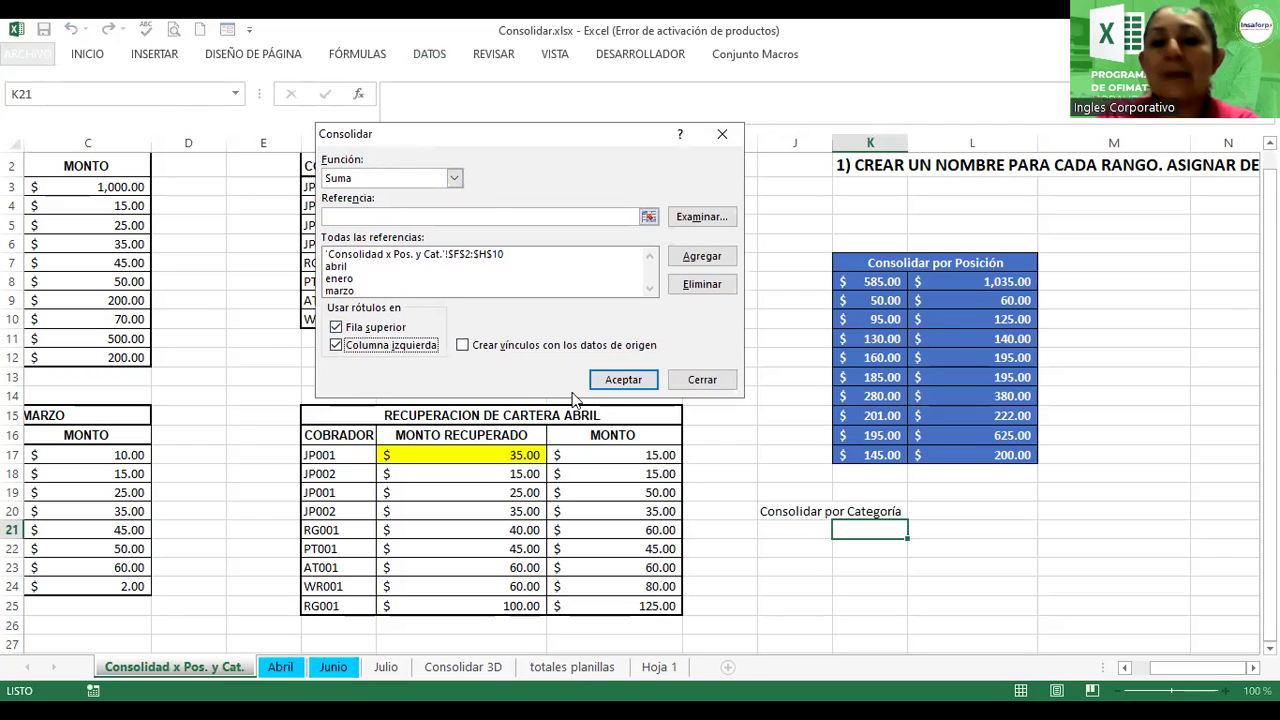
Step: Run the category consolidation at K21, then select the MONTO RECUPERADO and MONTO headings
left_click(624, 381)
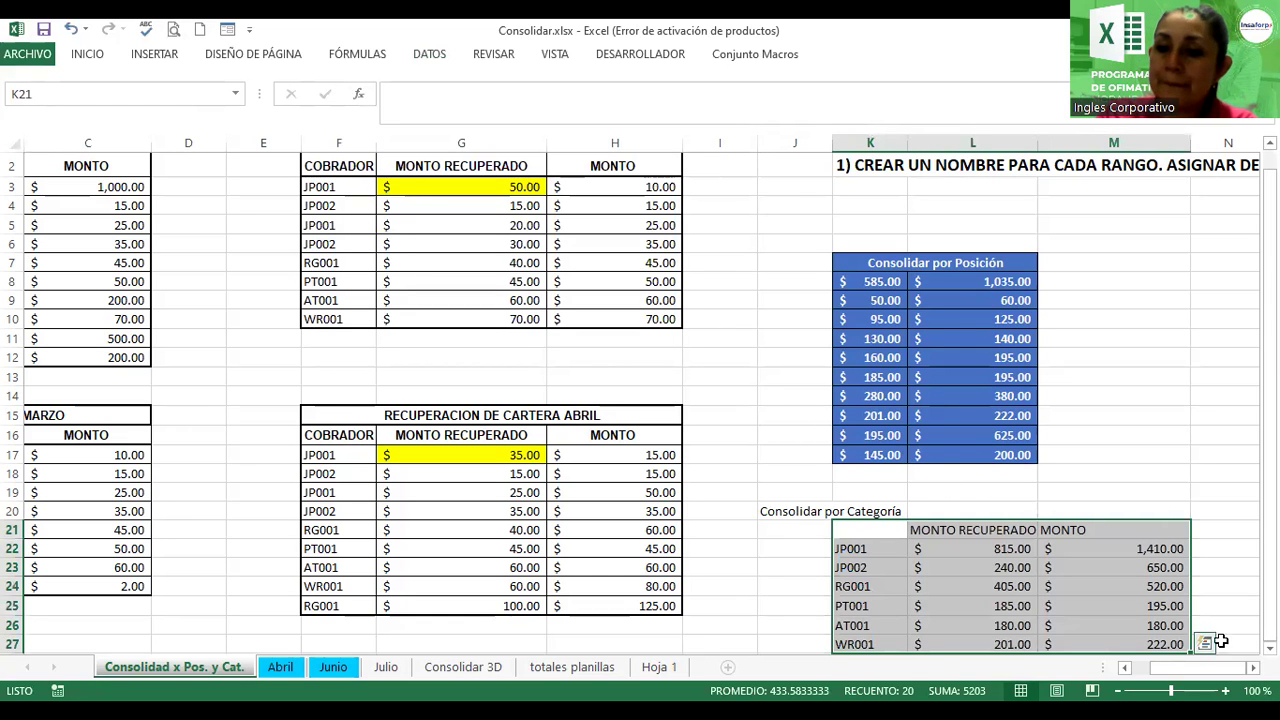
left_click(1269, 648)
scroll(1269, 648, "down", 3)
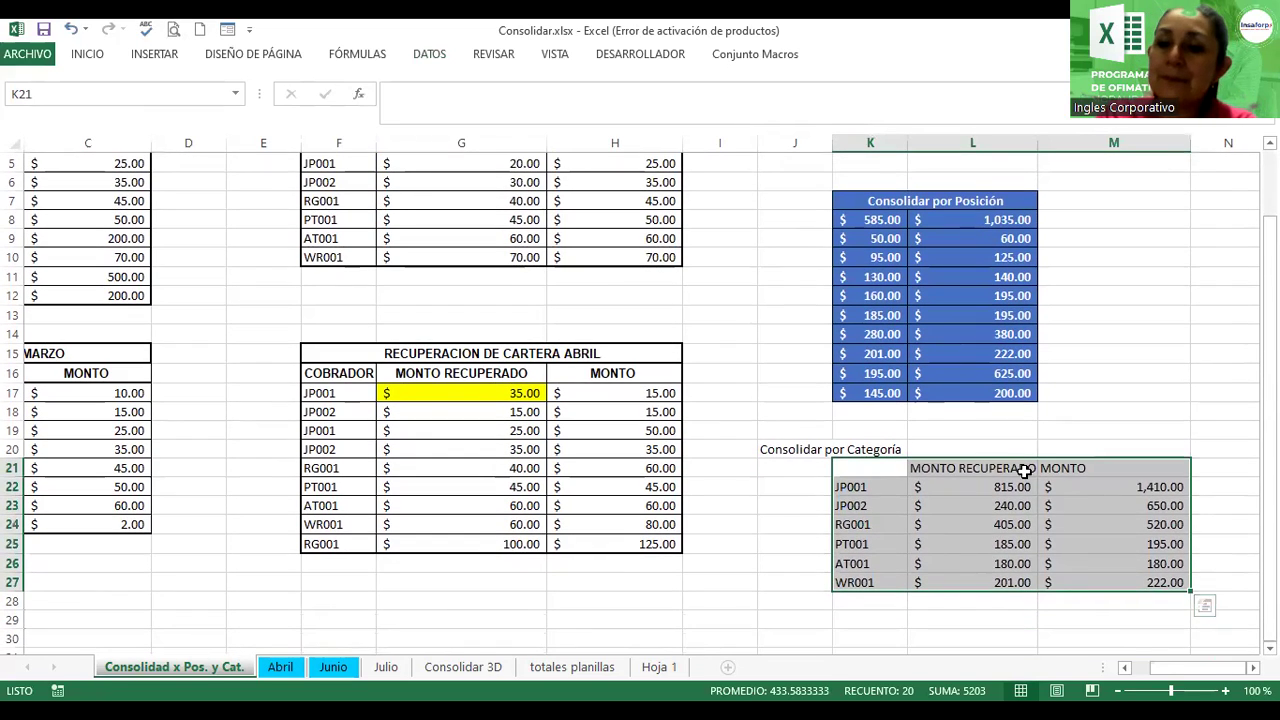
left_click(1008, 467)
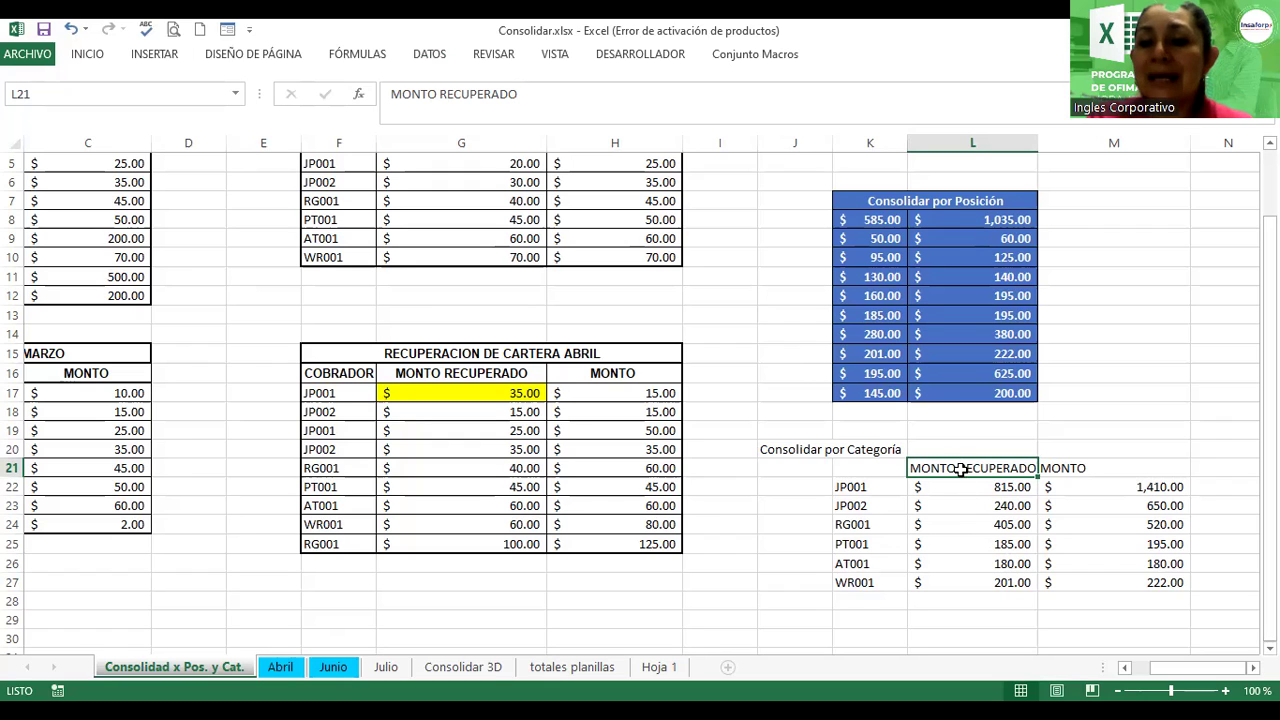
left_click_drag(966, 470, 1050, 470)
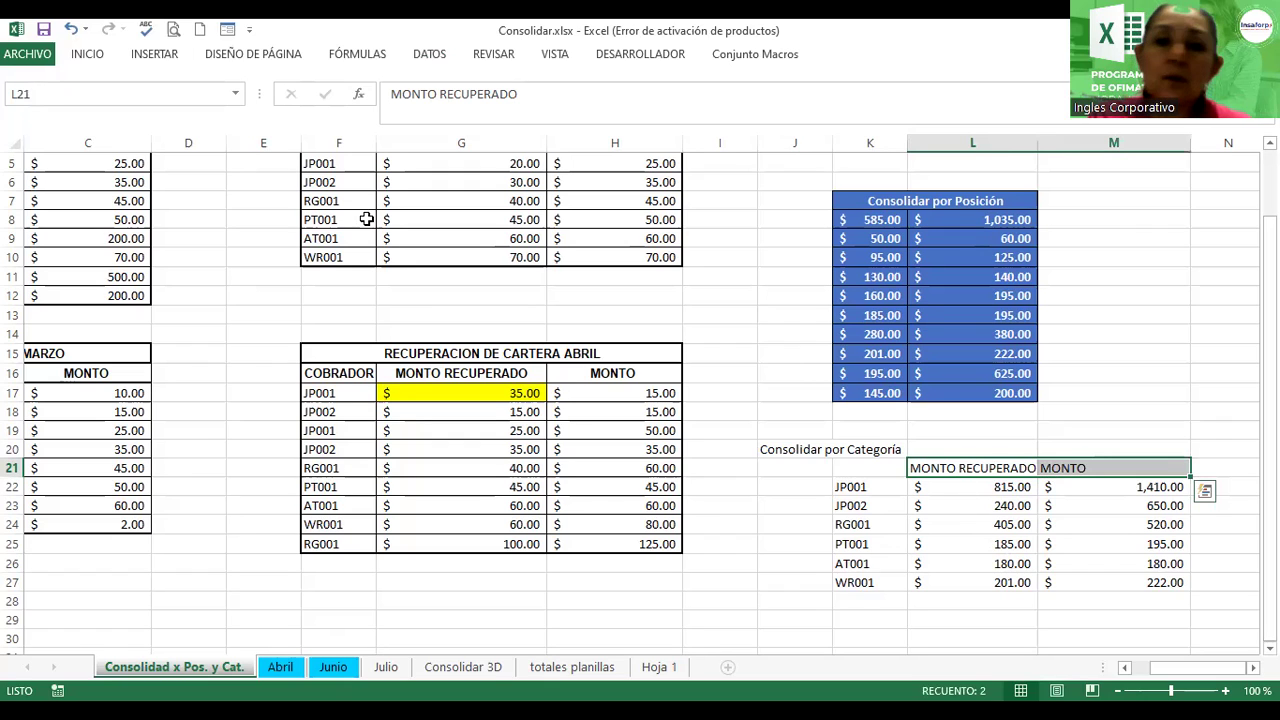
Step: Make the headings bold, size 12, and vertically centred, with dark gold fill and yellow text, then AutoFit column L
left_click(87, 58)
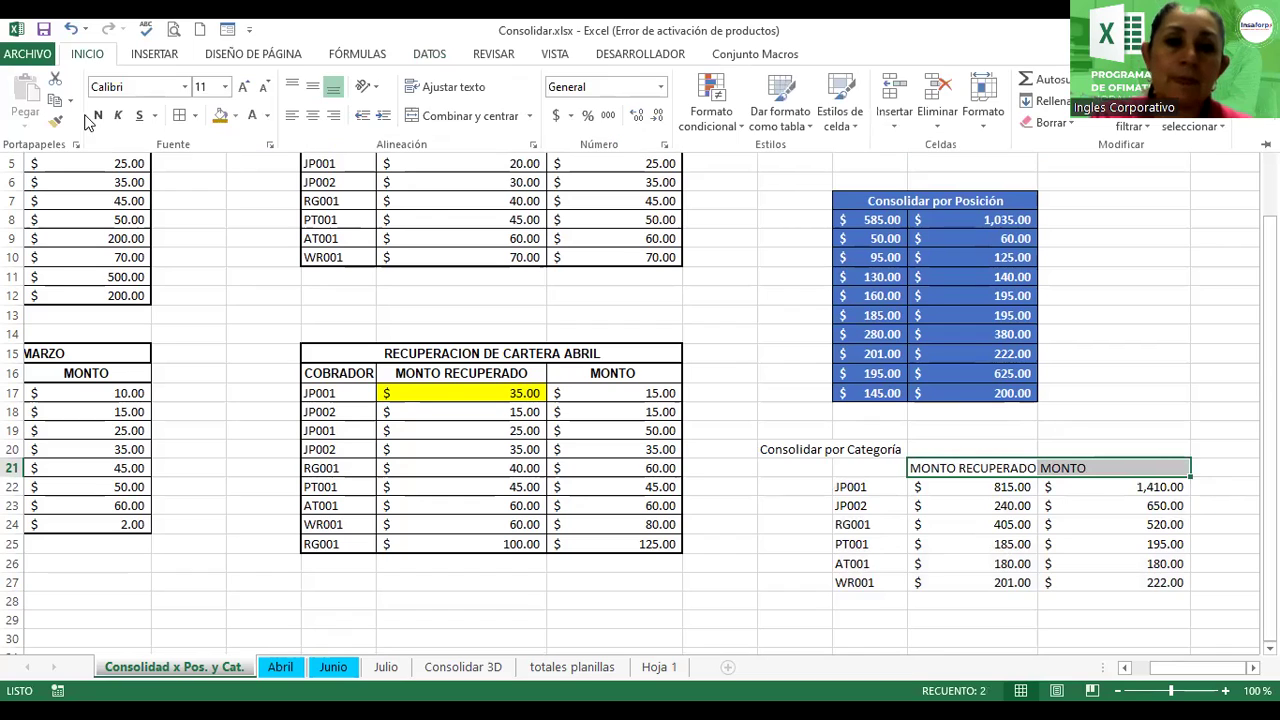
left_click(98, 117)
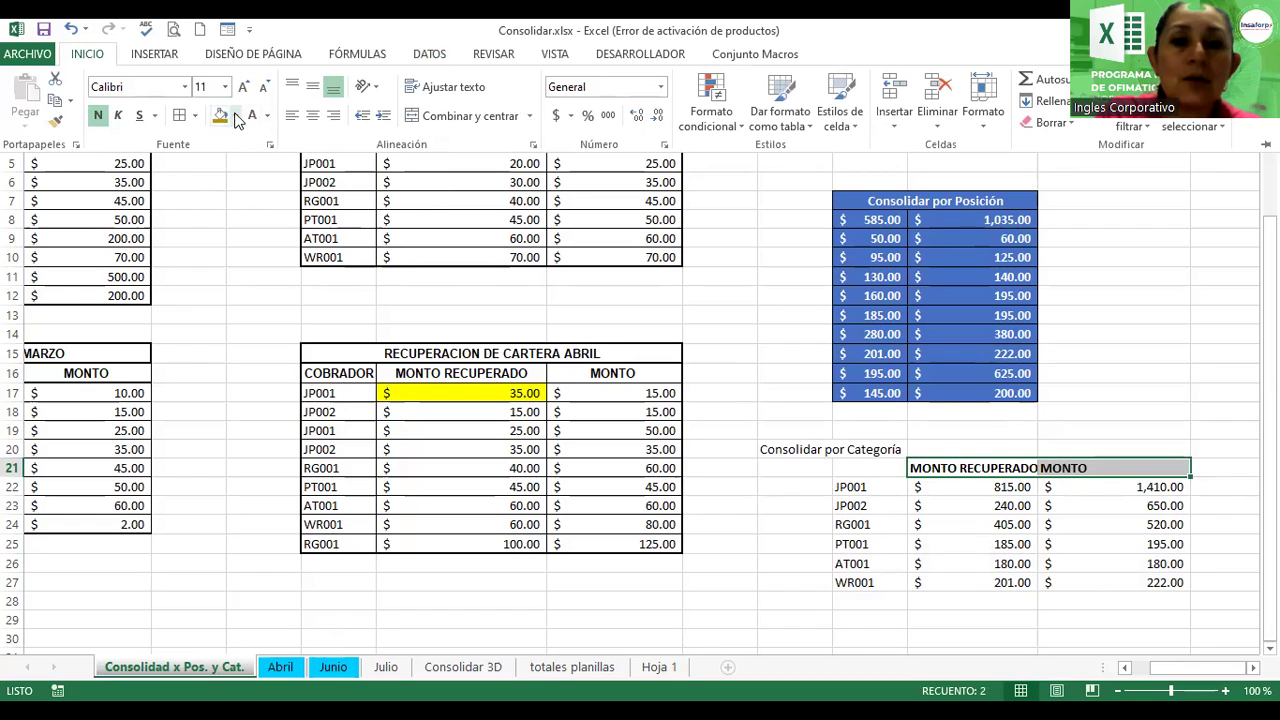
left_click(219, 116)
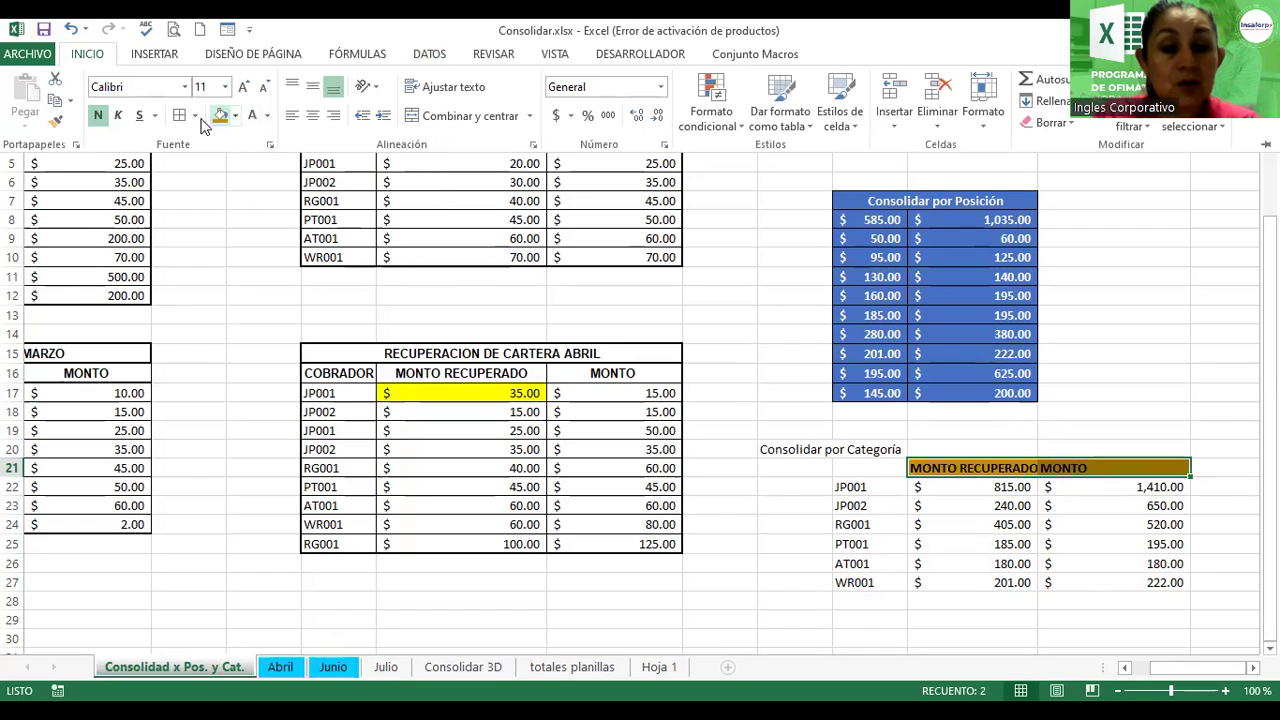
left_click(252, 116)
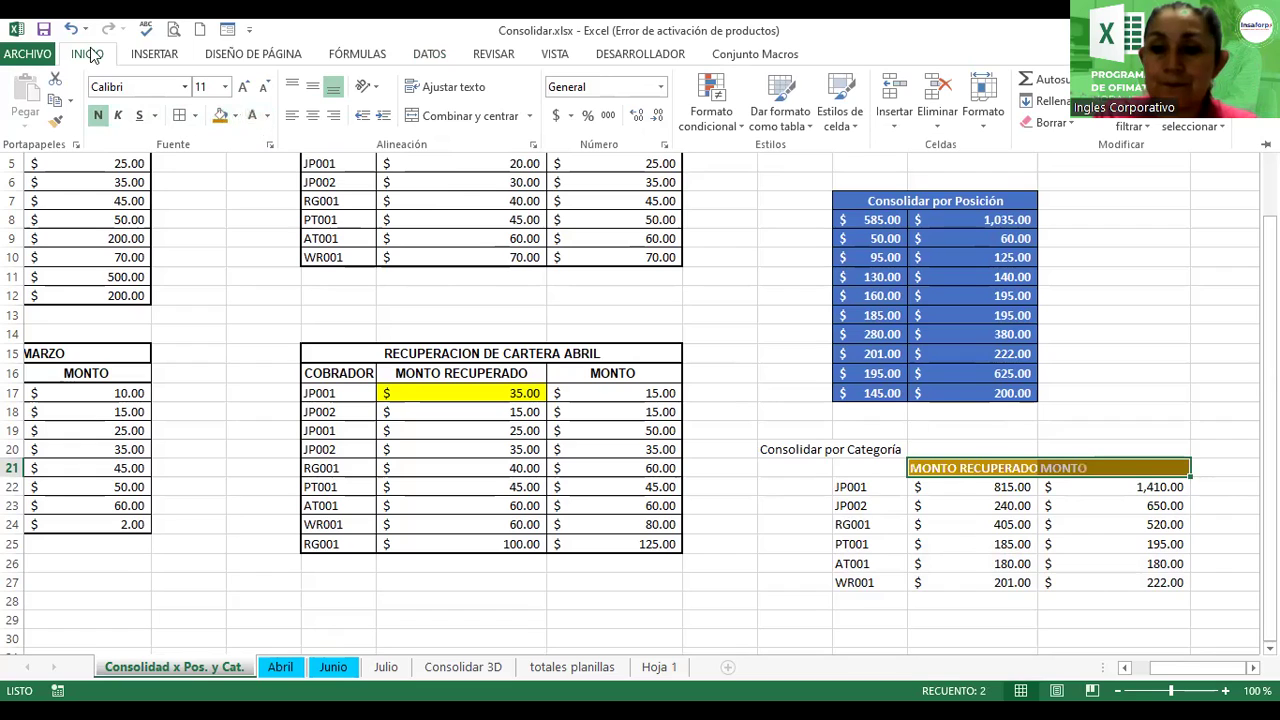
left_click(312, 87)
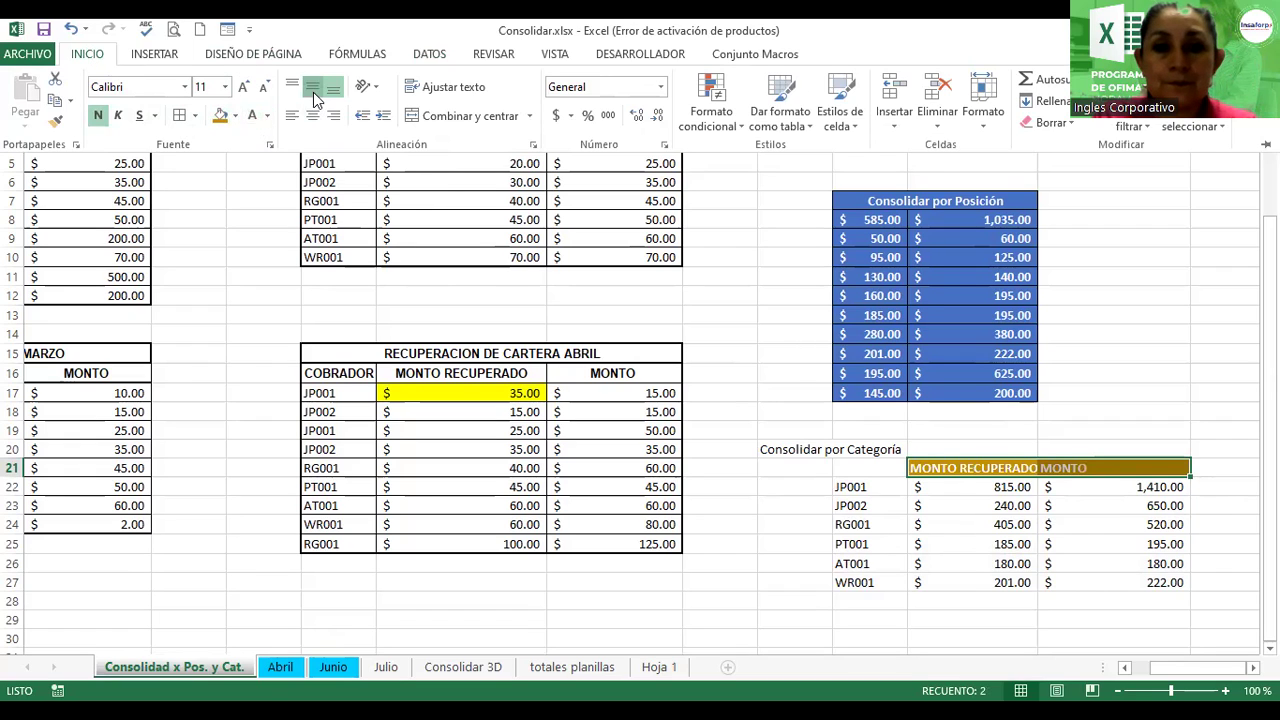
left_click(243, 88)
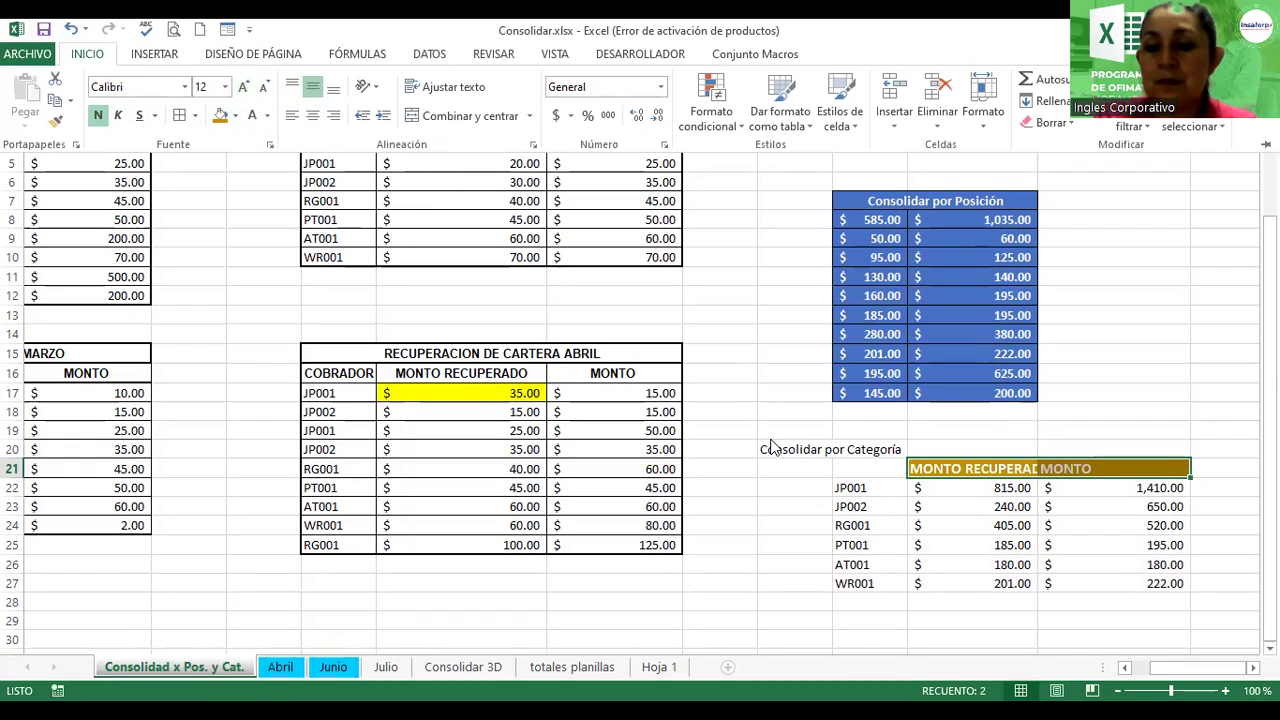
left_click(1027, 182)
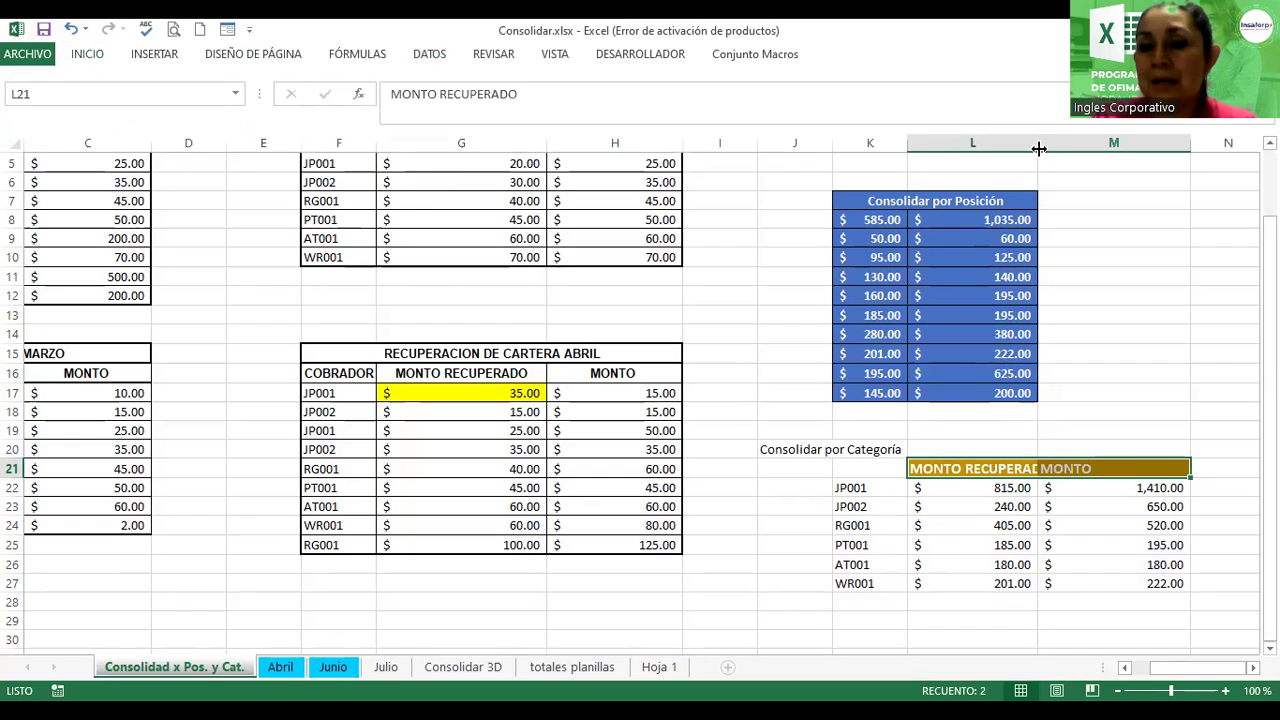
double_click(1055, 147)
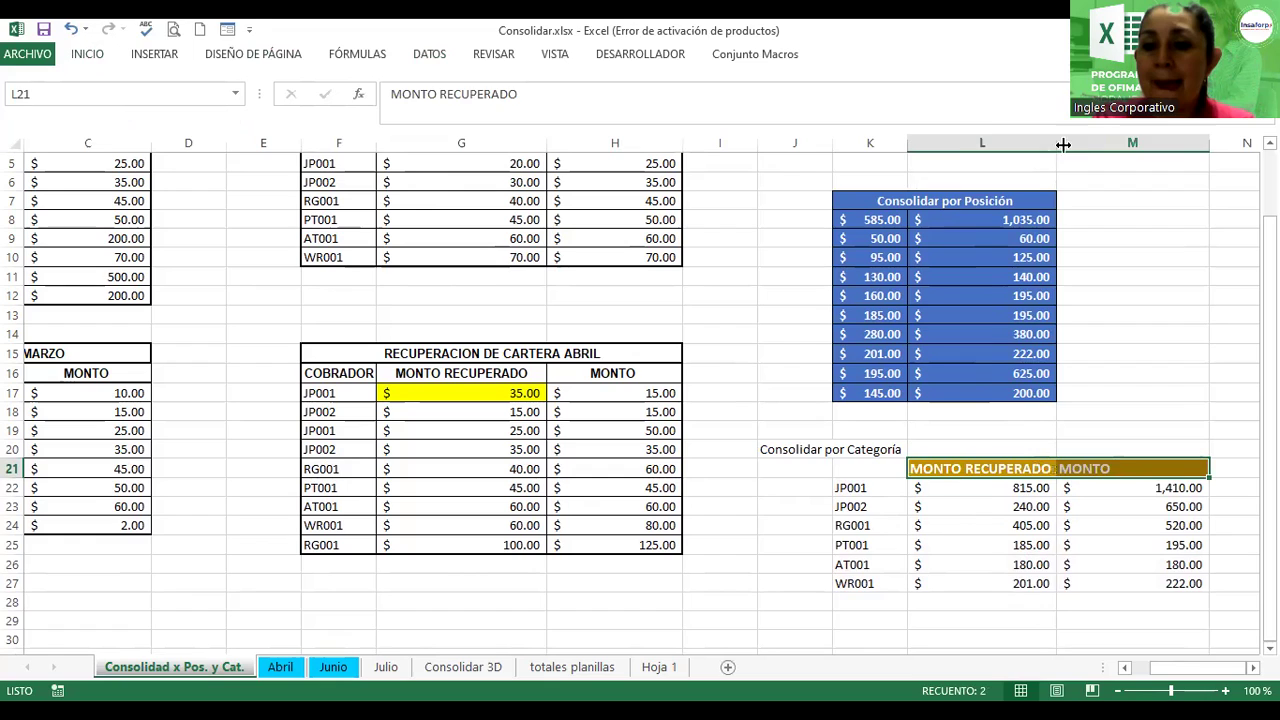
Step: Widen column L slightly and format labels K22:K27 bold, size 12, with light blue fill
left_click_drag(1063, 145, 1072, 145)
left_click_drag(860, 488, 855, 585)
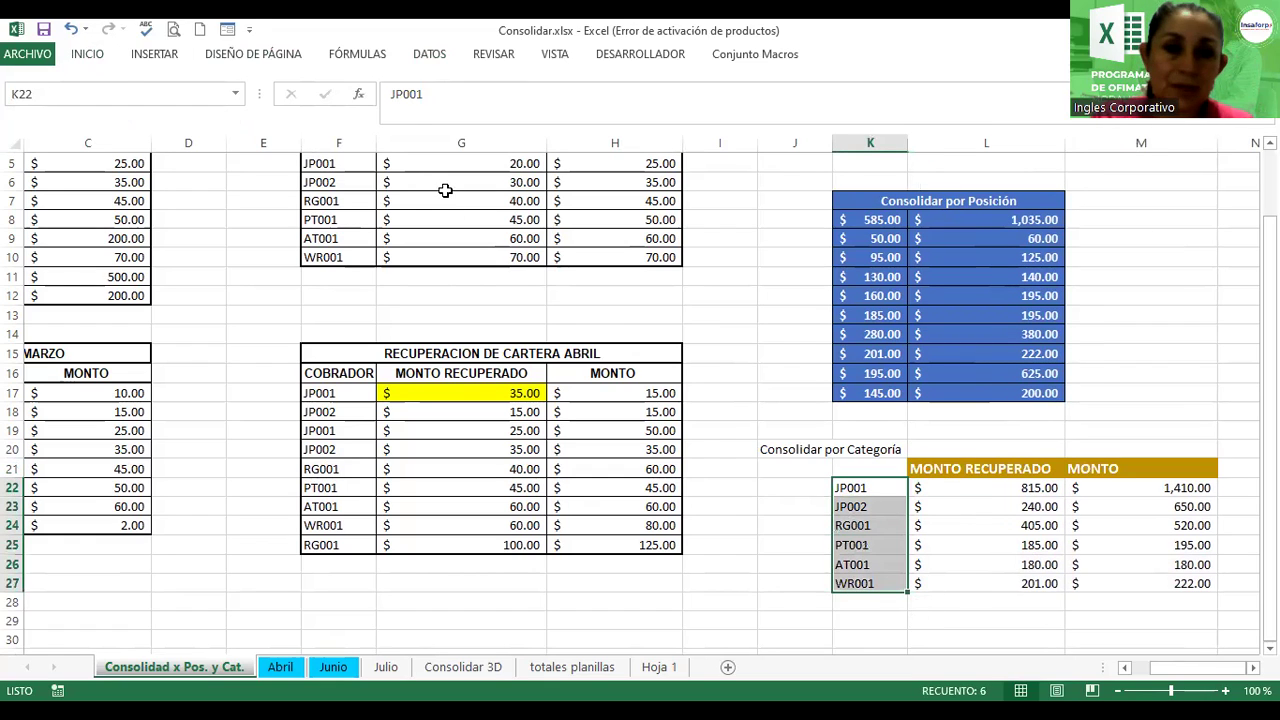
left_click(87, 55)
left_click(98, 115)
left_click(243, 88)
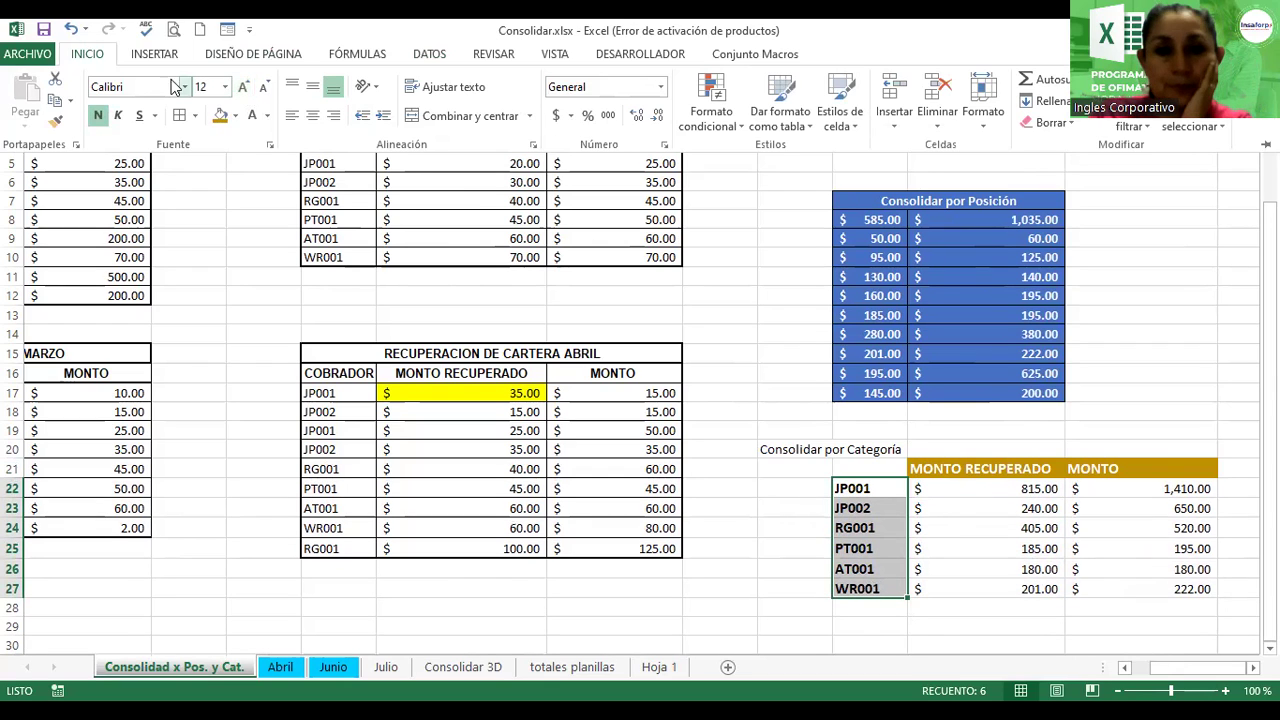
left_click(237, 116)
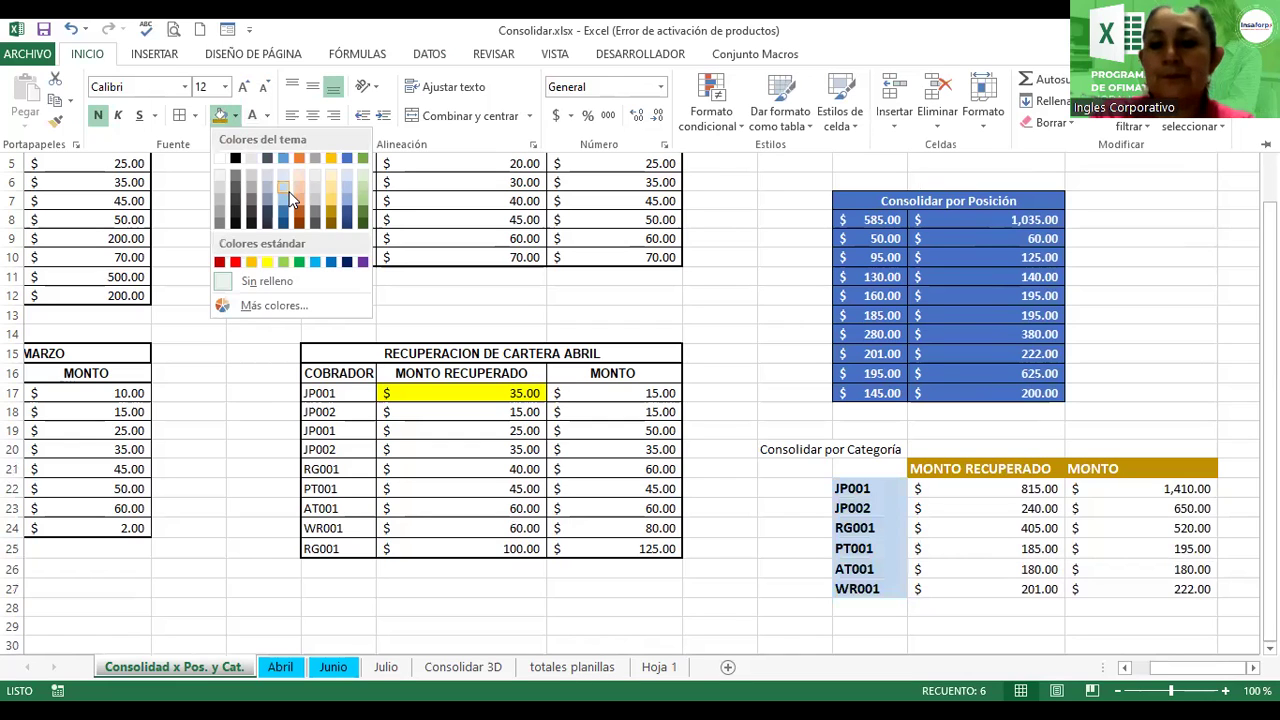
left_click(786, 366)
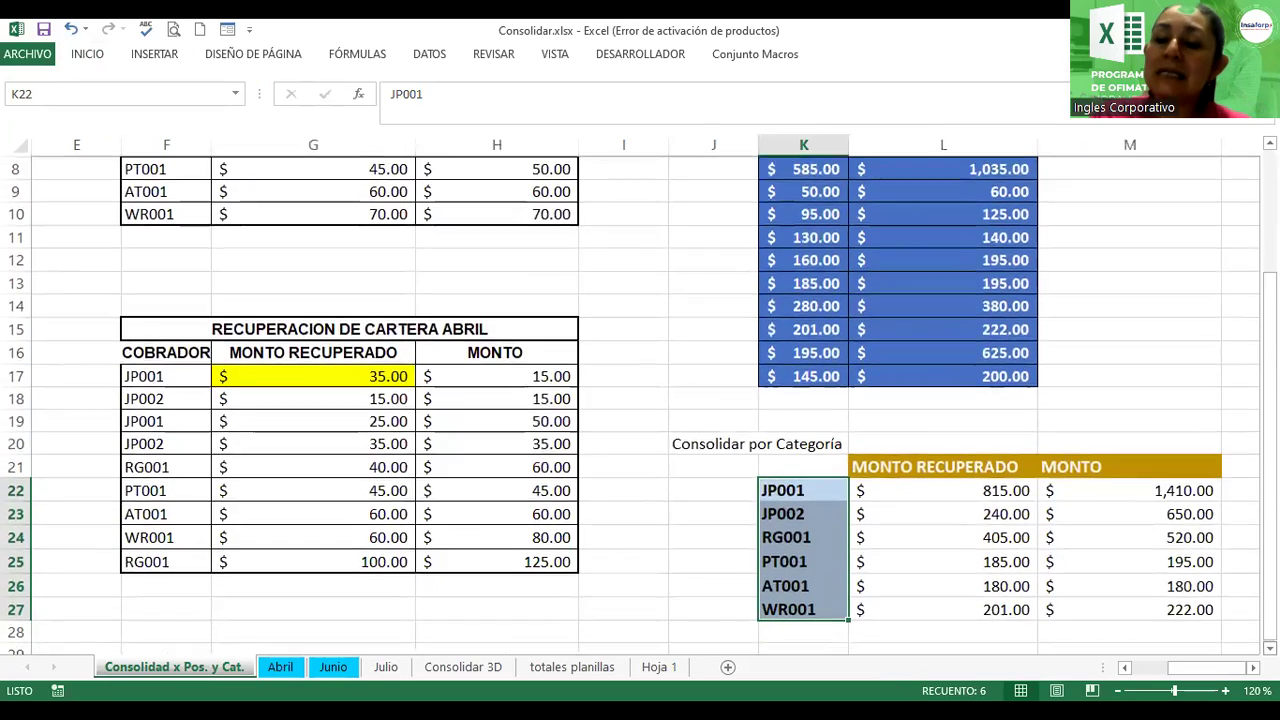
Step: Zoom into the sheet and select K20:M20 for the title
left_click(1224, 690)
left_click(1224, 690)
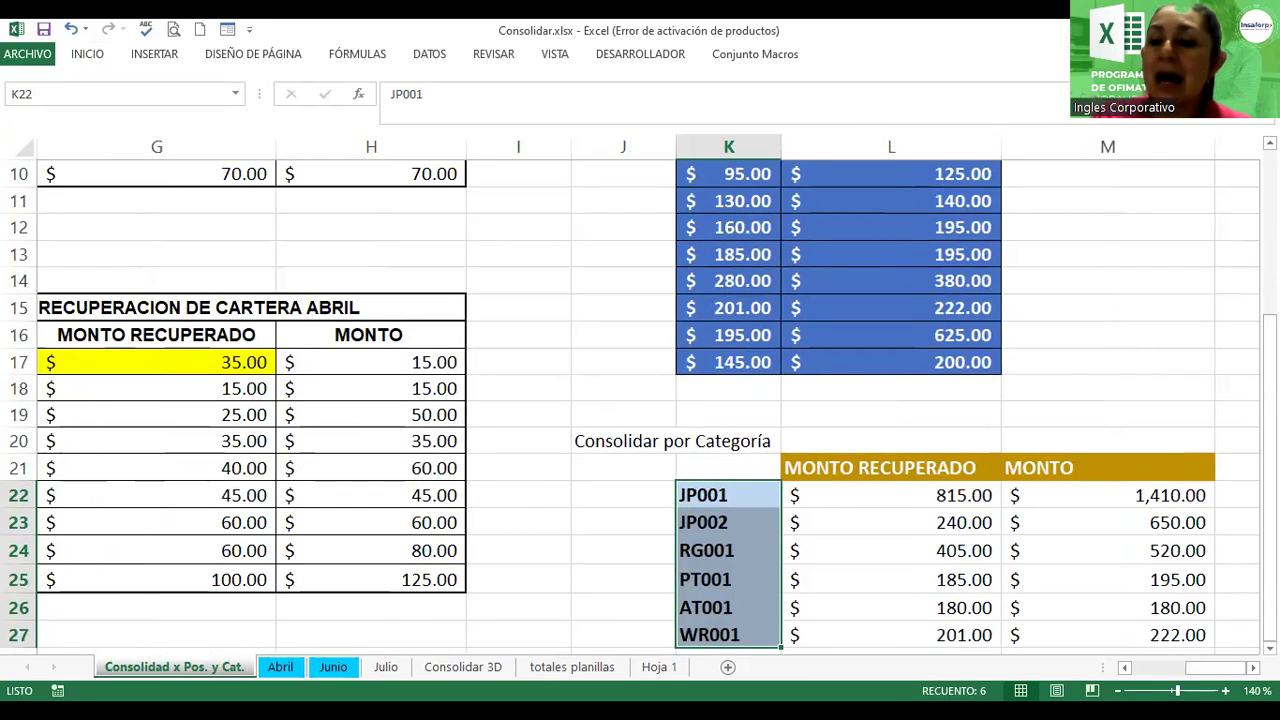
scroll(640, 400, "down", 2)
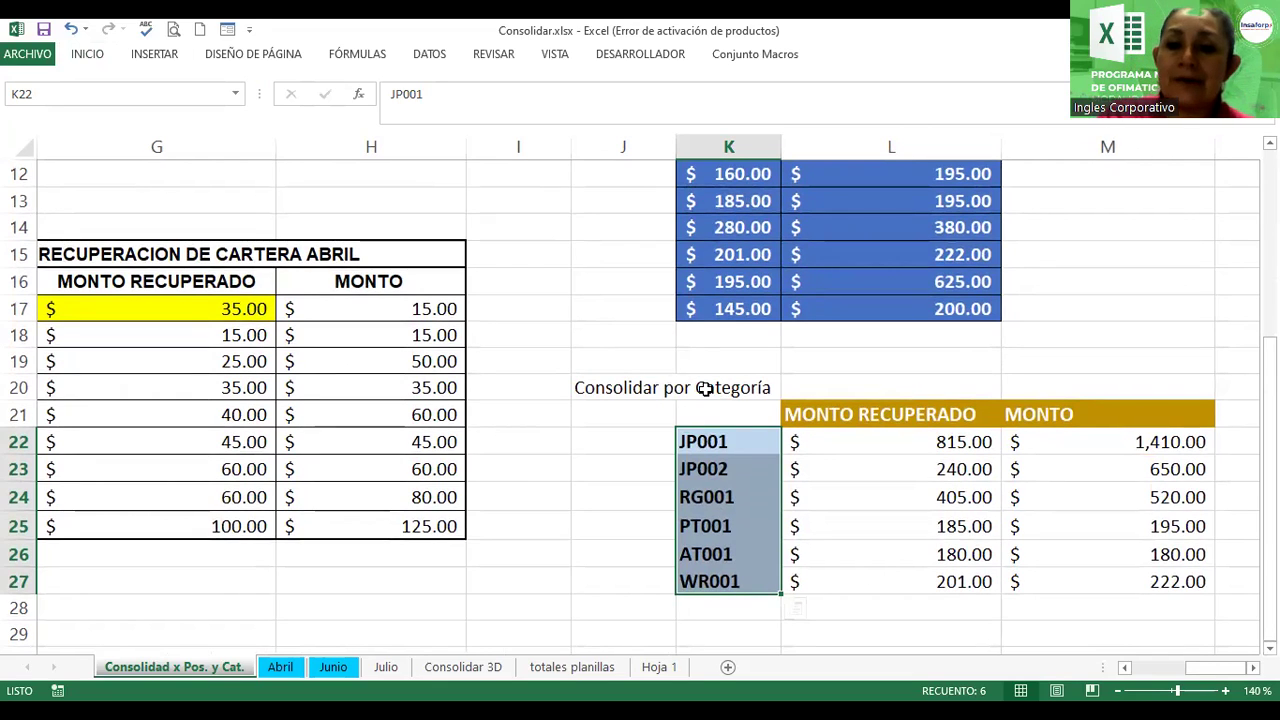
left_click_drag(705, 388, 1031, 386)
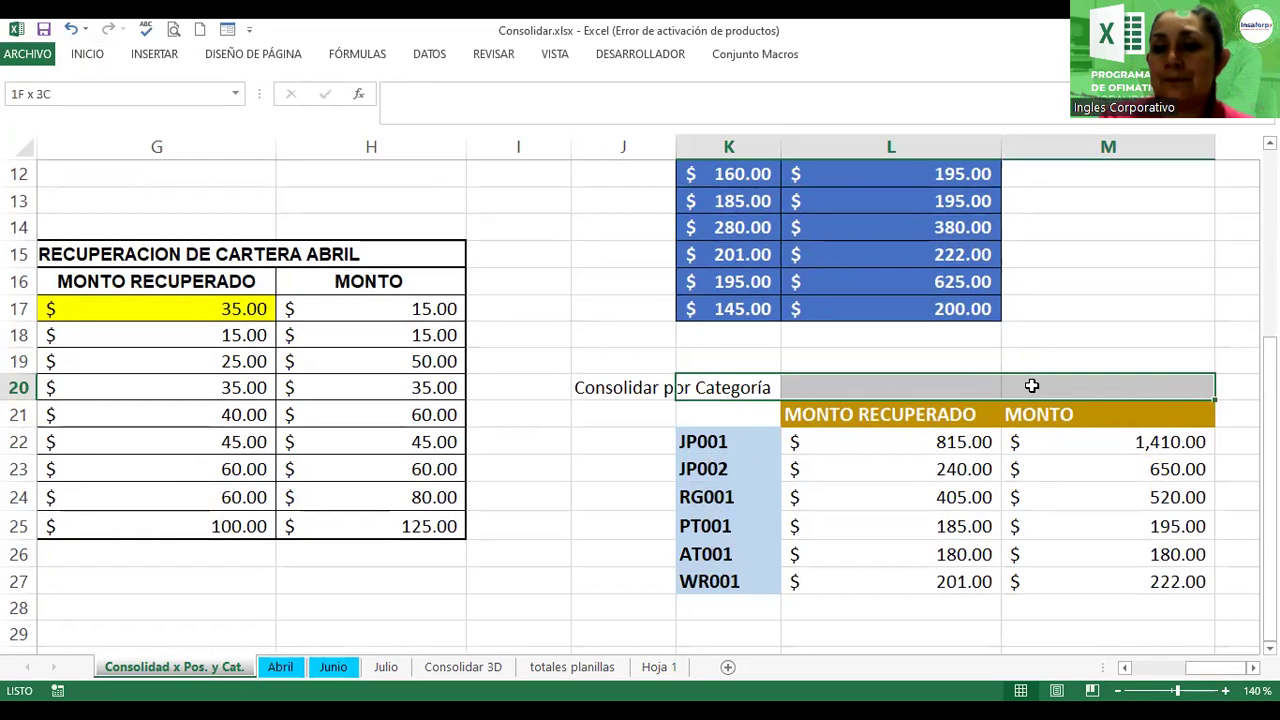
Step: Merge K20:M20 and try dragging the J20 title into it, dismissing the warning
left_click(86, 58)
left_click(461, 120)
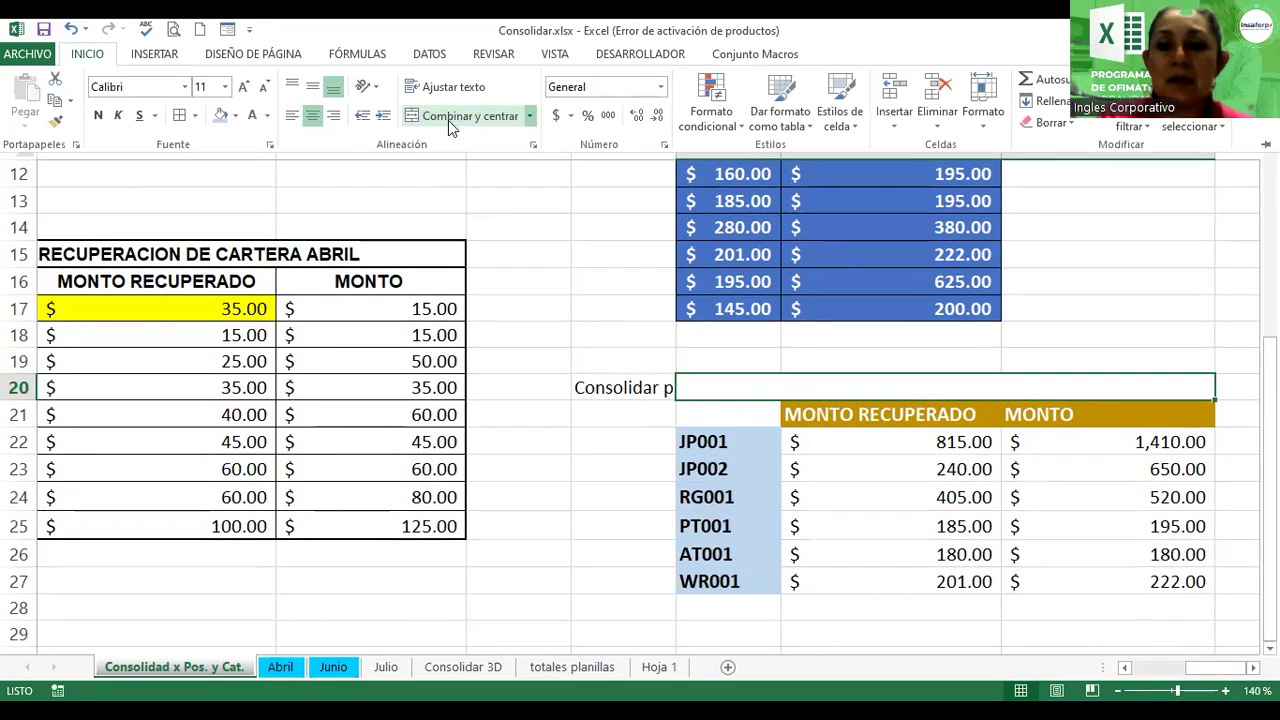
left_click(614, 390)
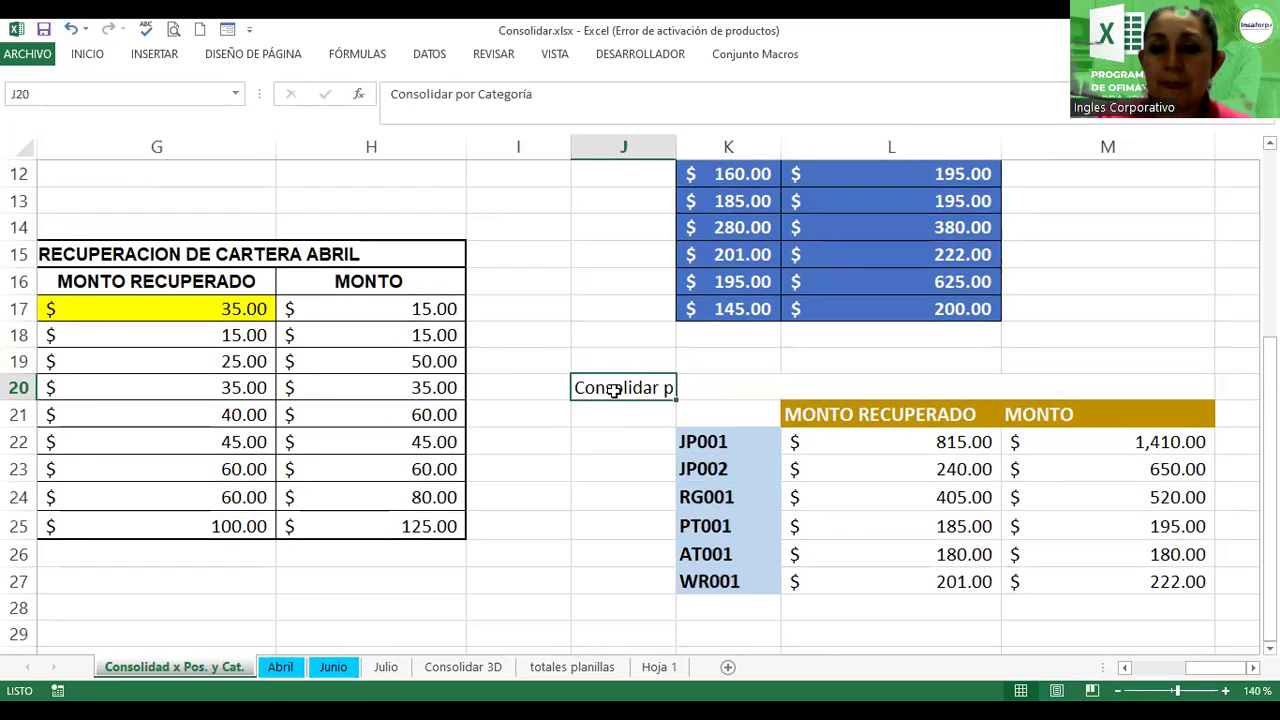
left_click_drag(614, 402, 697, 391)
left_click(626, 436)
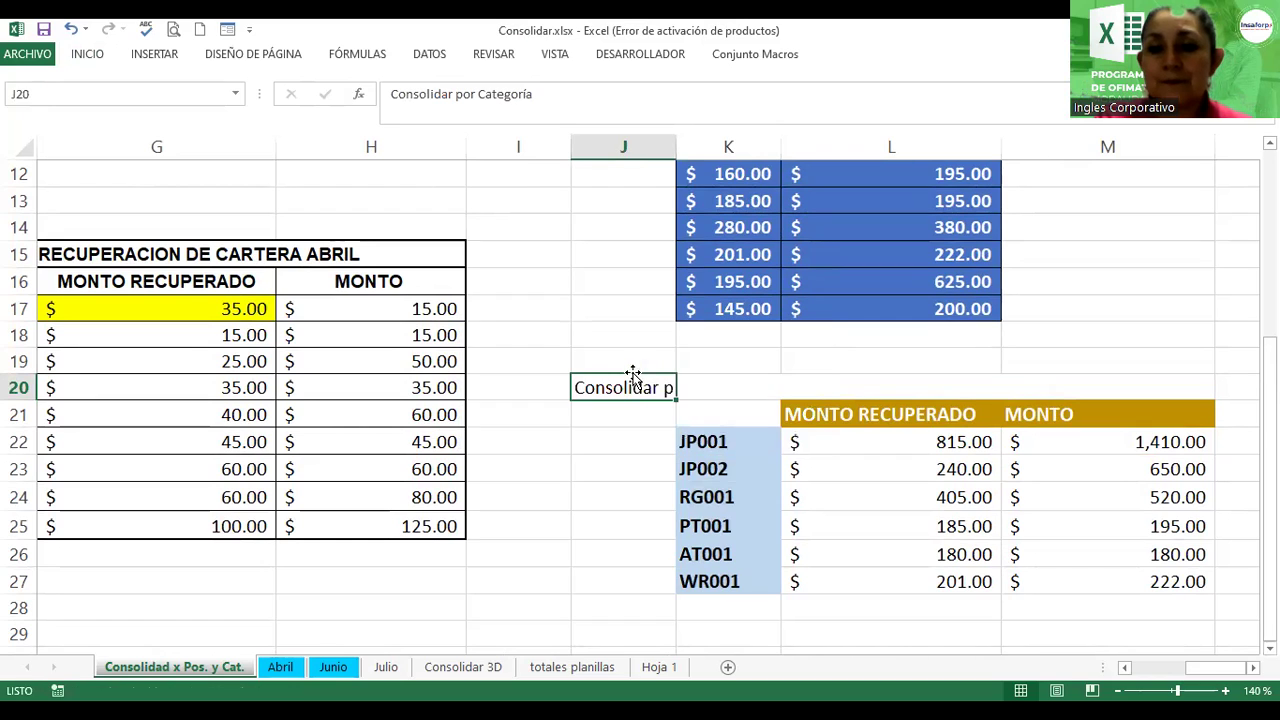
Step: Copy the Consolidar por Categoría title from J20 and paste it into K20, accepting the unmerge
key("ctrl+c")
left_click(718, 384)
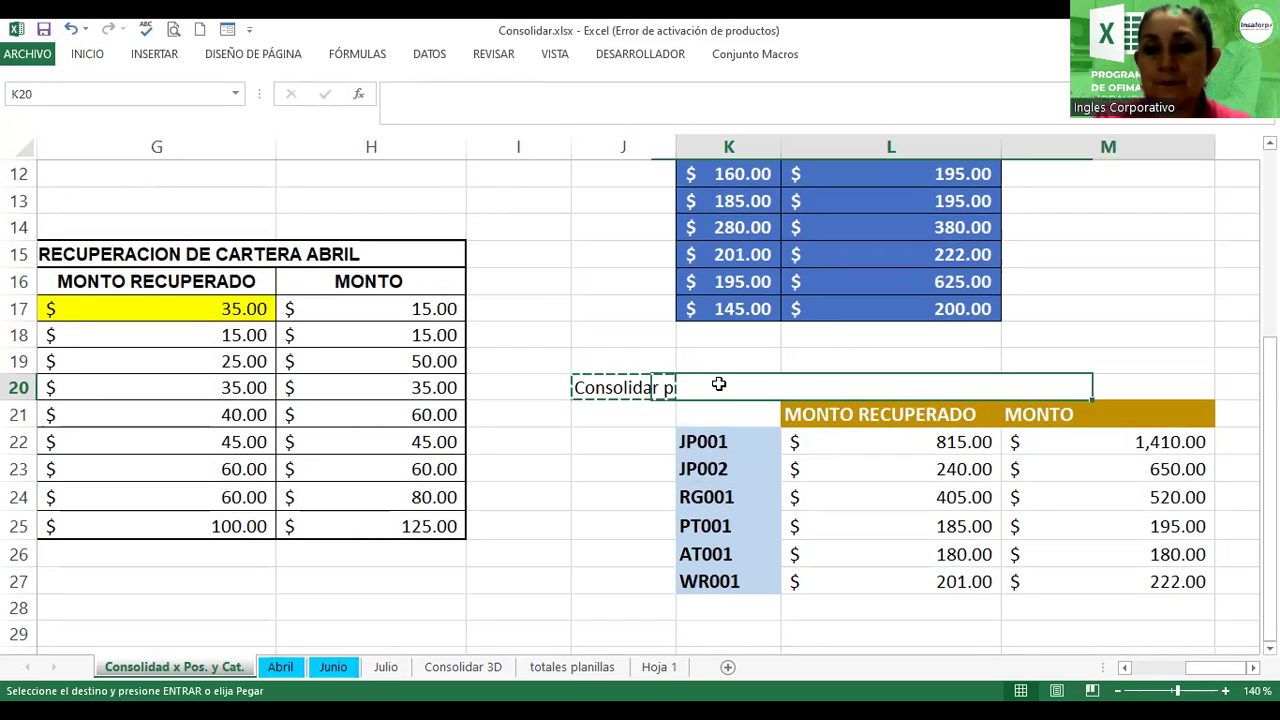
left_click(720, 388)
key("ctrl+v")
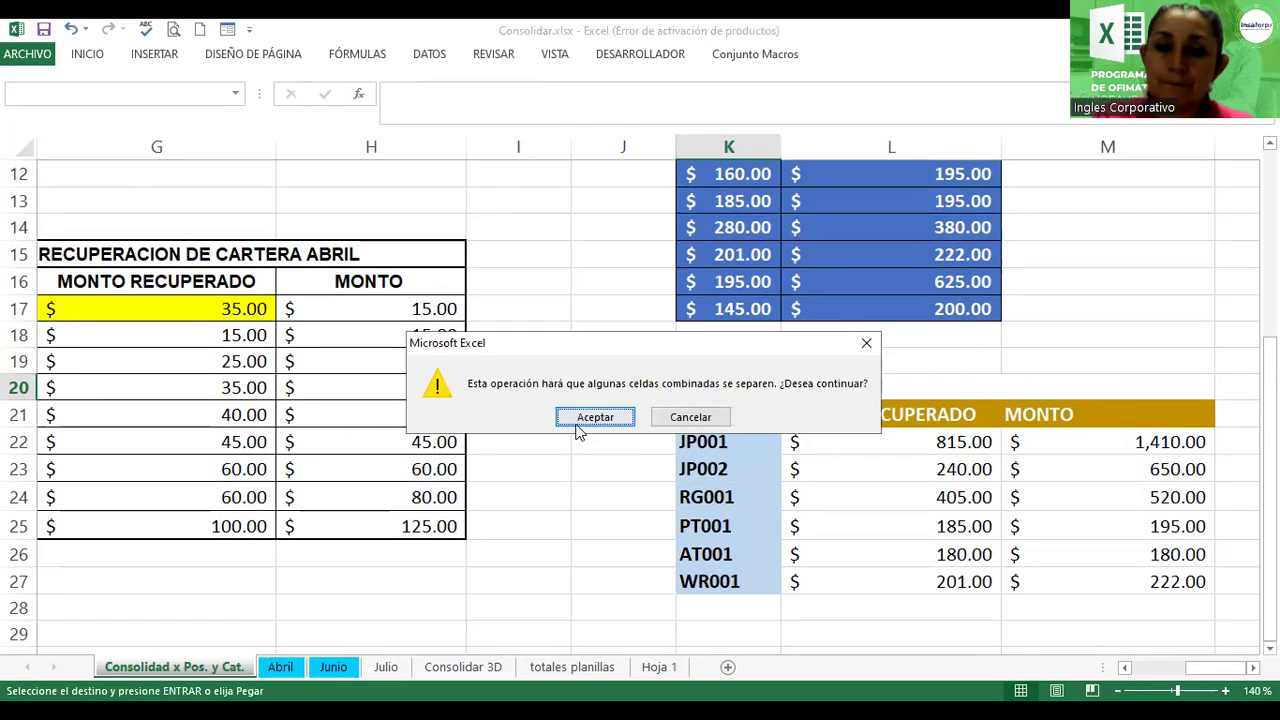
left_click(595, 417)
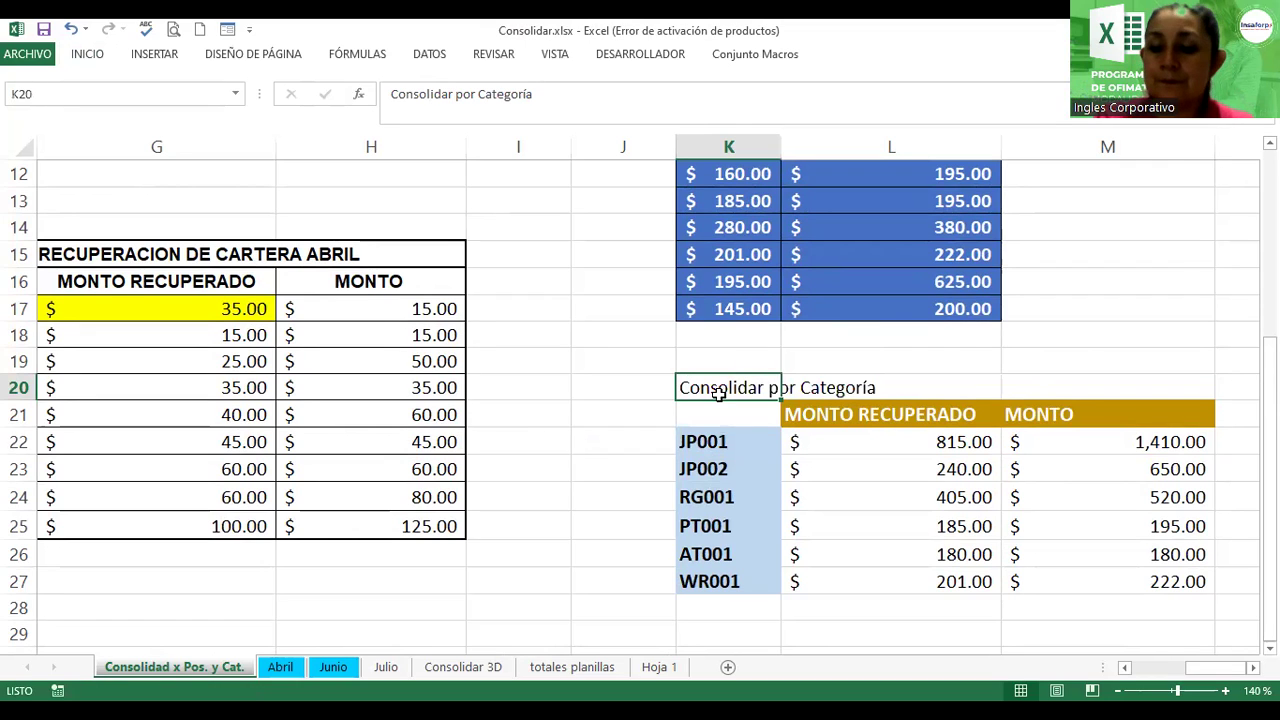
Step: Merge and centre the title across K20:M20, bold at 12-point size
key("shift+Right")
key("shift+Right")
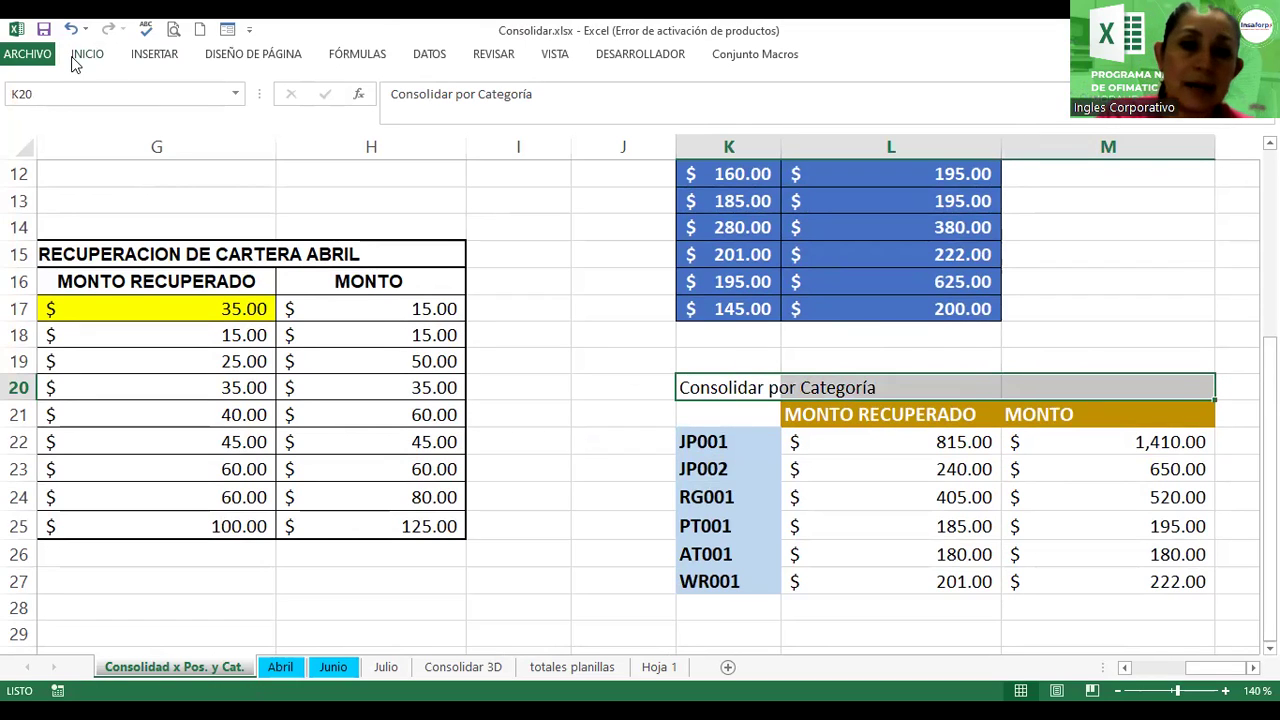
left_click(88, 54)
left_click(437, 115)
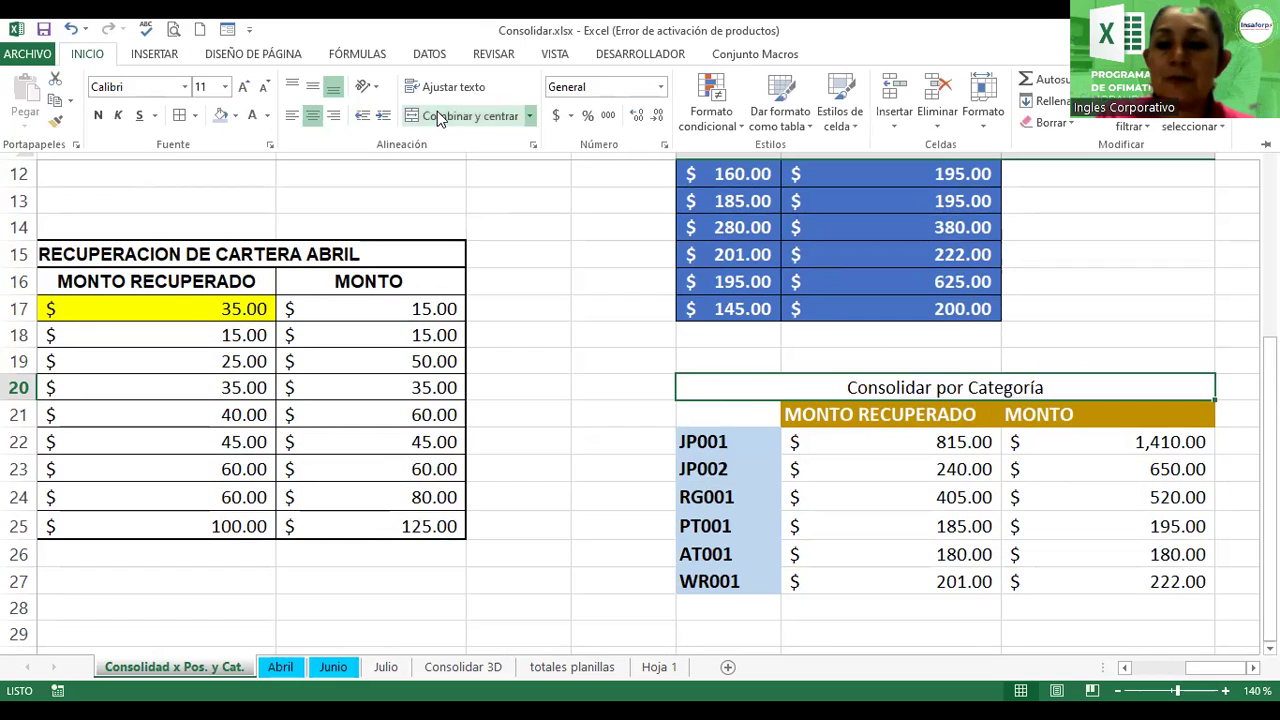
left_click(98, 115)
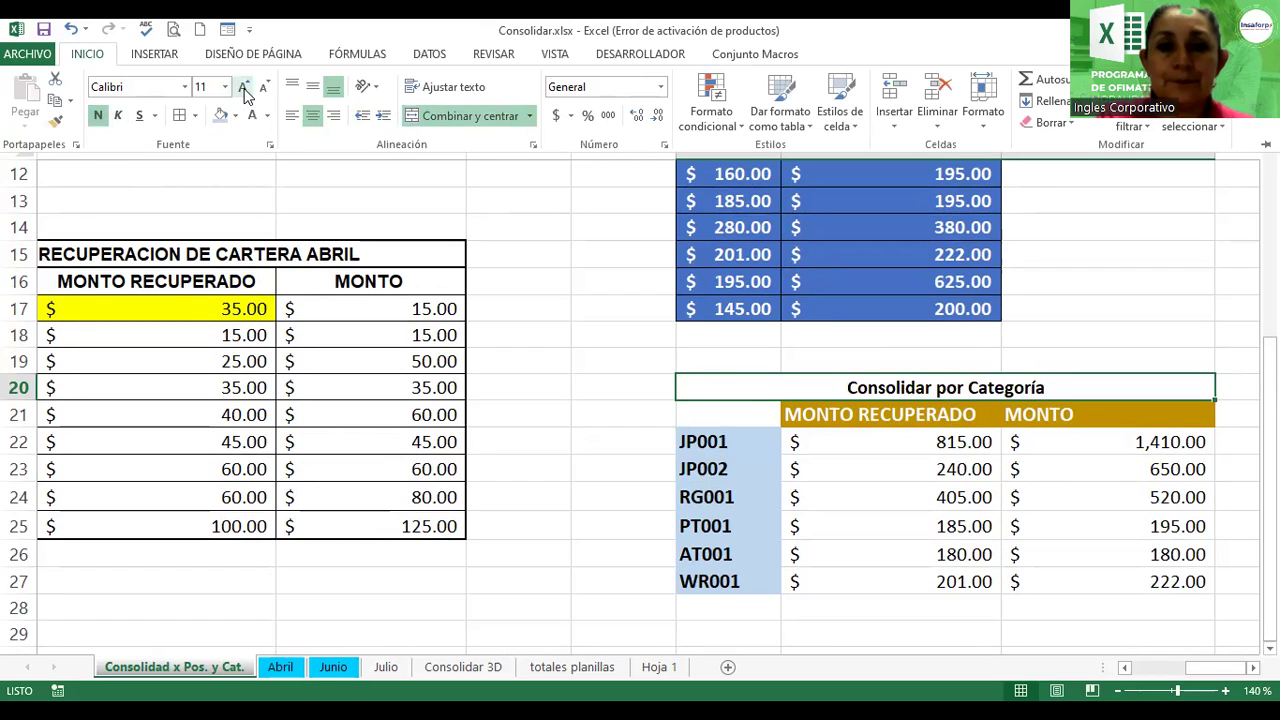
left_click(247, 87)
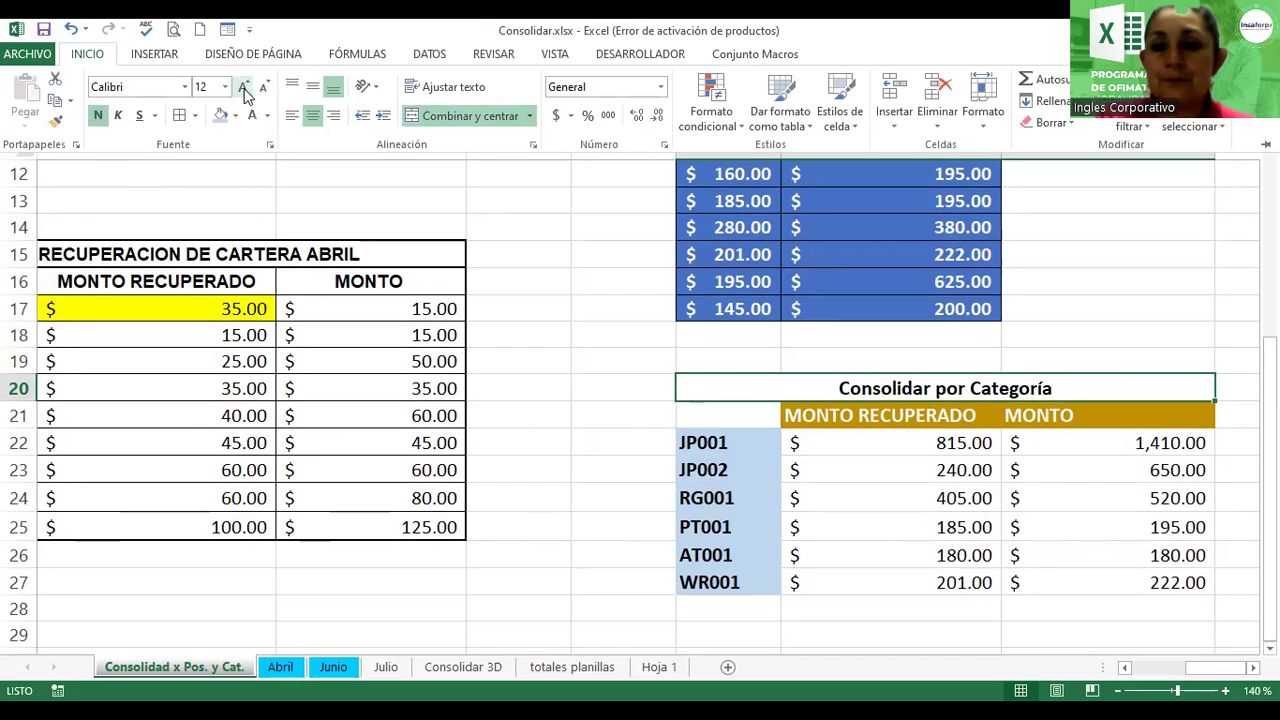
left_click(554, 357)
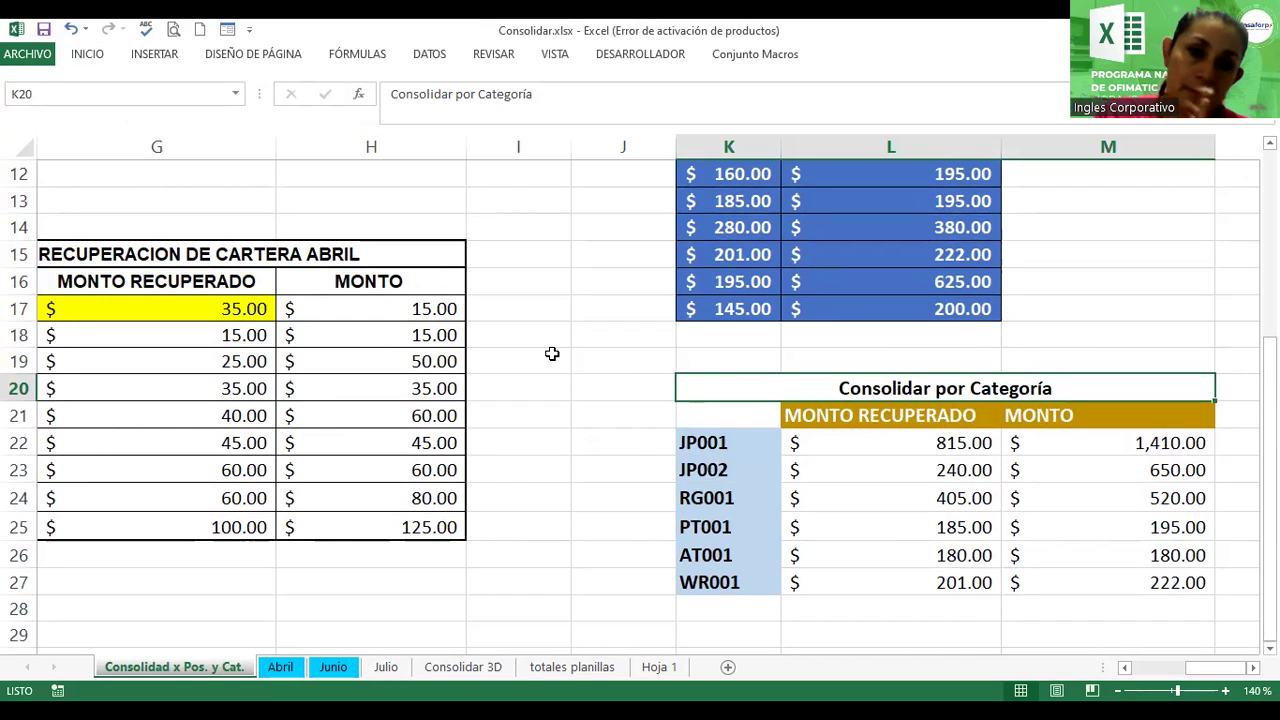
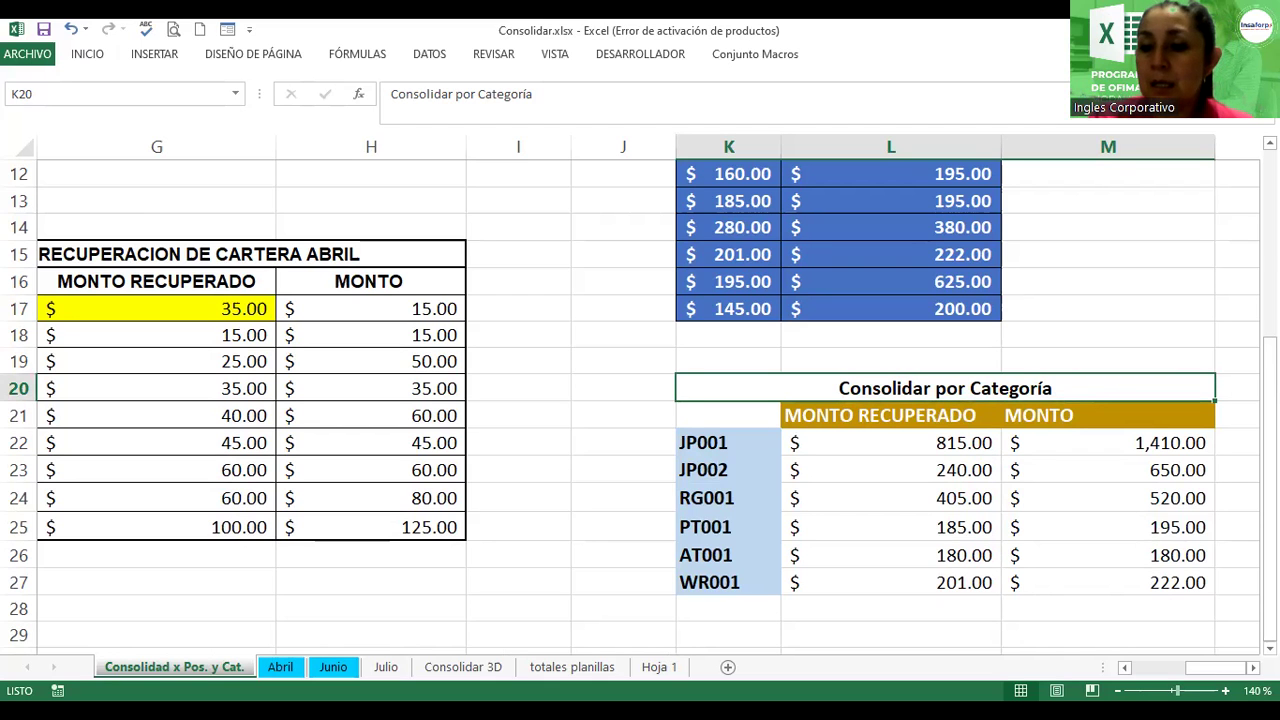
Step: Insert blank sheet Hoja1 beside the Consolidad x Pos. y Cat. sheet
scroll(640, 395, "down", 2)
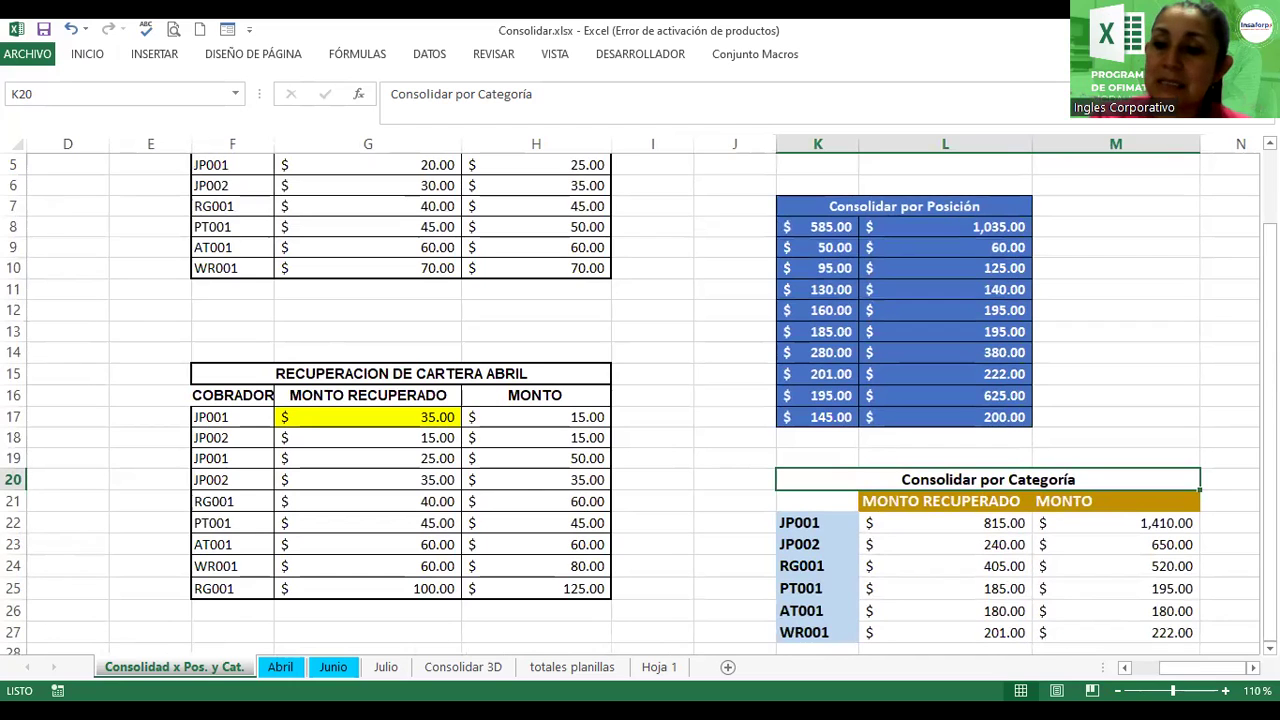
scroll(640, 400, "down", 1)
scroll(640, 400, "down", 1)
scroll(640, 400, "down", 1)
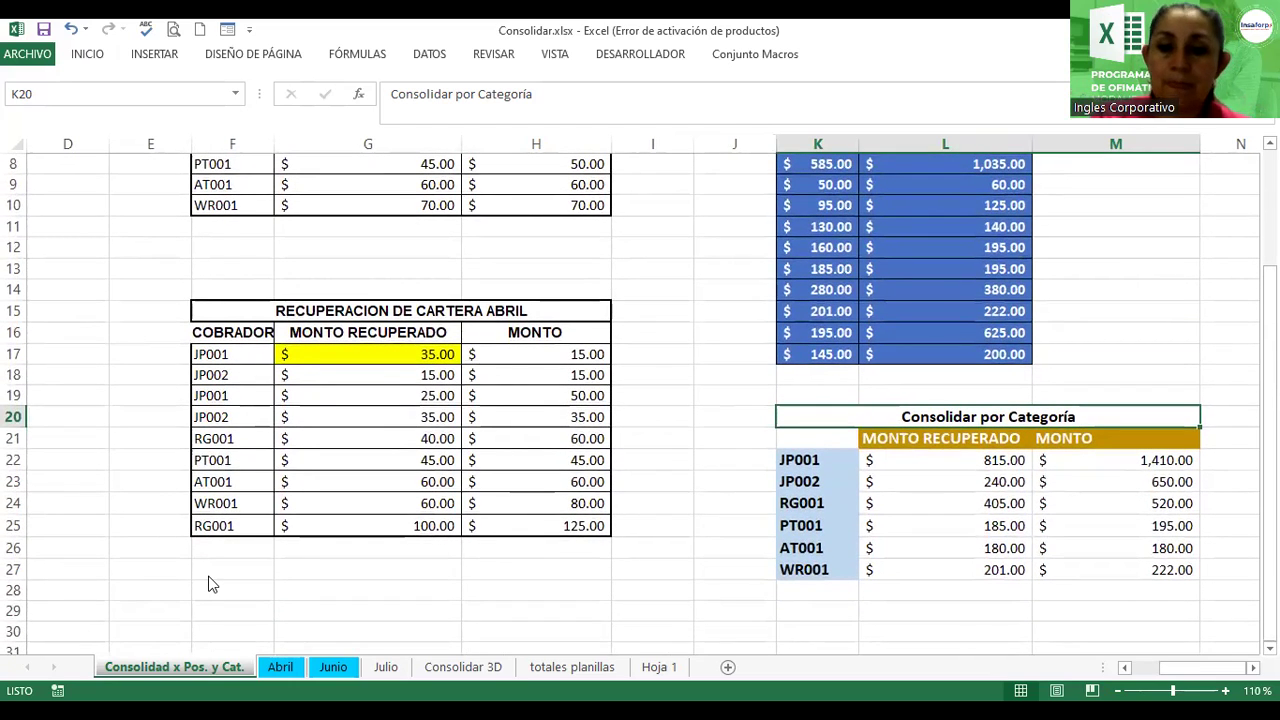
left_click(735, 668)
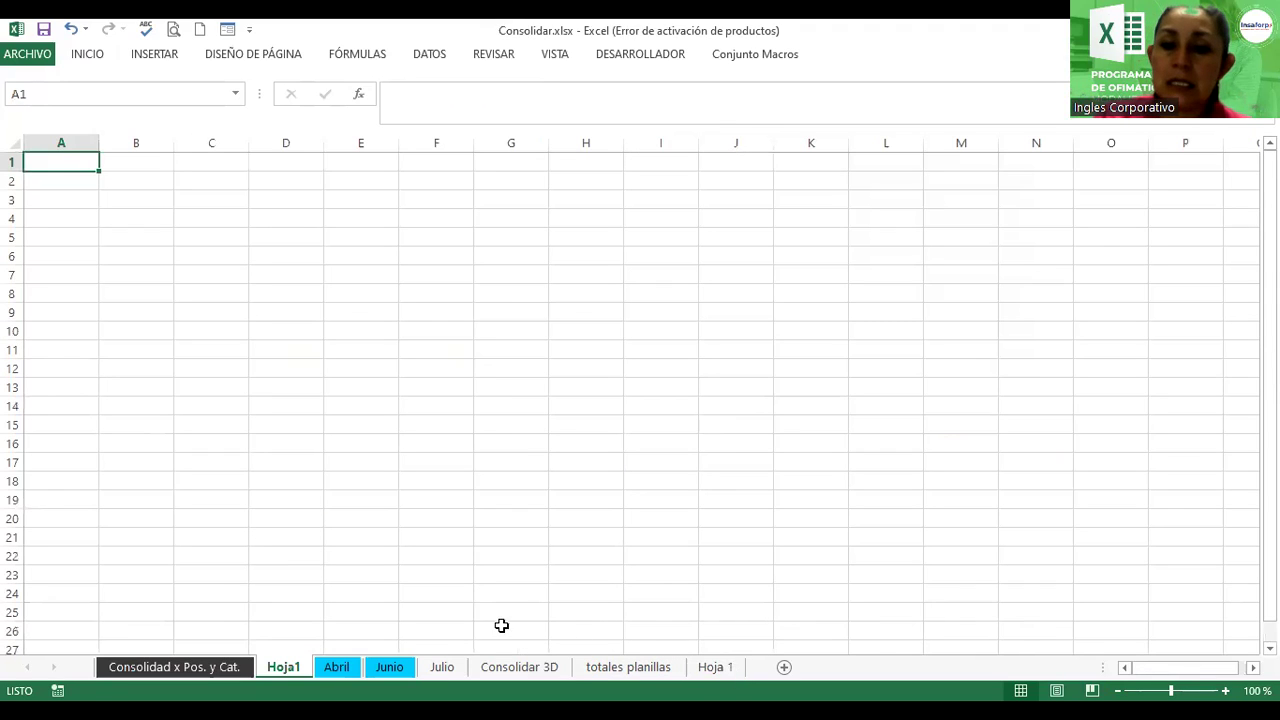
Step: Rename the new sheet to 'Consolidar x Vinculos'
double_click(280, 668)
type("Consolidar por")
key("BackSpace")
key("BackSpace")
key("BackSpace")
type("x Circu")
key("BackSpace")
key("BackSpace")
key("BackSpace")
key("BackSpace")
key("BackSpace")
type("Vinculos")
key("Return")
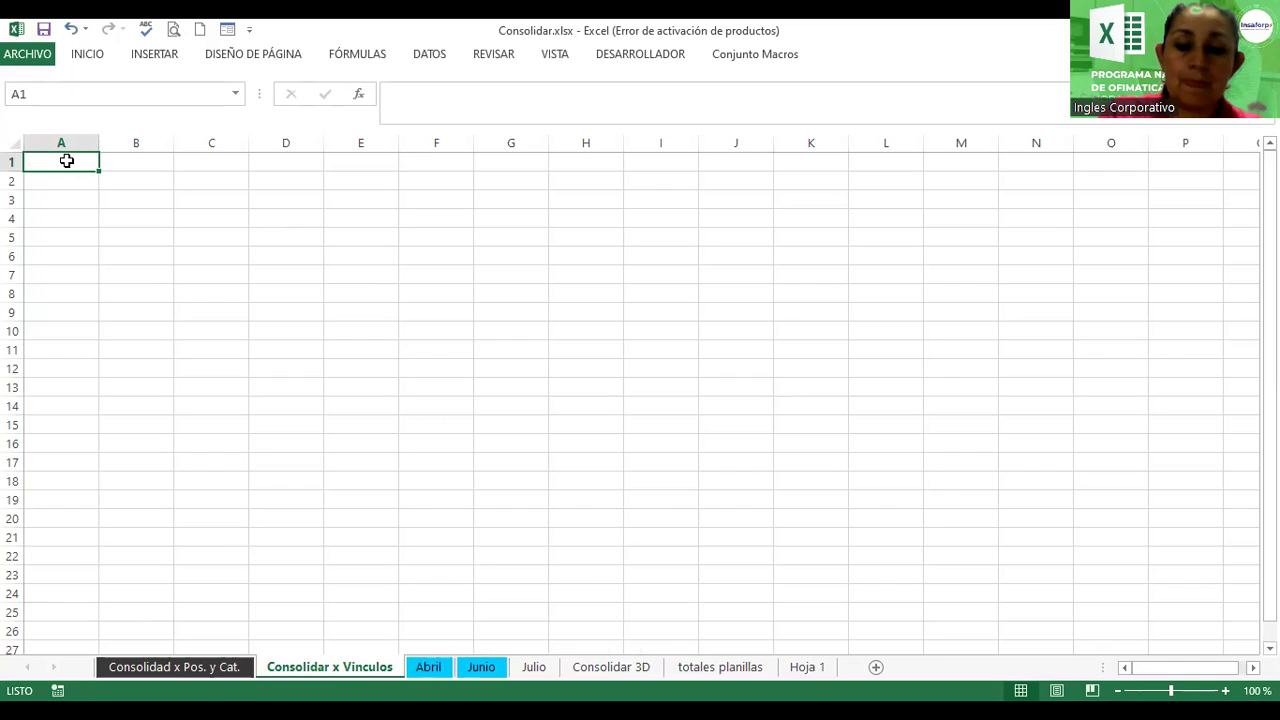
Step: Enter the title 'Consolidar por Vínculos y Rótulos de Datos' in A1
type("Consolidar p")
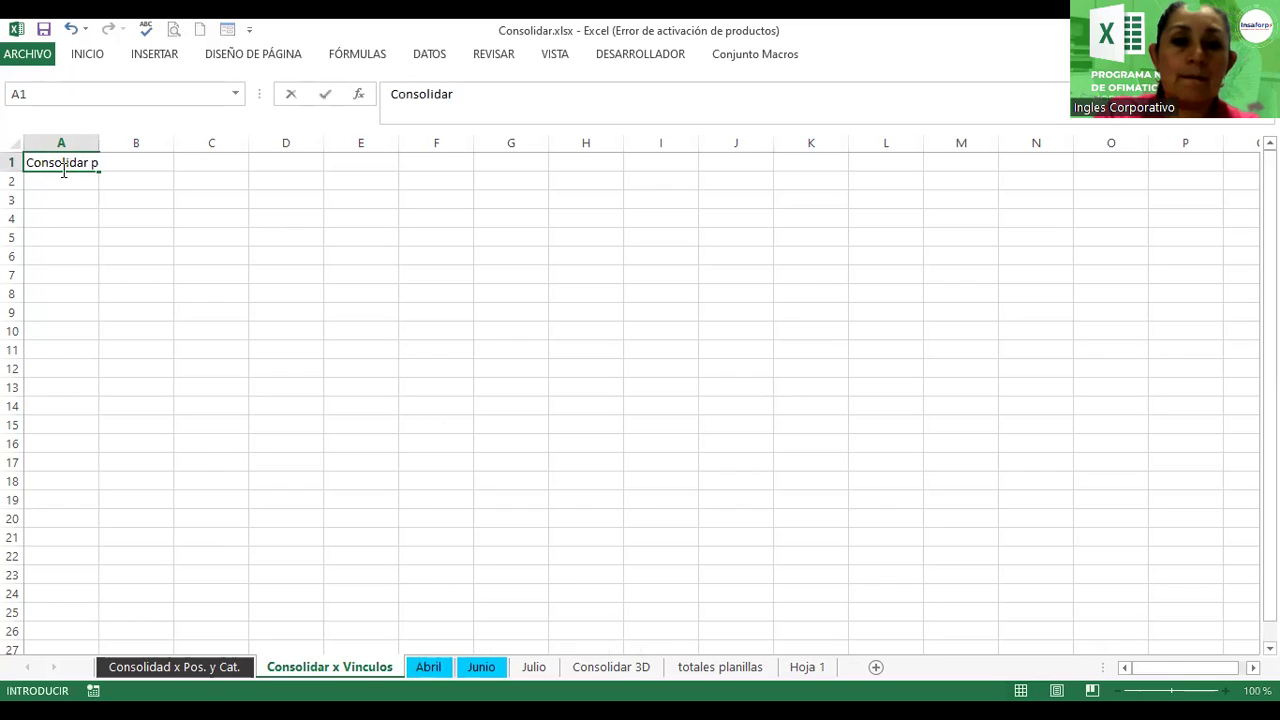
type("or Vínculos y Rótu")
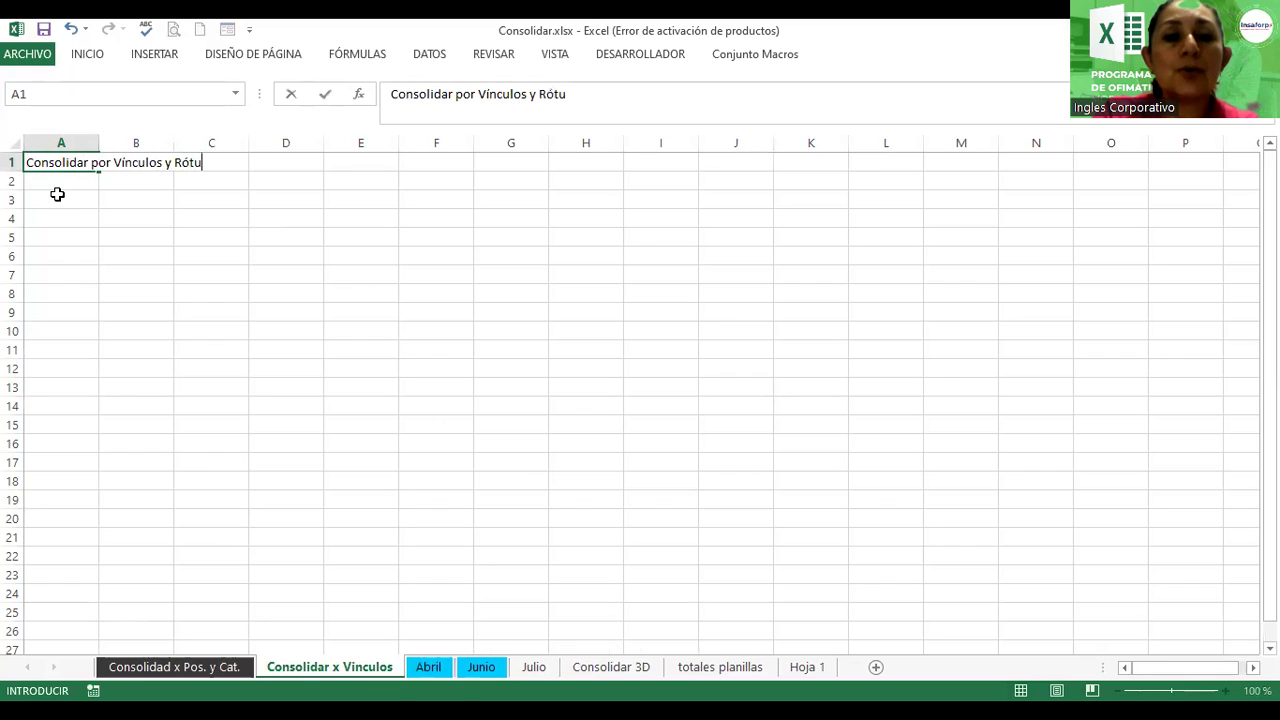
type("los de")
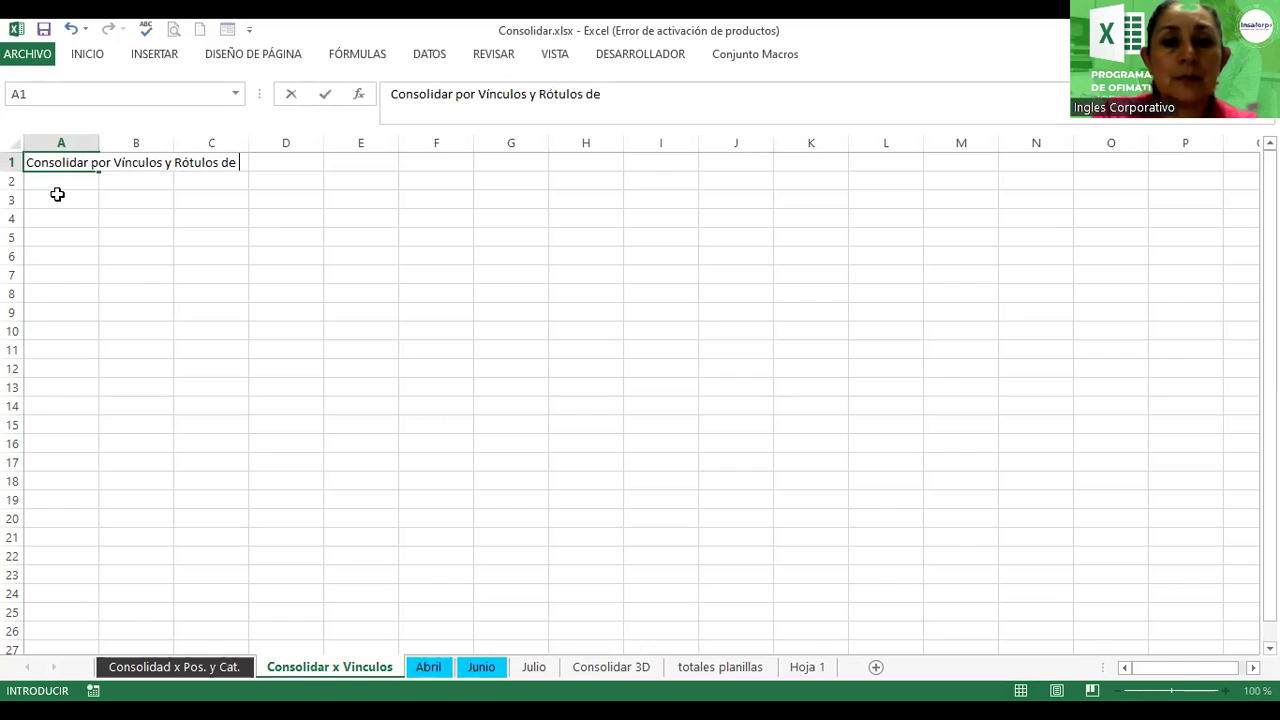
type(" DAtos")
key("BackSpace")
key("BackSpace")
key("BackSpace")
key("BackSpace")
type("atos")
key("Return")
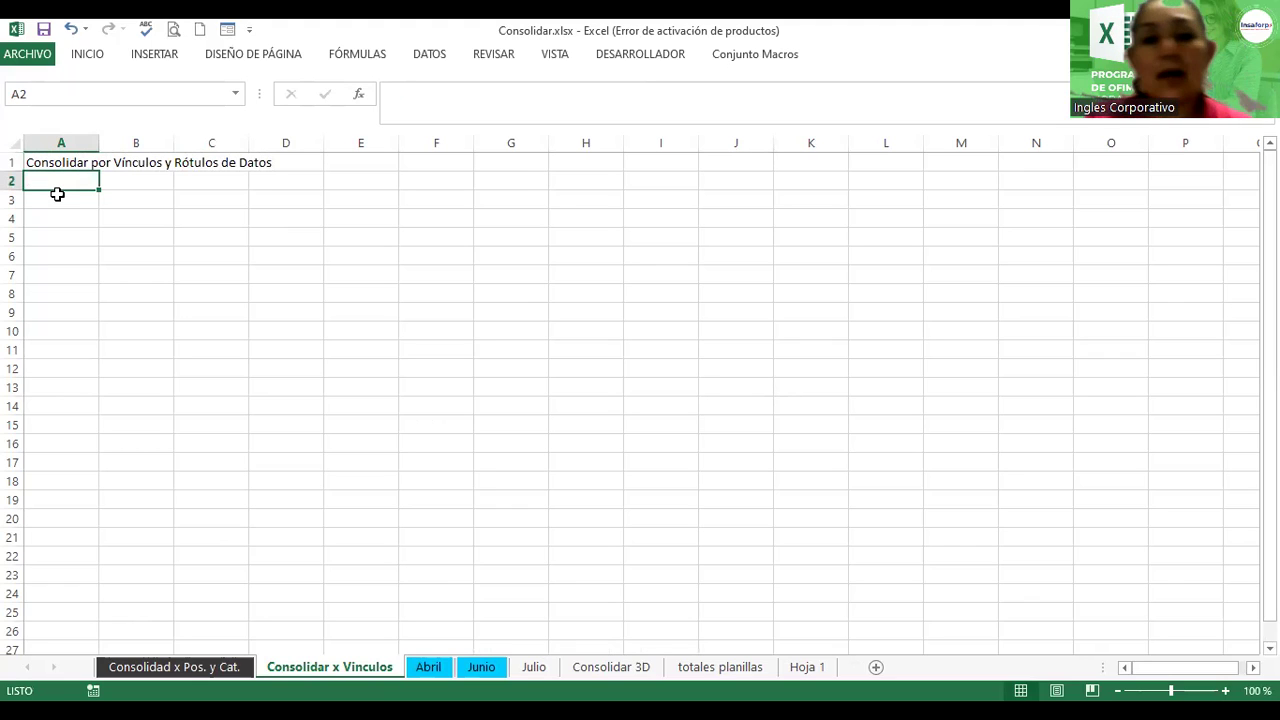
Step: Enlarge the A1 title font to 20 pt, give it a light fill, then select A3
left_click(56, 166)
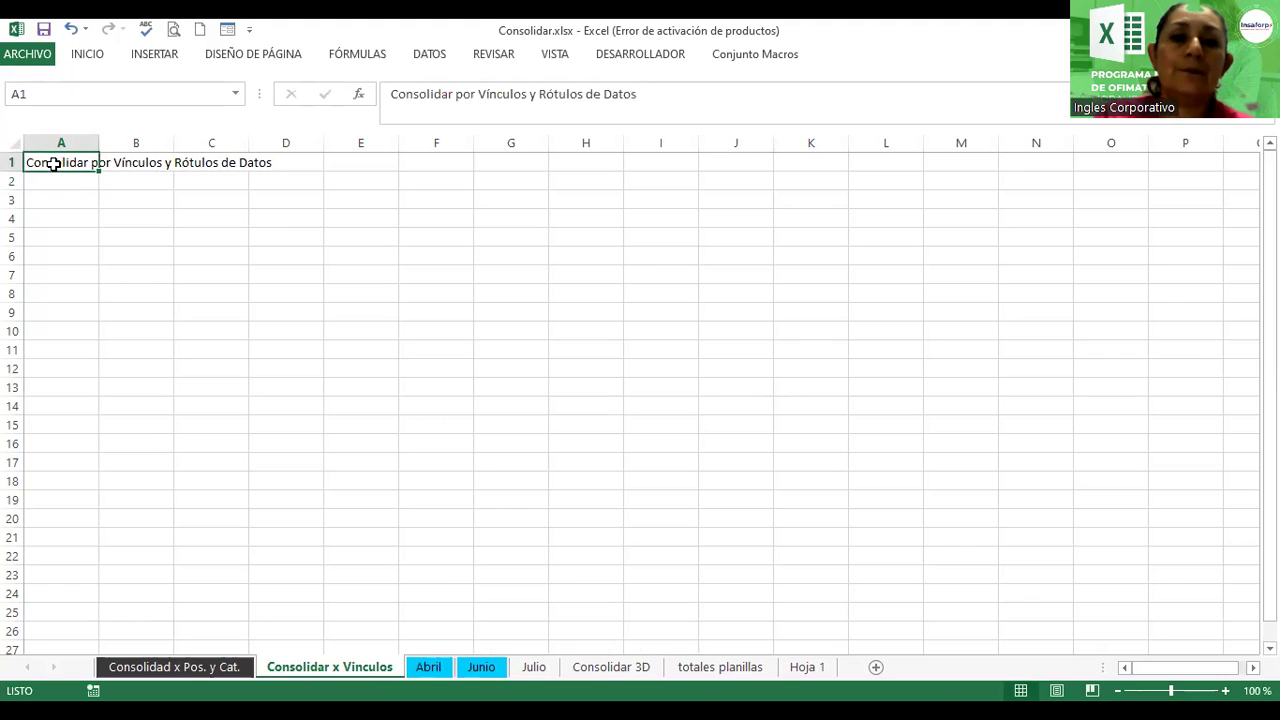
left_click(92, 58)
left_click(245, 88)
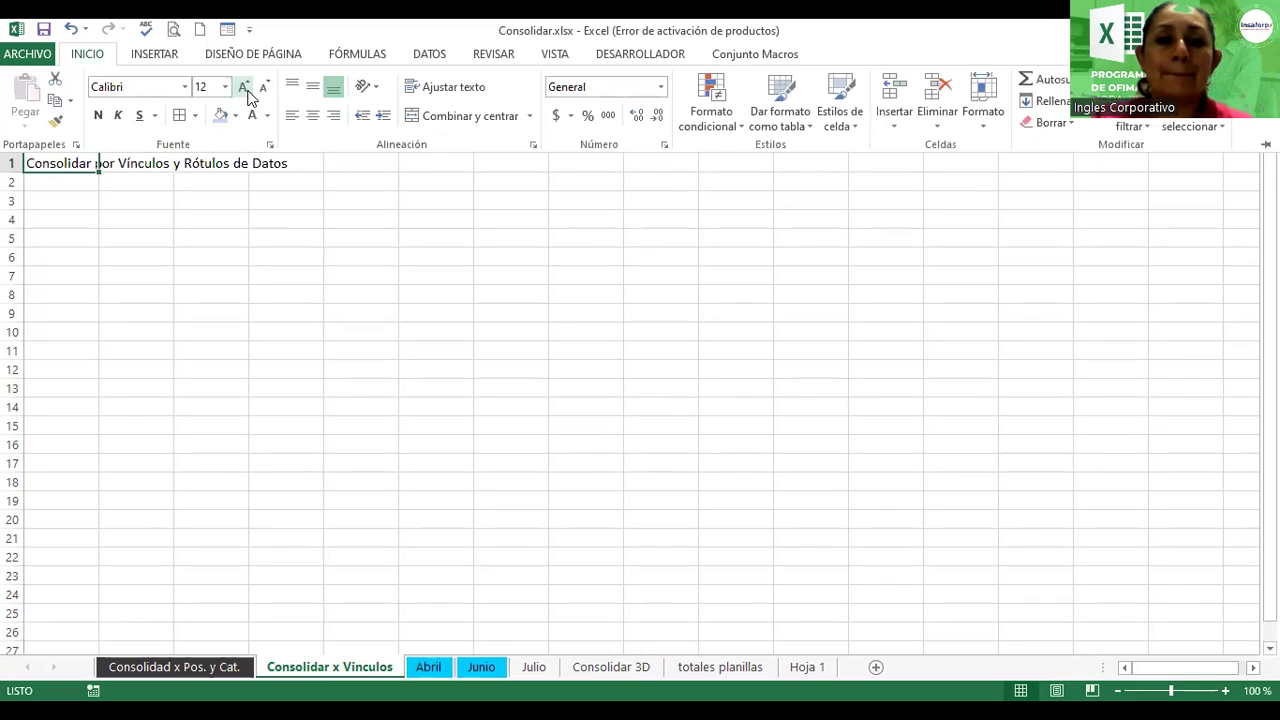
left_click(245, 88)
left_click(245, 88)
left_click(245, 88)
left_click(245, 88)
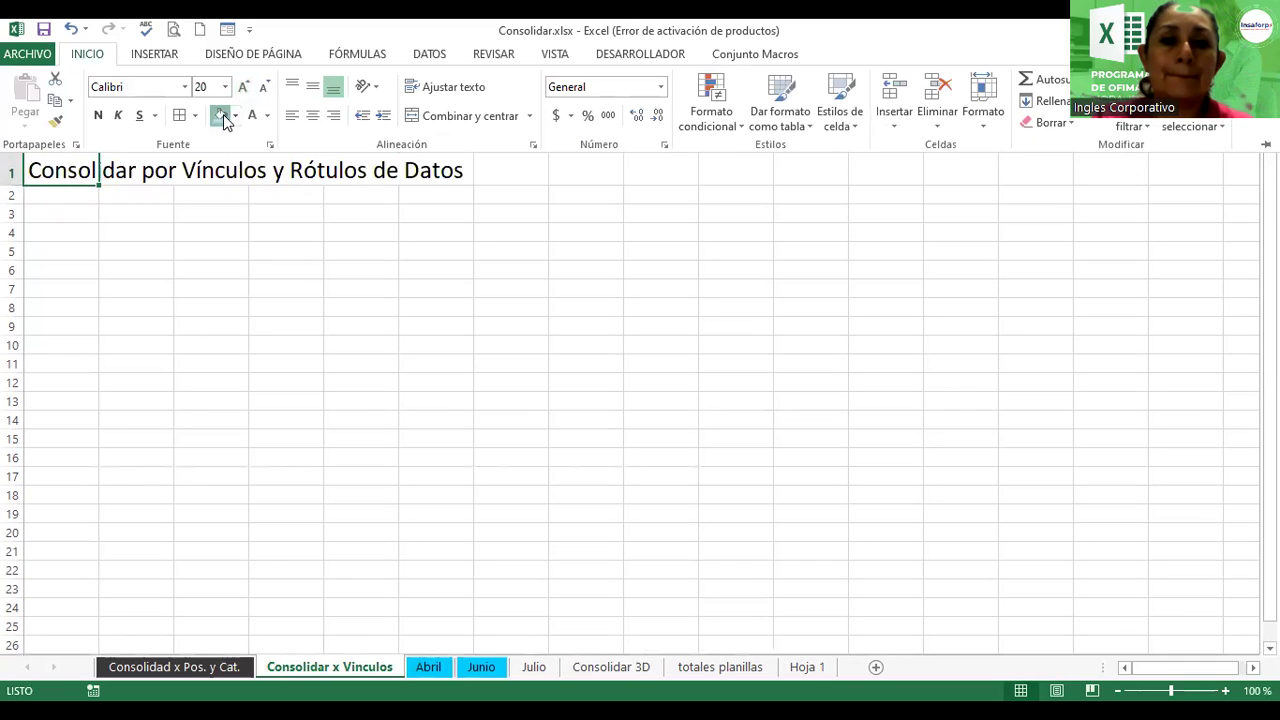
left_click(221, 114)
mouse_move(63, 166)
left_mouse_down()
mouse_move(508, 191)
mouse_move(563, 178)
left_mouse_up()
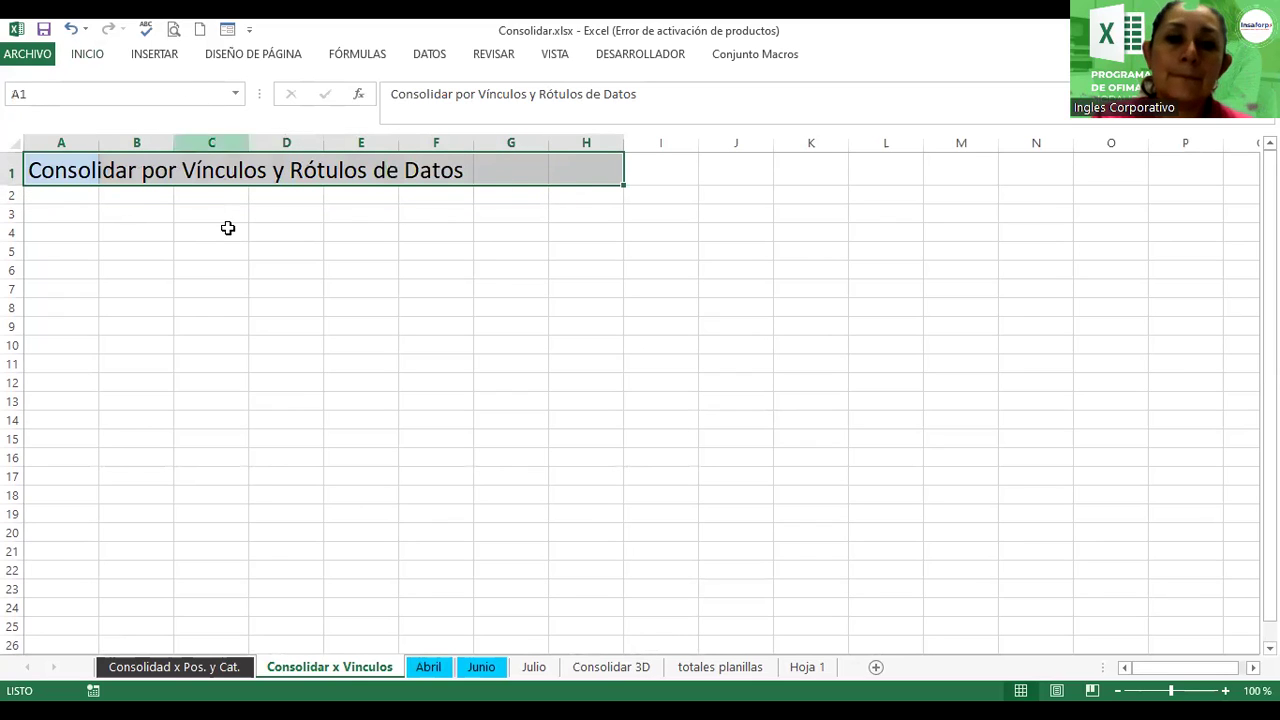
left_click(180, 214)
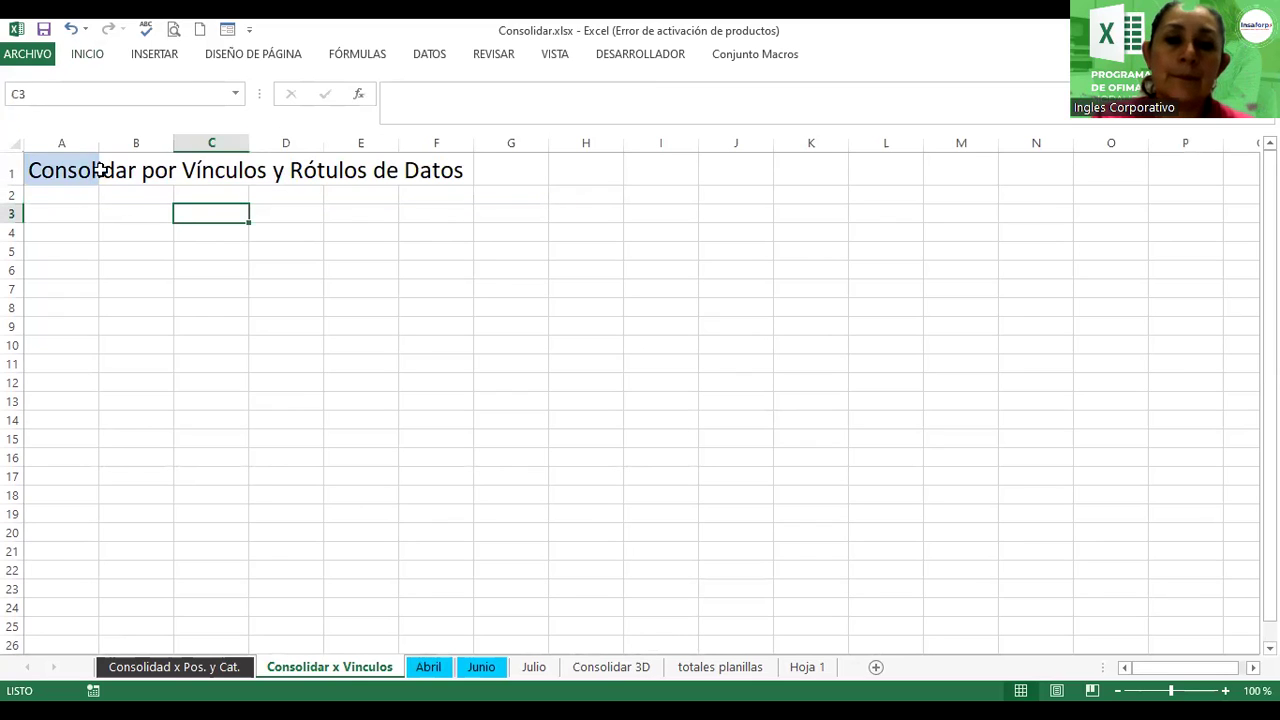
left_click(62, 216)
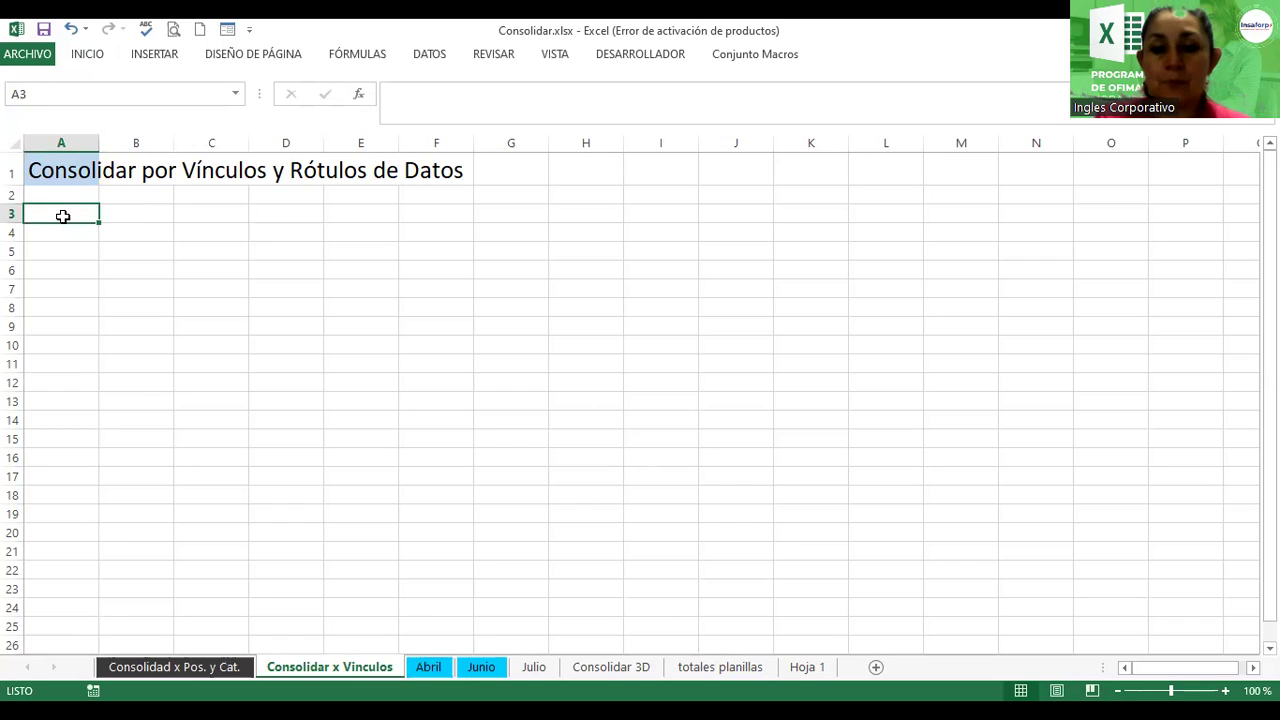
Step: Open the DATOS > Consolidar dialog with Suma as the function
right_click(320, 670)
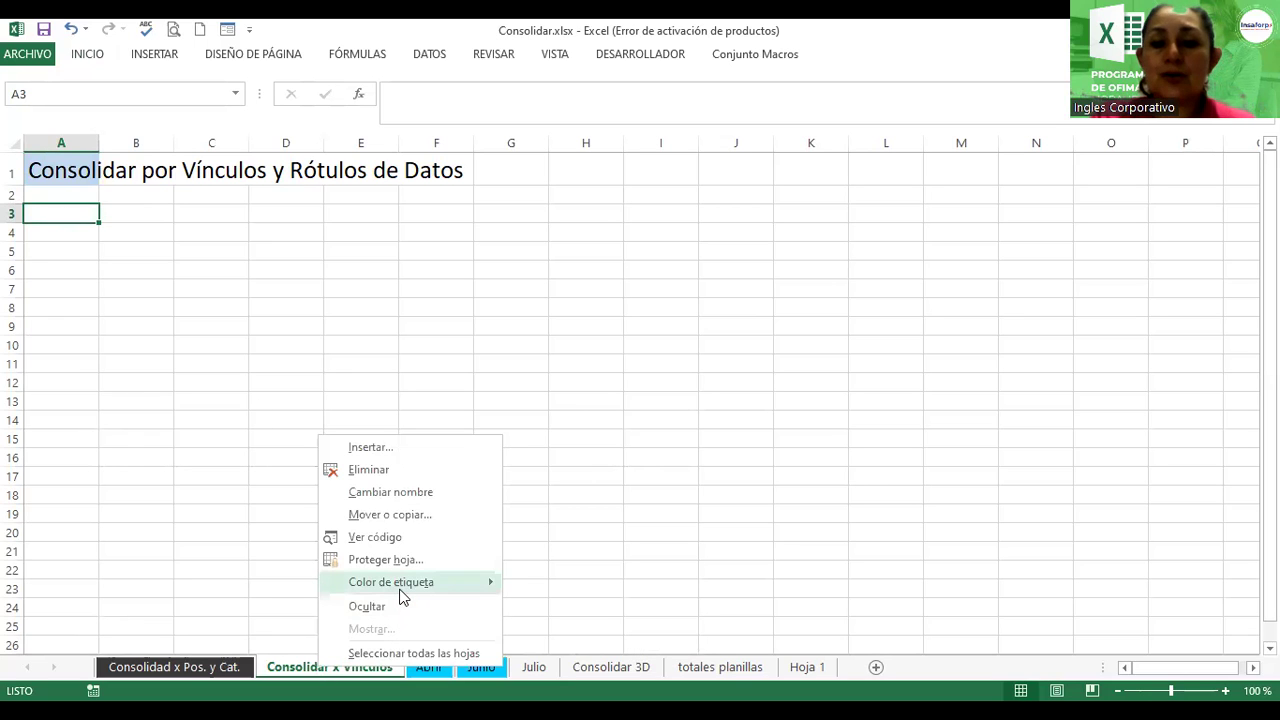
mouse_move(391, 582)
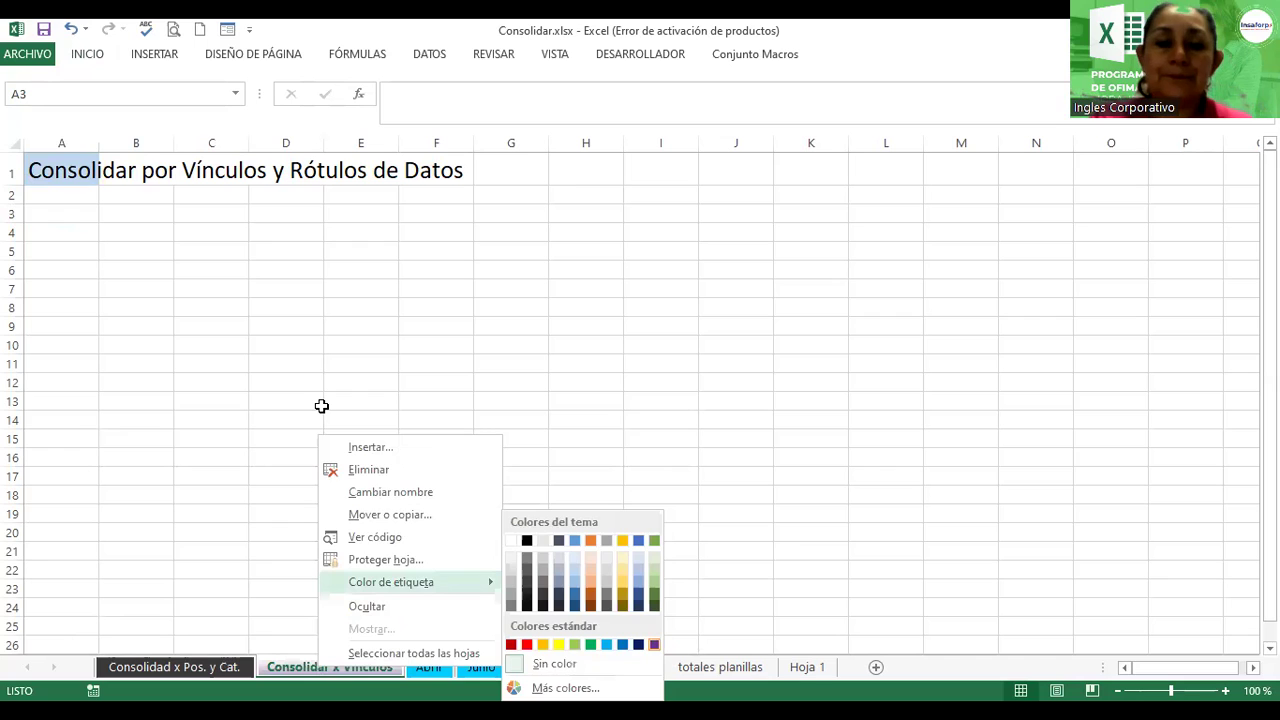
key("Escape")
key("Escape")
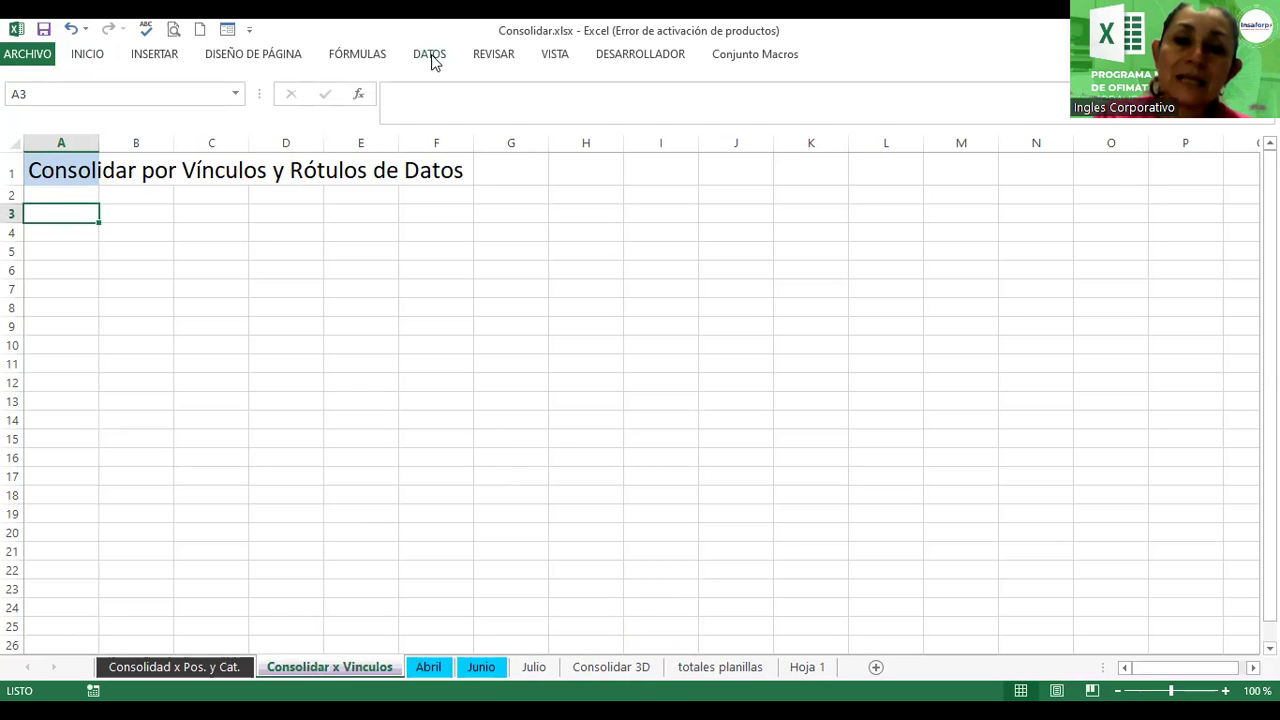
left_click(432, 58)
left_click(838, 98)
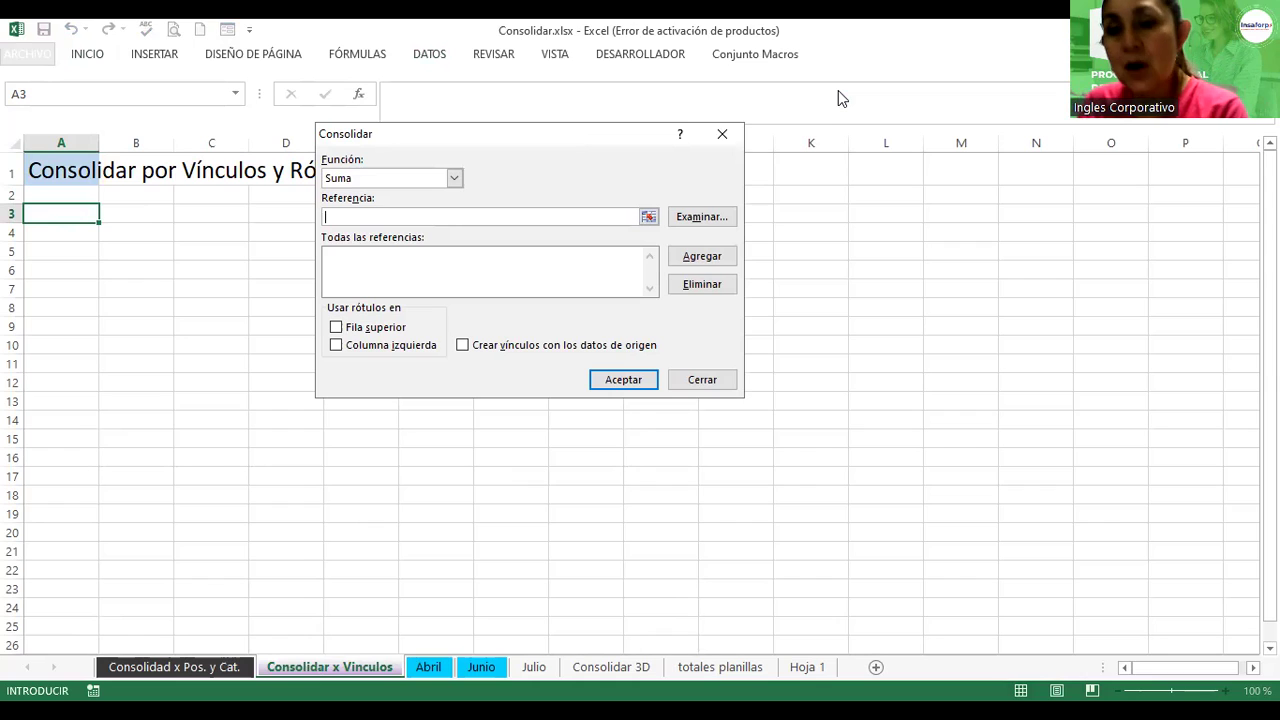
Step: Add the named ranges Enero, febrero, marzo and abril as consolidation references
type("Enero")
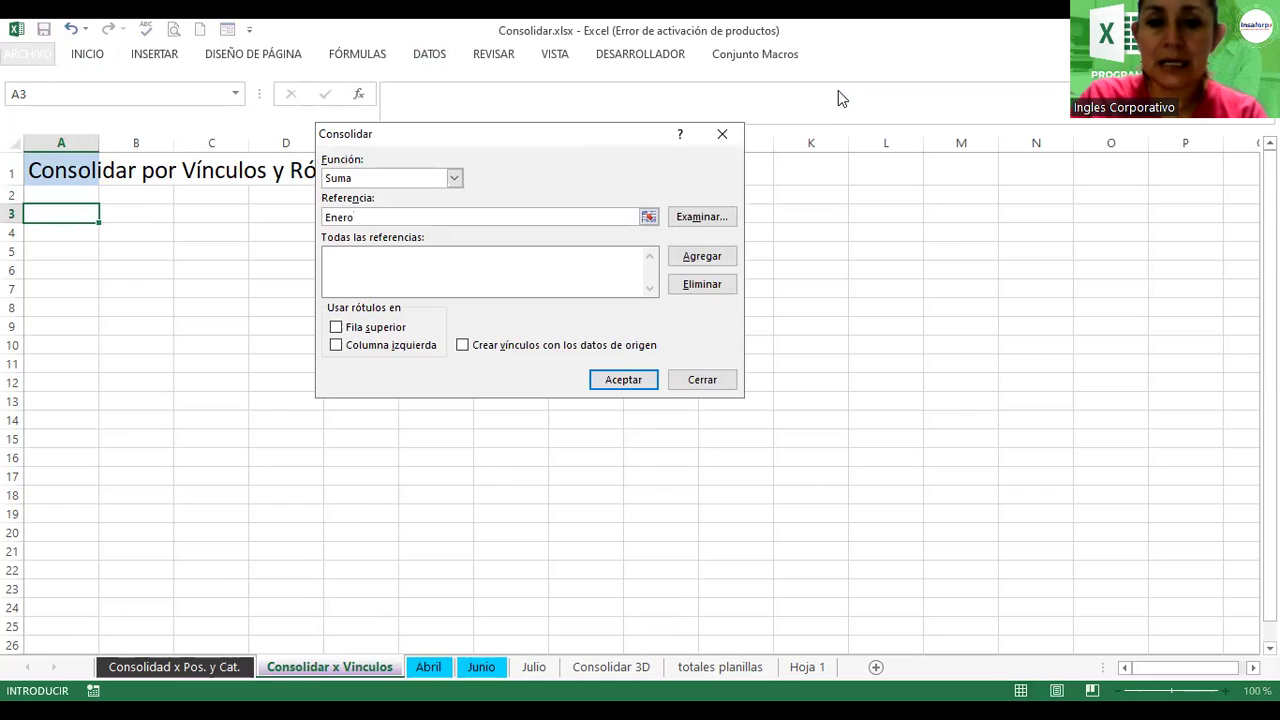
left_click(702, 256)
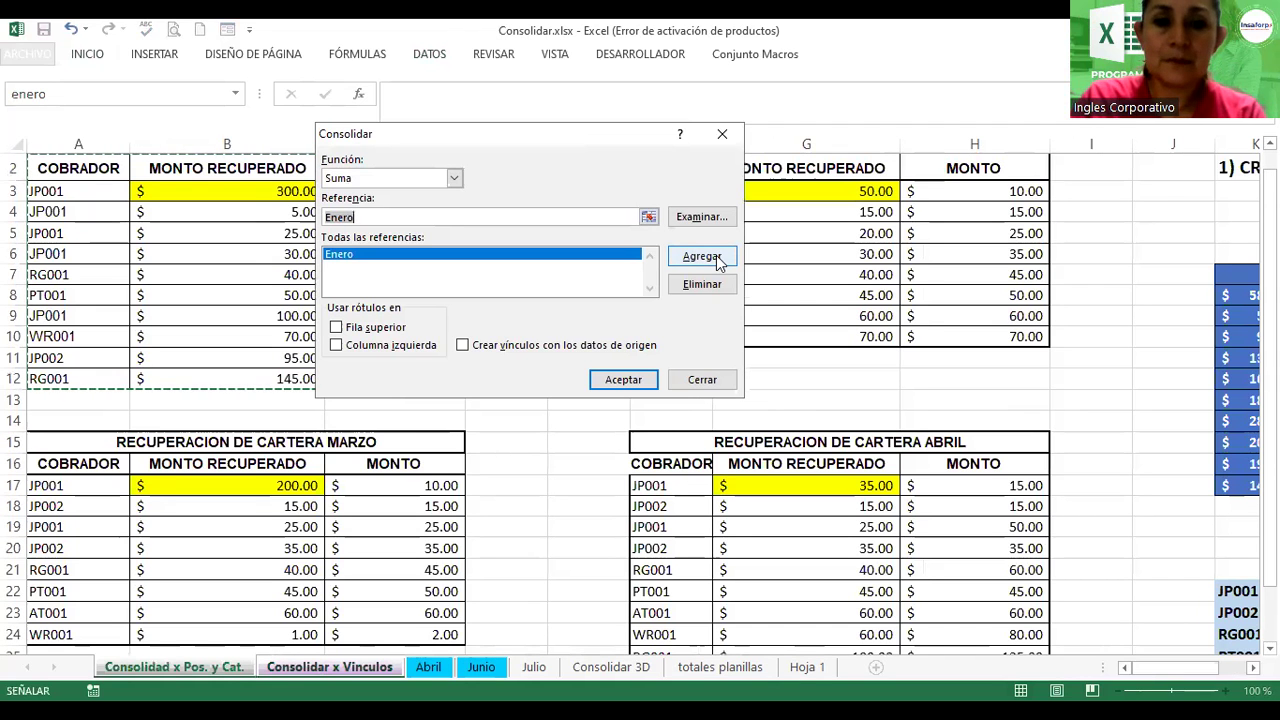
left_click(582, 216)
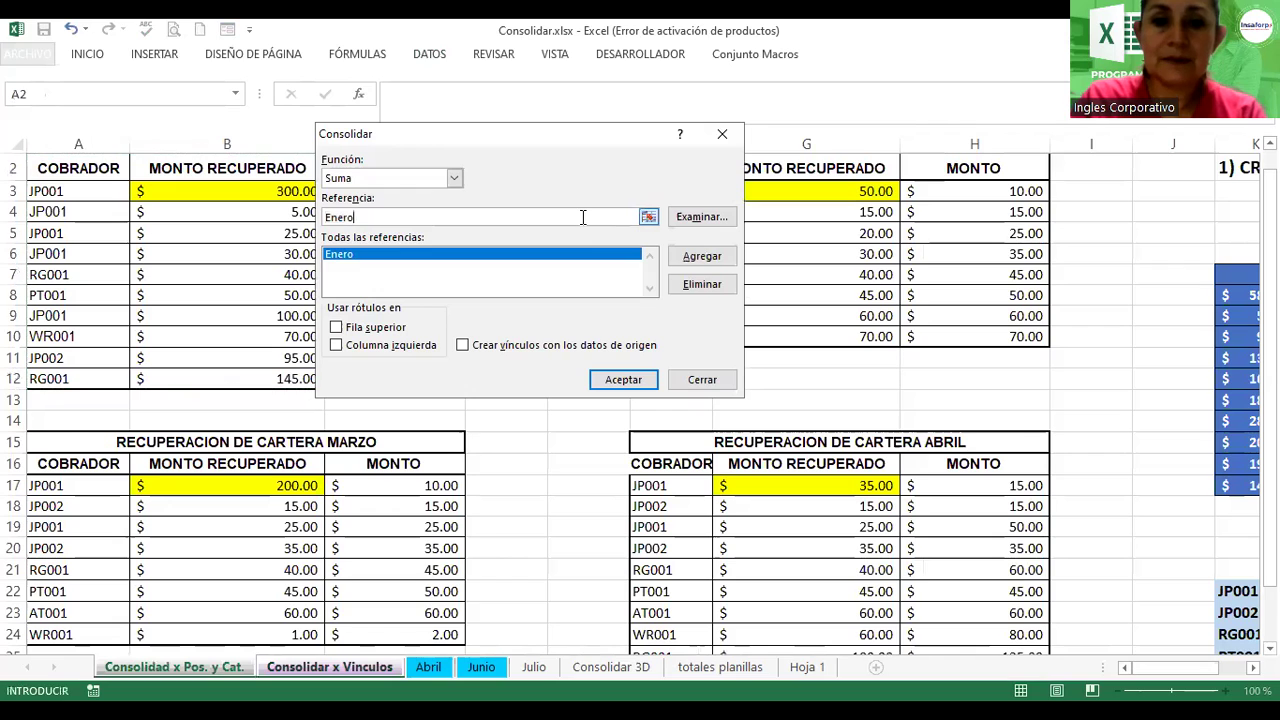
key("BackSpace")
key("BackSpace")
key("BackSpace")
key("BackSpace")
key("BackSpace")
type("eb")
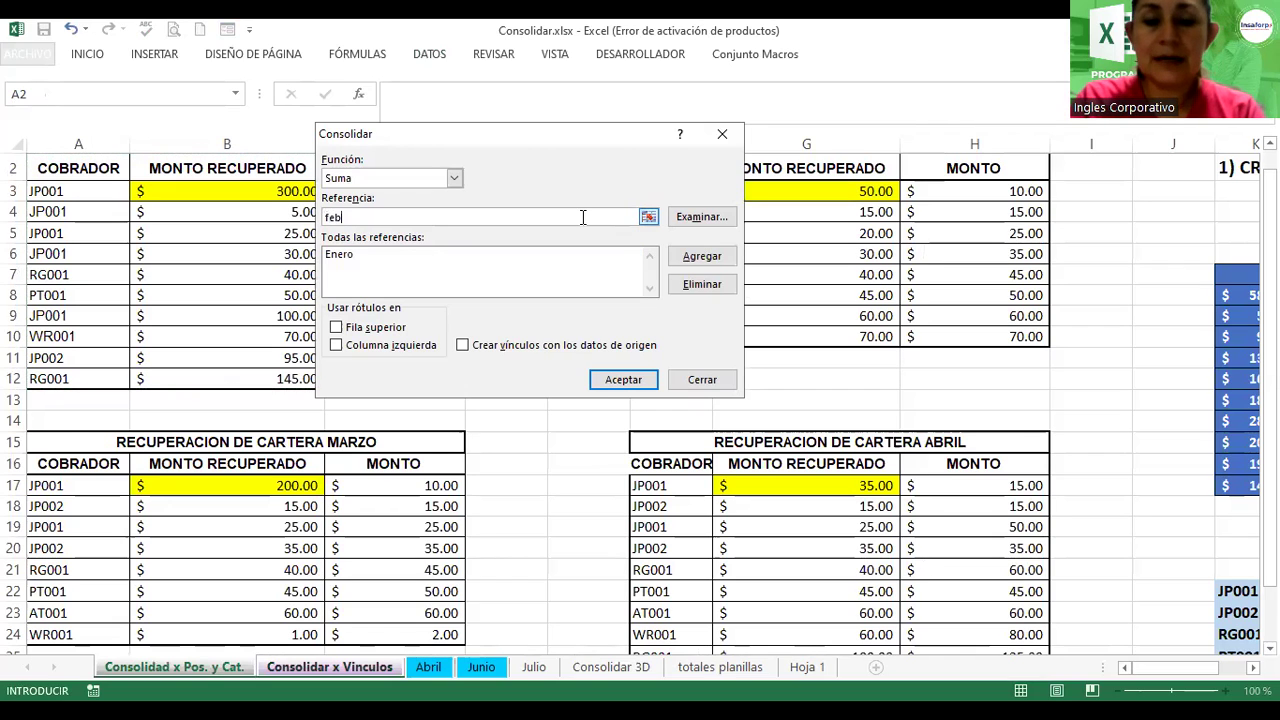
type("rero")
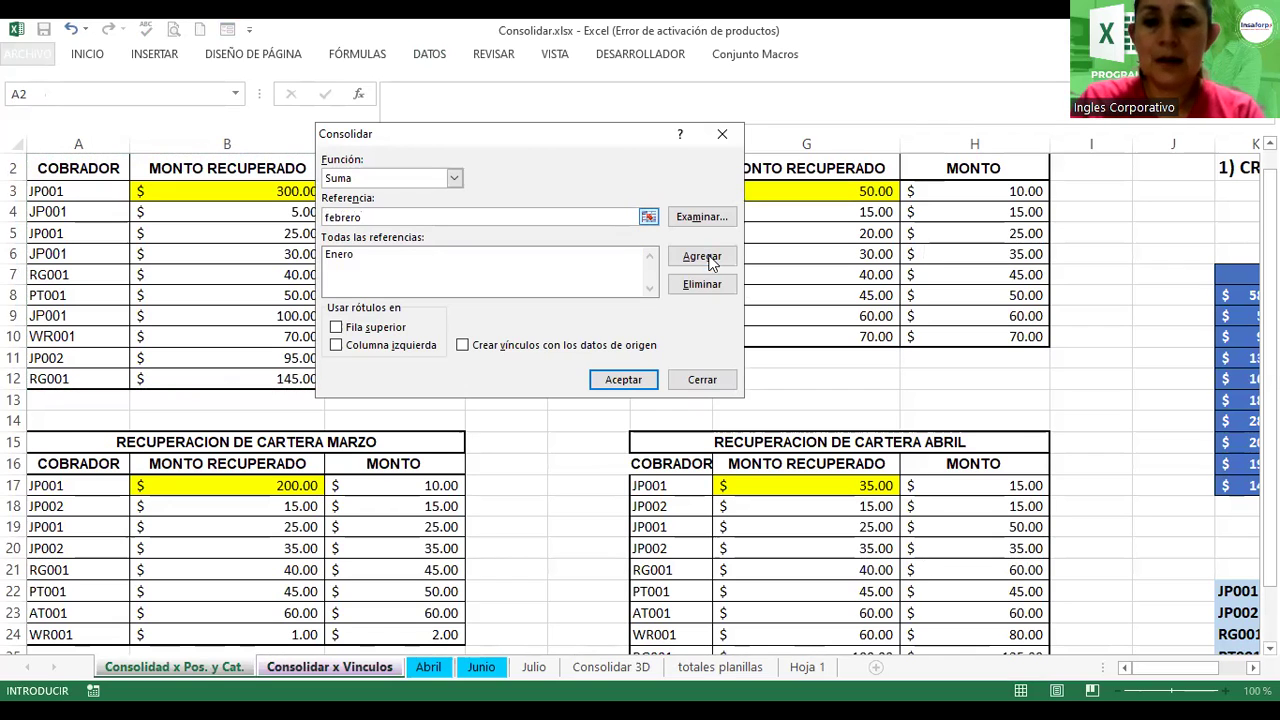
left_click(706, 258)
type("marzo")
left_click(706, 258)
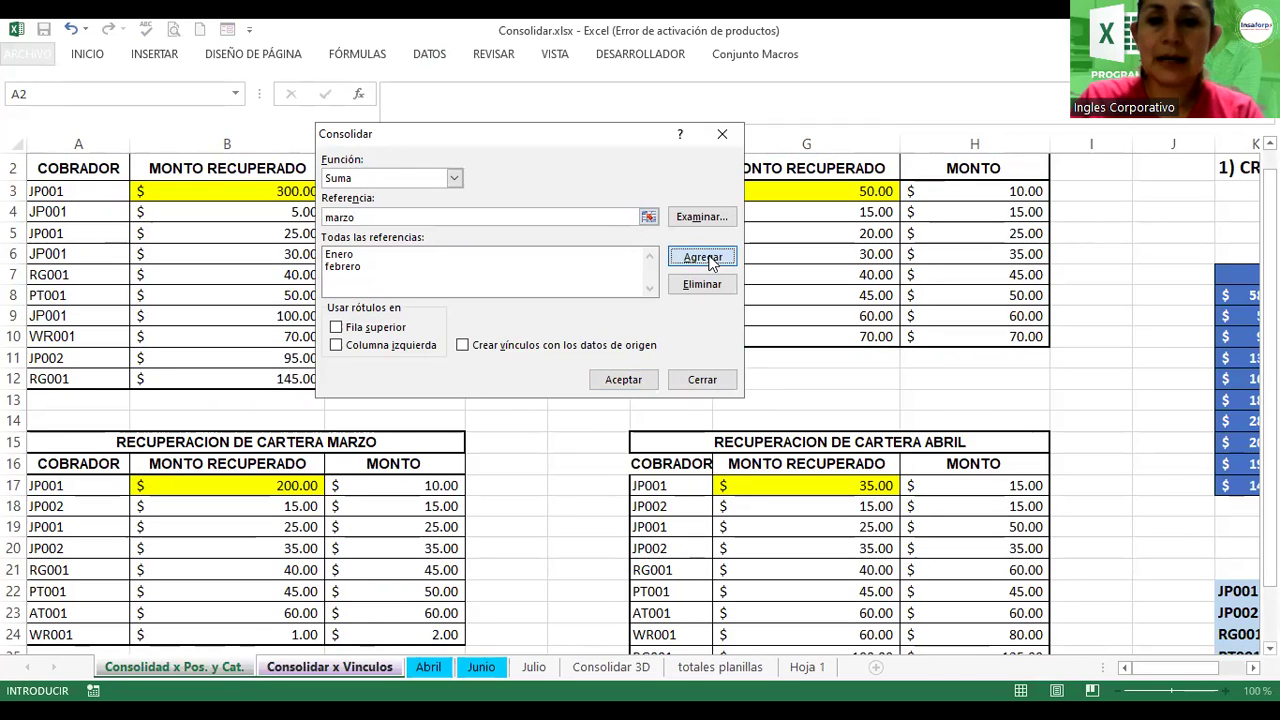
type("abril")
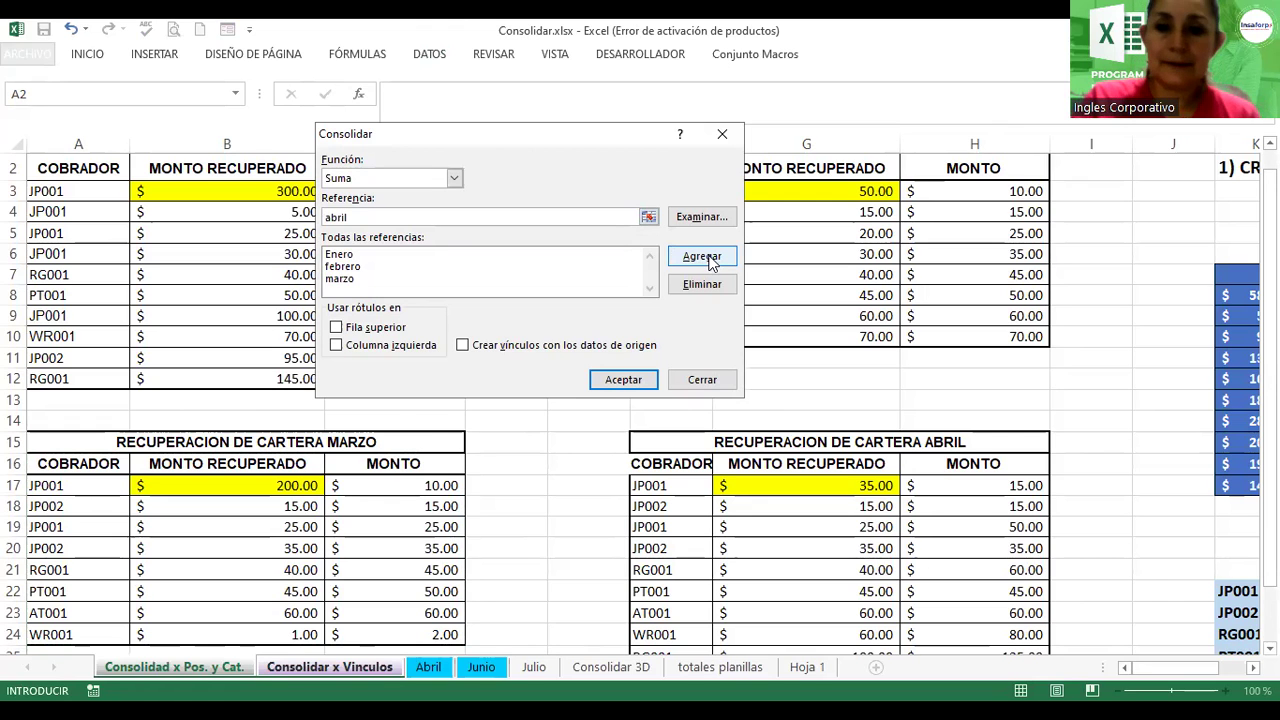
left_click(706, 258)
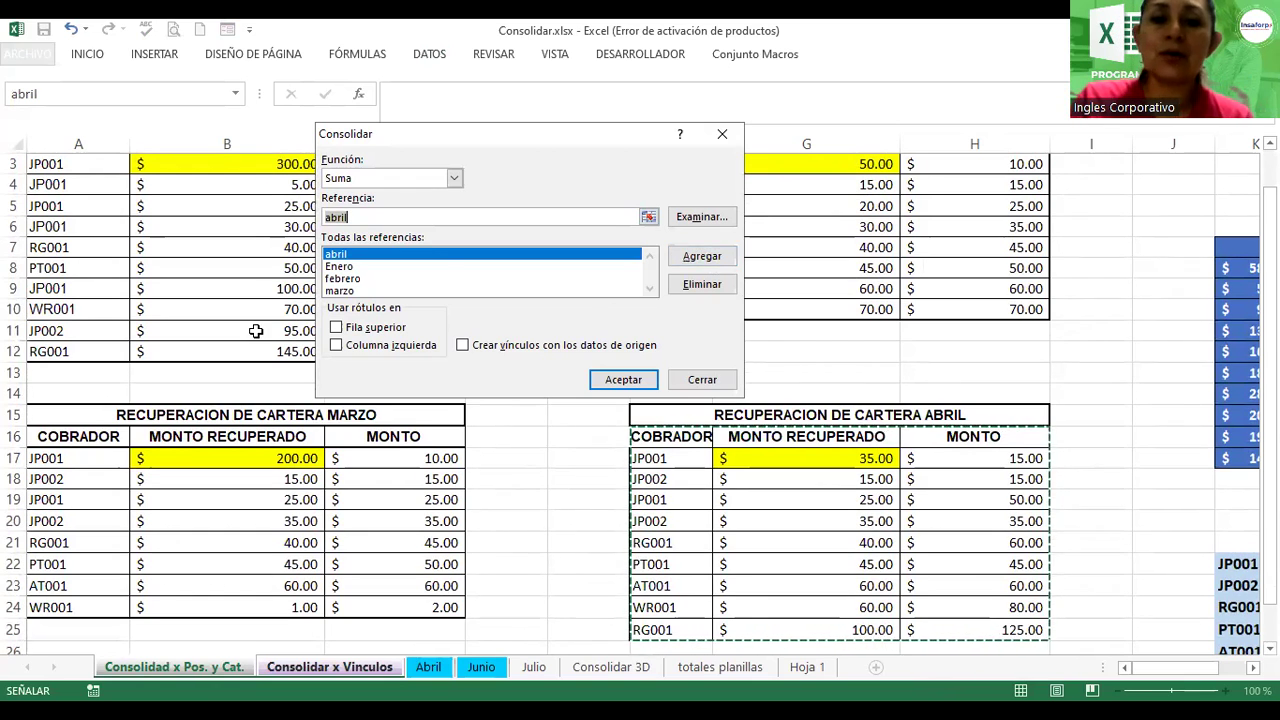
Step: Consolidate using Fila superior, Columna izquierda and links to source data
left_click(336, 329)
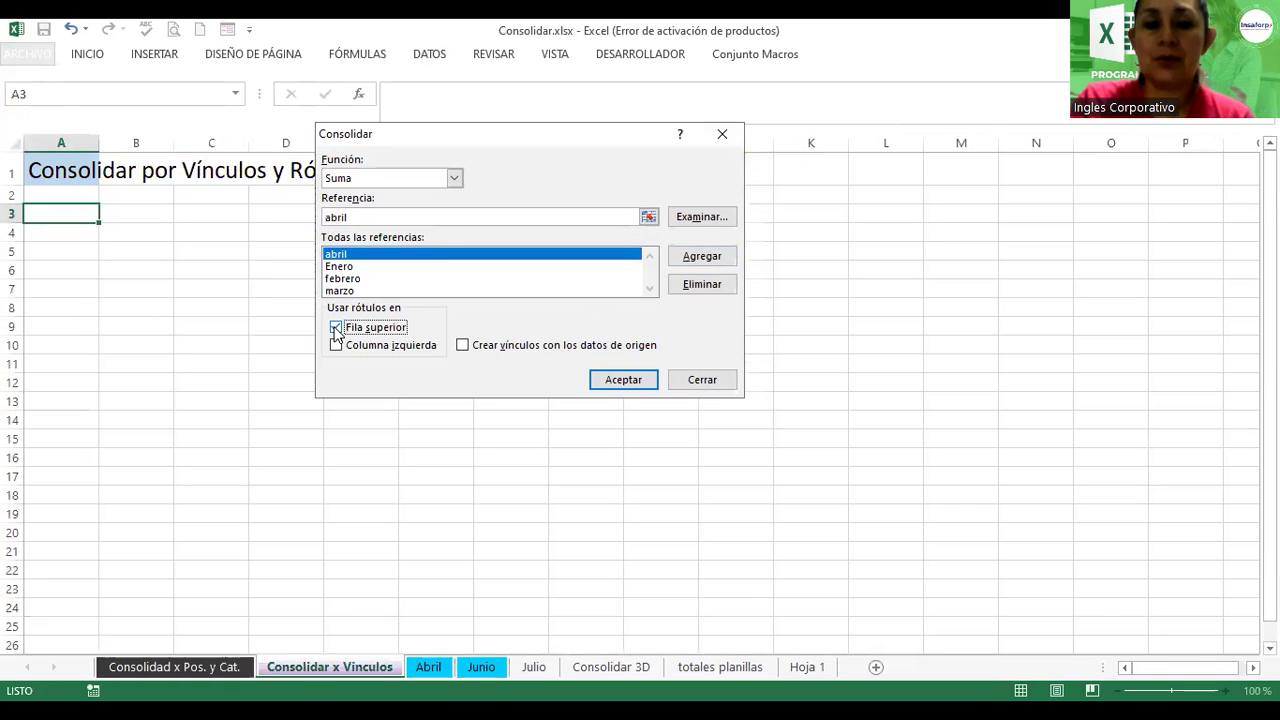
left_click(337, 346)
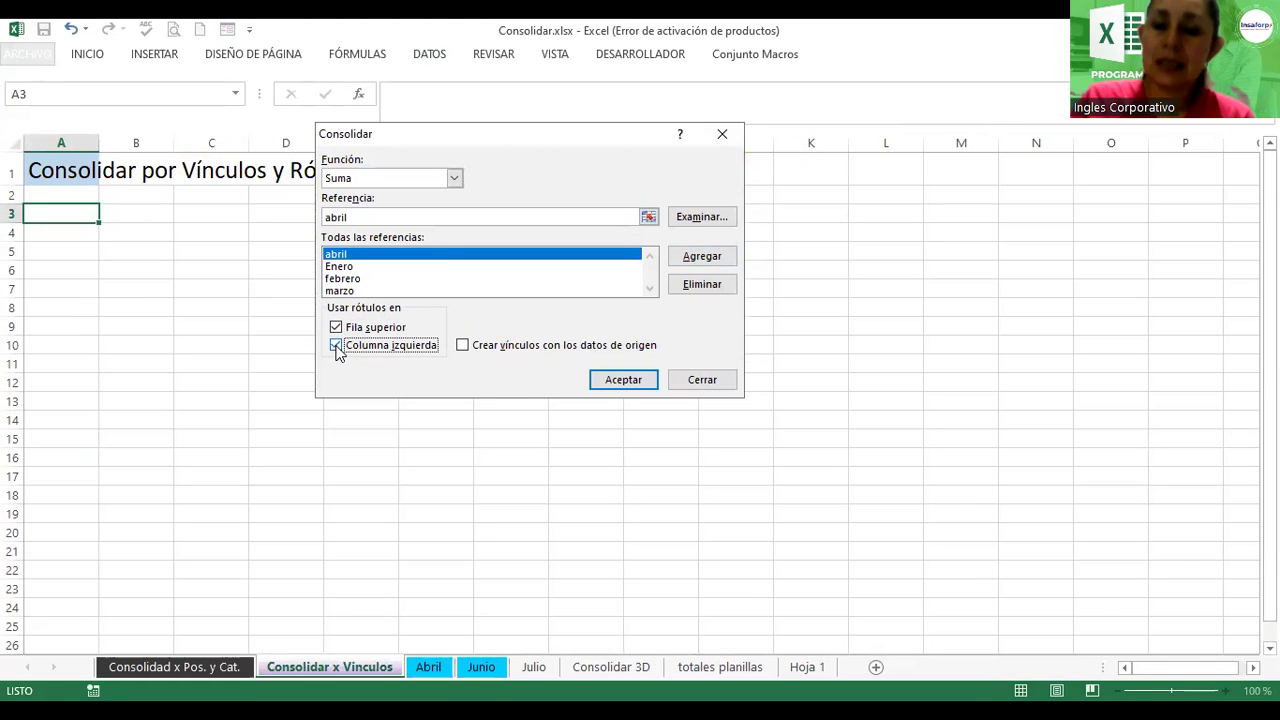
left_click(466, 347)
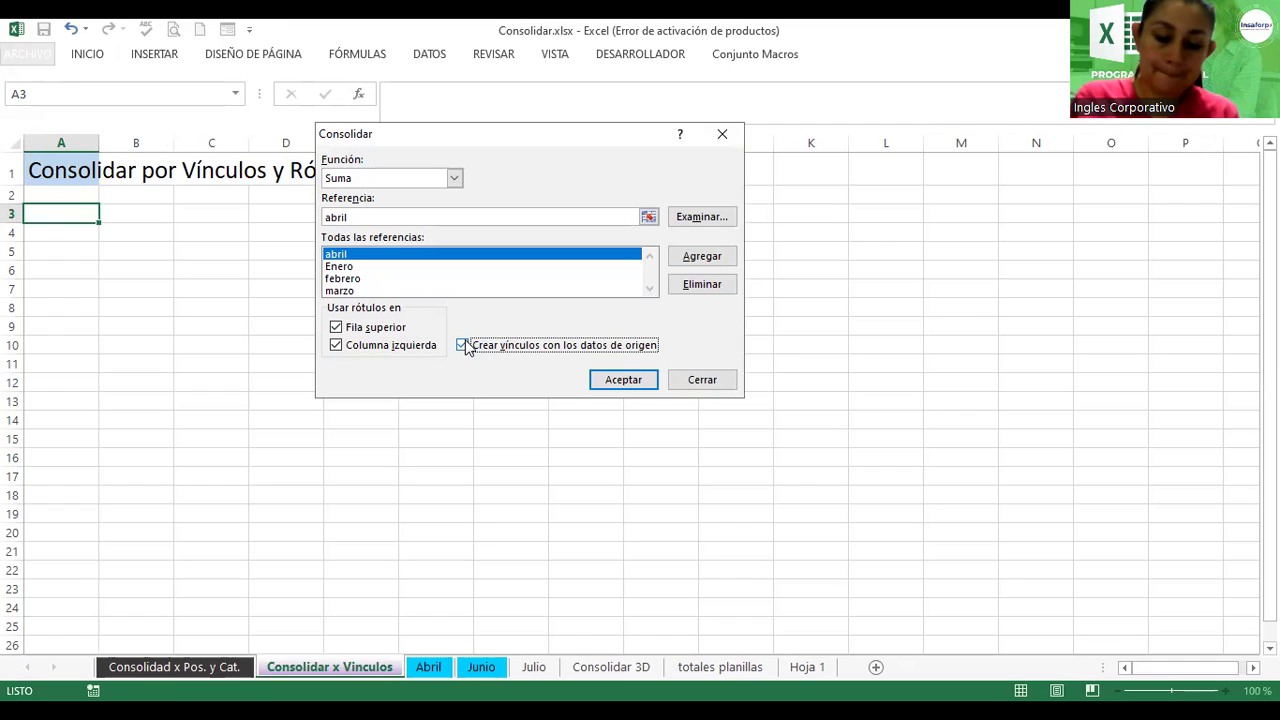
left_click(624, 381)
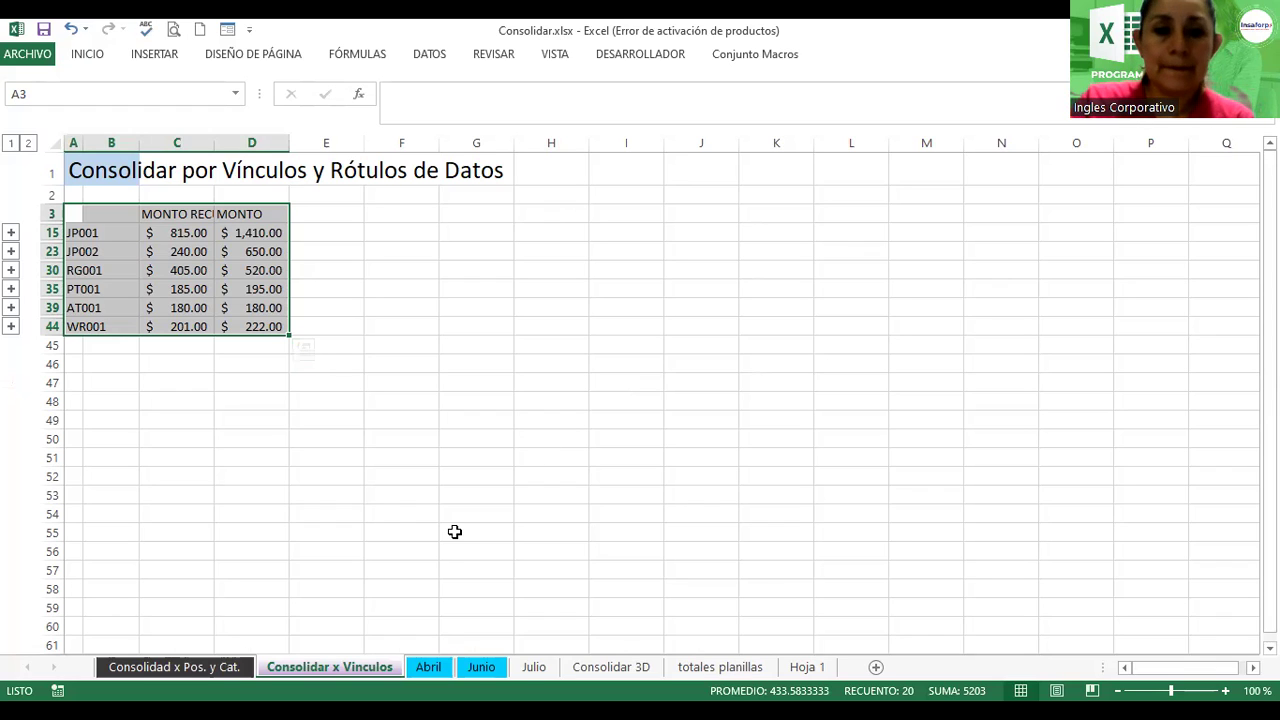
left_click(225, 668)
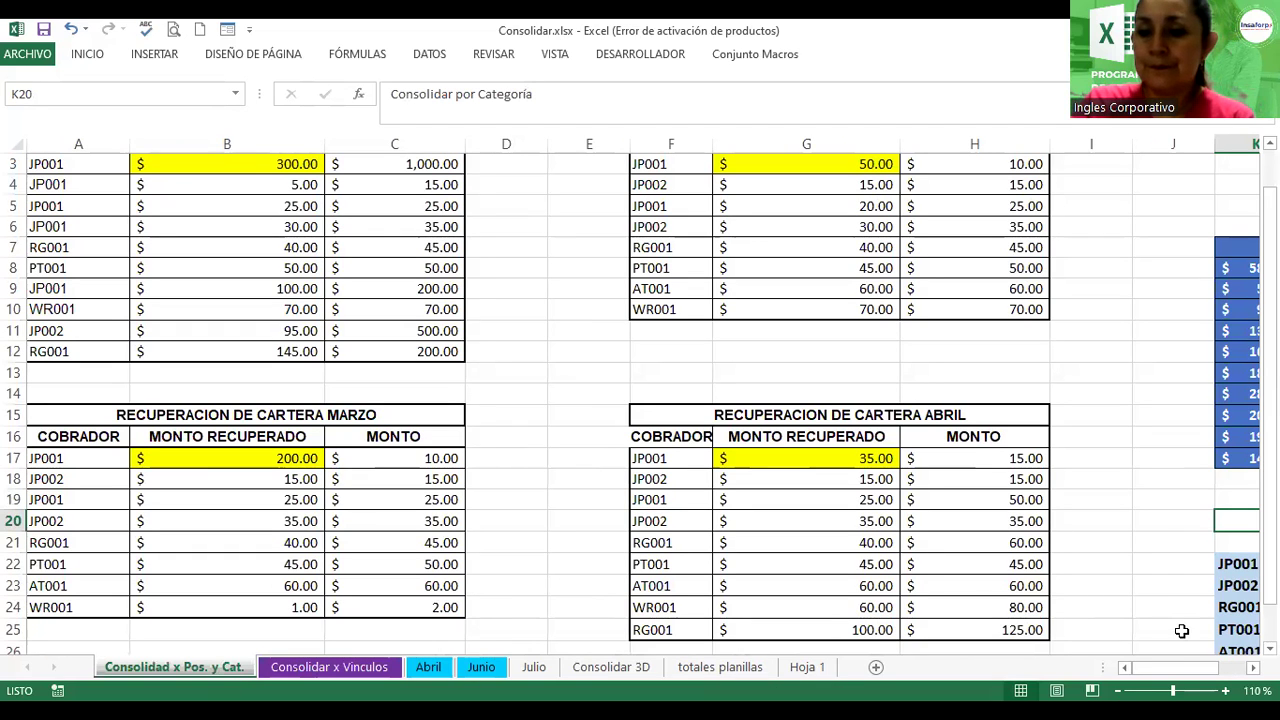
left_click_drag(1157, 673, 1221, 670)
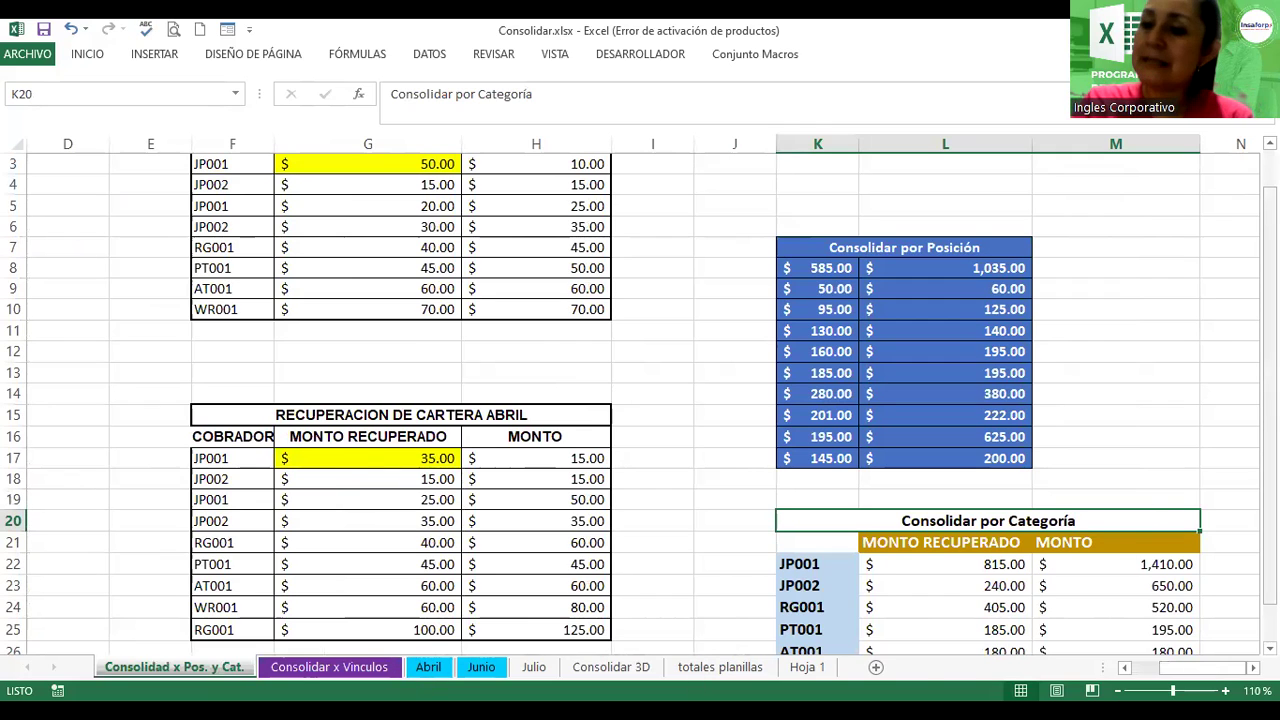
scroll(640, 400, "down", 1)
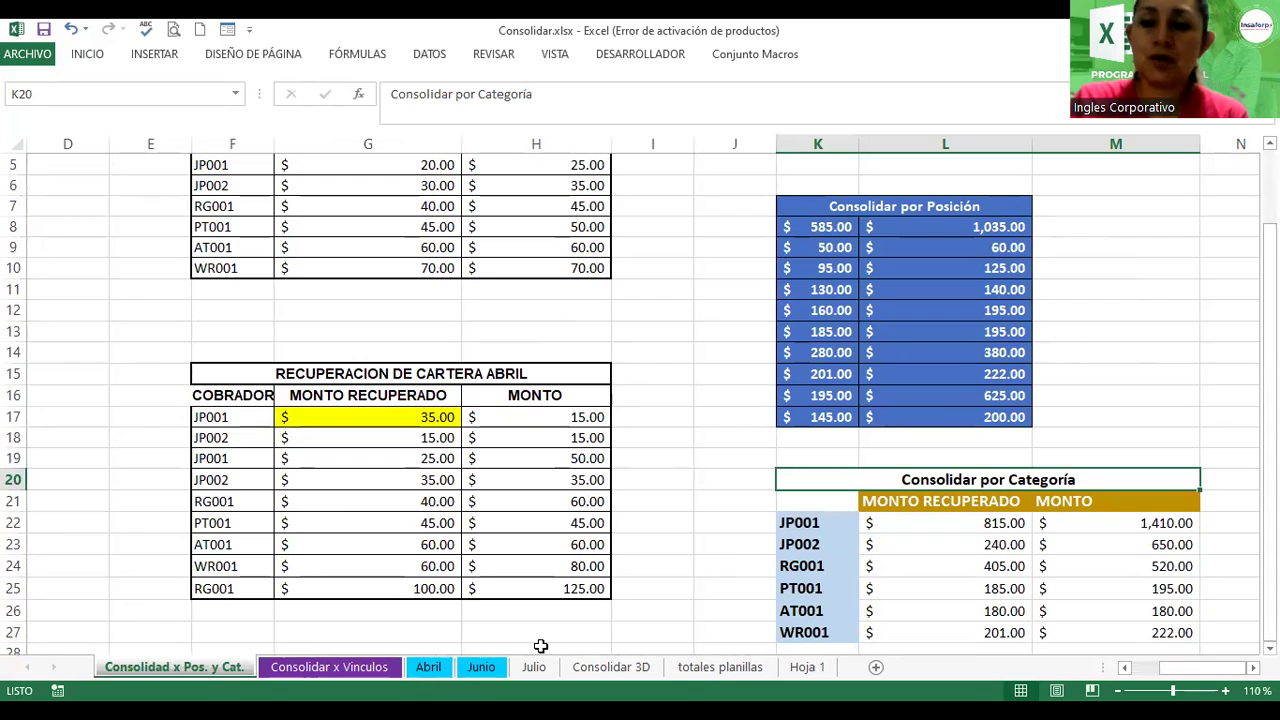
left_click(313, 664)
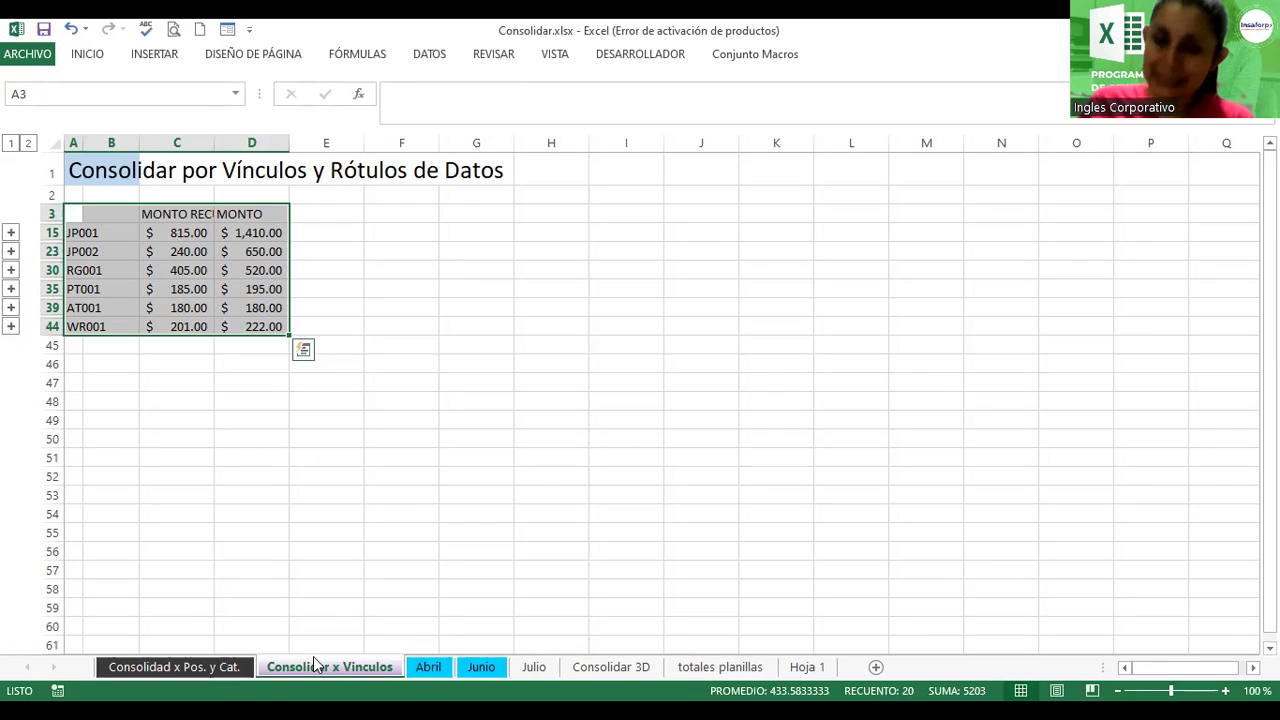
left_click(225, 668)
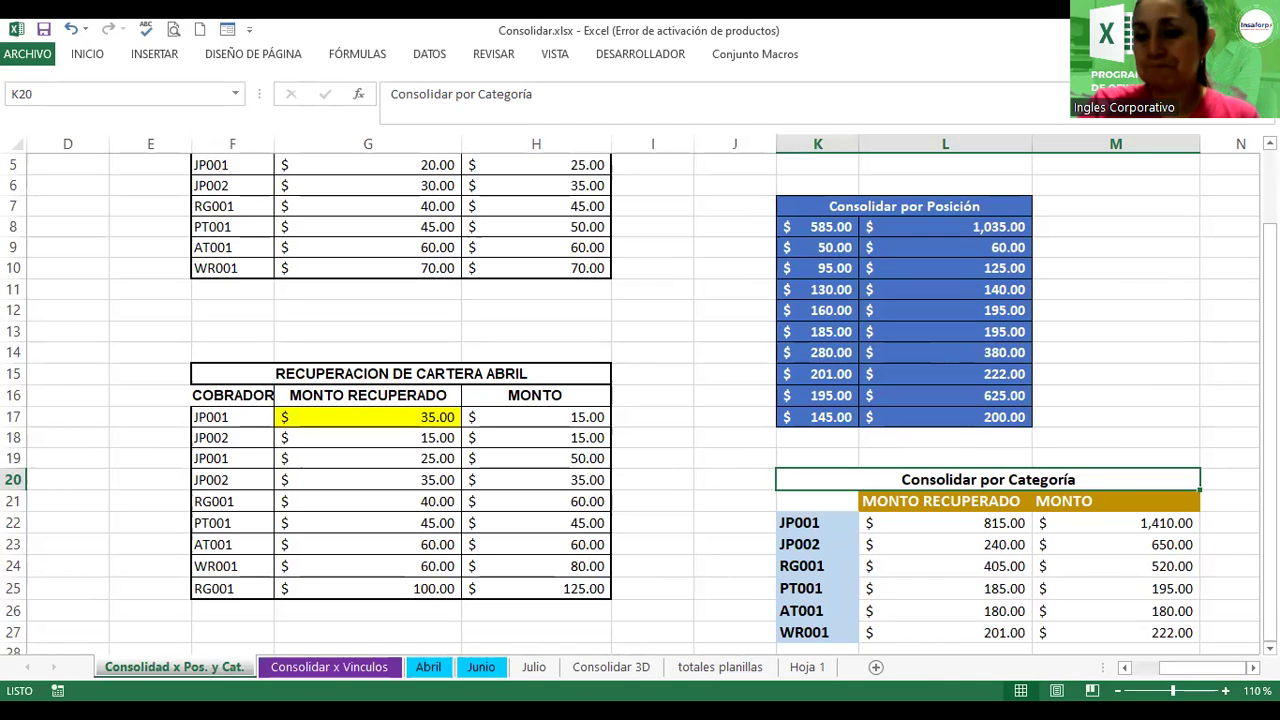
left_click(958, 316)
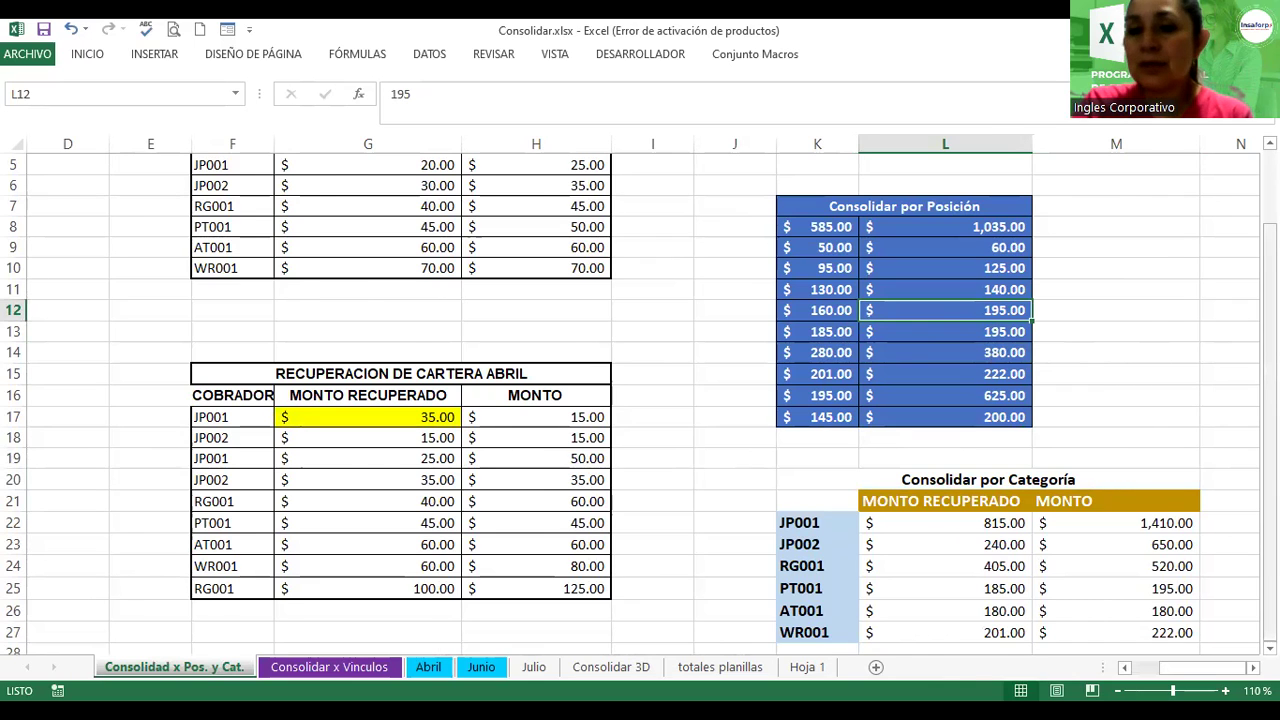
scroll(1157, 500, "up", 2)
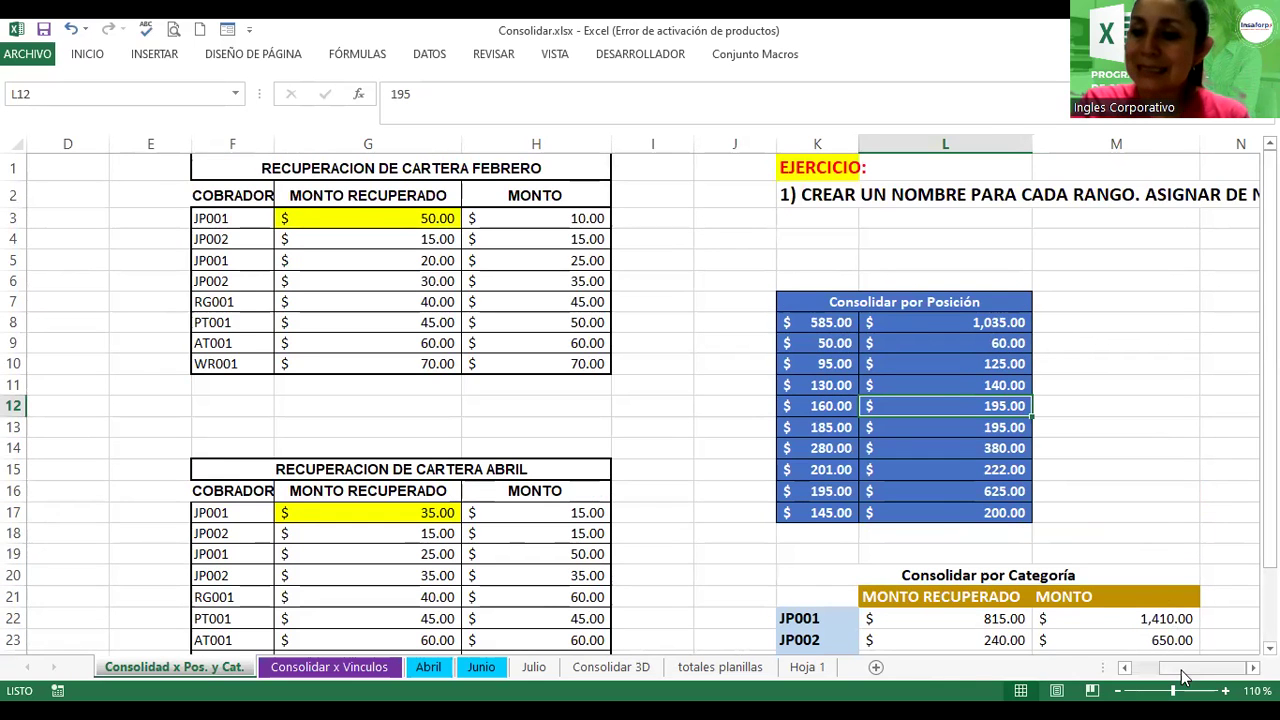
left_click(1138, 668)
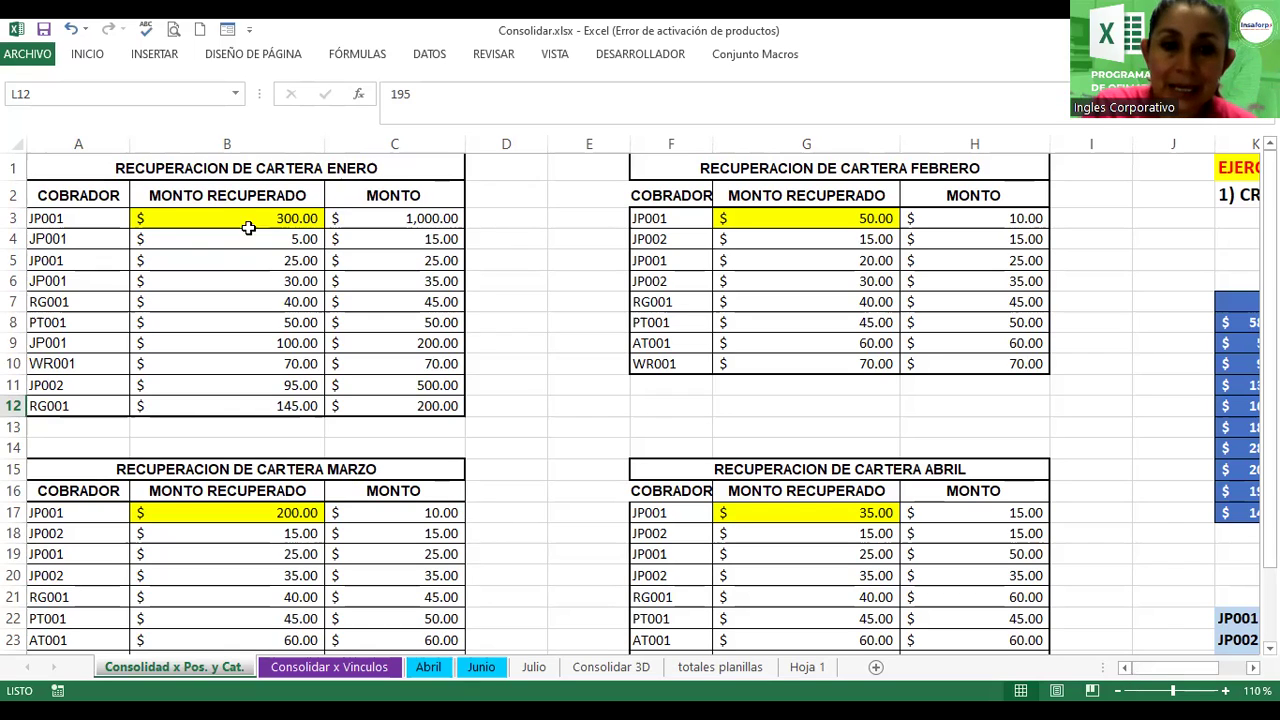
left_click(218, 221)
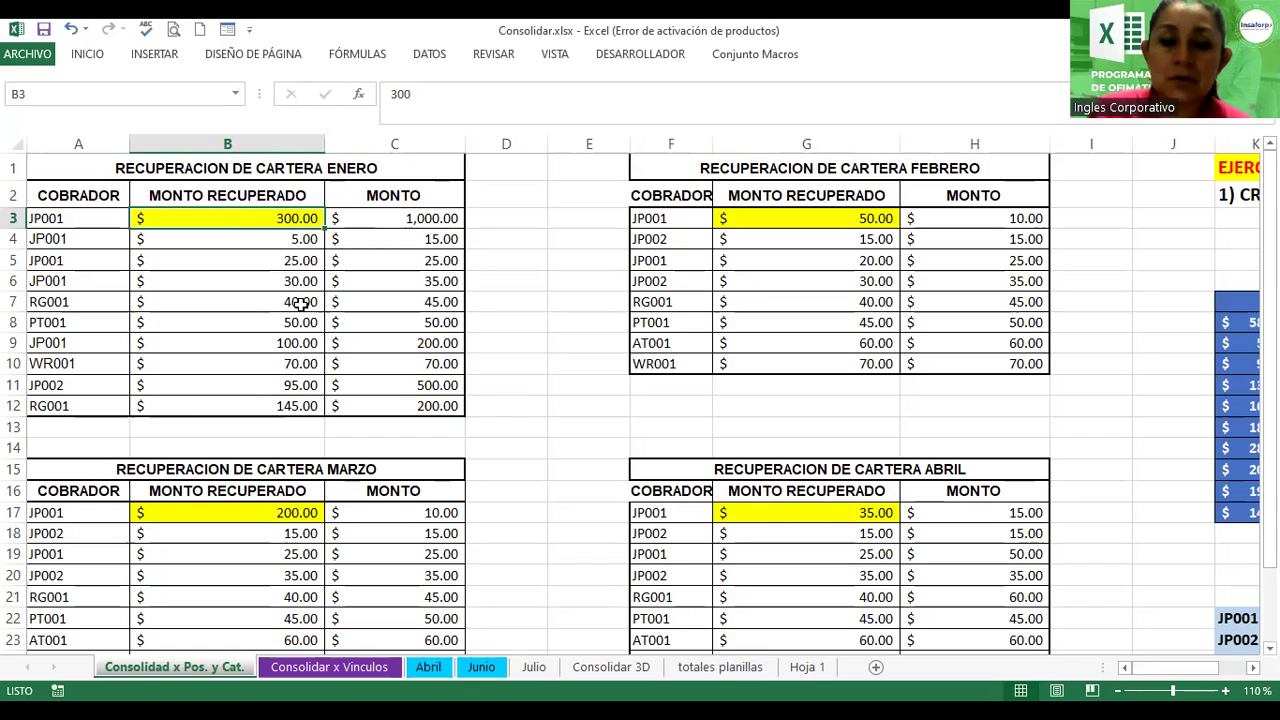
Step: Change JP001's Enero recovered amount in B3 to 1000 and check the Posición total
type("1000")
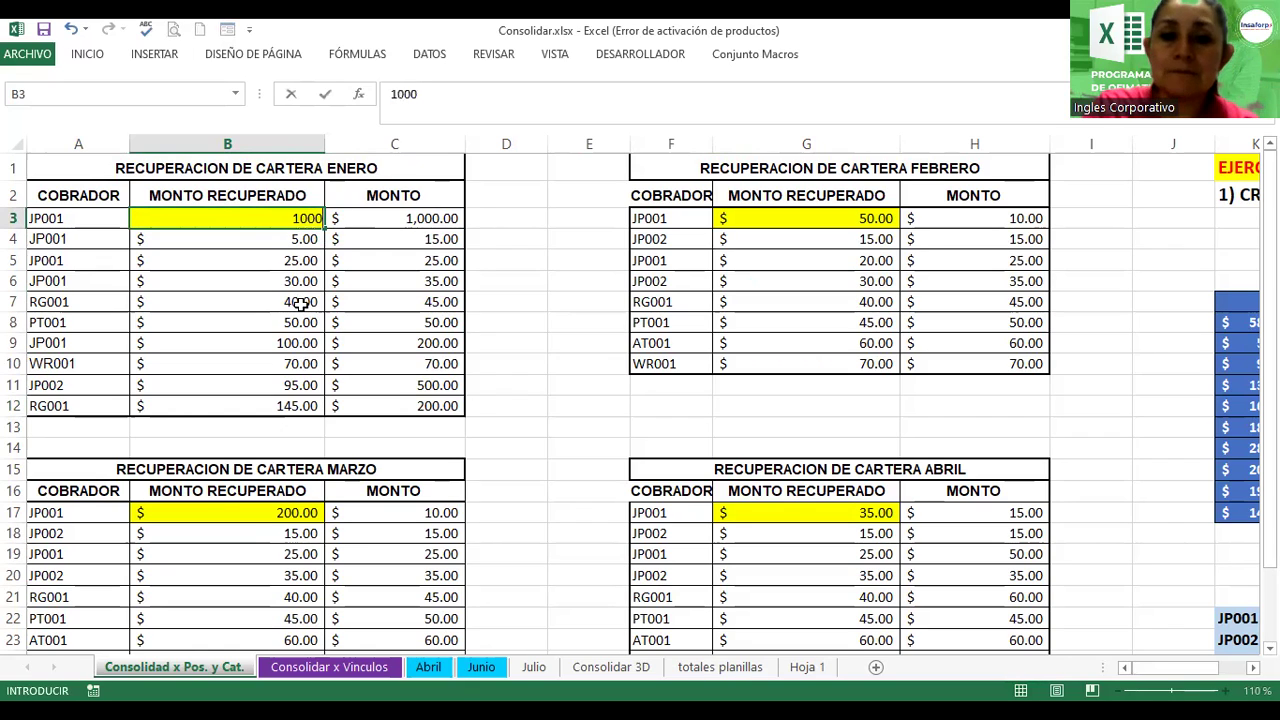
key("Return")
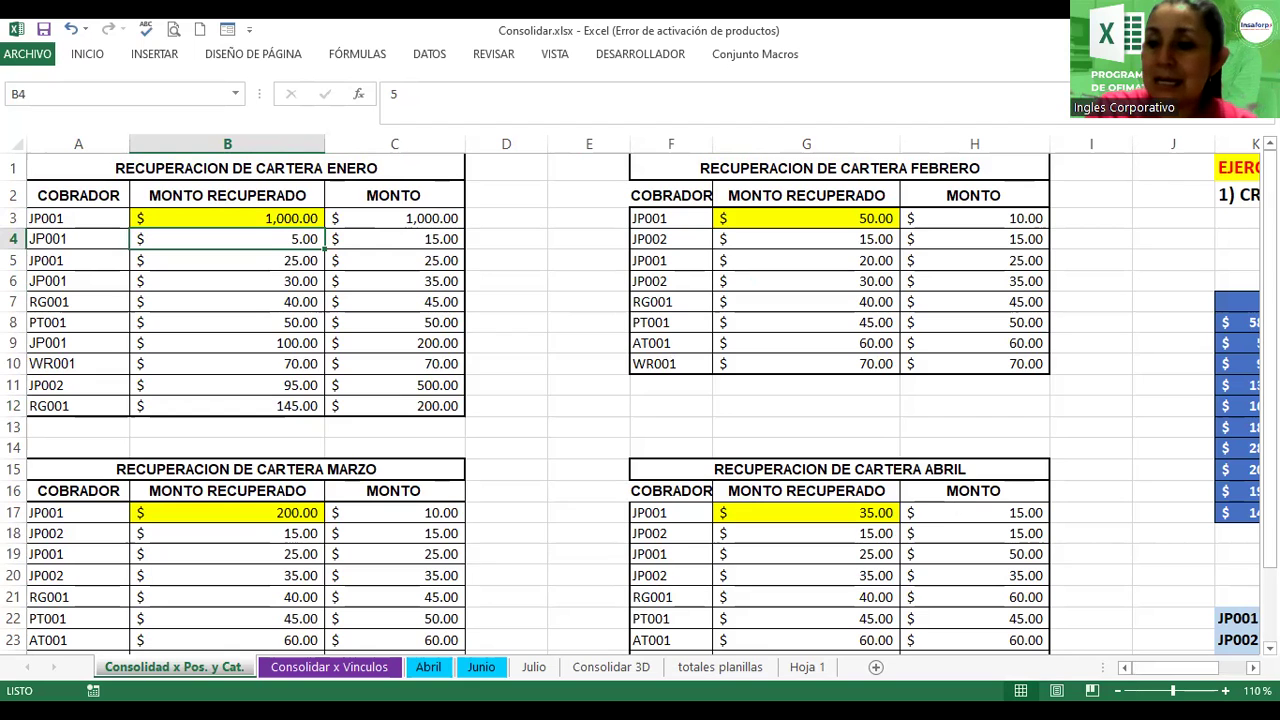
scroll(865, 296, "right", 2)
scroll(865, 296, "right", 2)
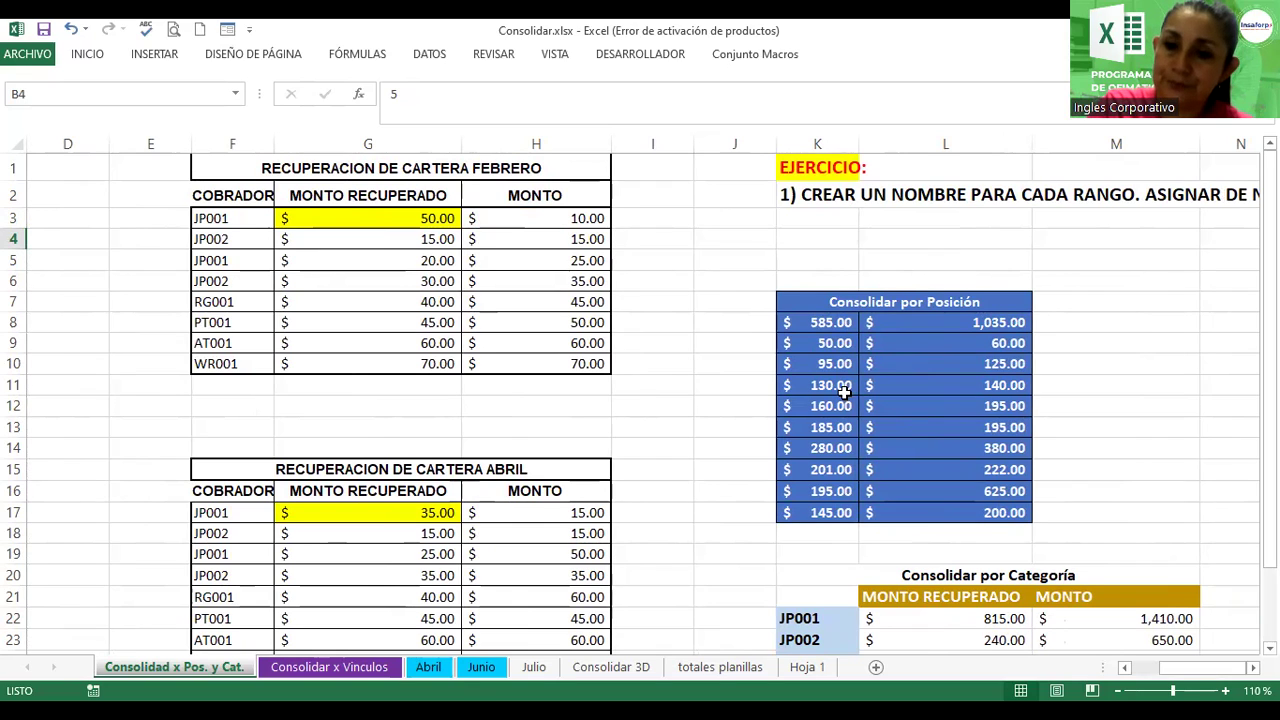
left_click(797, 324)
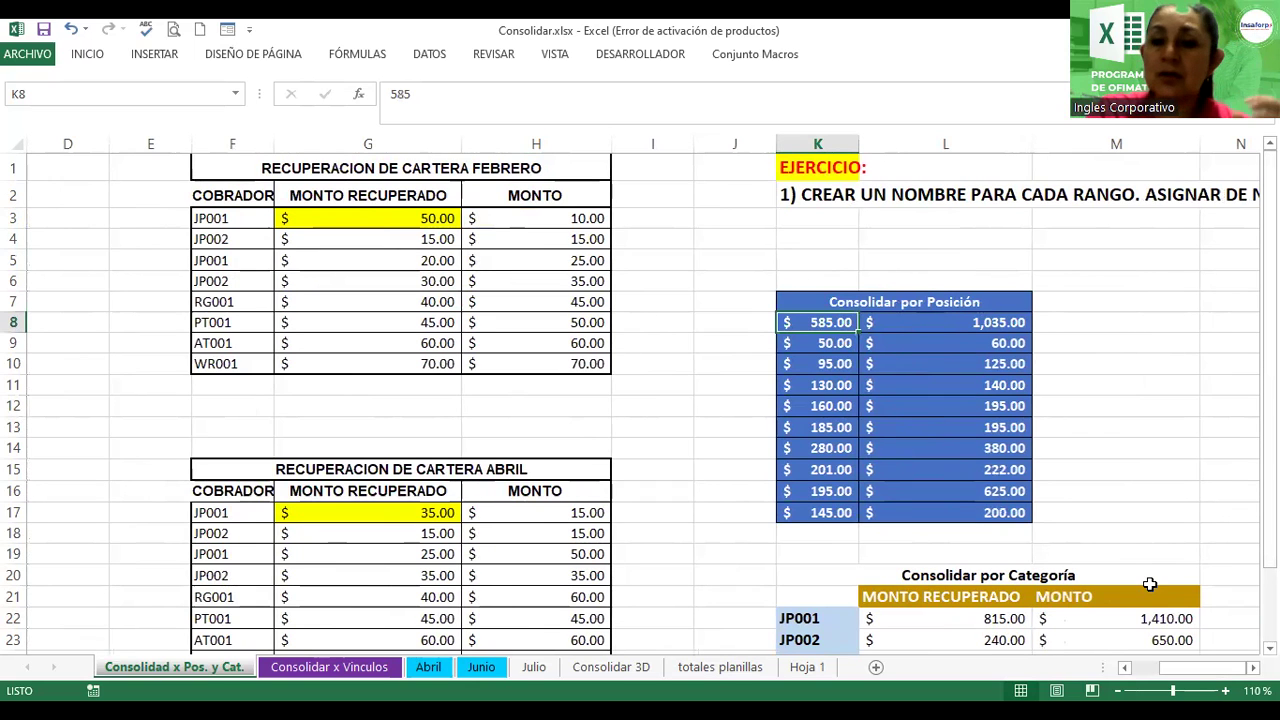
Step: Review JP001's static by-category recovered total, still at 815
left_click_drag(1210, 668, 1188, 670)
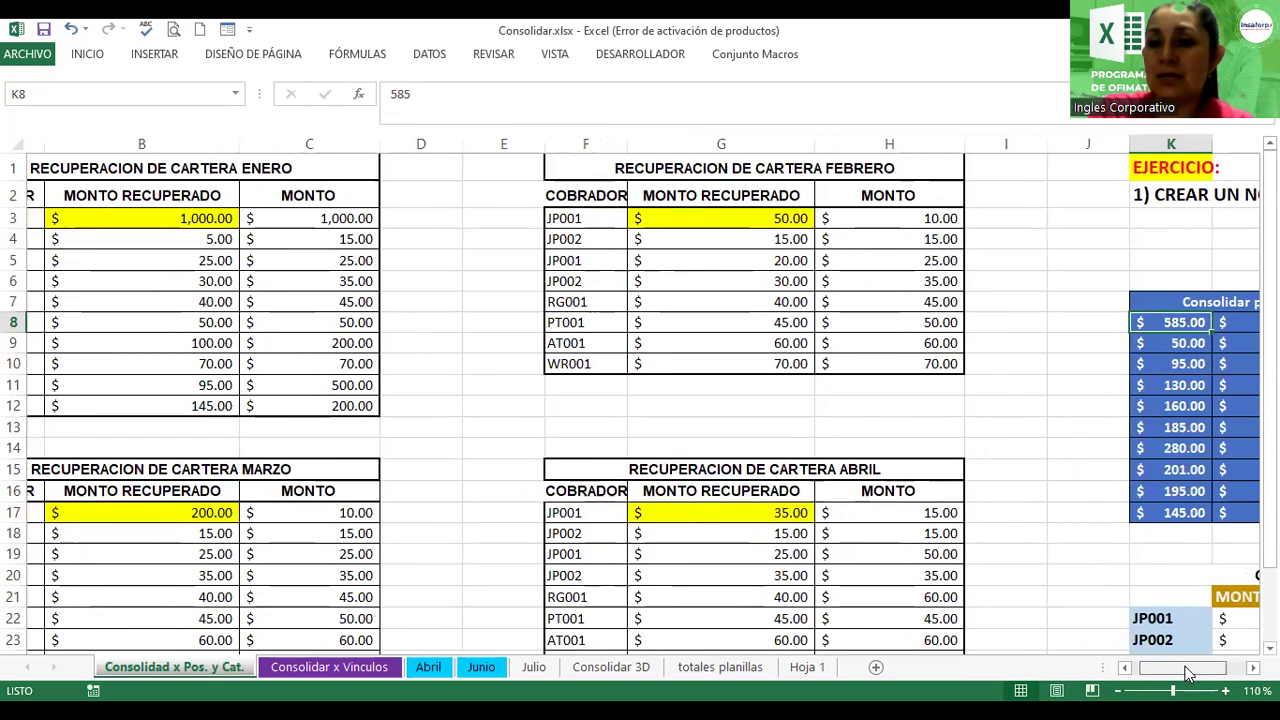
left_click_drag(1188, 670, 1216, 670)
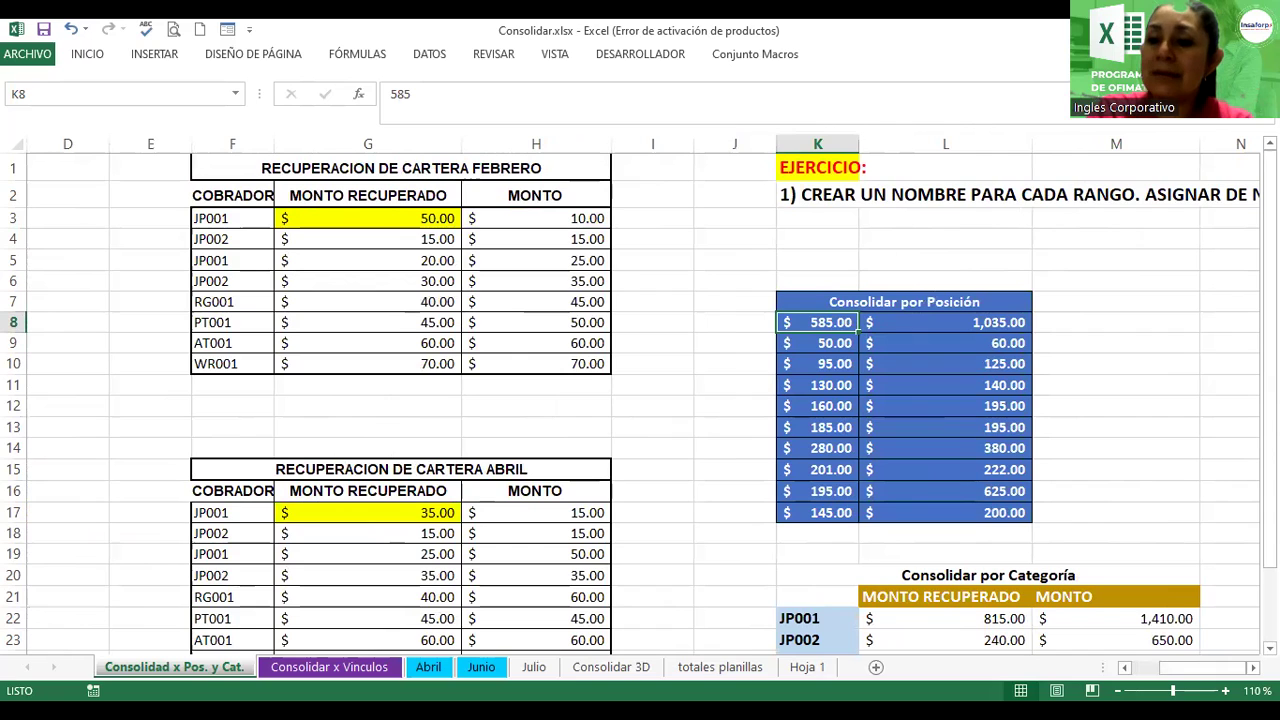
left_click(1270, 648)
scroll(957, 466, "down", 2)
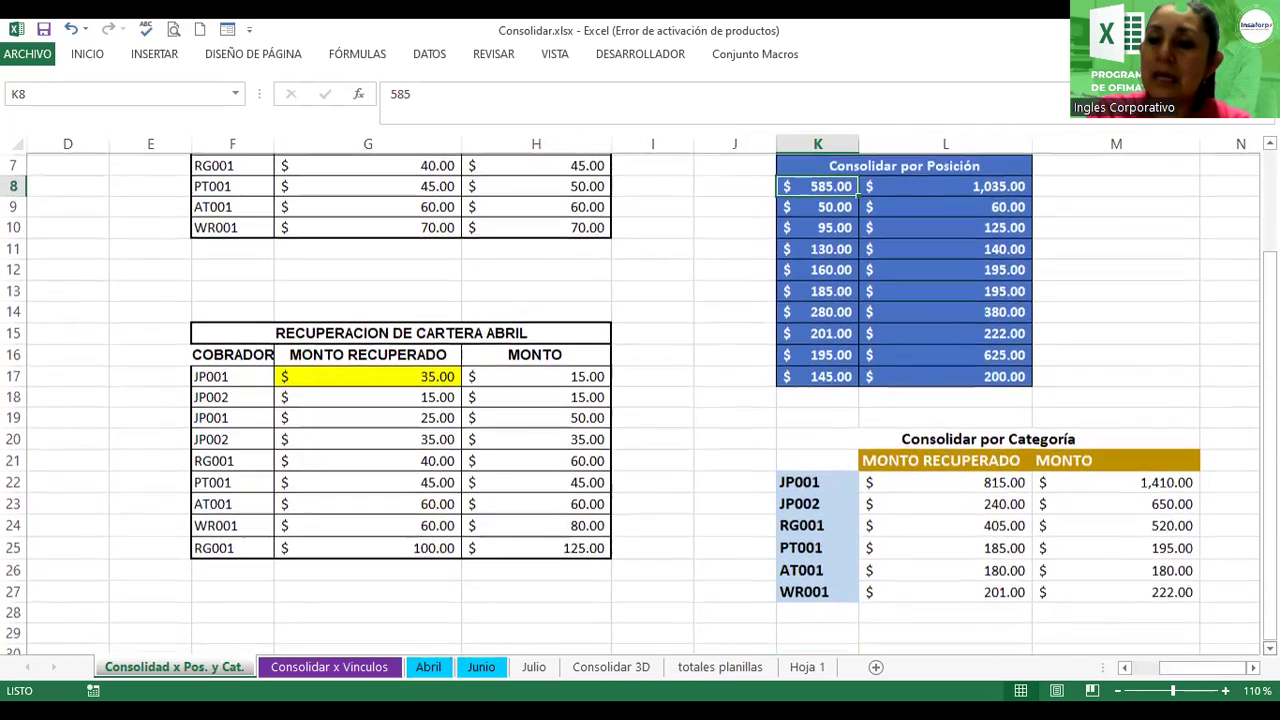
left_click(954, 463)
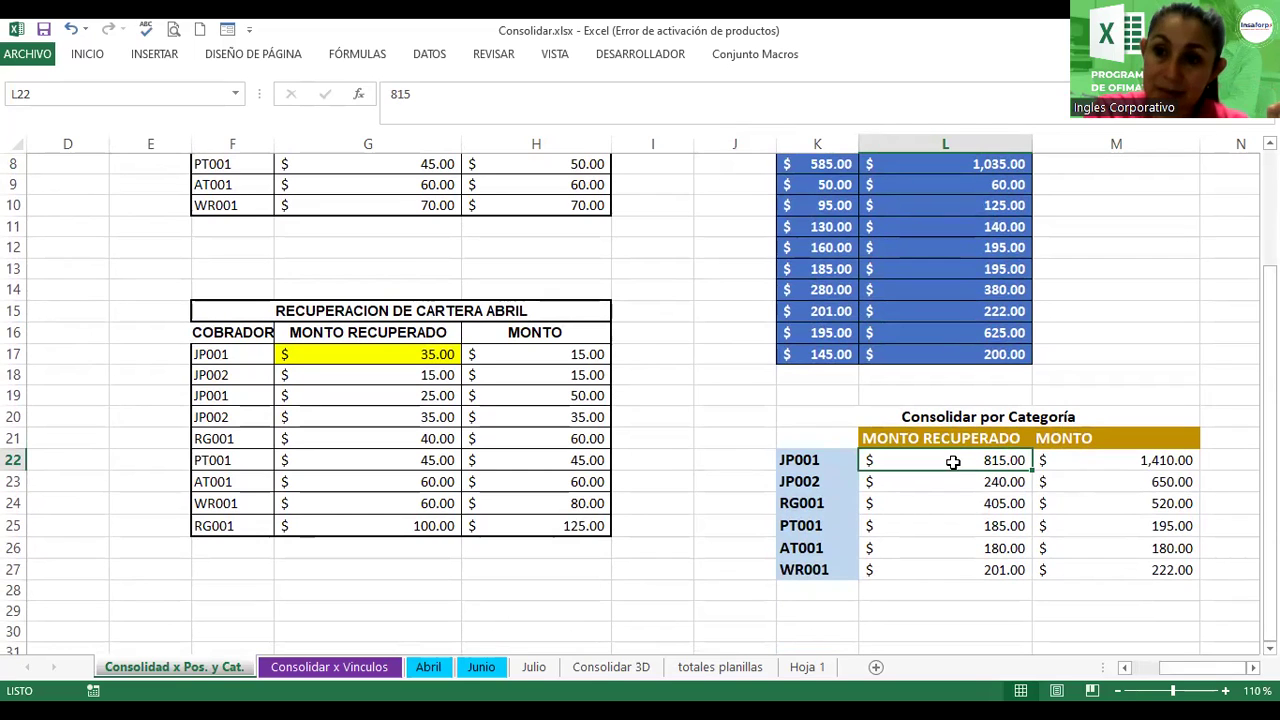
left_click(805, 462)
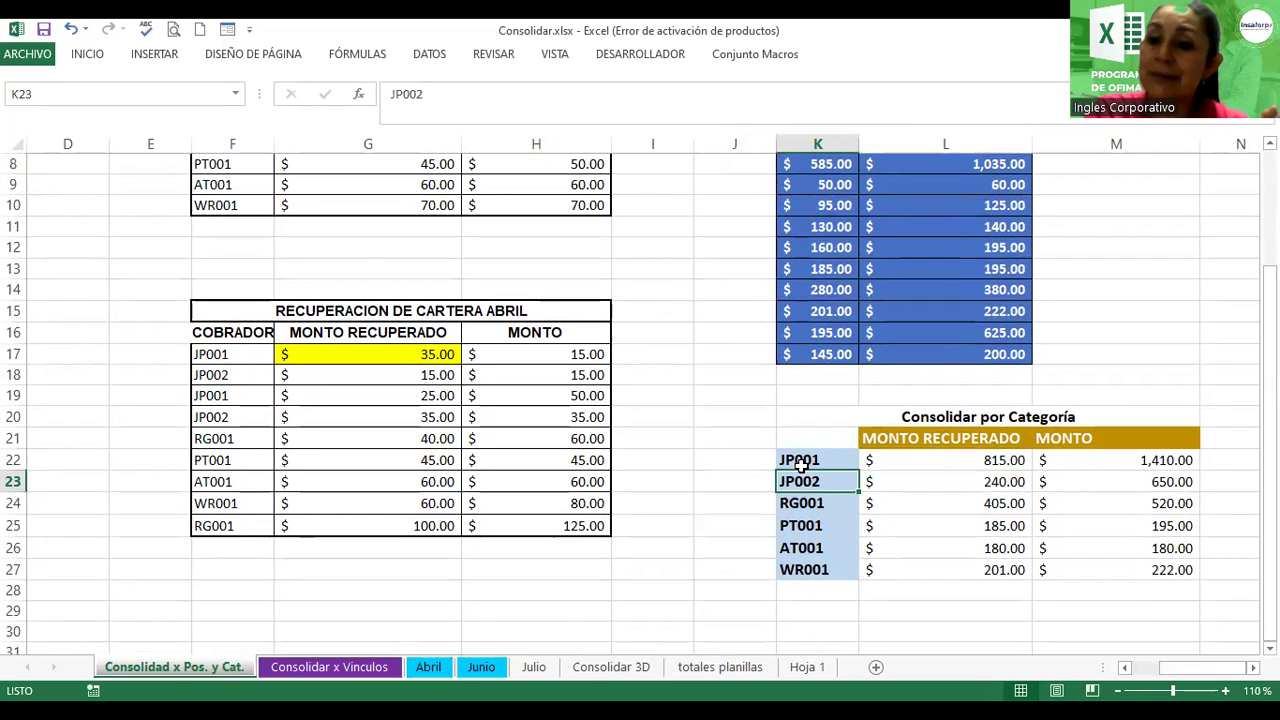
left_click(994, 461)
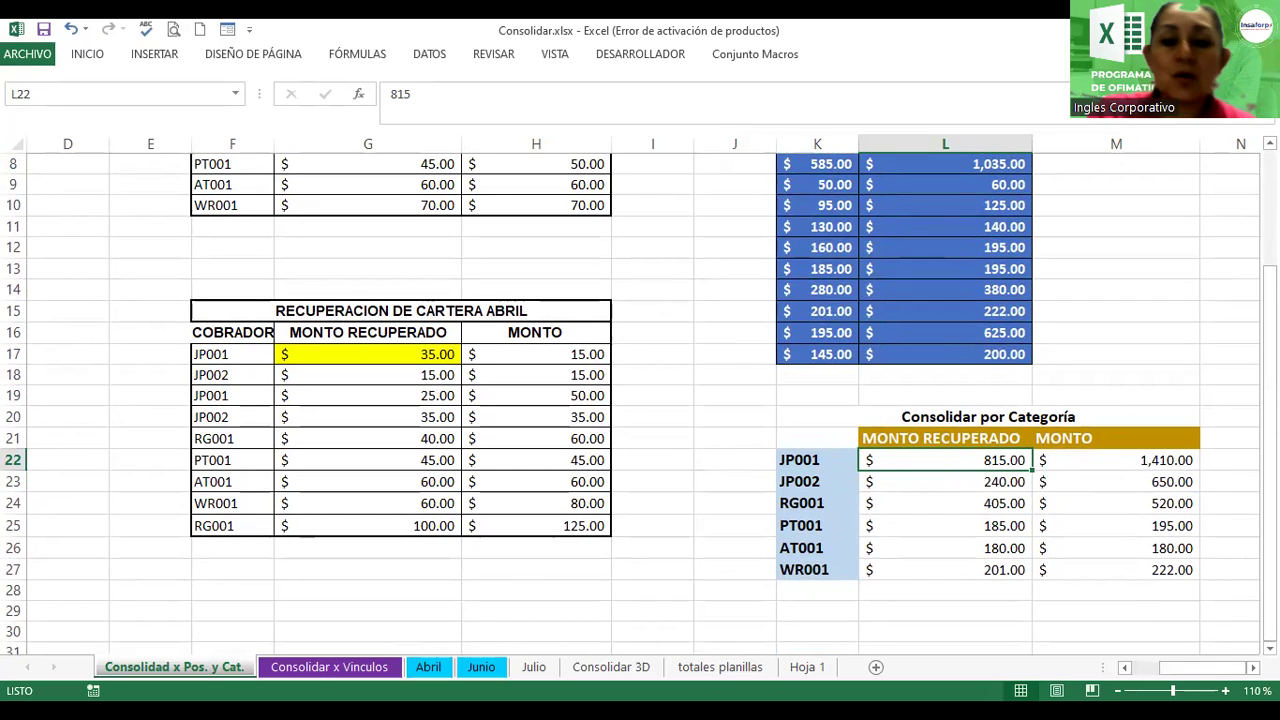
left_click(296, 669)
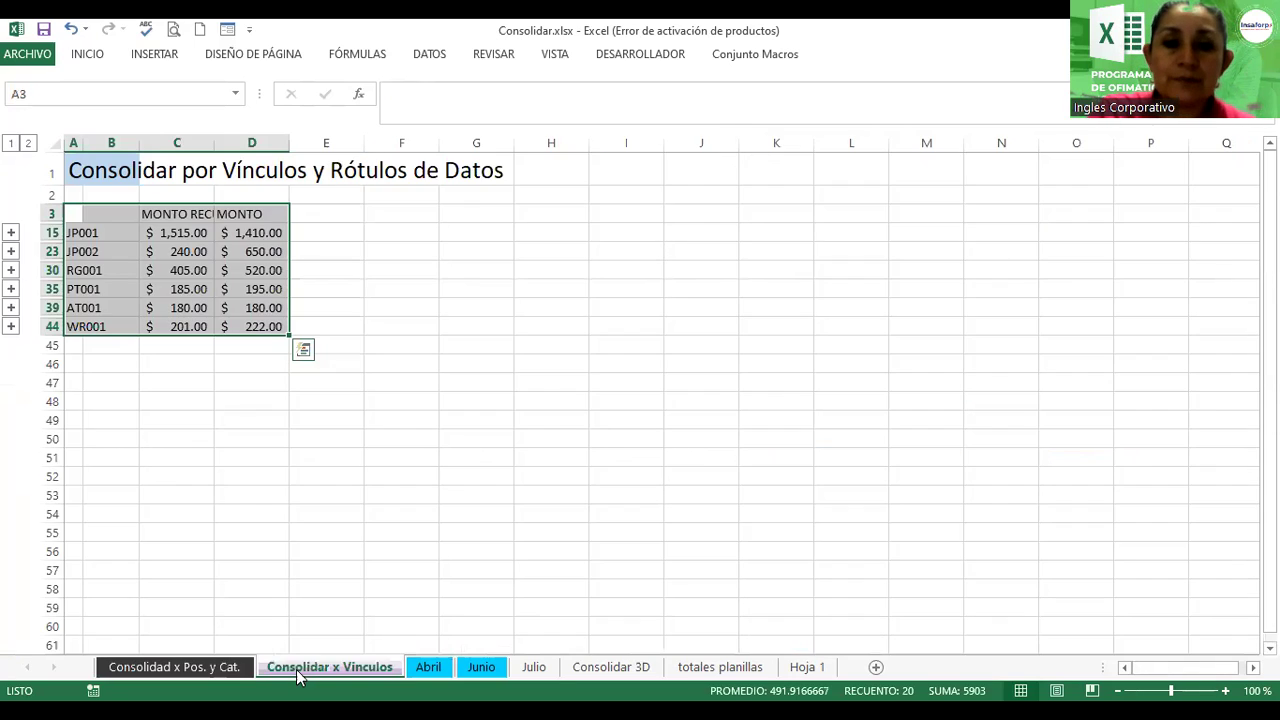
left_click(190, 229)
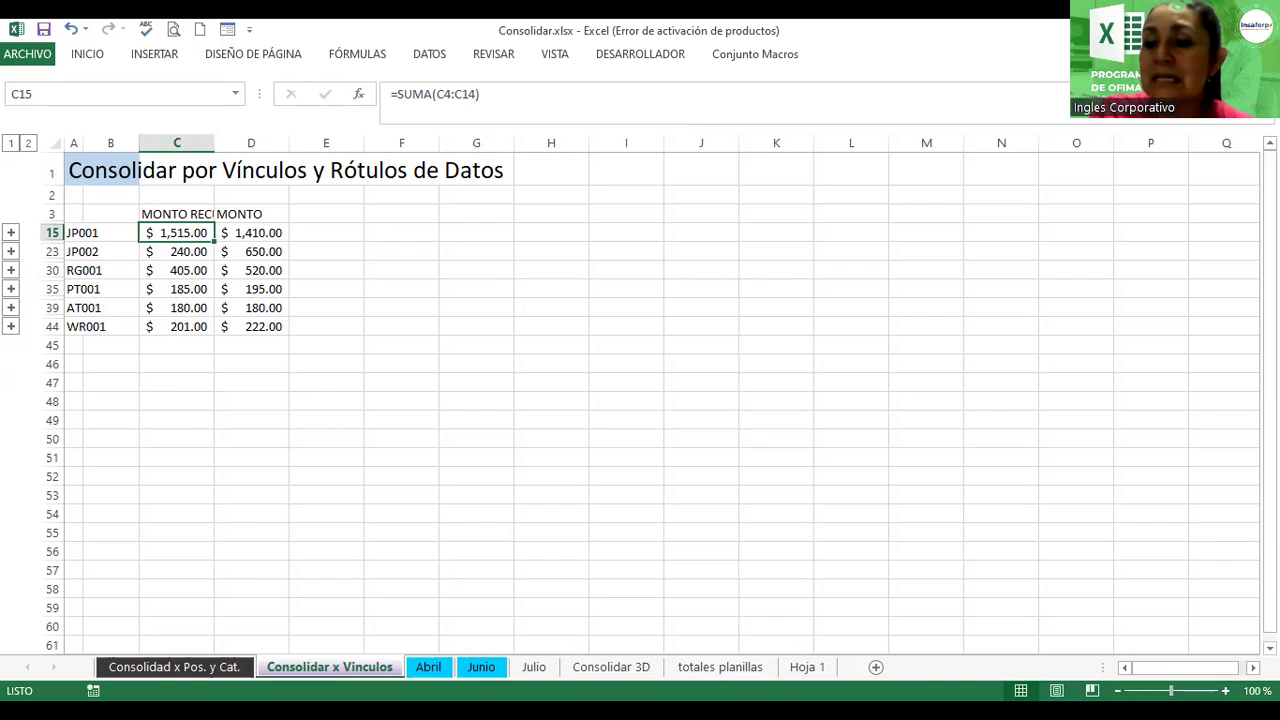
scroll(1127, 670, "up", 5)
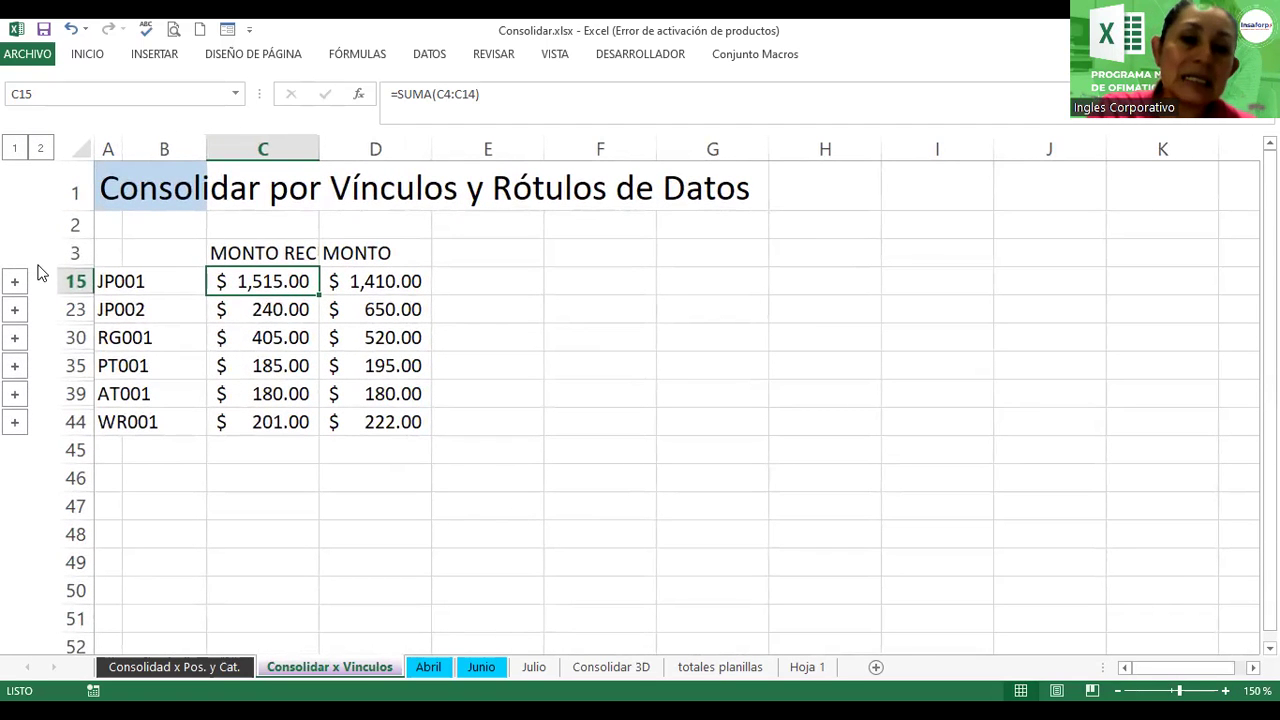
Step: Expand JP001's outline group, widen column B, and select JP001's totals C15:D15
left_click(14, 284)
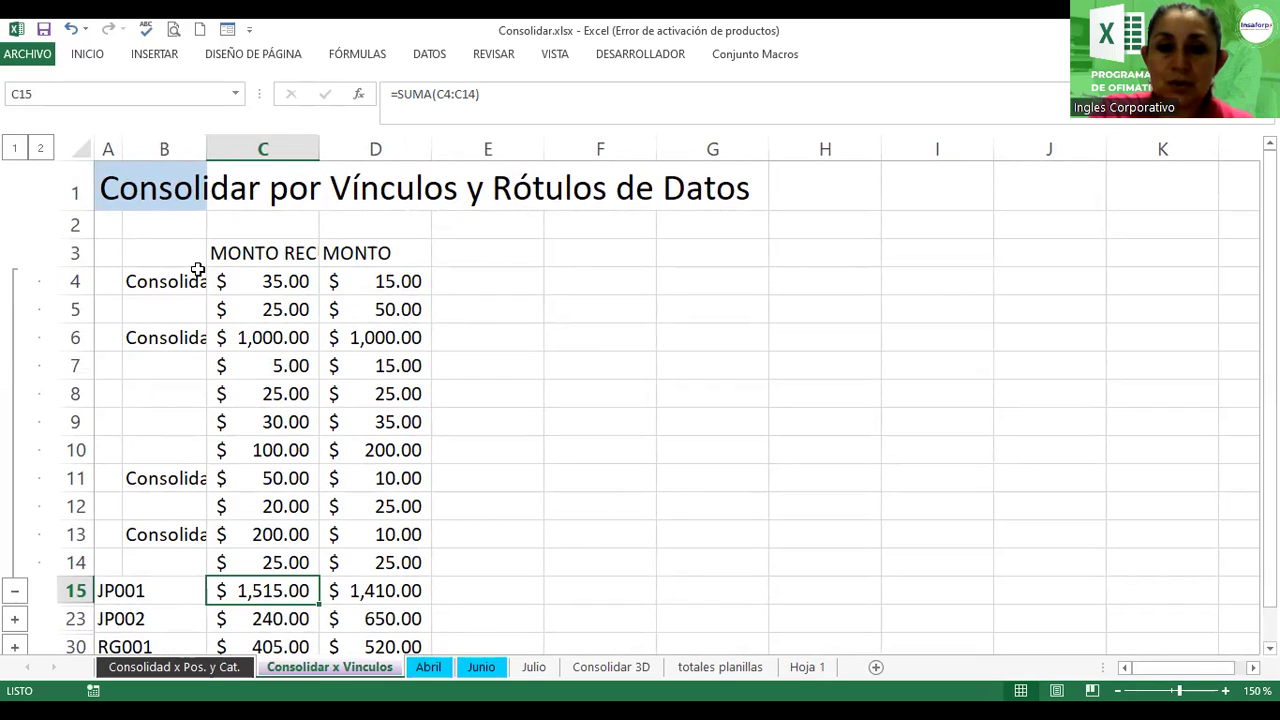
left_click_drag(208, 147, 256, 144)
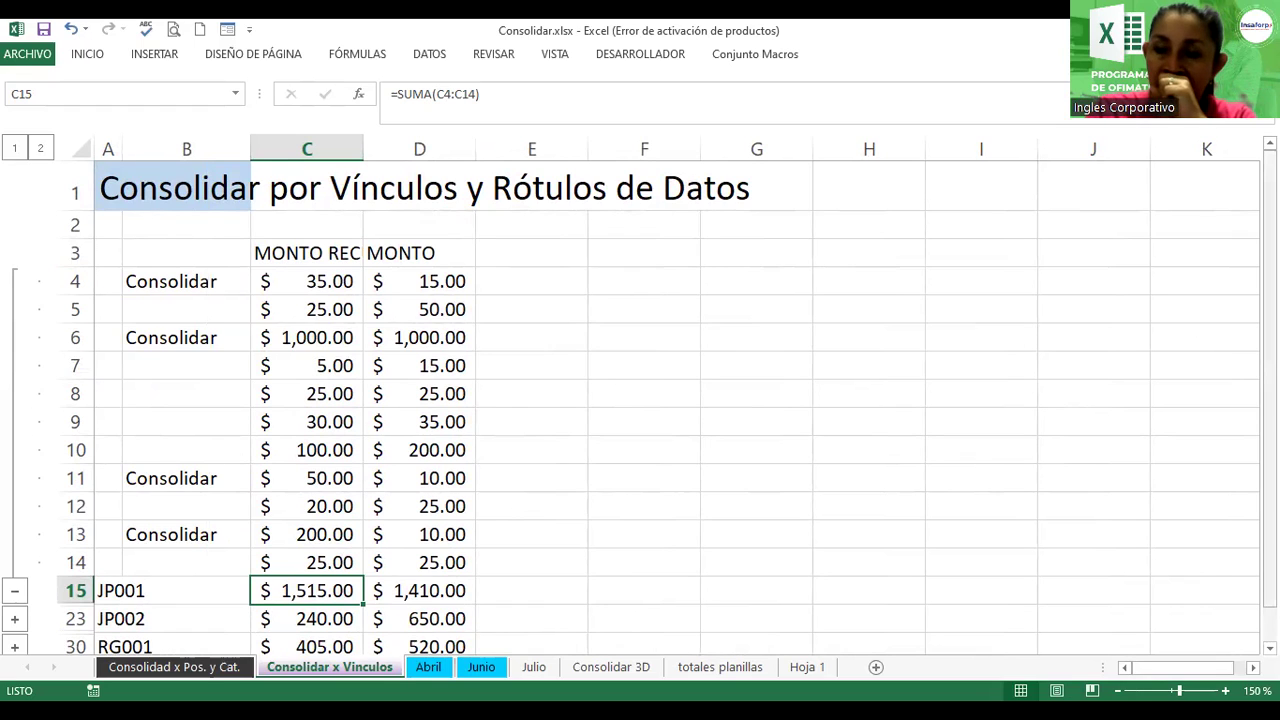
scroll(1268, 400, "down", 1)
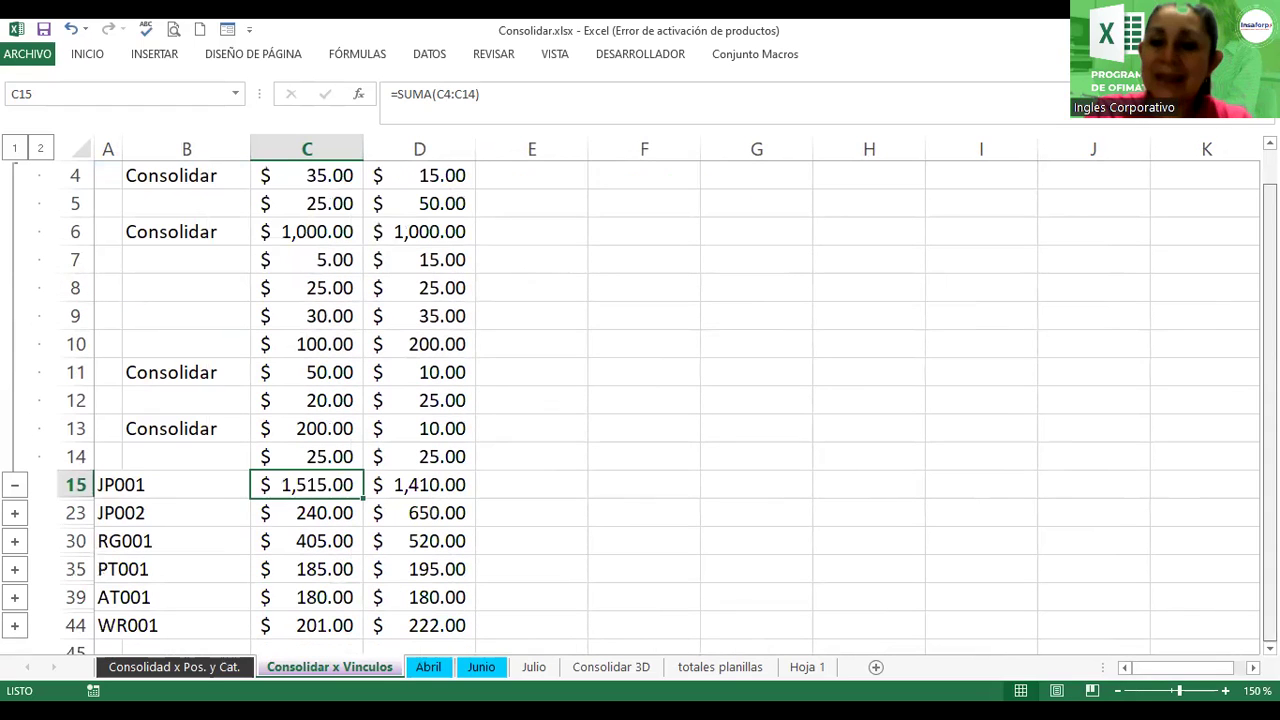
left_click(120, 484)
left_click(341, 484)
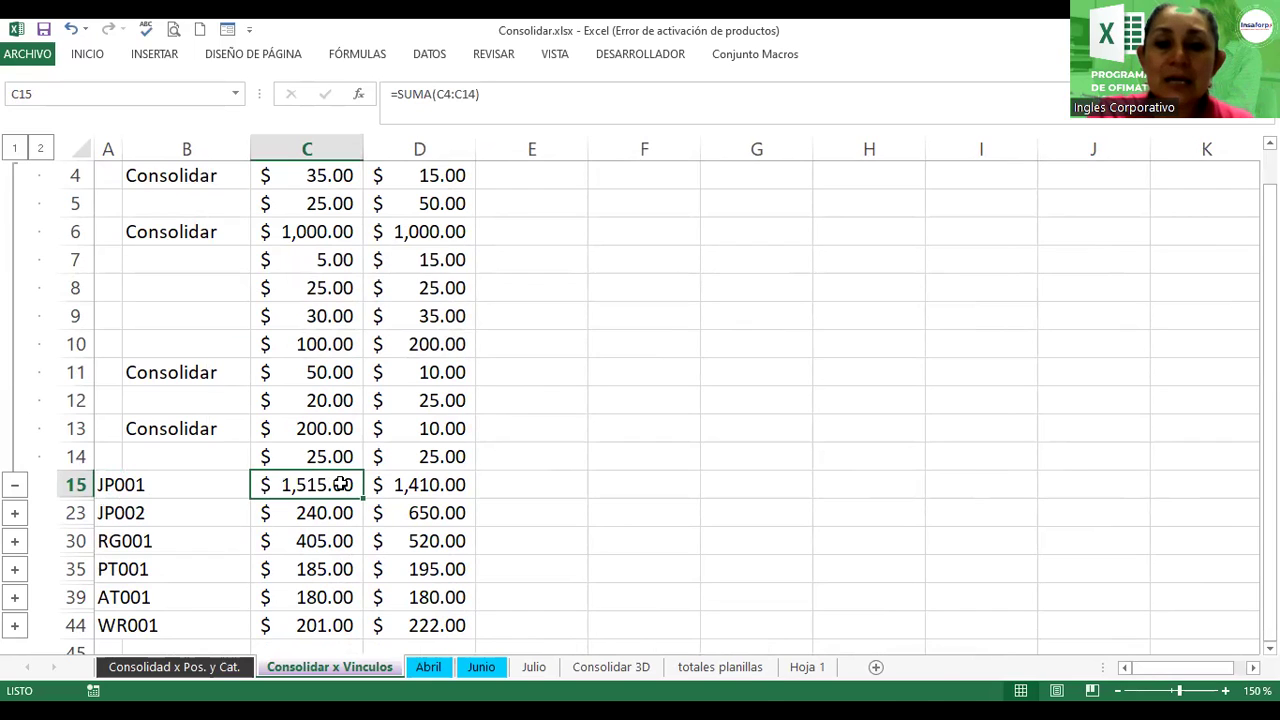
left_click_drag(341, 484, 388, 484)
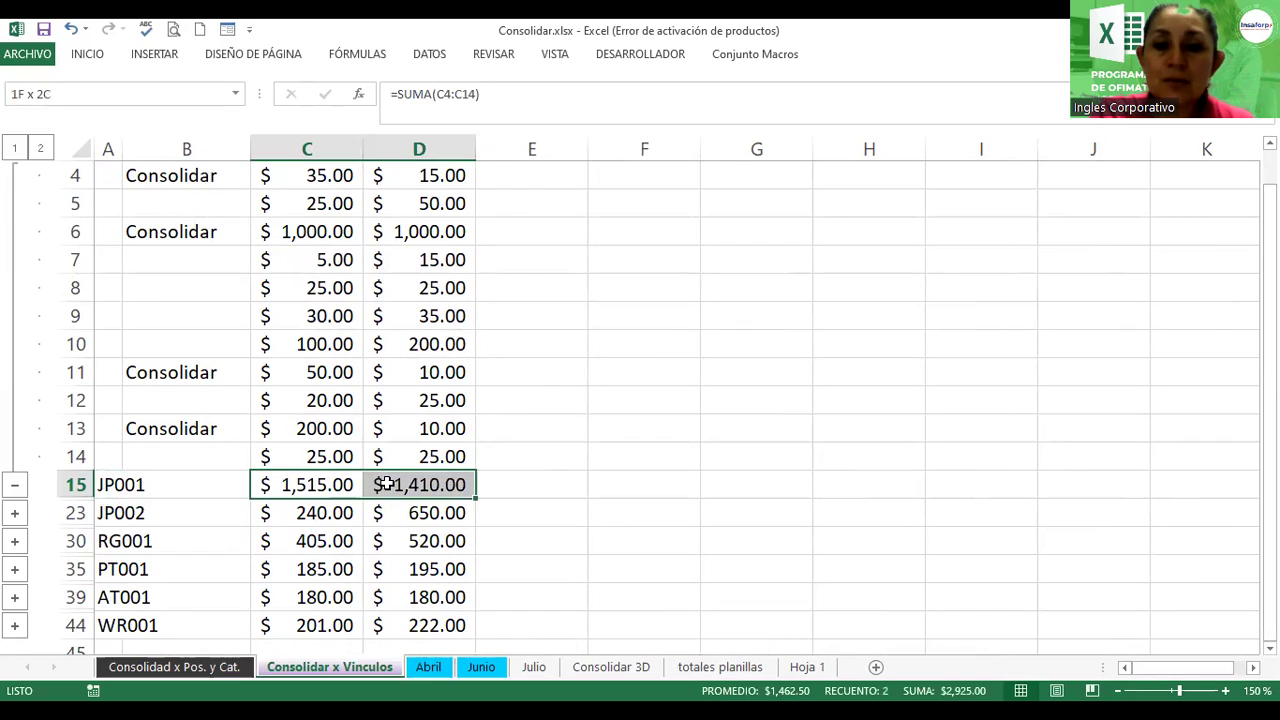
Step: Bold JP001's consolidated totals 1,515.00 and 1,410.00 in C15:D15
left_click(87, 54)
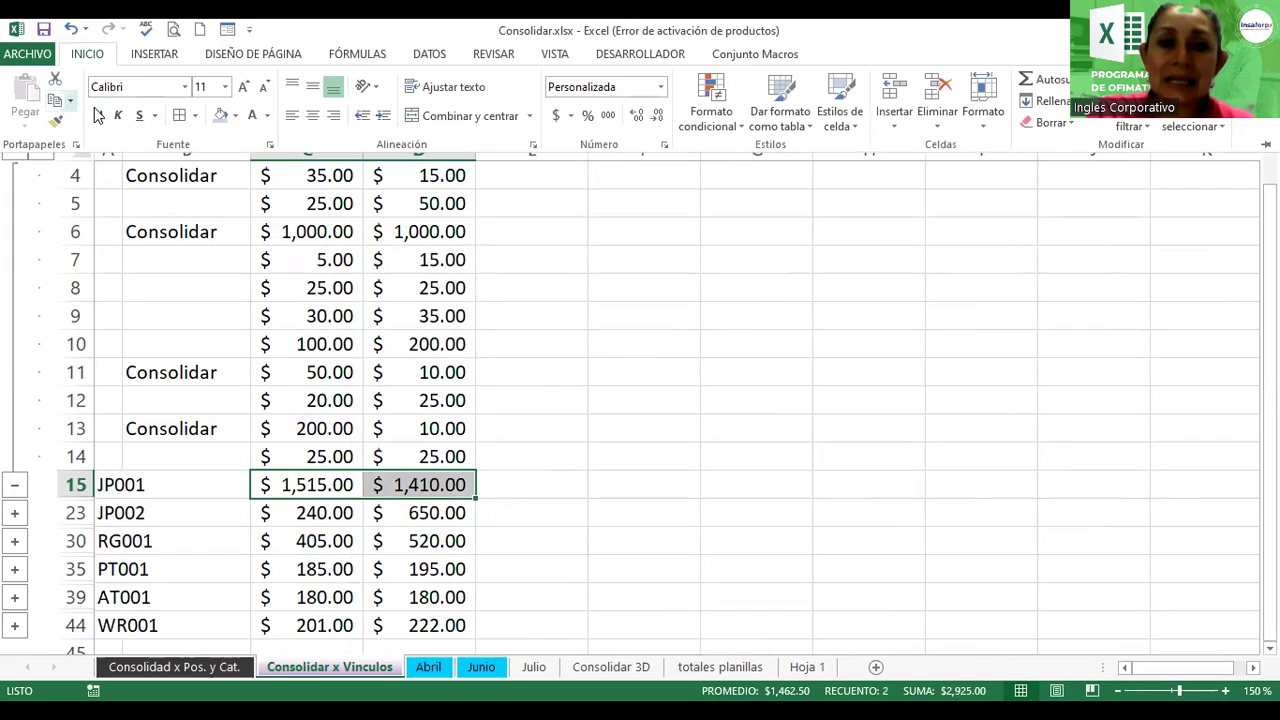
left_click(98, 115)
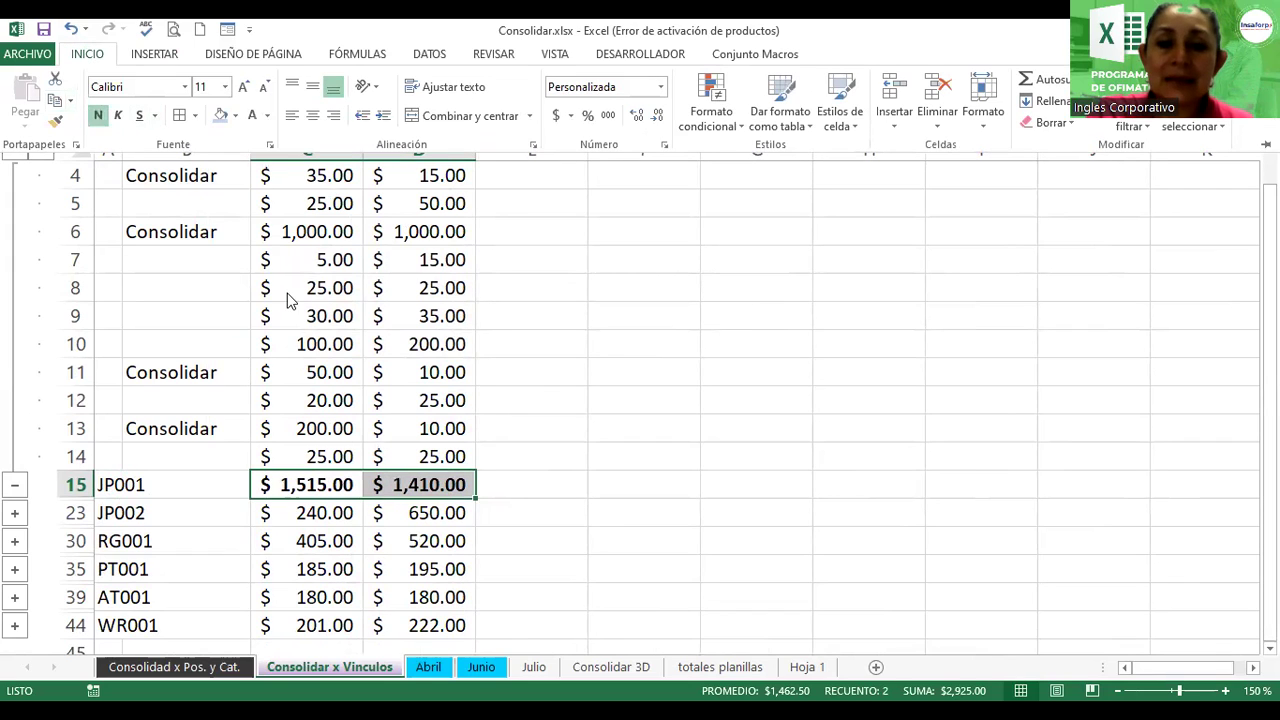
left_click(318, 488)
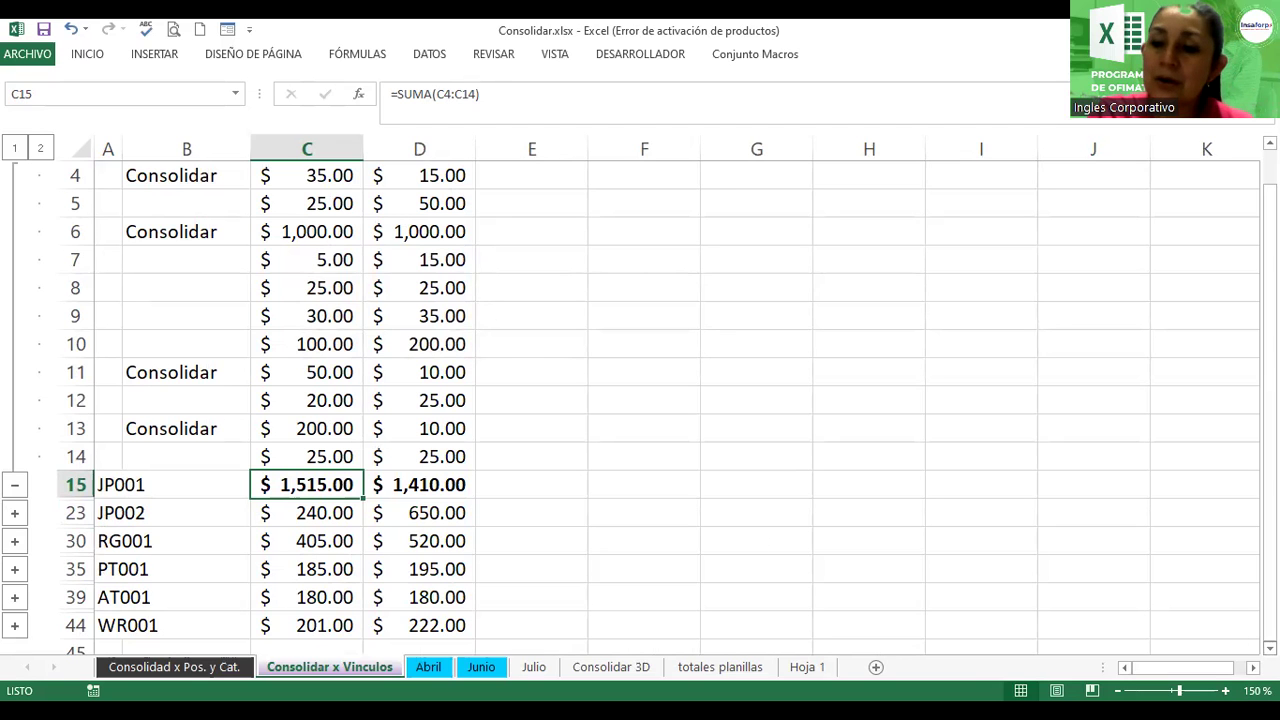
Step: Expand JP002's outline group and inspect its linked detail rows
scroll(385, 437, "down", 1)
scroll(385, 437, "down", 1)
scroll(385, 437, "down", 1)
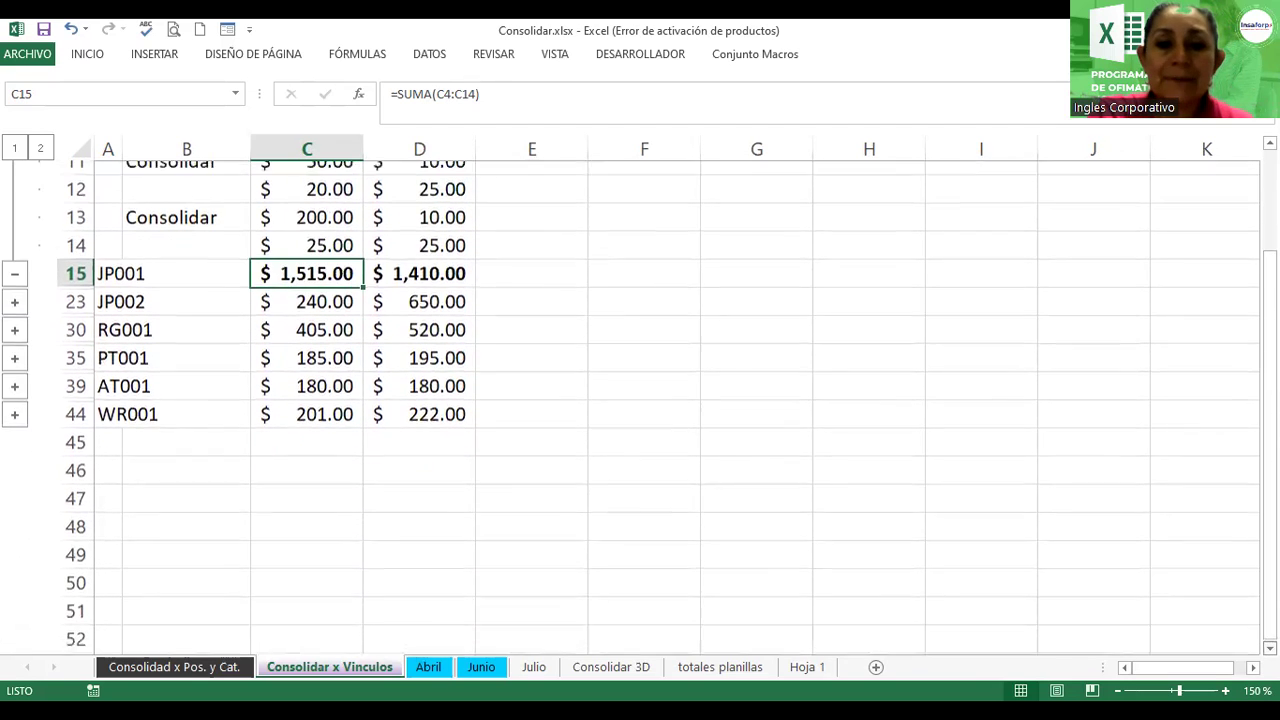
left_click(14, 287)
left_click(330, 288)
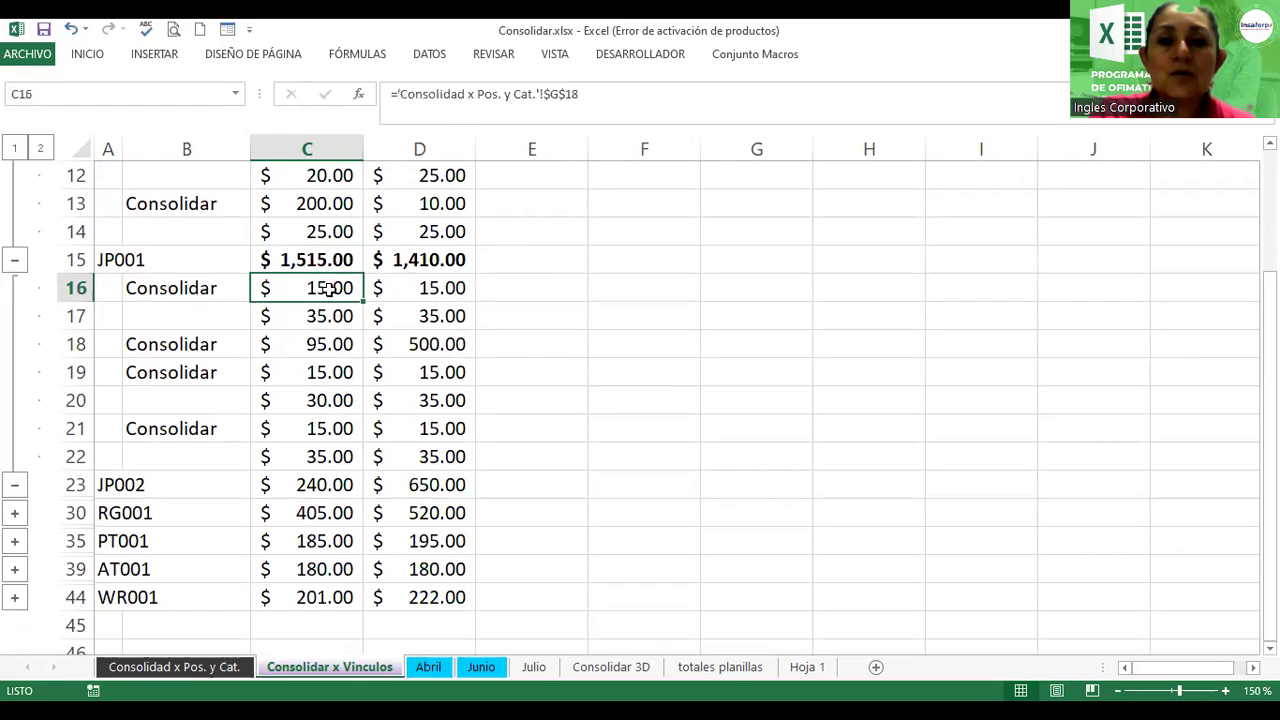
left_click(330, 344)
left_click(318, 378)
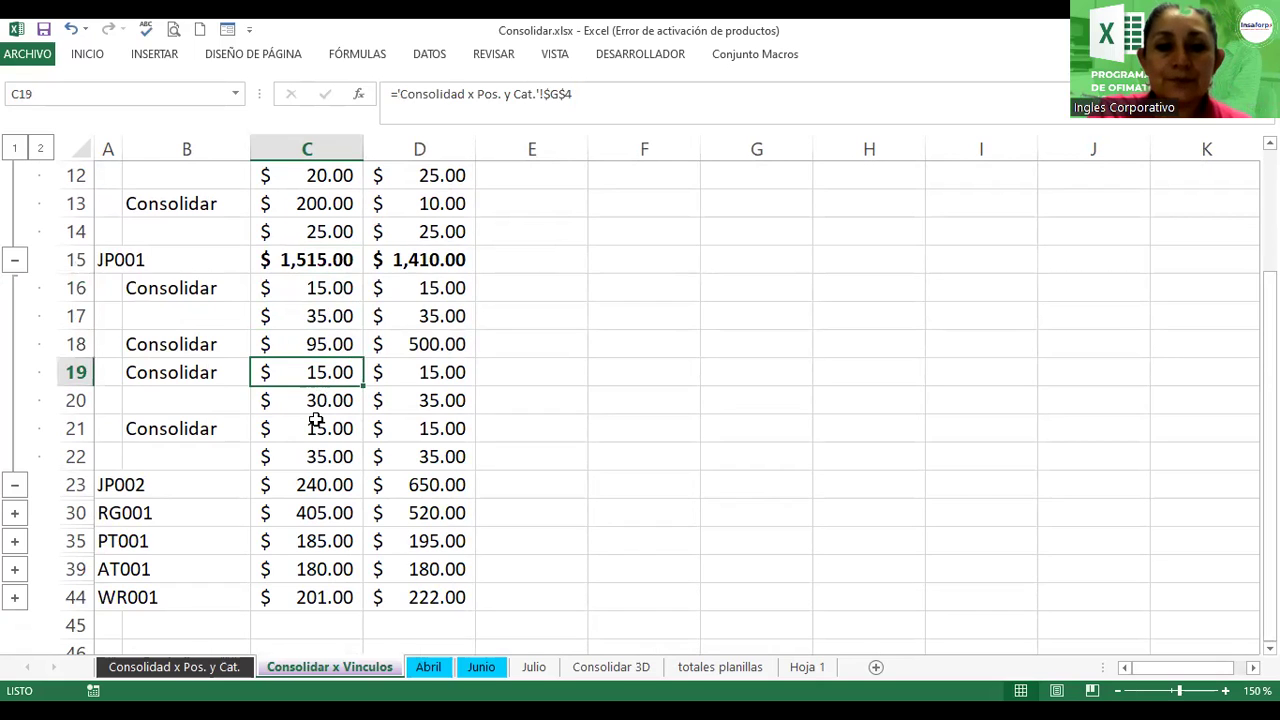
left_click(316, 428)
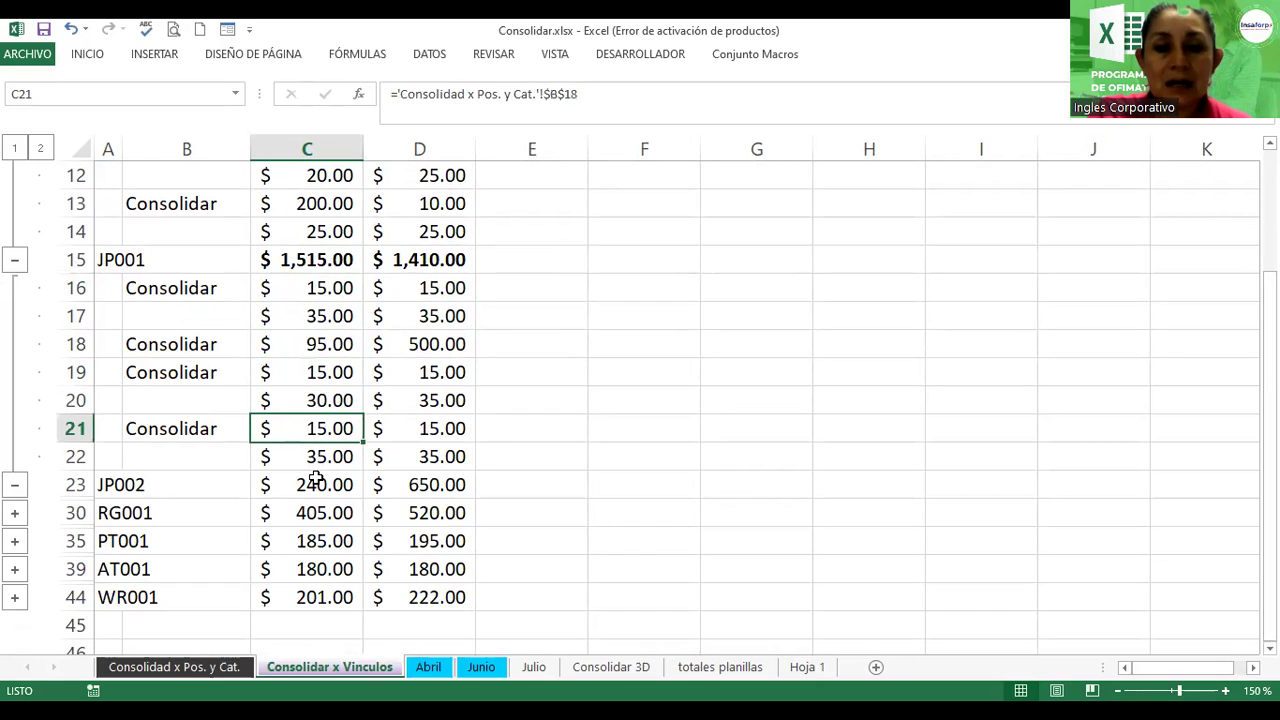
Step: Bold JP002's subtotals 240.00 and 650.00 in C23:D23
left_click(316, 486)
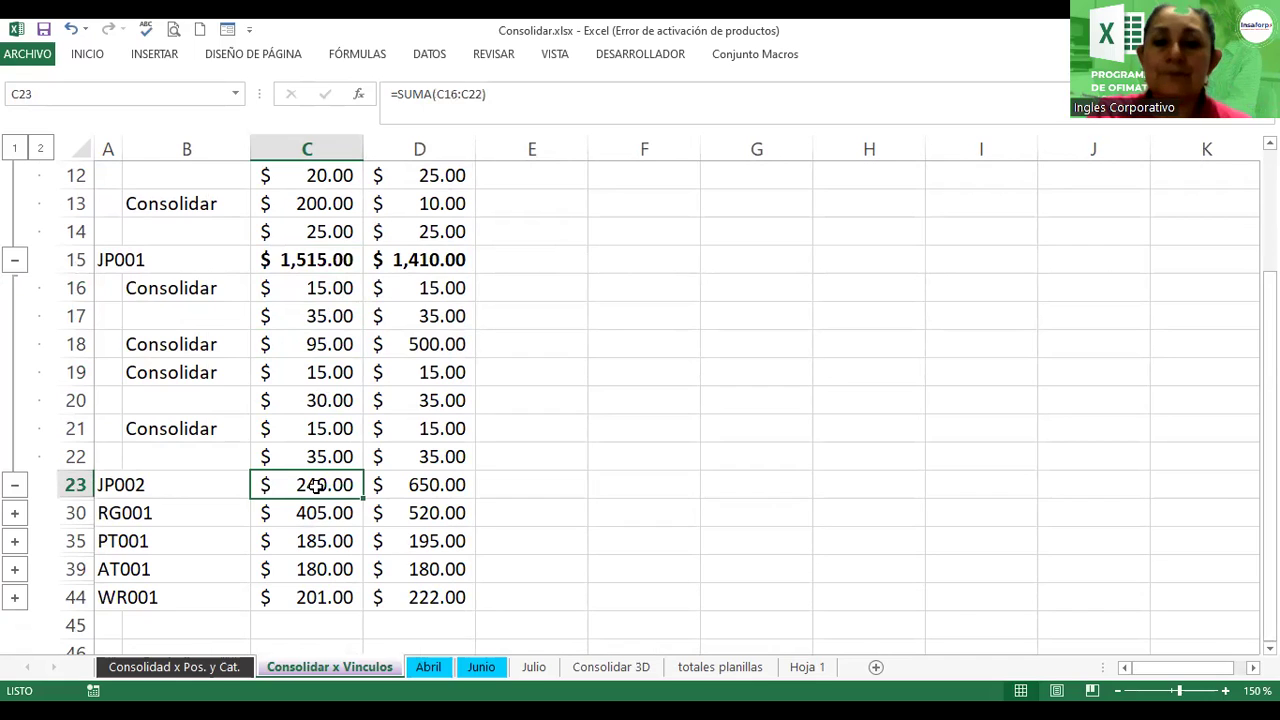
left_click(128, 484)
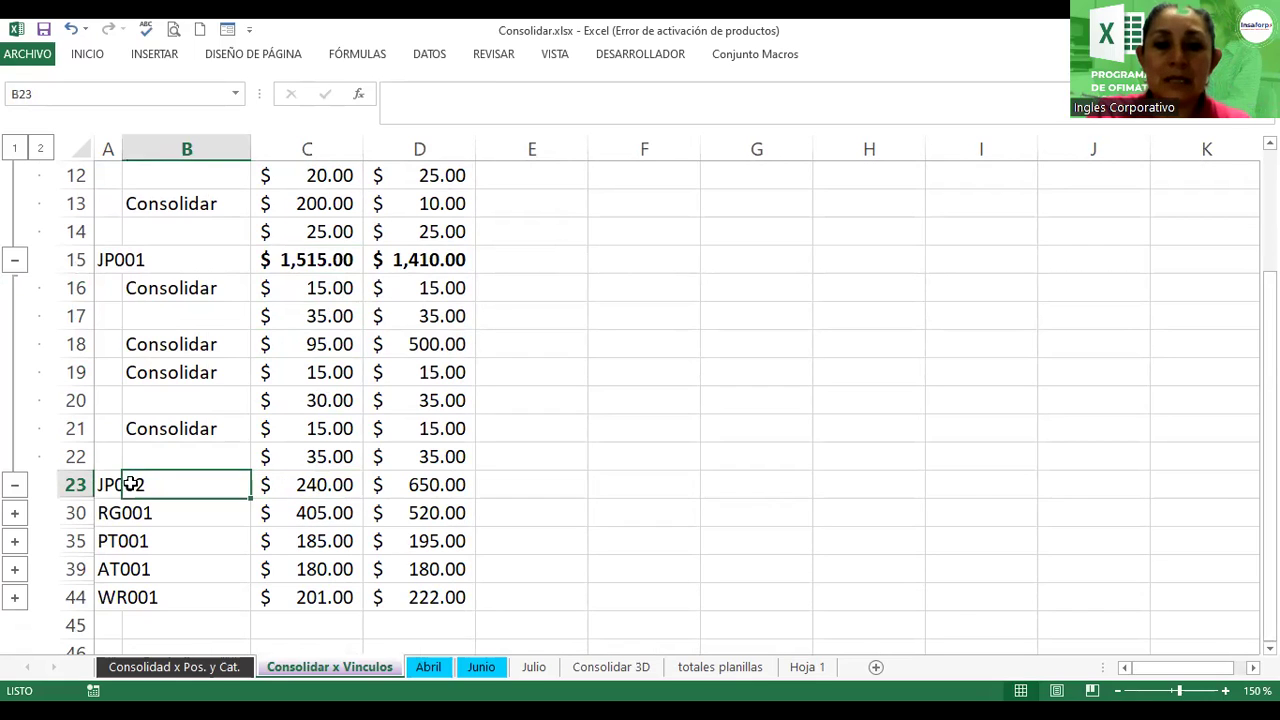
left_click_drag(297, 484, 390, 485)
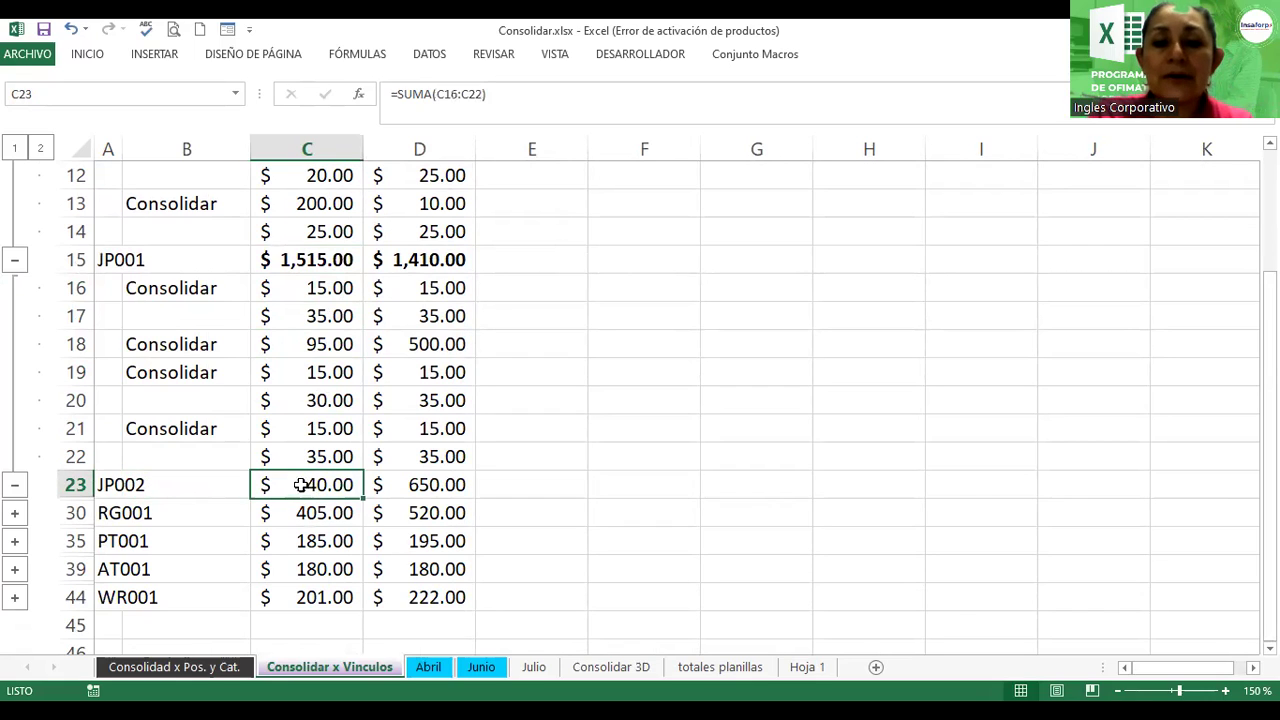
left_click(87, 54)
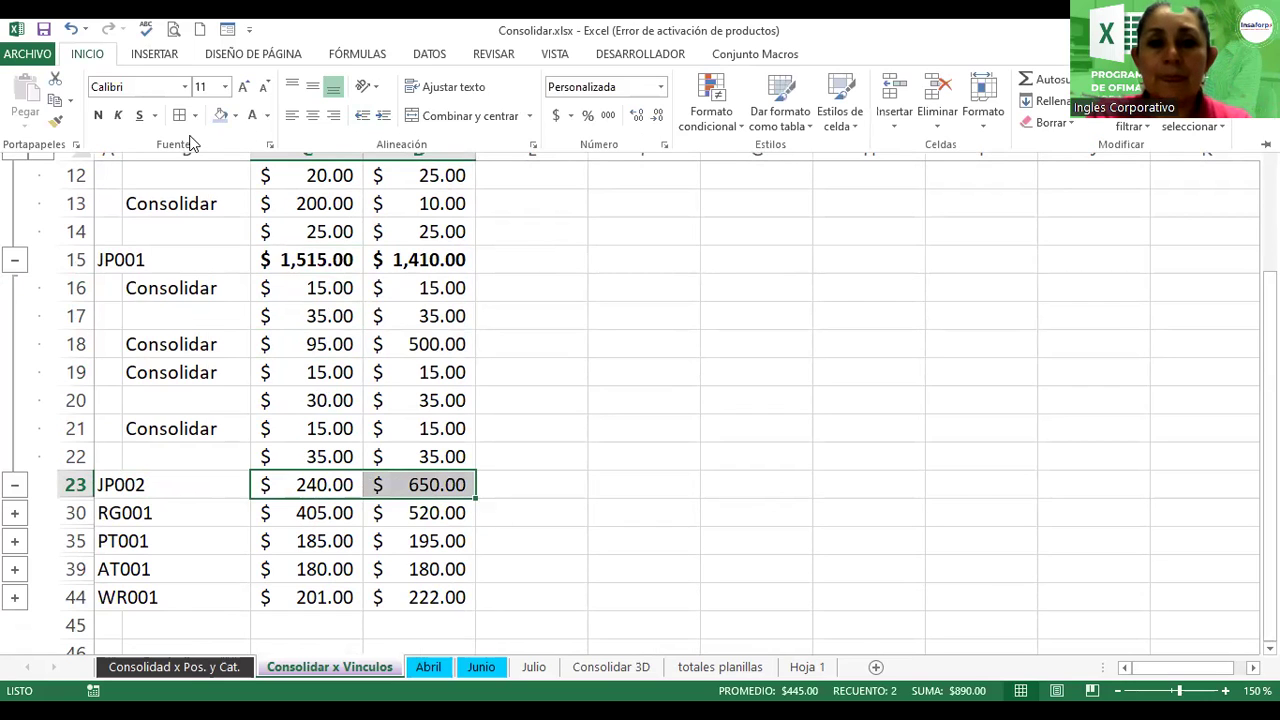
left_click(98, 115)
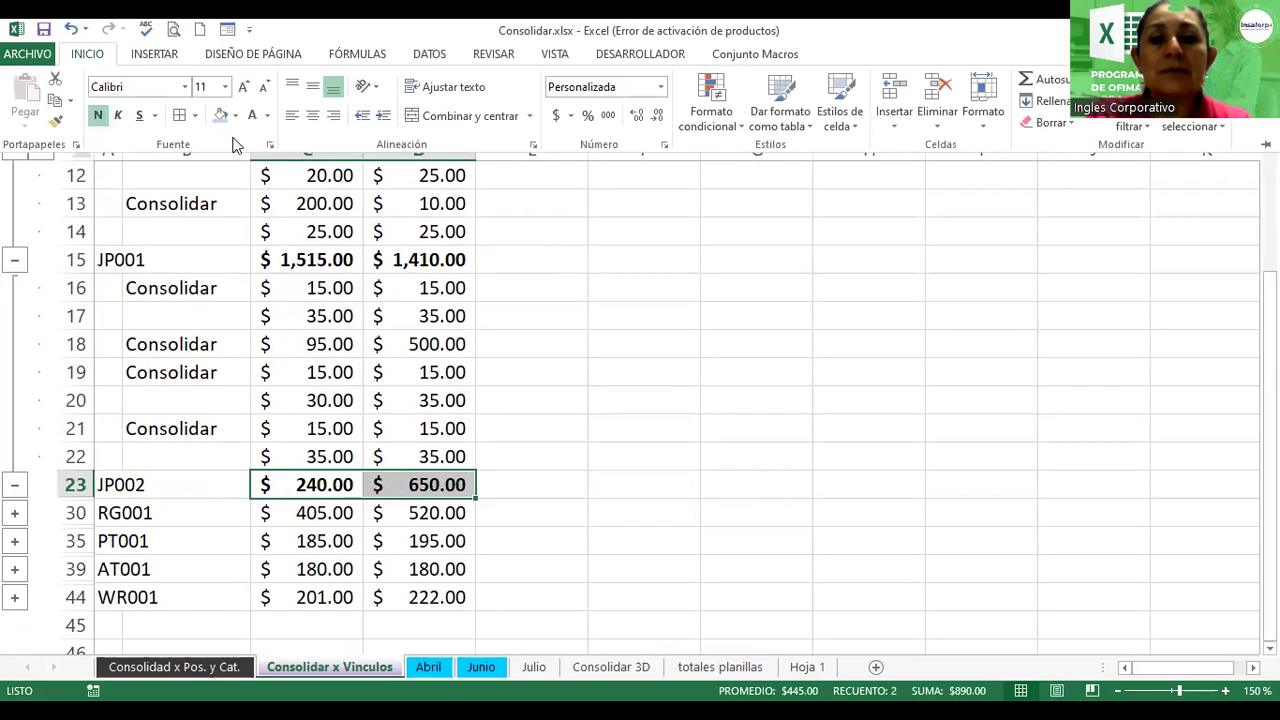
left_click(829, 421)
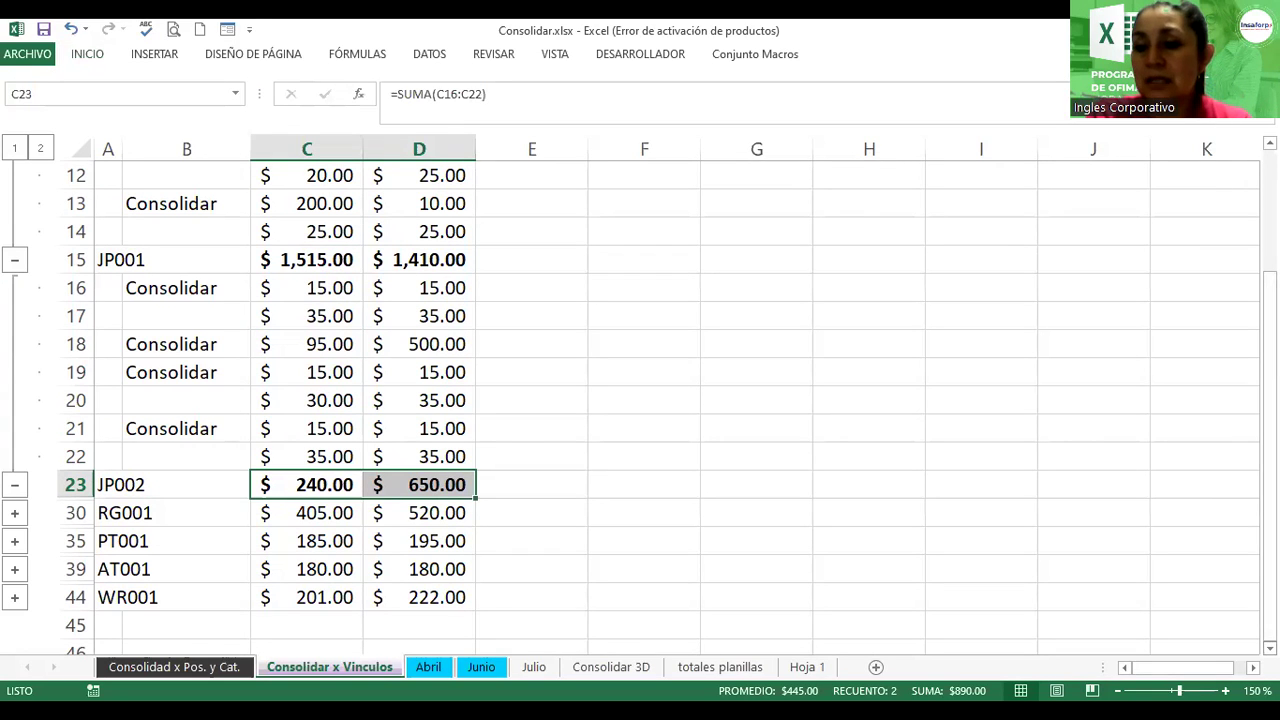
left_click(1270, 648)
left_click(1270, 648)
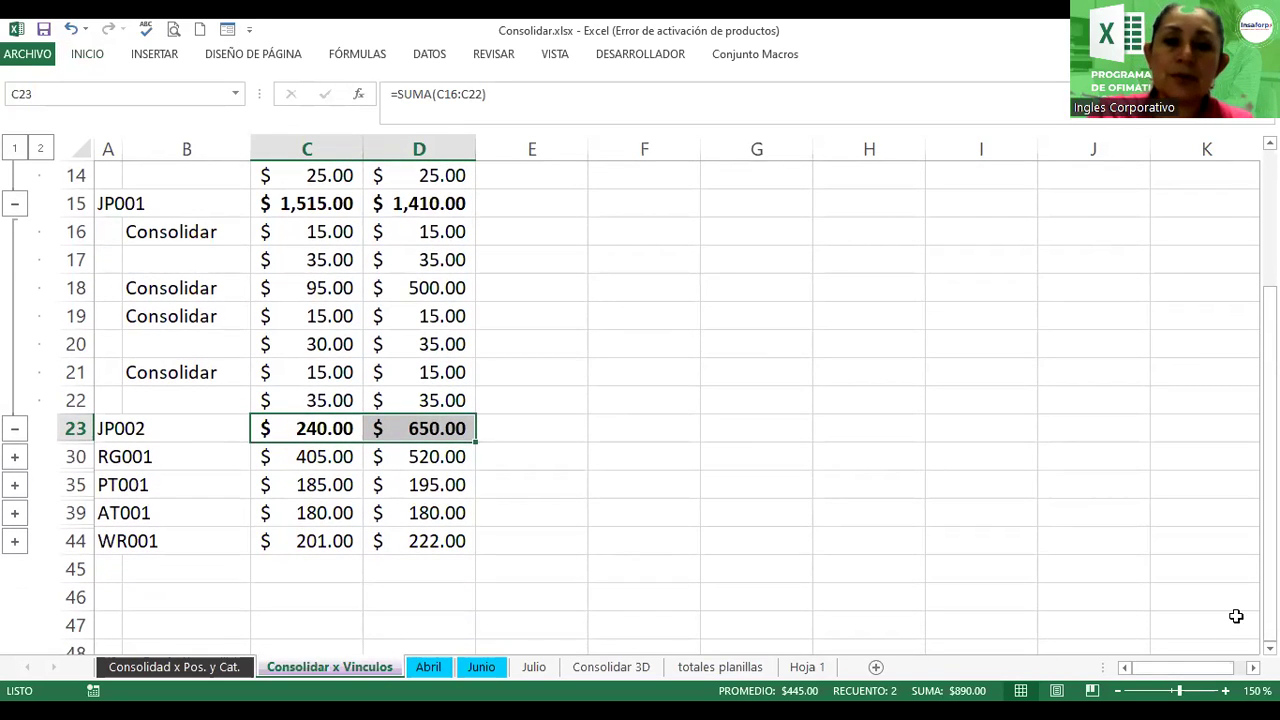
Step: Toggle outline levels 1 and 2, ending on level 2 with every collector group's details shown
left_click(14, 150)
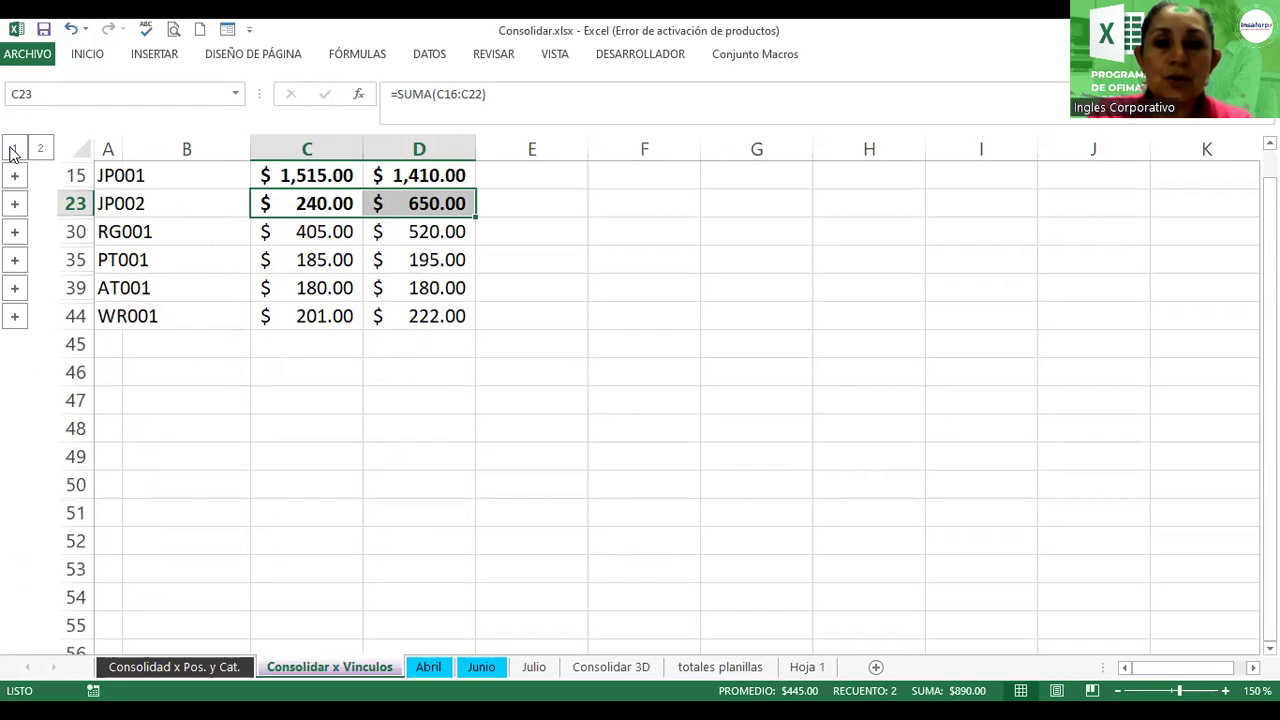
left_click(40, 149)
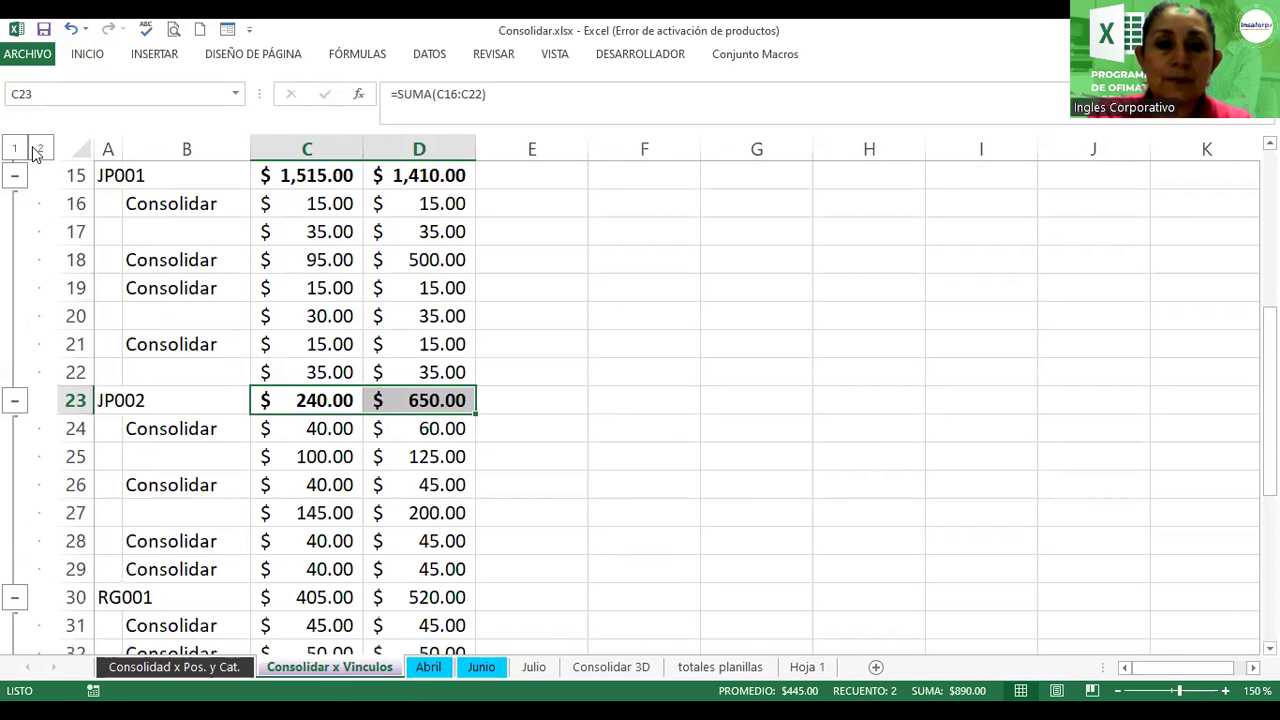
left_click(16, 149)
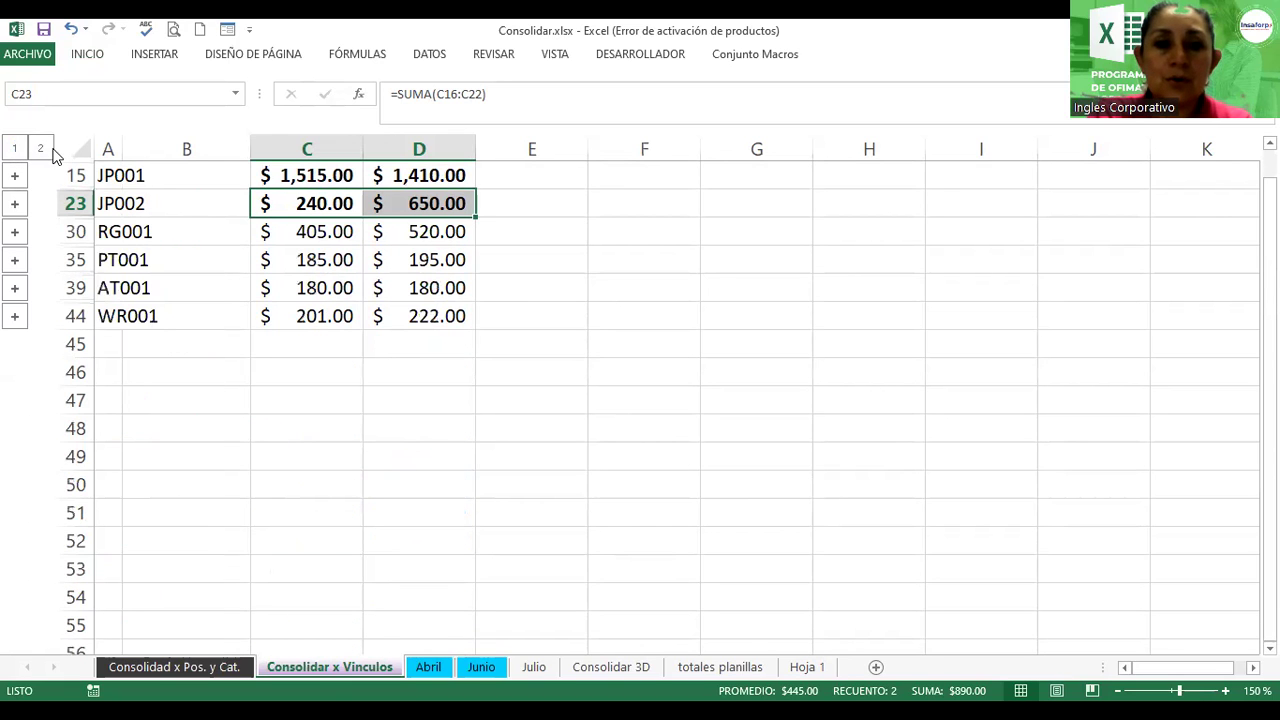
left_click(40, 149)
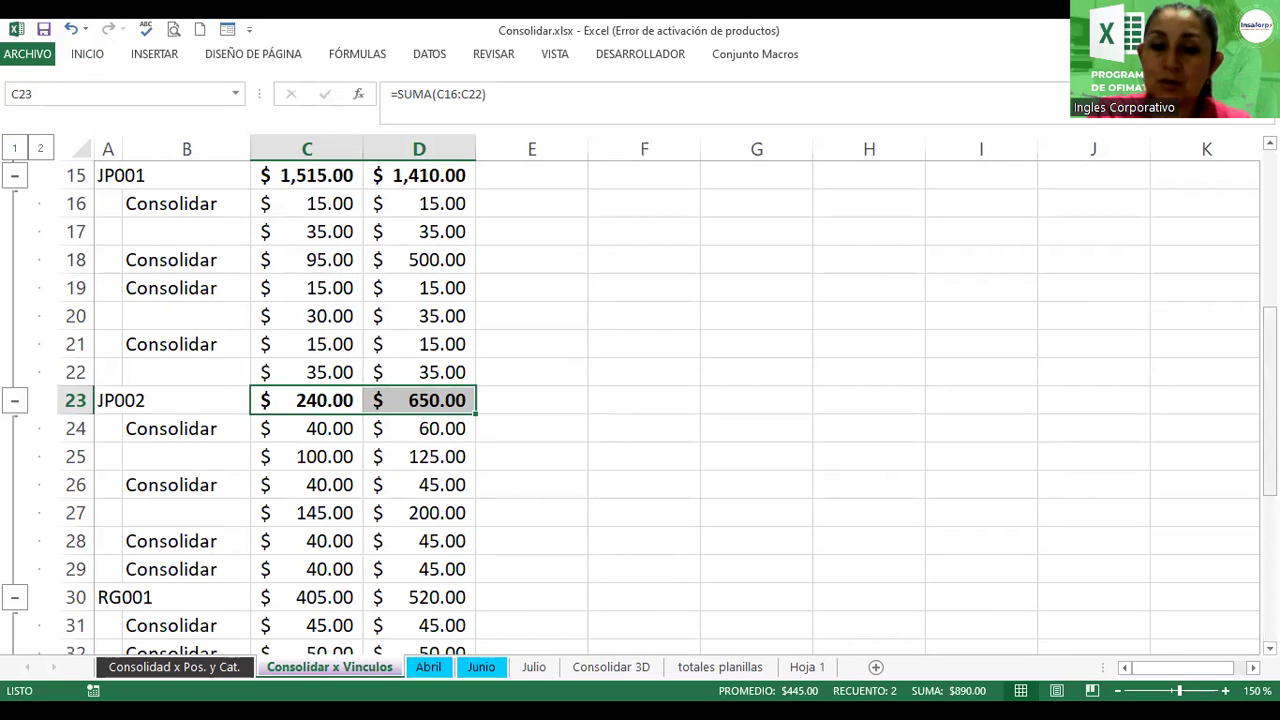
scroll(660, 400, "down", 2)
scroll(660, 400, "down", 2)
scroll(660, 400, "down", 1)
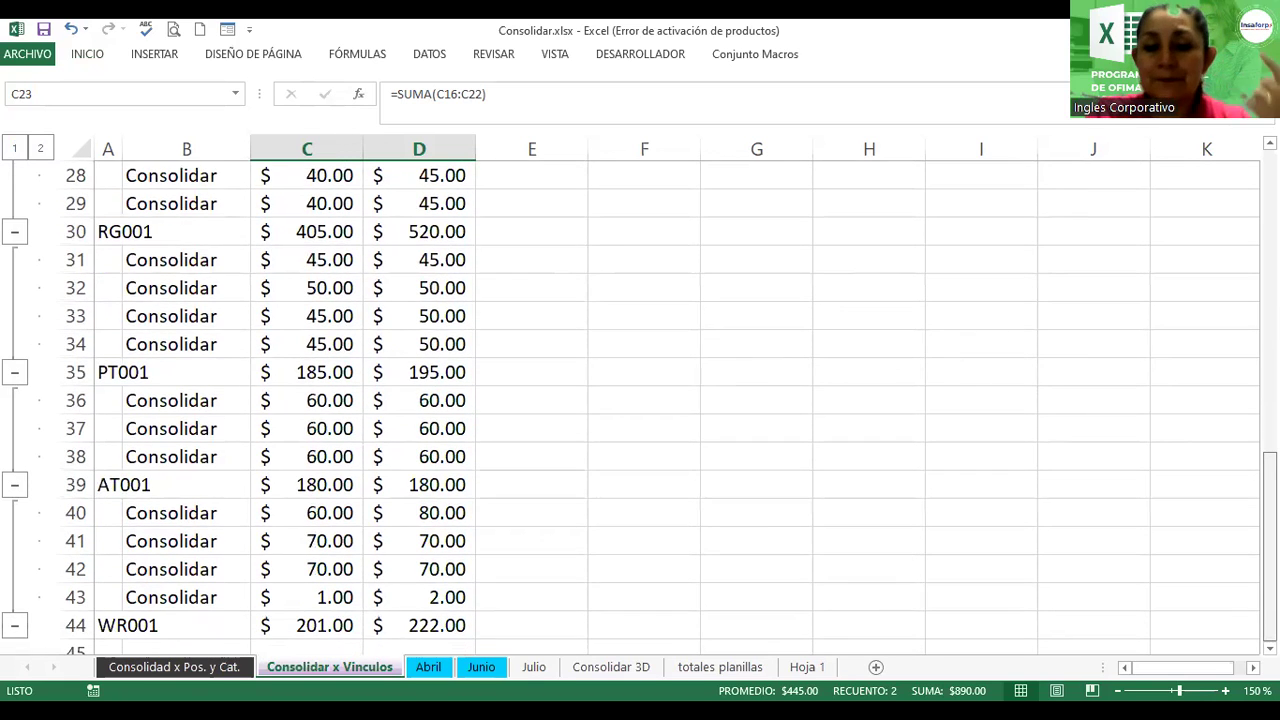
scroll(660, 400, "down", 1)
scroll(660, 400, "down", 1)
scroll(660, 400, "down", 1)
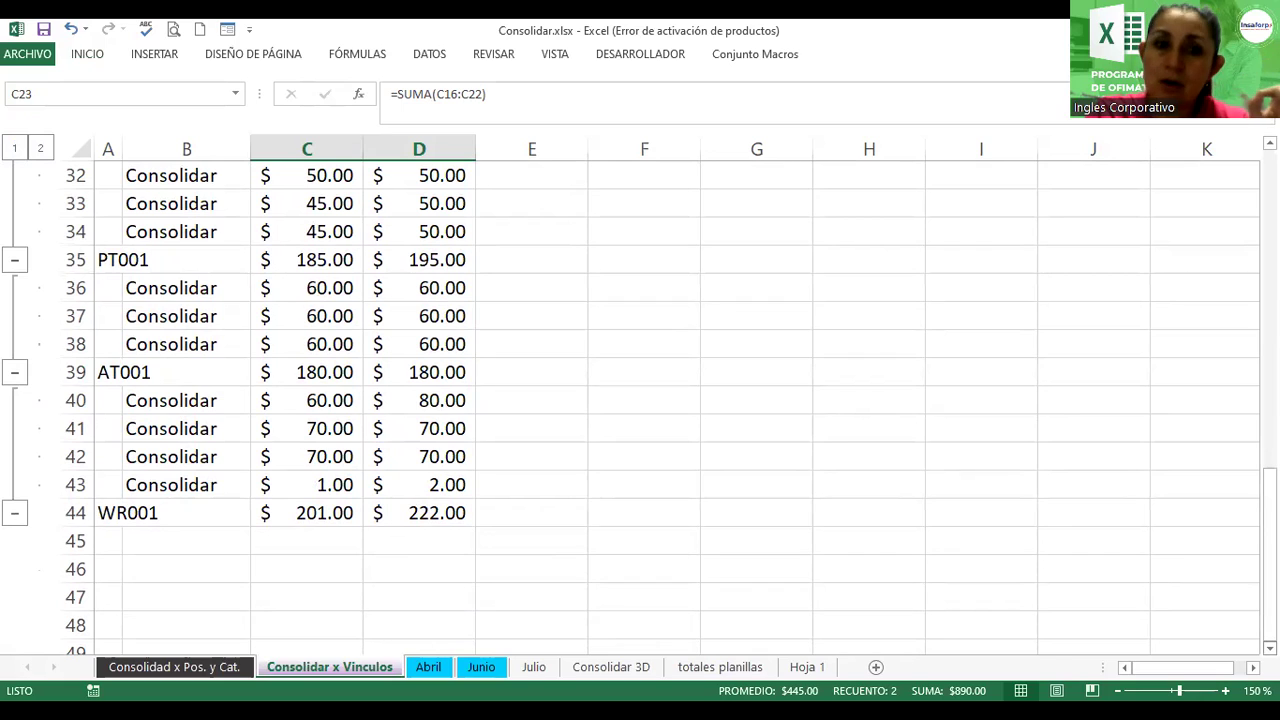
left_click(16, 150)
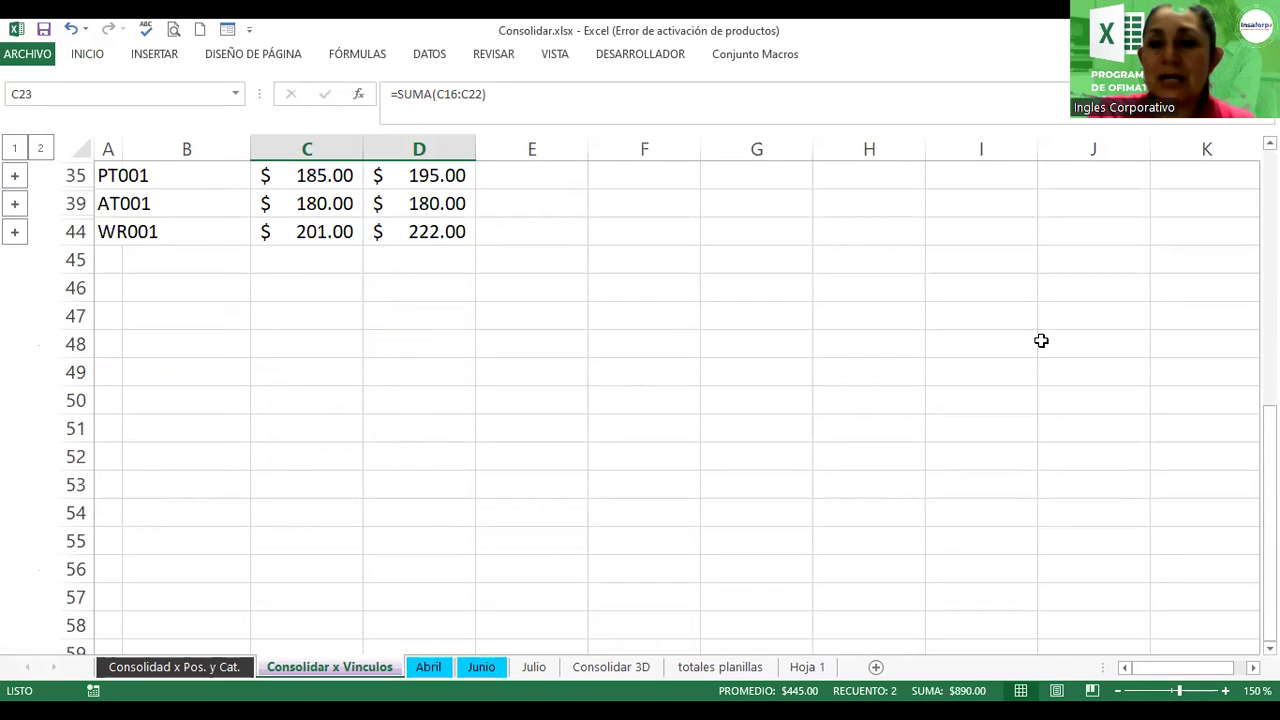
scroll(640, 400, "up", 1)
scroll(640, 400, "up", 1)
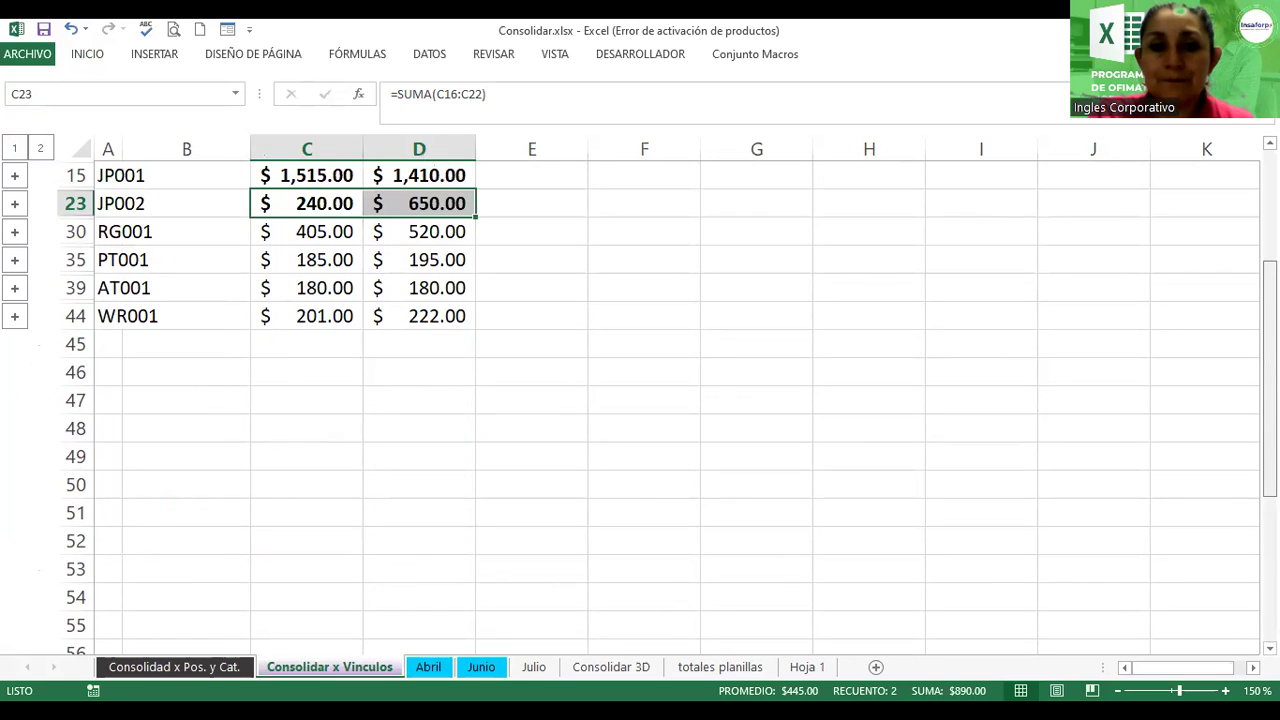
scroll(640, 400, "up", 1)
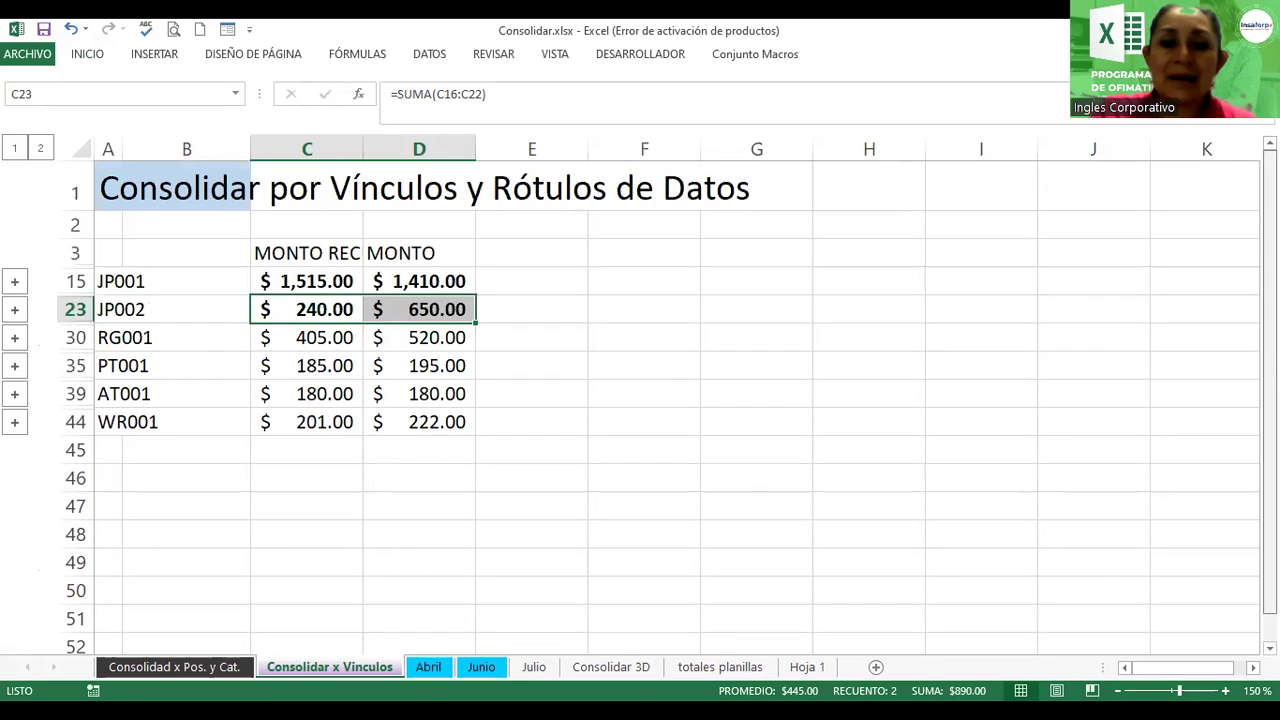
left_click(38, 151)
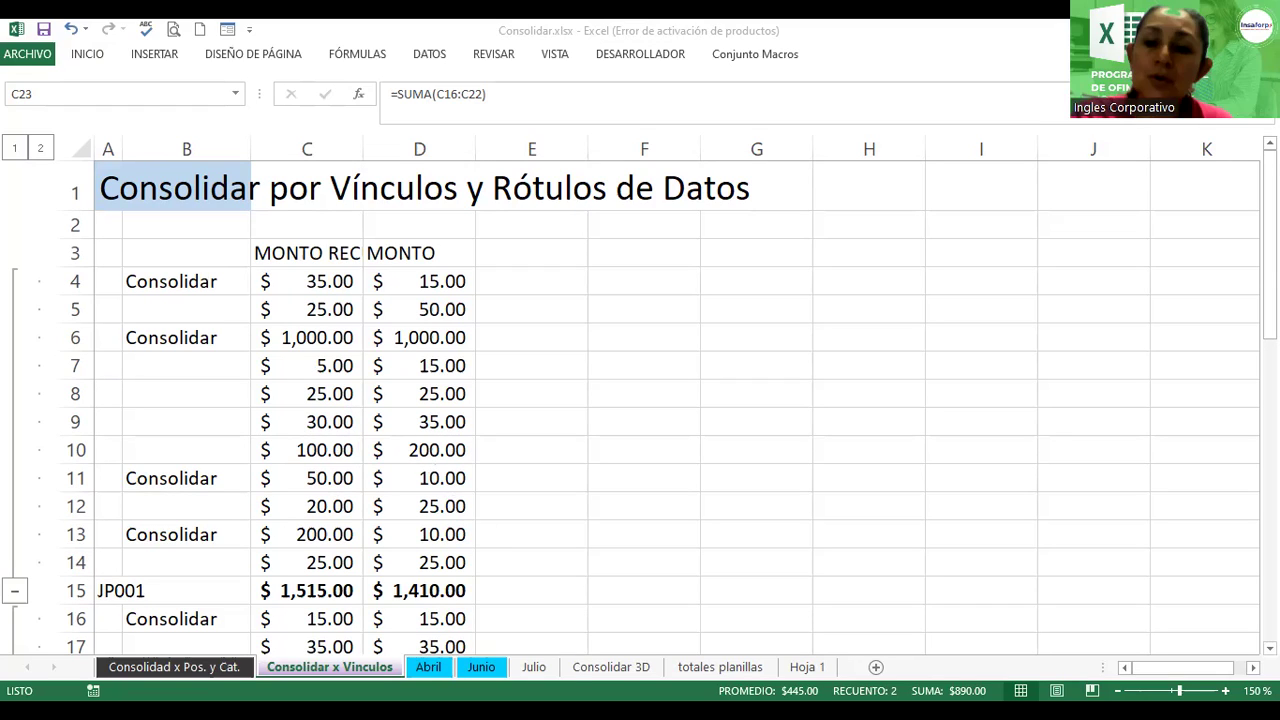
left_click(203, 669)
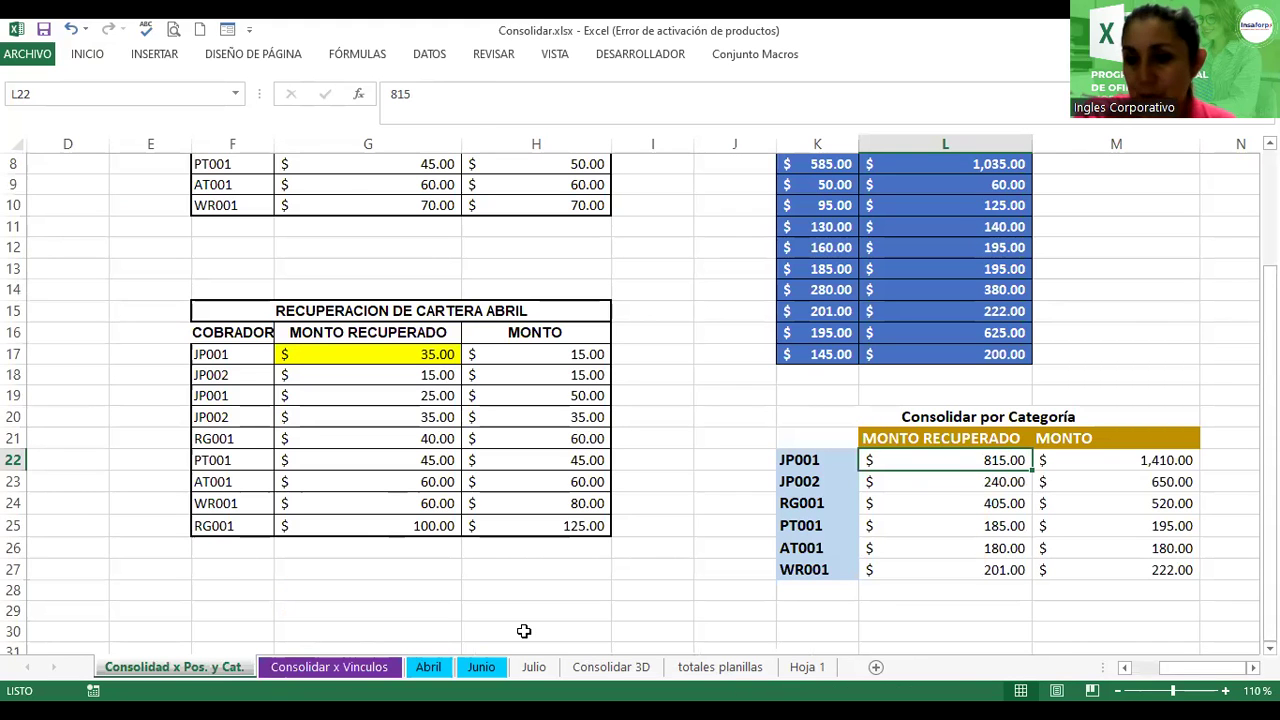
left_click(958, 508)
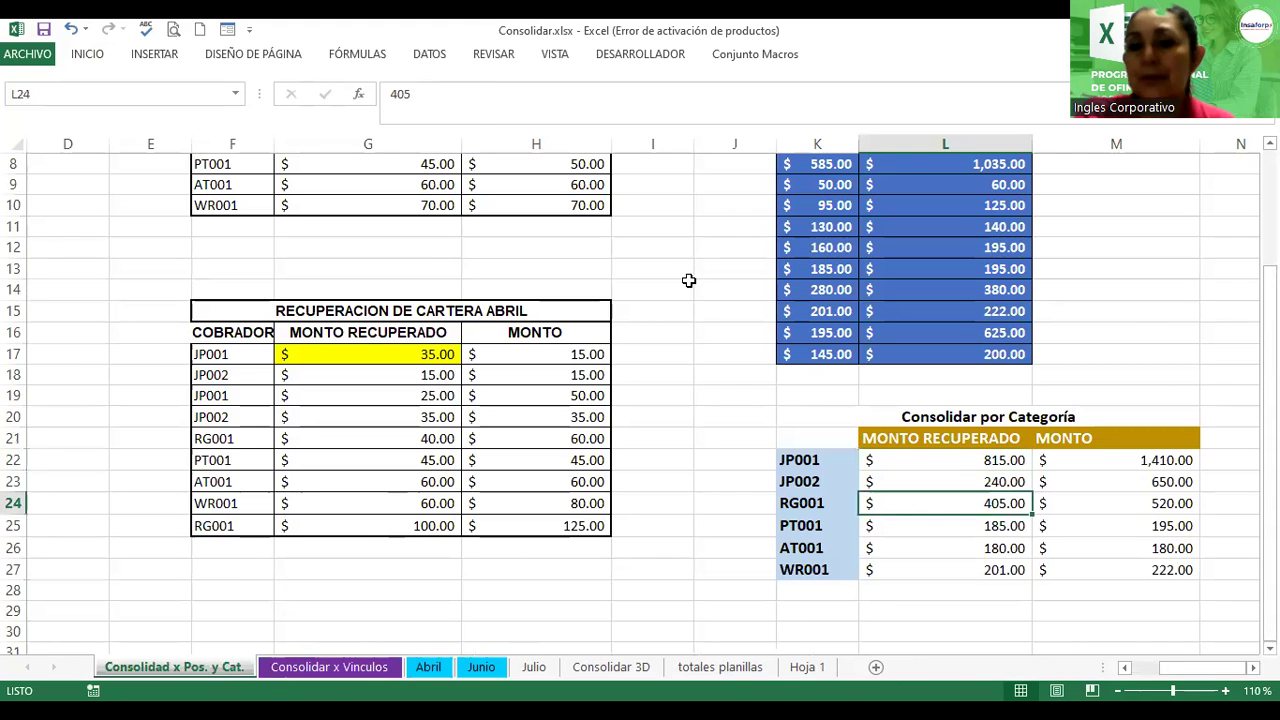
left_click(429, 57)
left_click(828, 97)
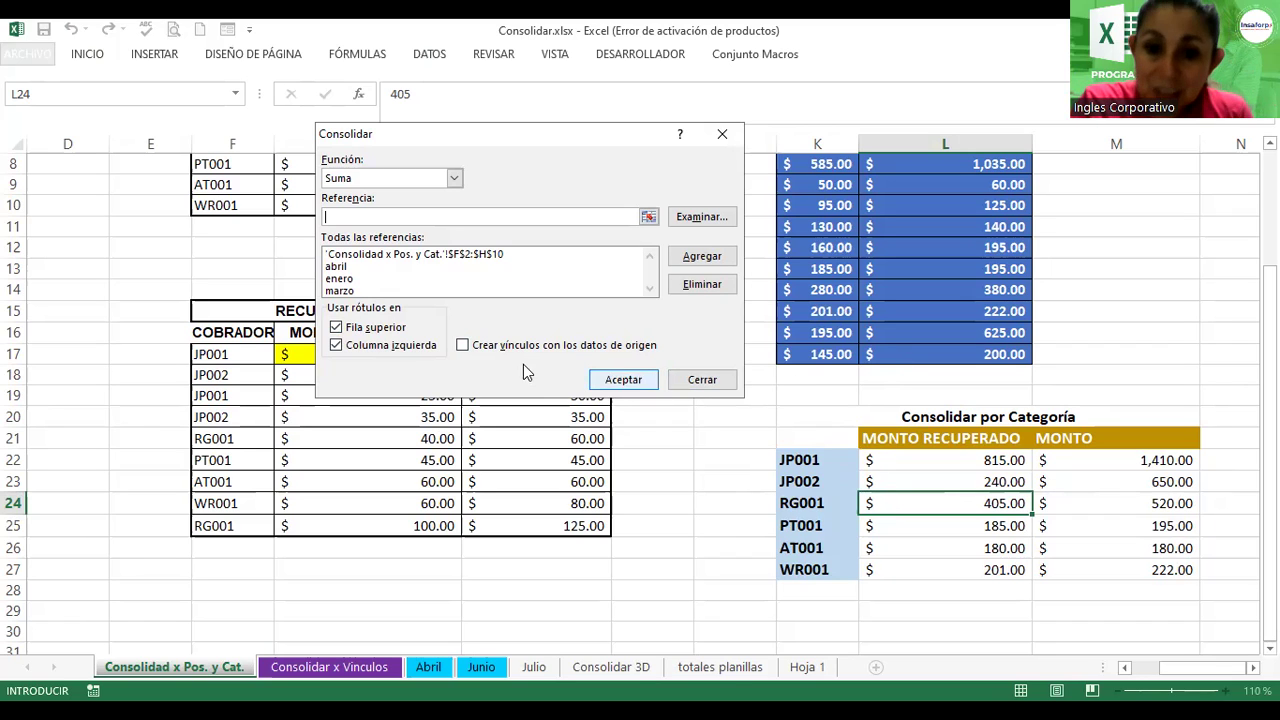
left_click(700, 380)
left_click(310, 673)
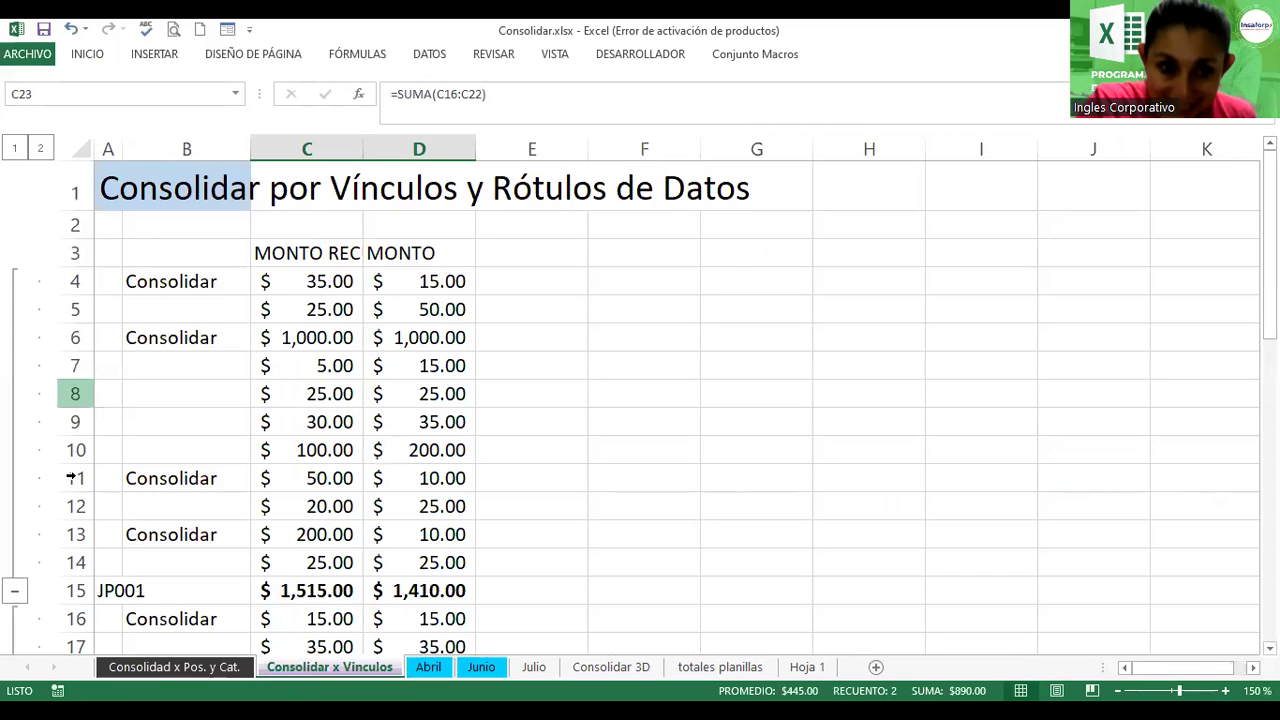
Step: Collapse the Consolidar x Vinculos outline to level 1, leaving only the JP001–WR001 collector totals
left_click(16, 148)
left_click(41, 149)
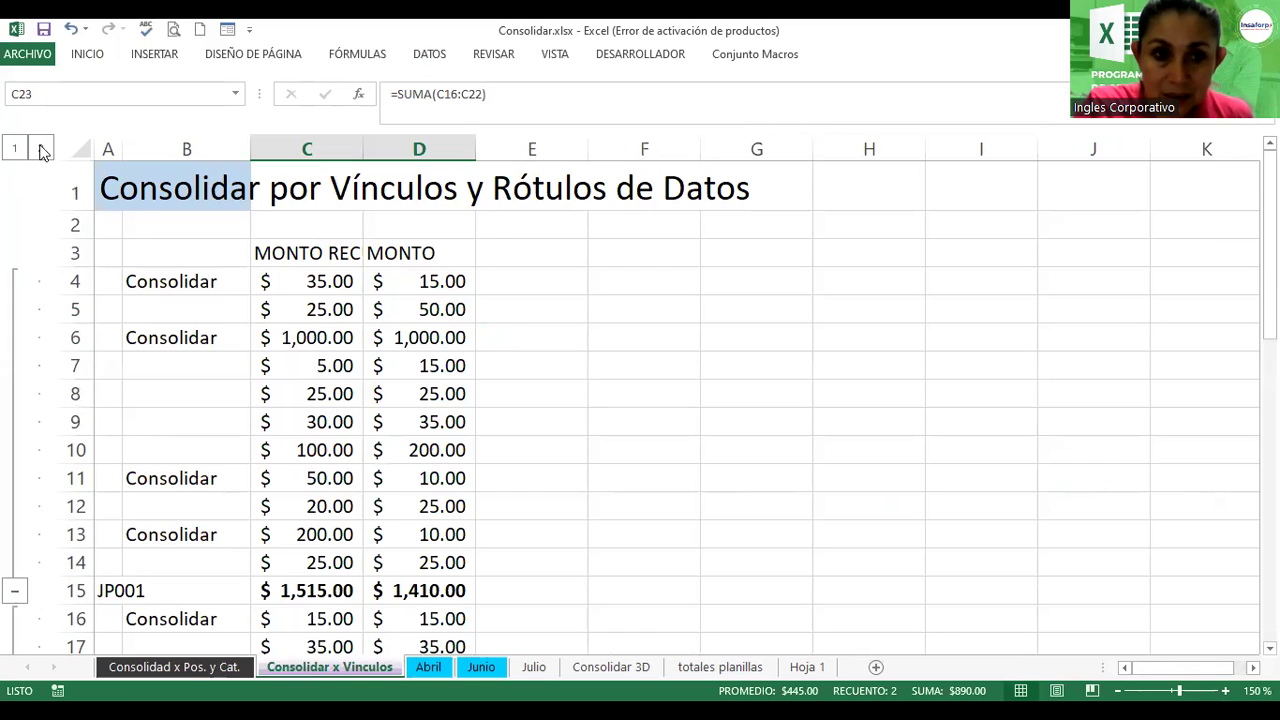
left_click(16, 149)
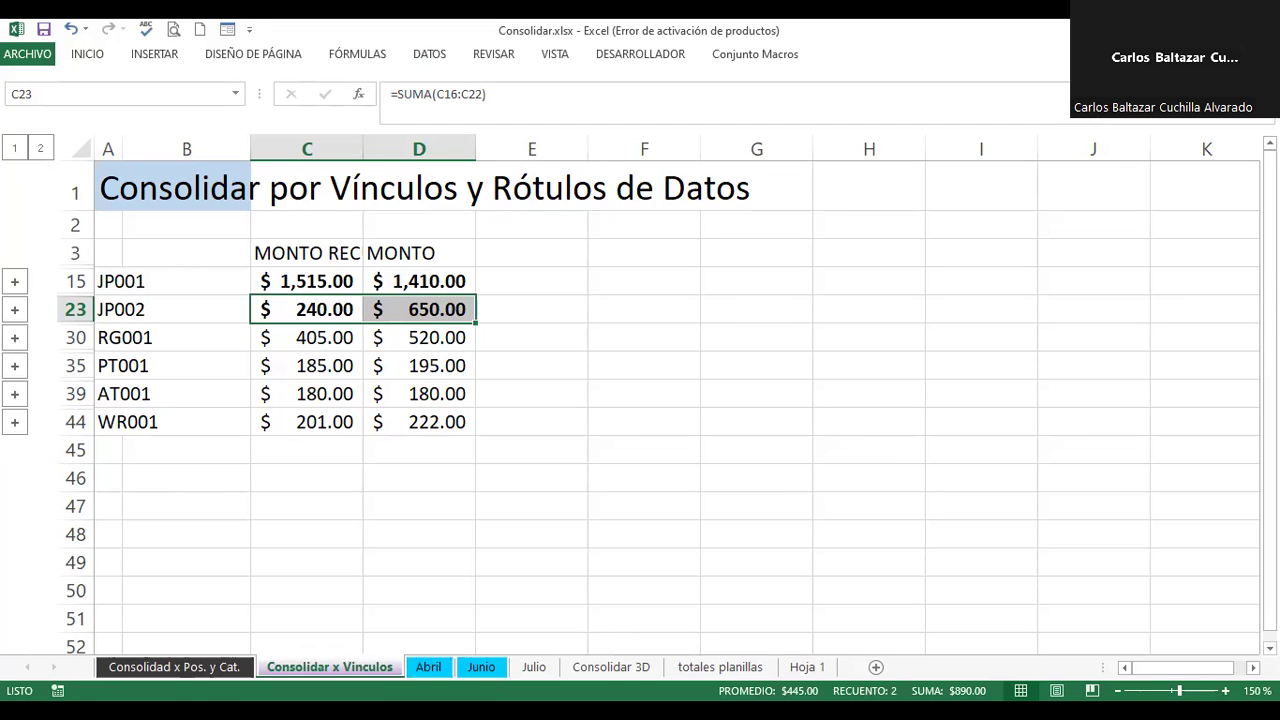
Step: On the Consolidad x Pos. y Cat. sheet, select the Consolidar por Posición table K7:L16
left_click(200, 666)
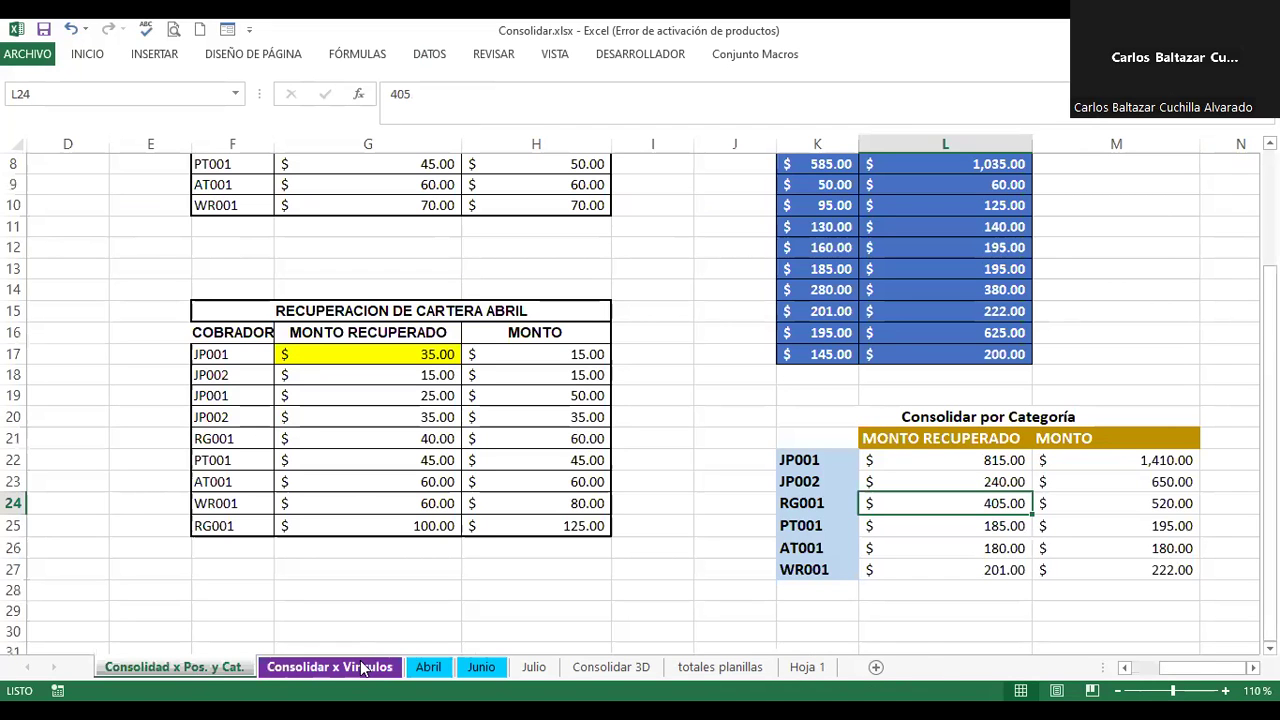
scroll(640, 395, "up", 5)
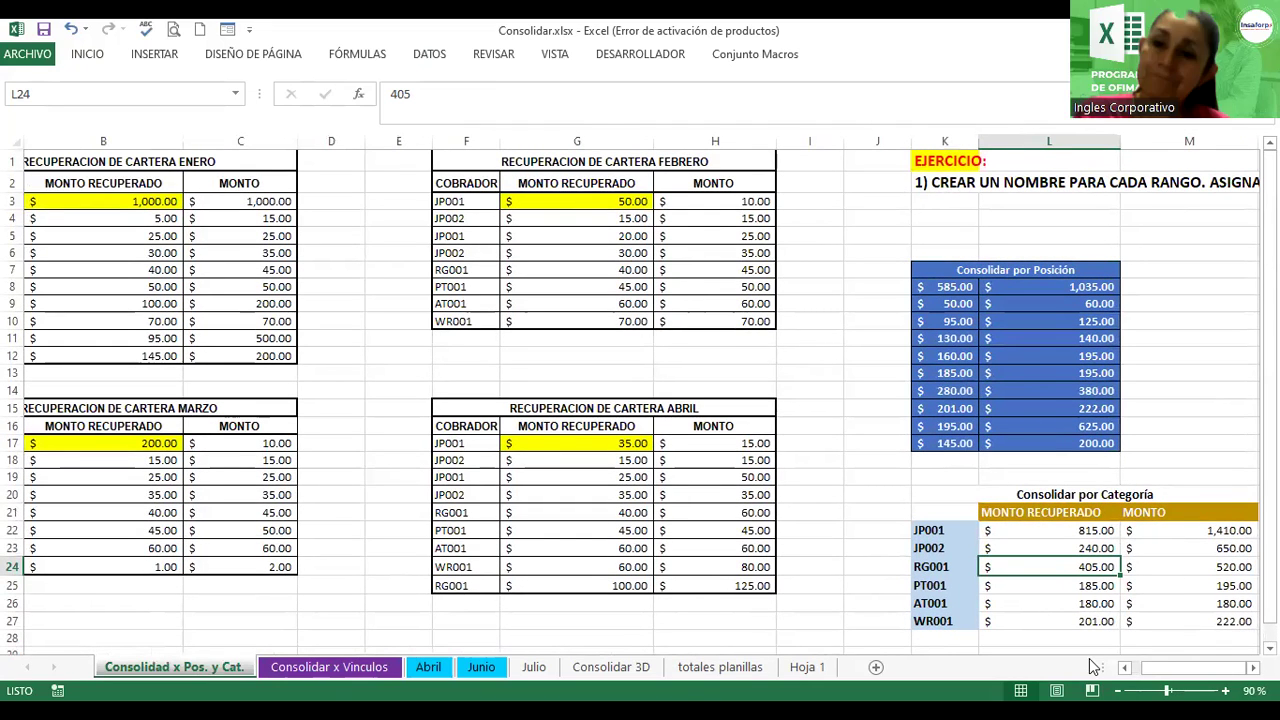
left_click(1086, 289)
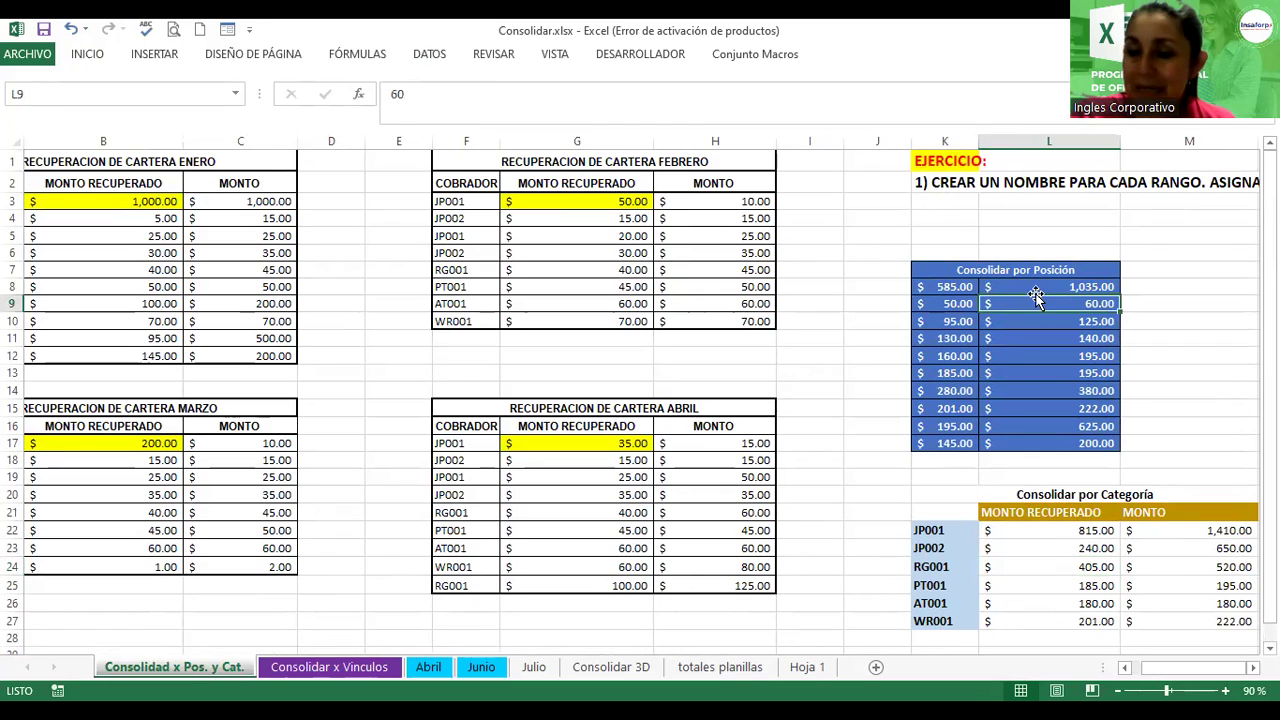
left_click(1016, 274)
left_click_drag(1016, 274, 1001, 425)
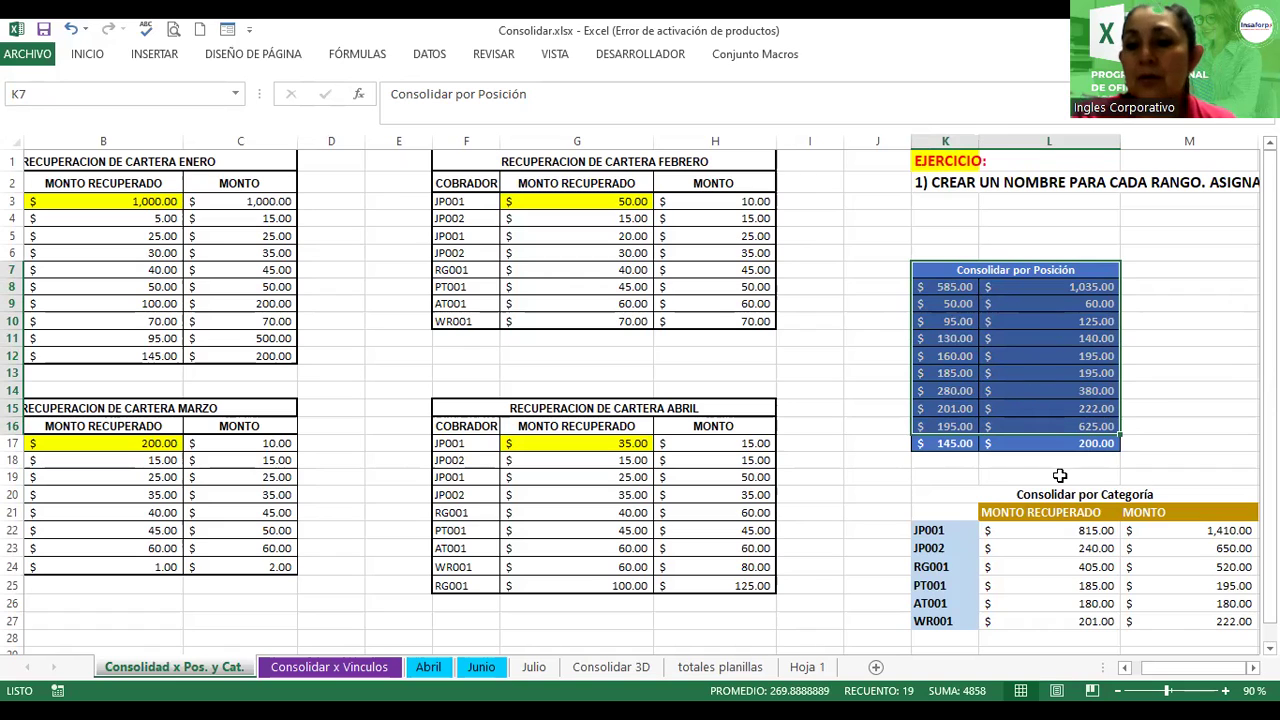
Step: Select the AT001 amount in cell M26 of the category summary
scroll(1190, 667, "right", 1)
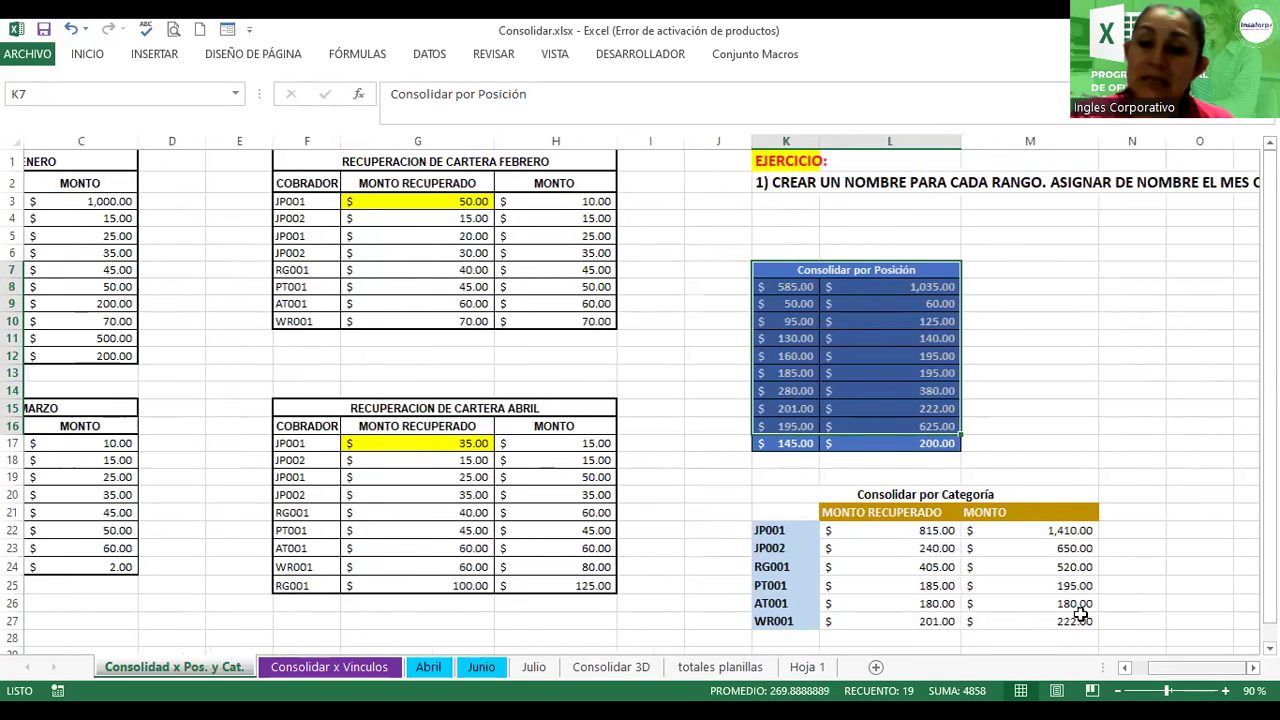
left_click(1075, 604)
scroll(1270, 648, "down", 1)
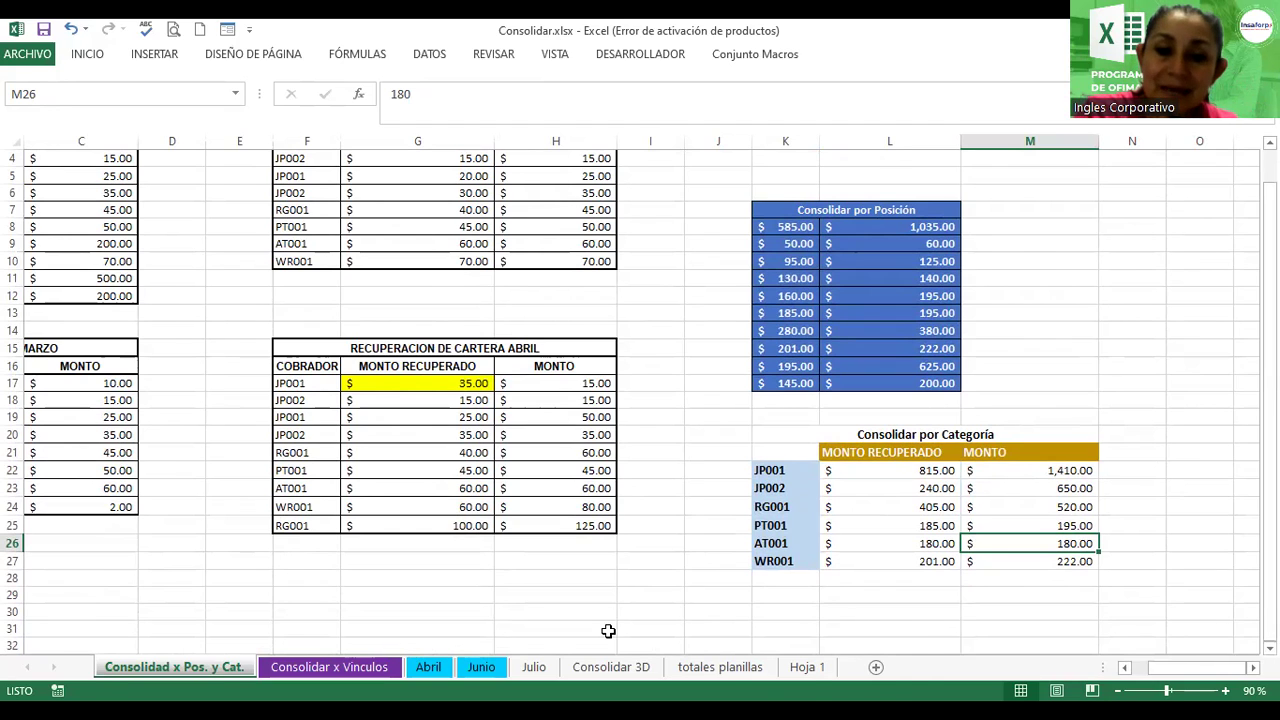
Step: On Consolidar x Vinculos, widen columns C and D so the MONTO amounts fit
left_click(335, 667)
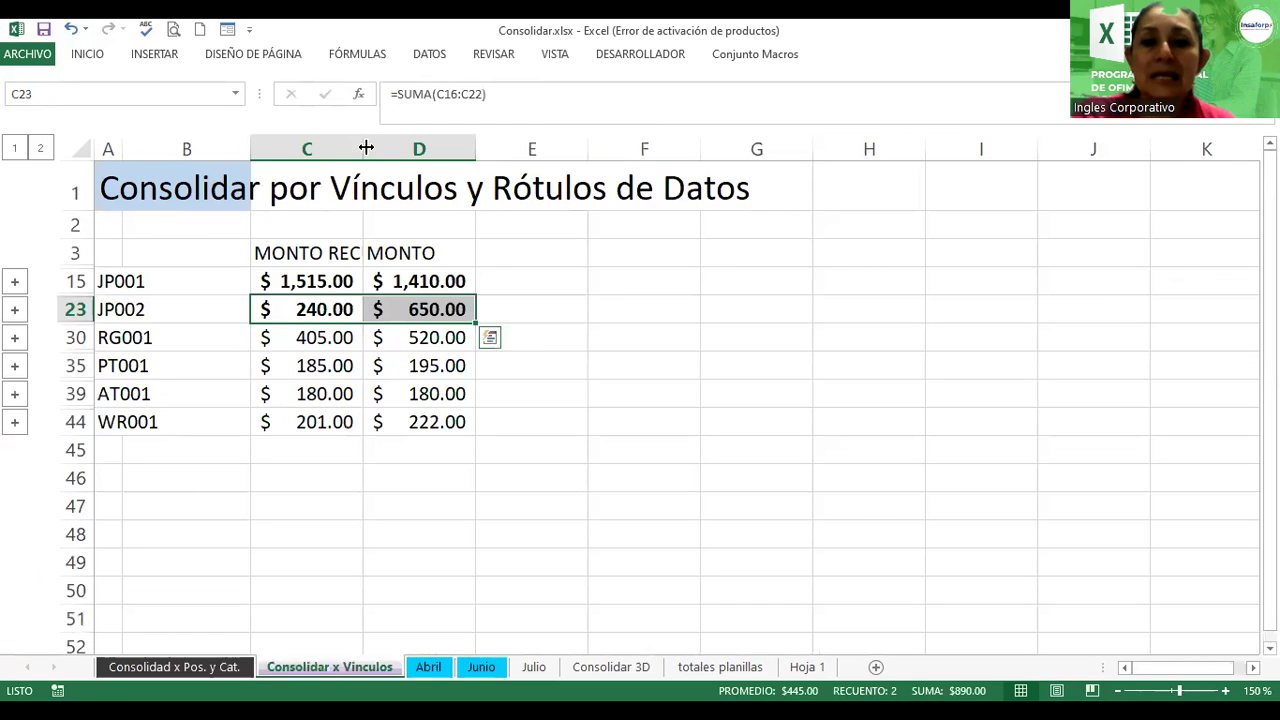
left_click_drag(364, 148, 405, 148)
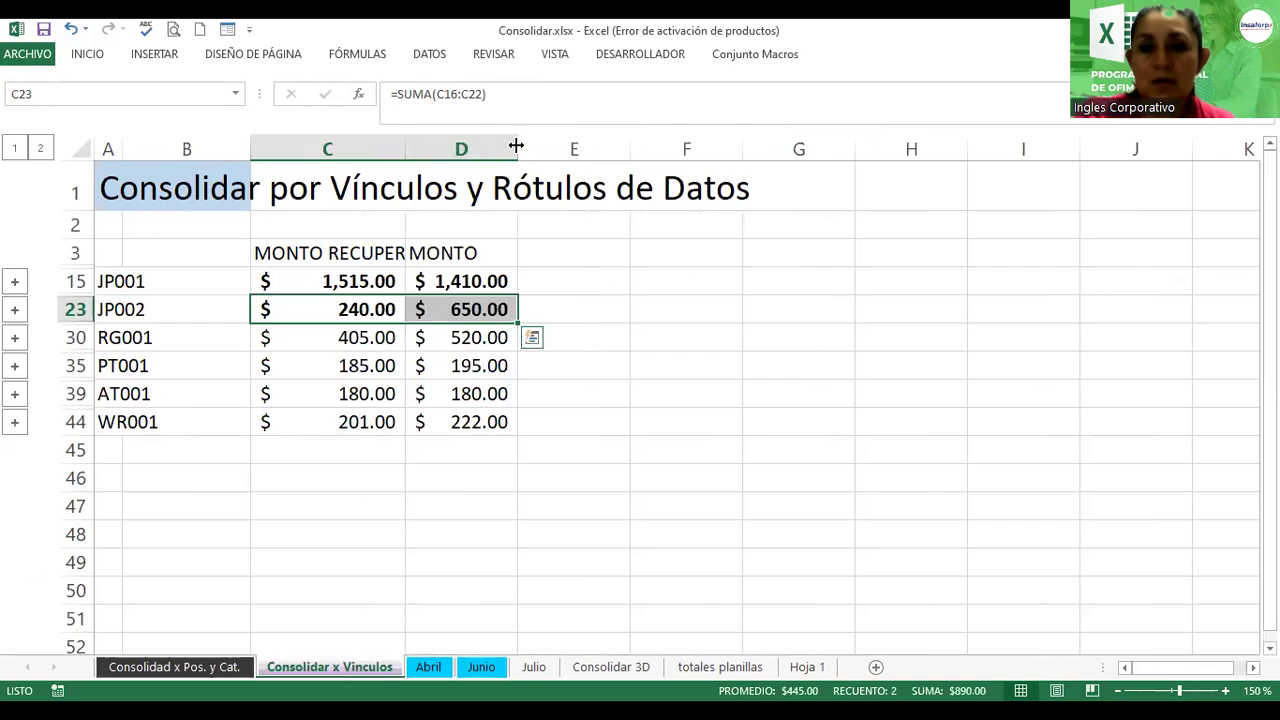
mouse_move(516, 146)
left_mouse_down()
mouse_move(405, 148)
mouse_move(426, 146)
left_mouse_up()
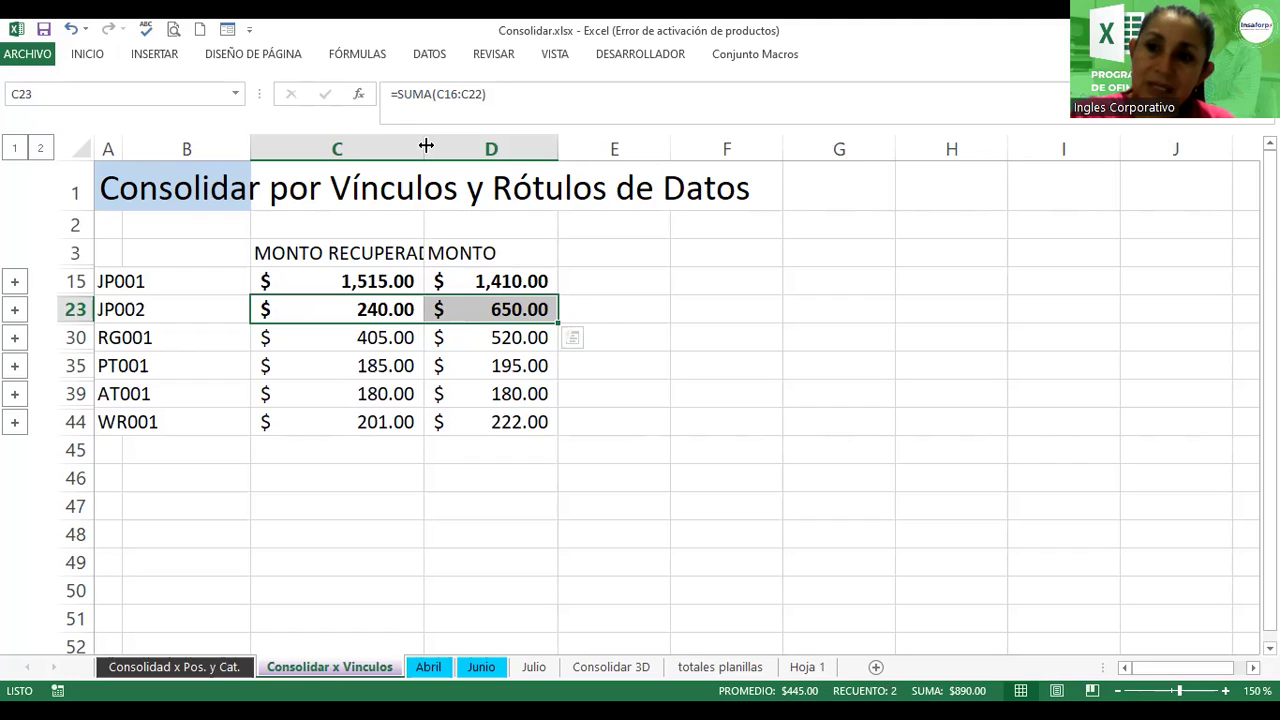
Step: Apply Todos los bordes to the consolidated table A3:D45
left_click(214, 279)
mouse_move(117, 256)
left_mouse_down()
mouse_move(479, 433)
mouse_move(486, 420)
left_mouse_up()
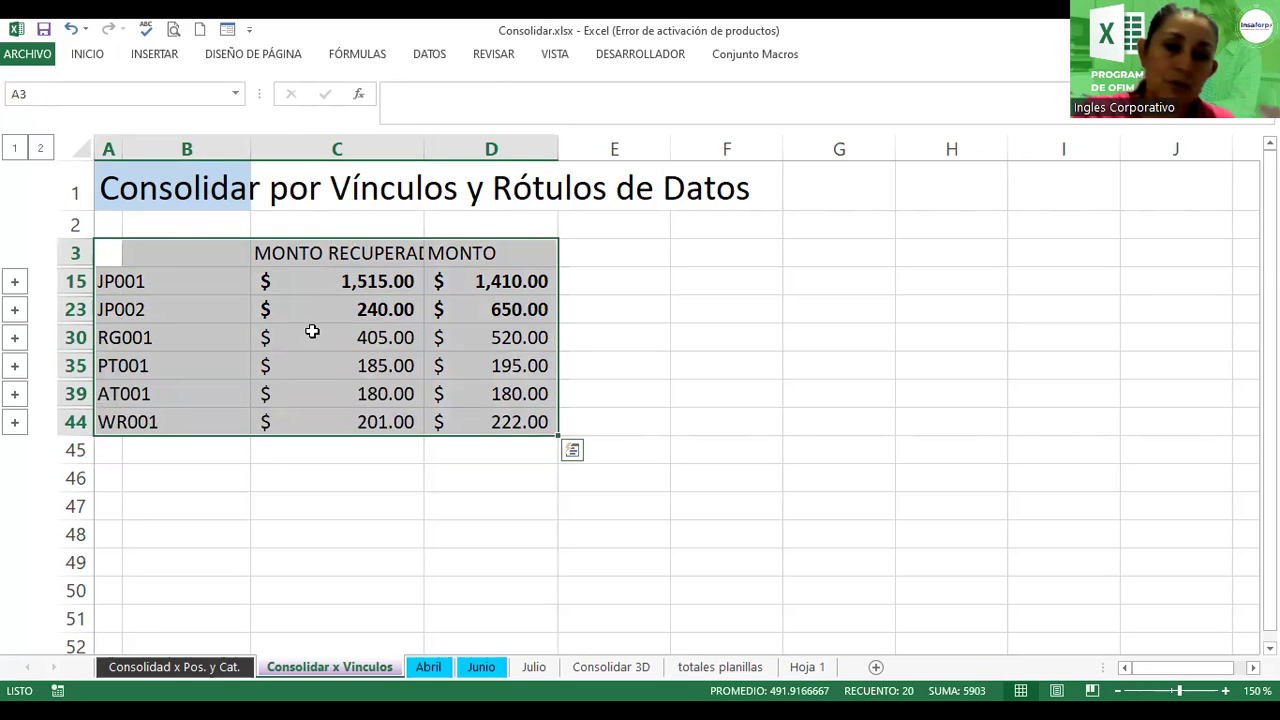
left_click(88, 55)
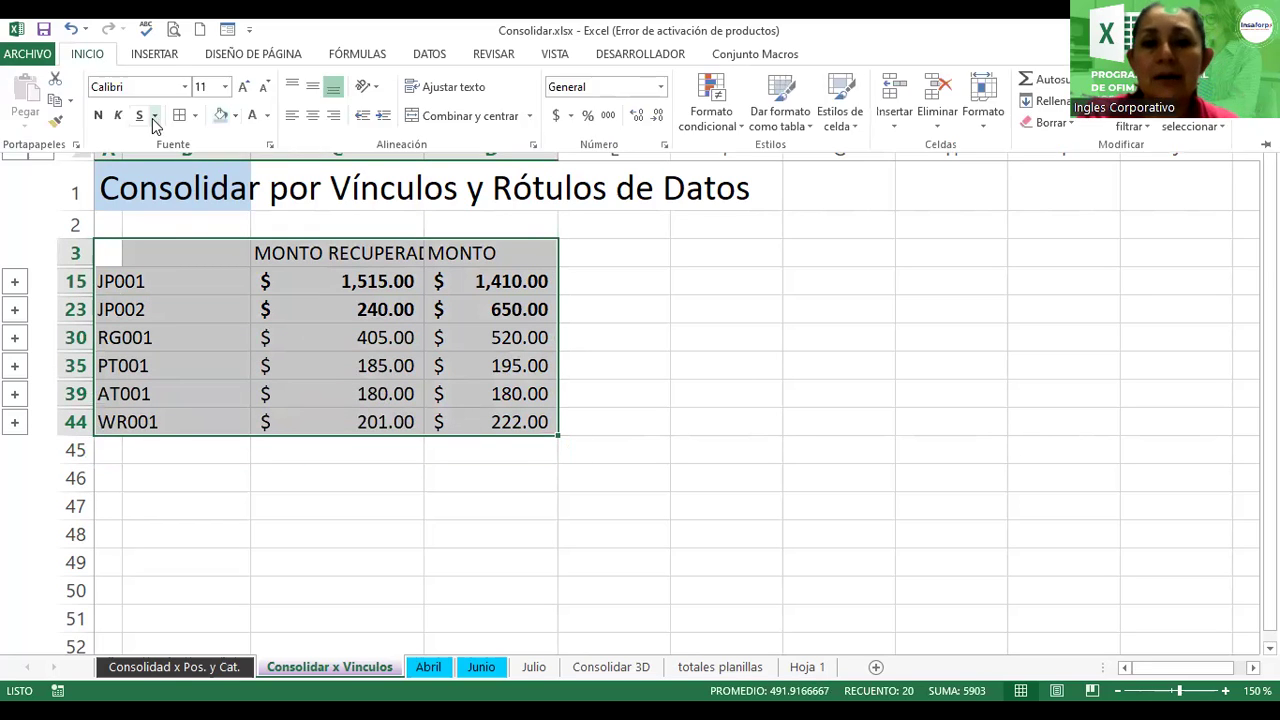
left_click(183, 116)
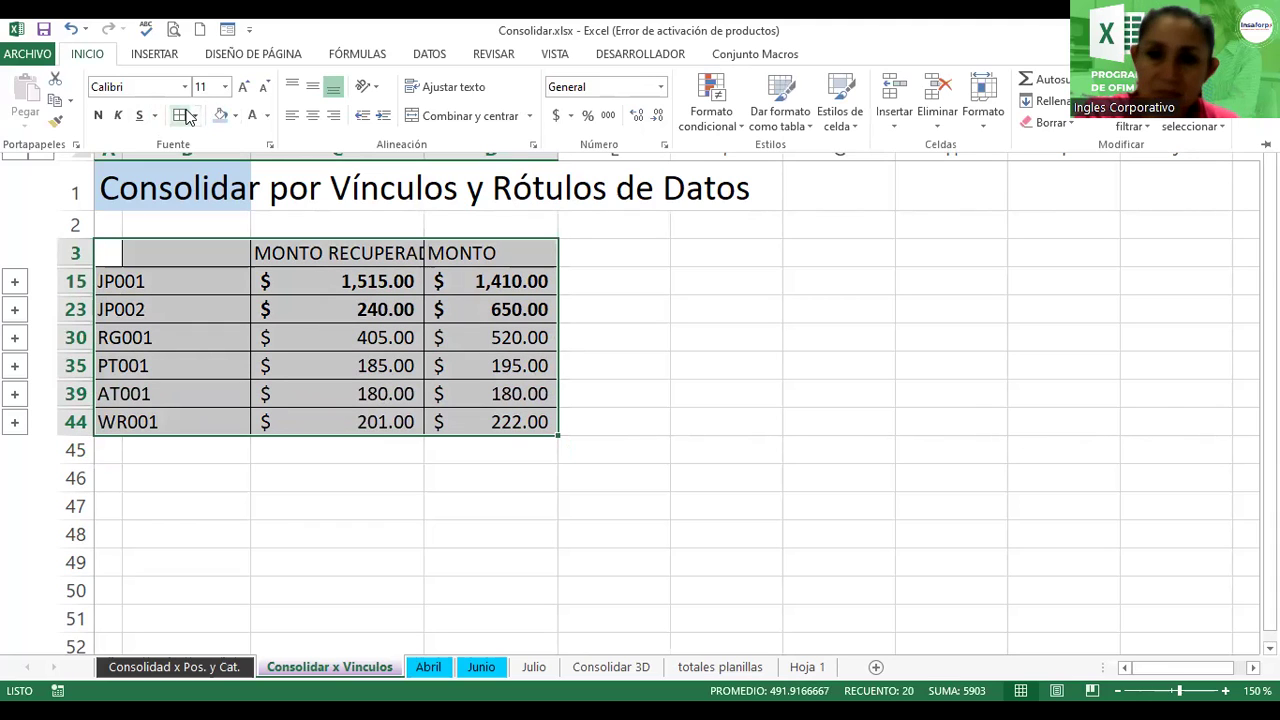
Step: Select the column C totals, then expand and re-collapse the rows 4–14 and JP001 detail groups
left_click(345, 287)
left_click_drag(345, 287, 355, 387)
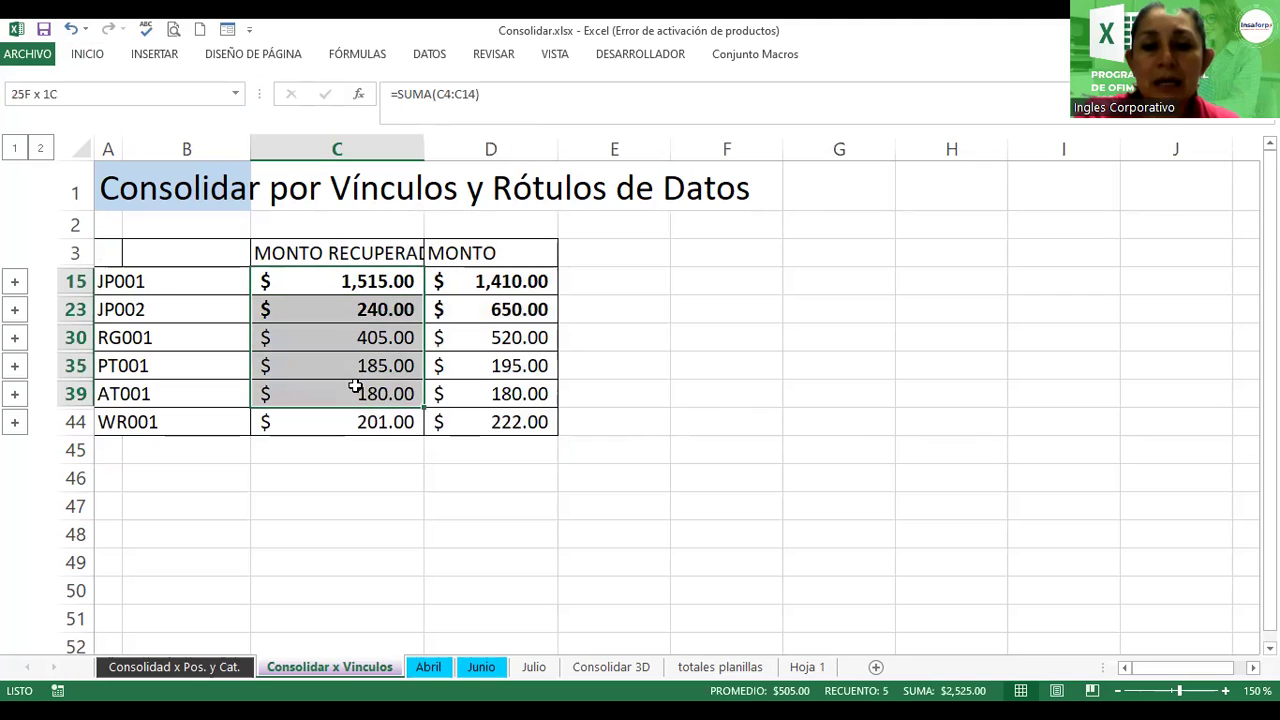
left_click(15, 286)
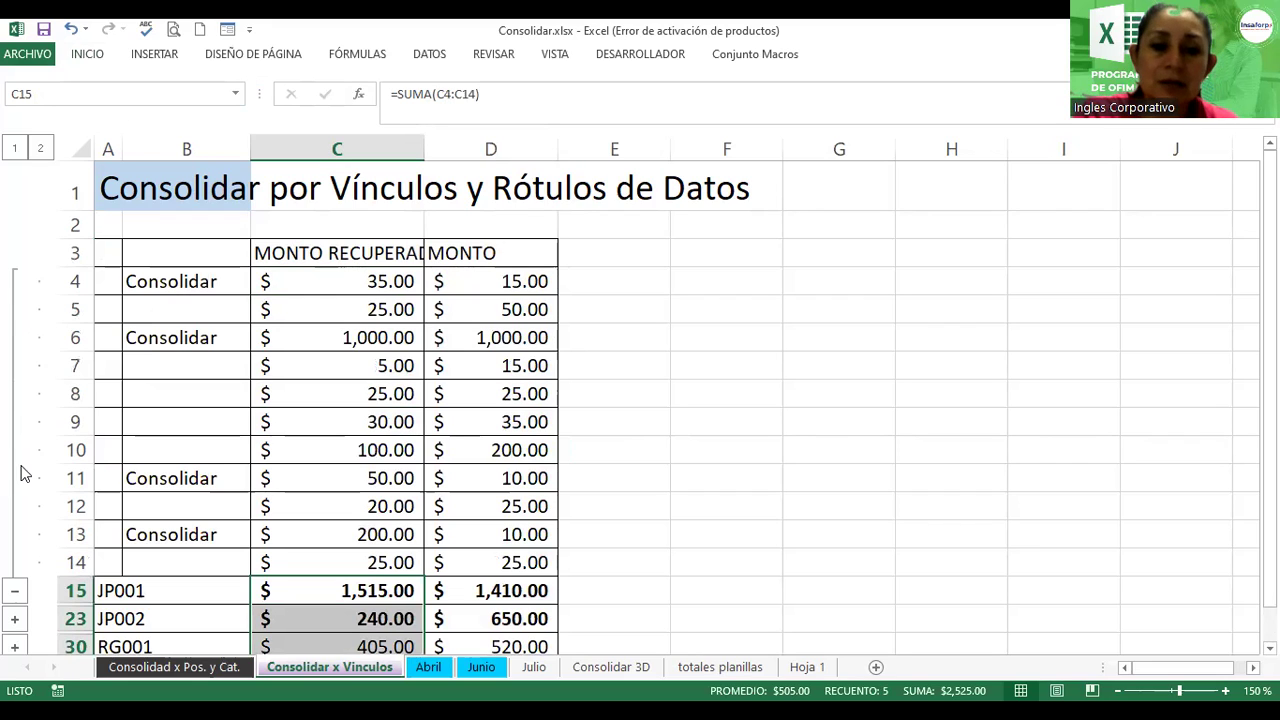
left_click(15, 596)
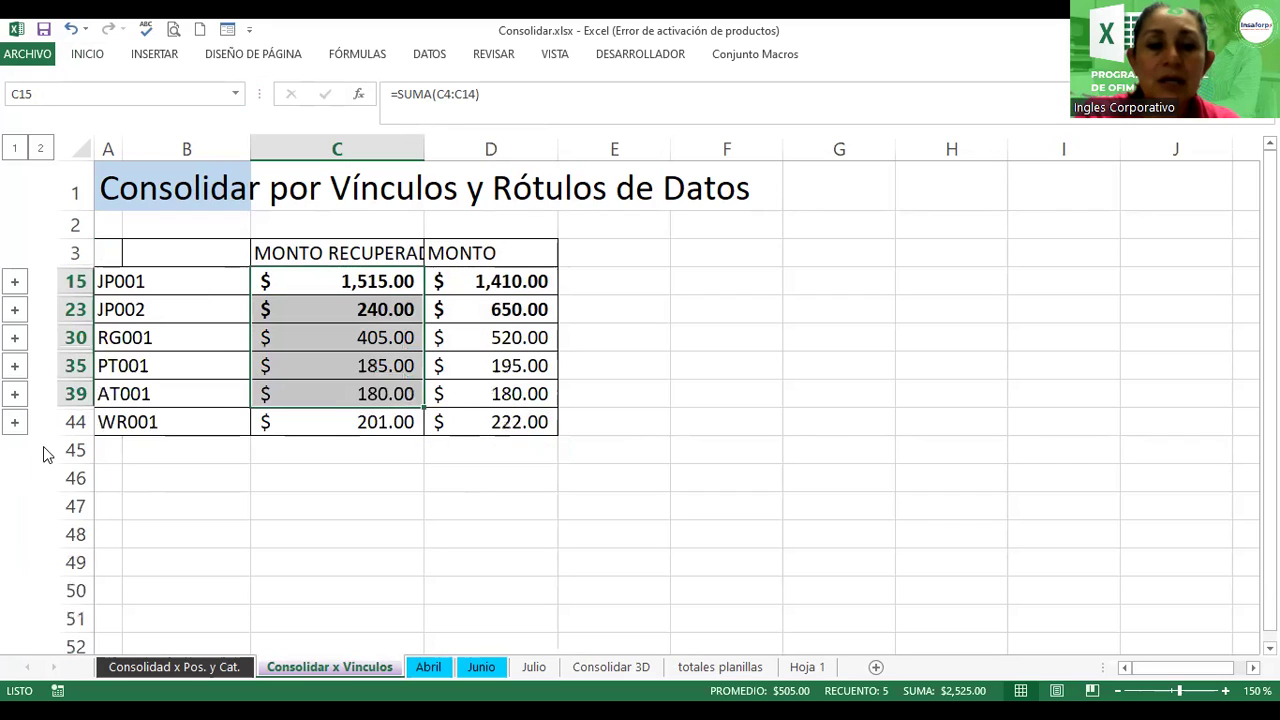
left_click(15, 309)
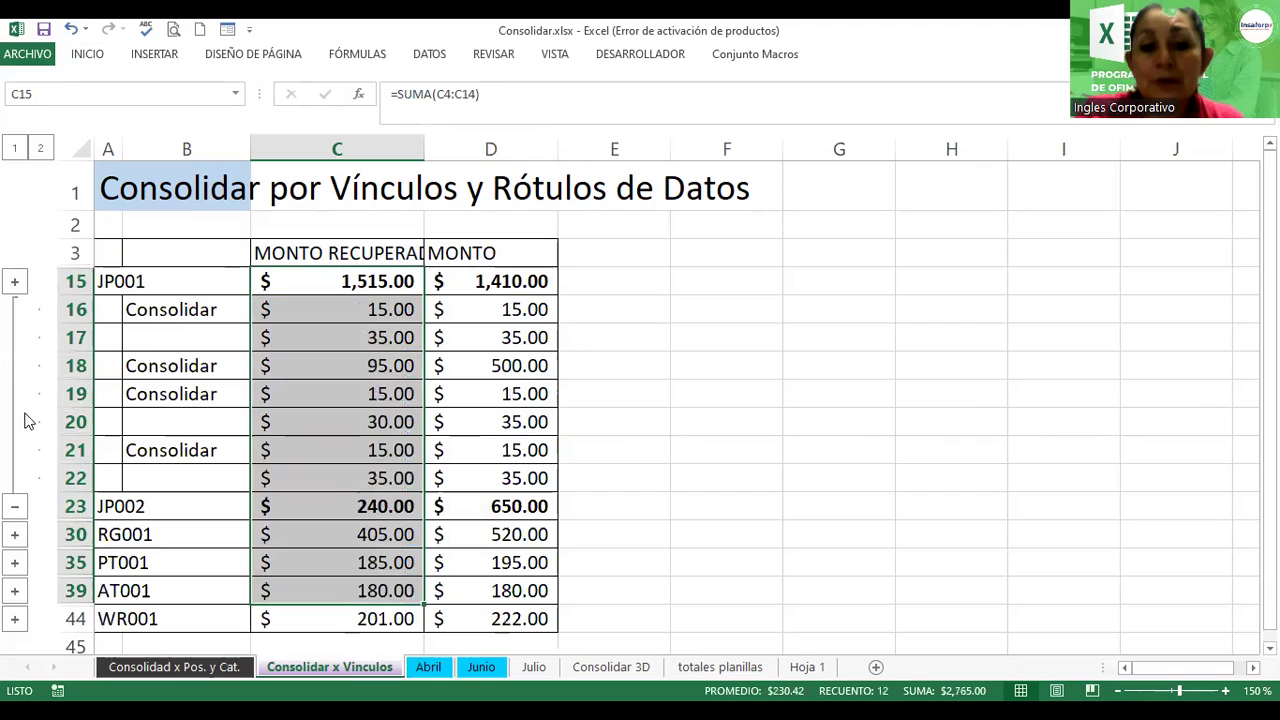
left_click(12, 505)
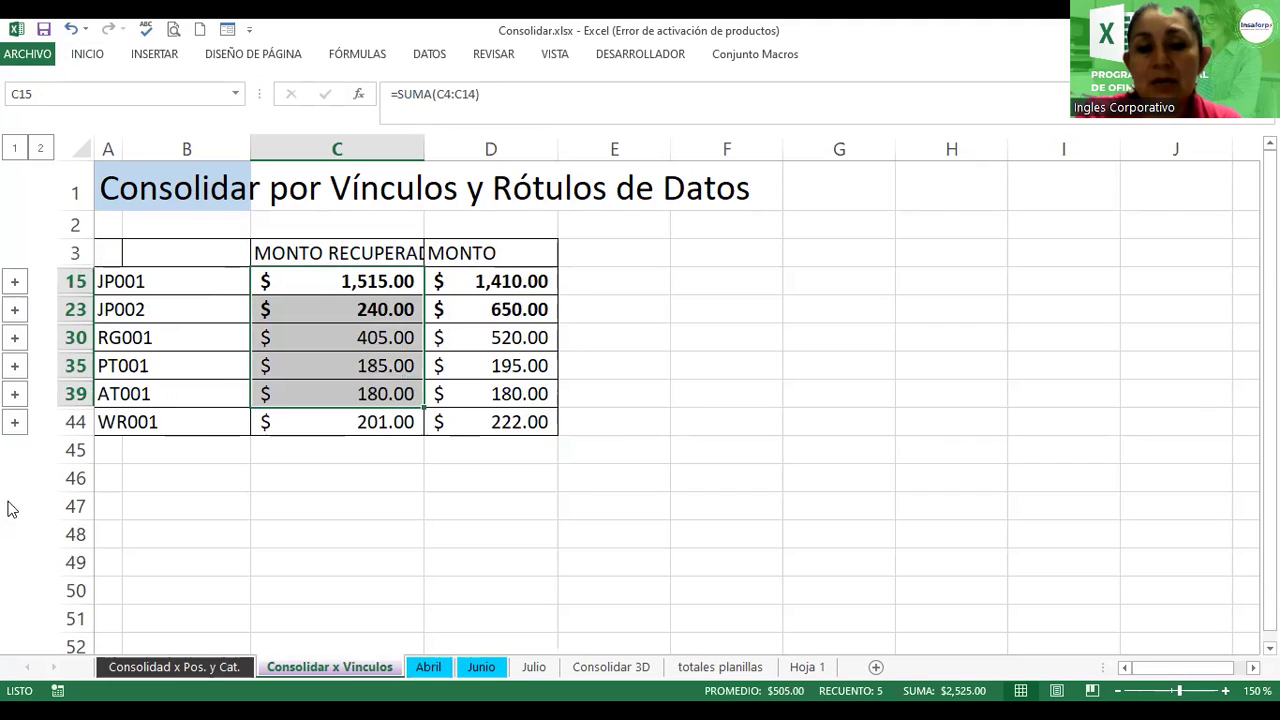
left_click(385, 283)
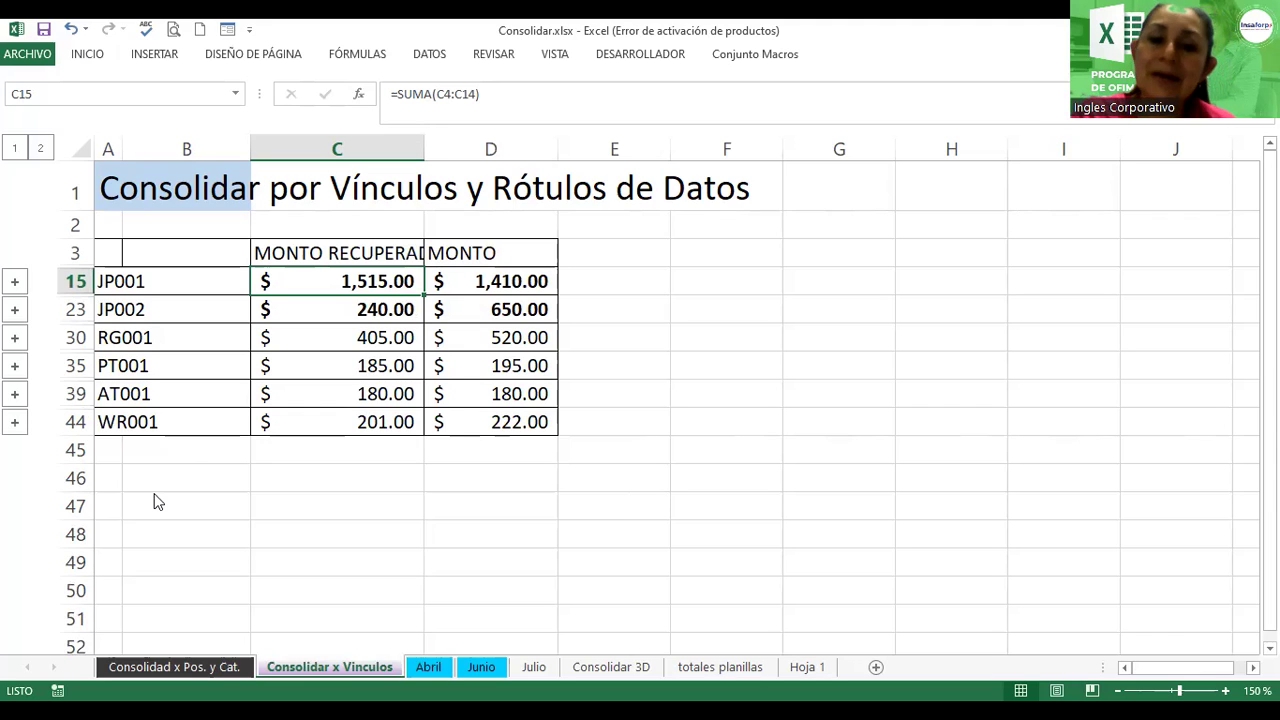
left_click(238, 670)
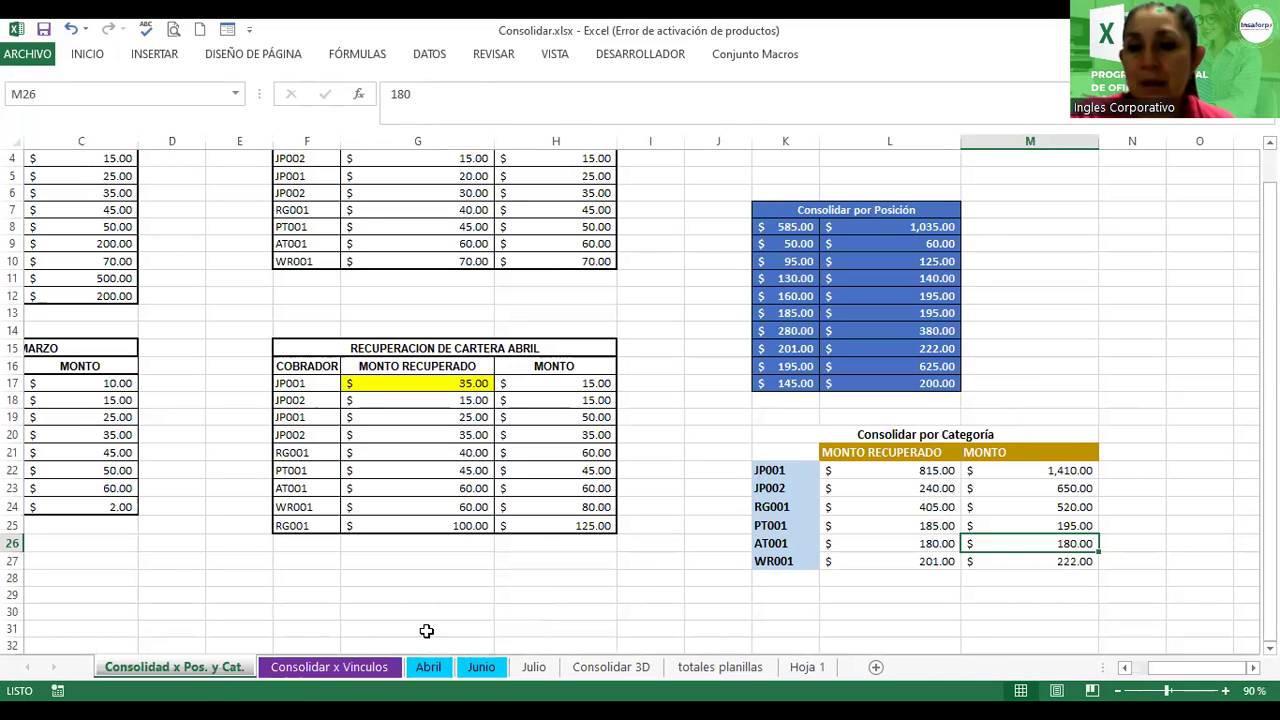
left_click(370, 665)
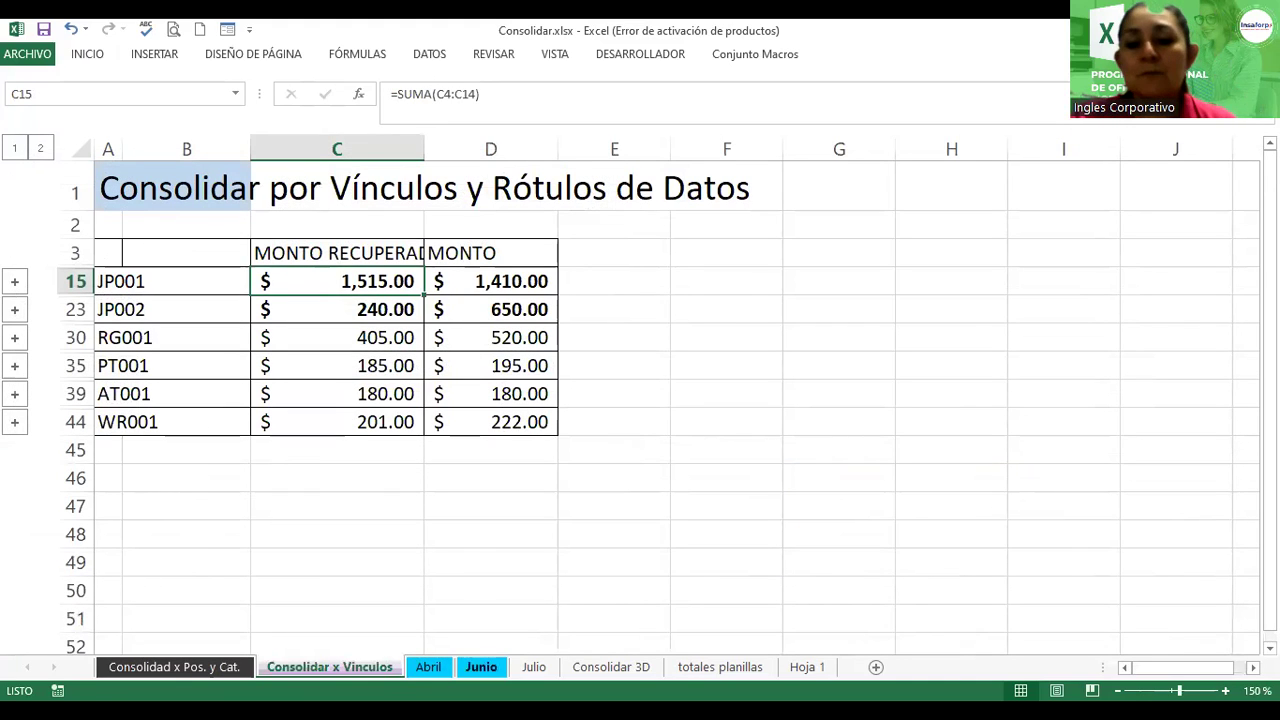
Step: Browse the Consolidar 3D, Abril and Junio sheets
left_click(601, 667)
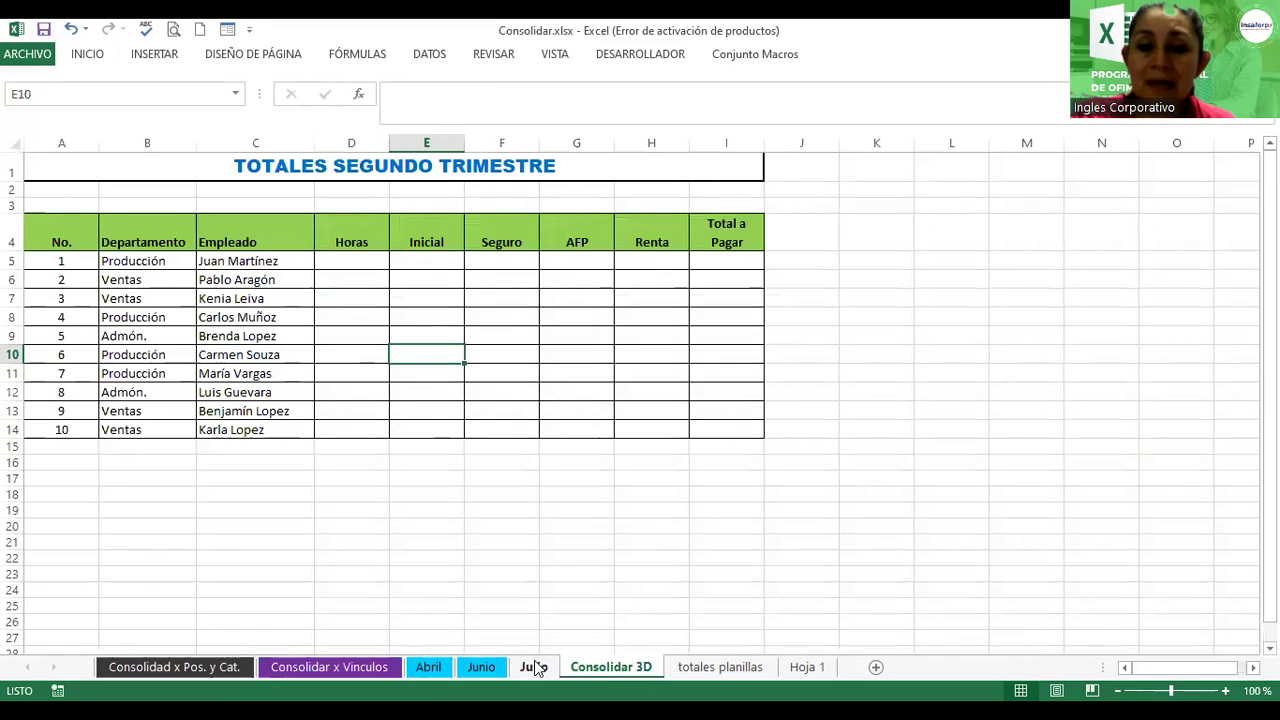
left_click(432, 667)
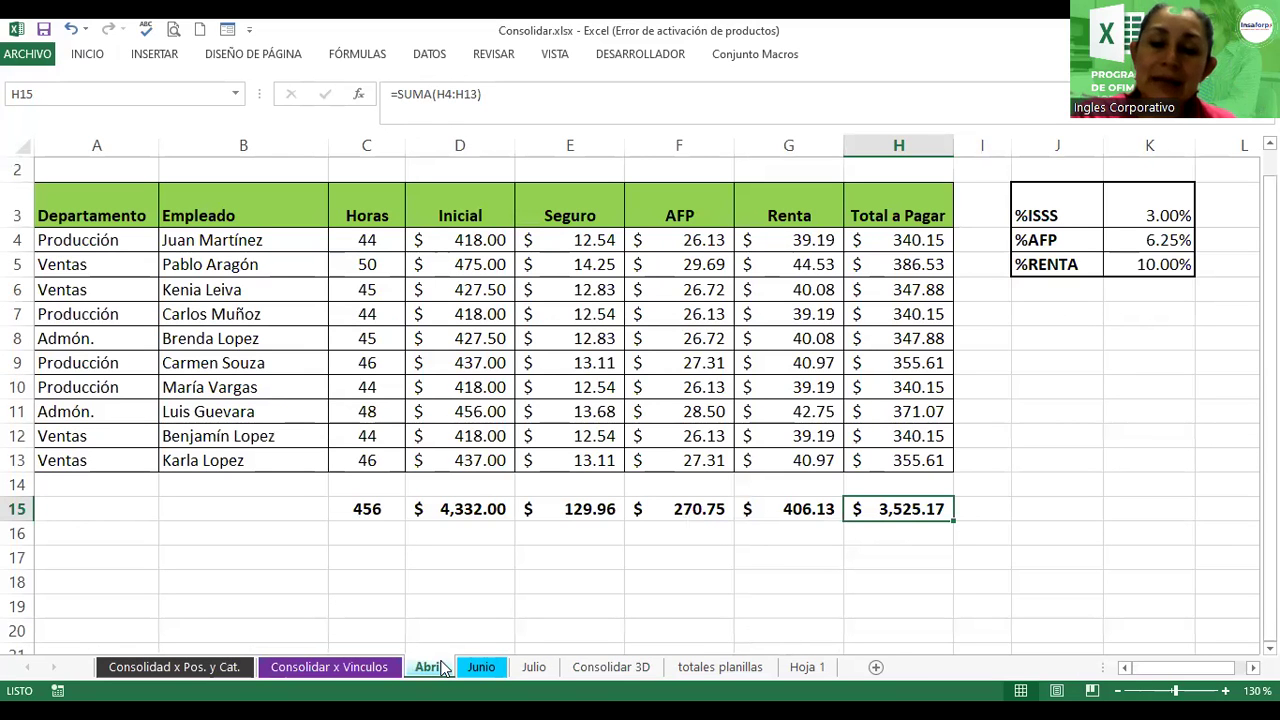
left_click(1269, 143)
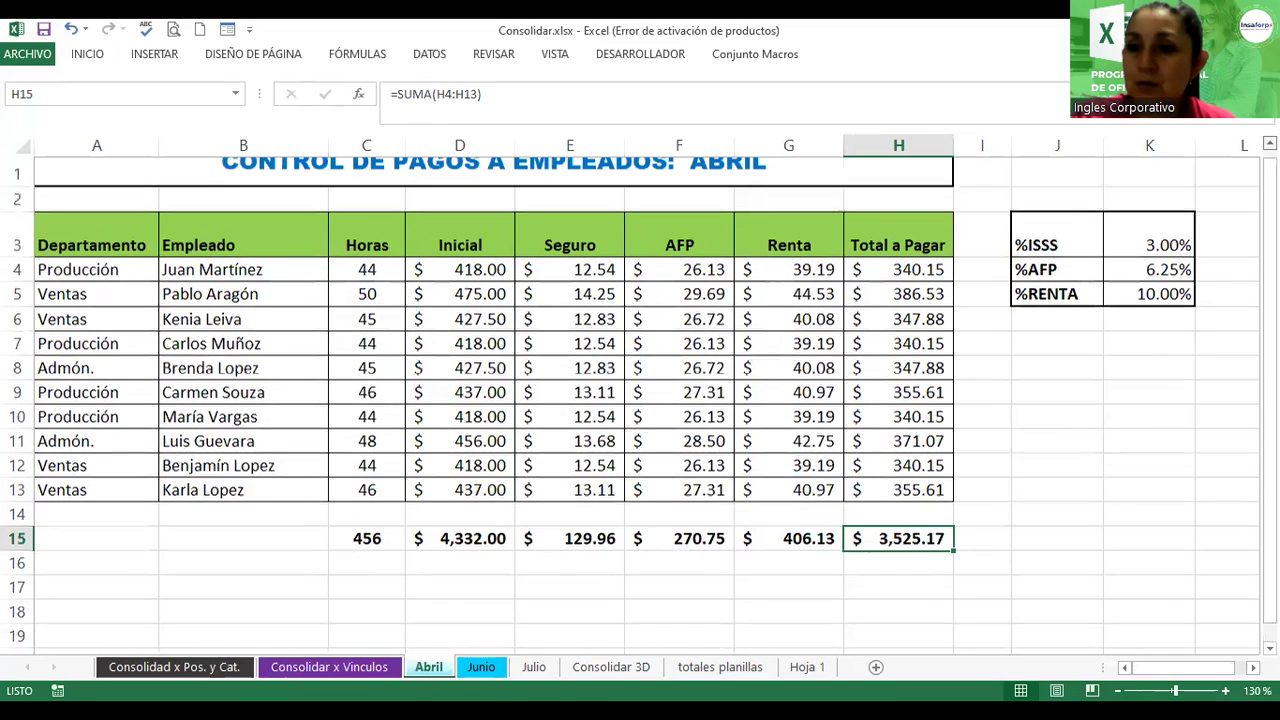
left_click(481, 667)
Step: Delete the Julio sheet from the workbook, confirming the deletion
left_click(531, 672)
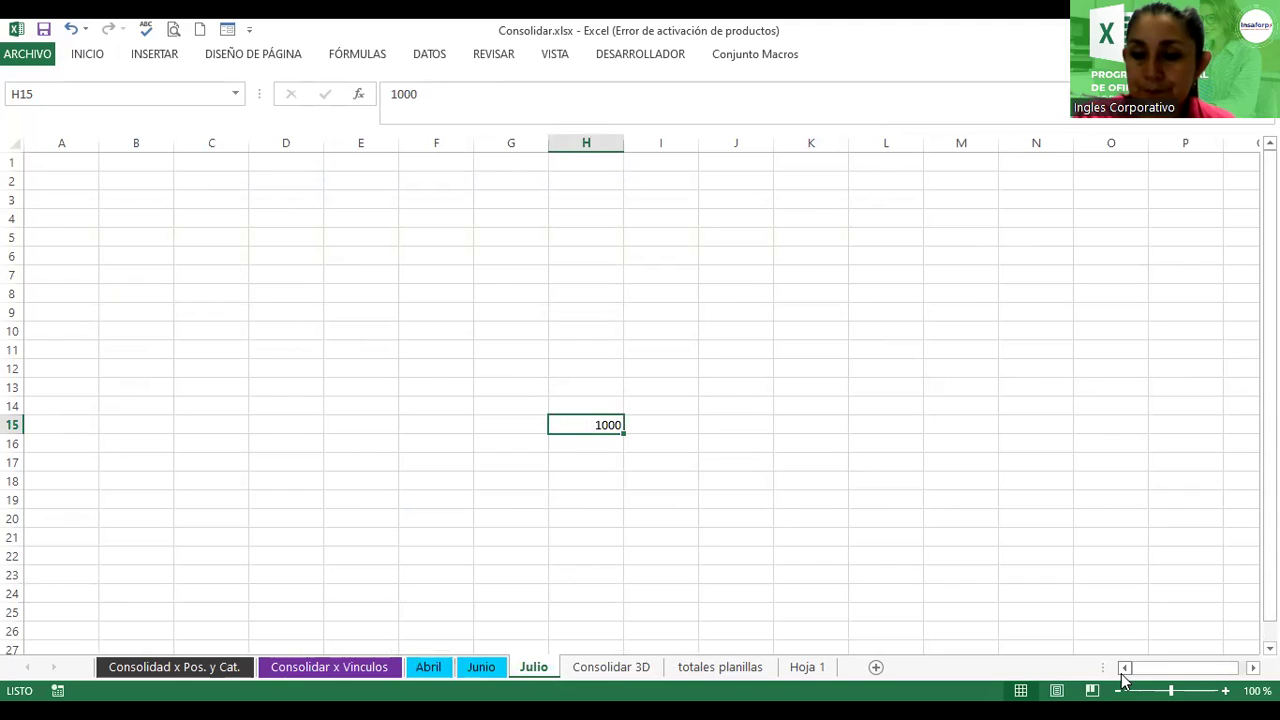
right_click(541, 670)
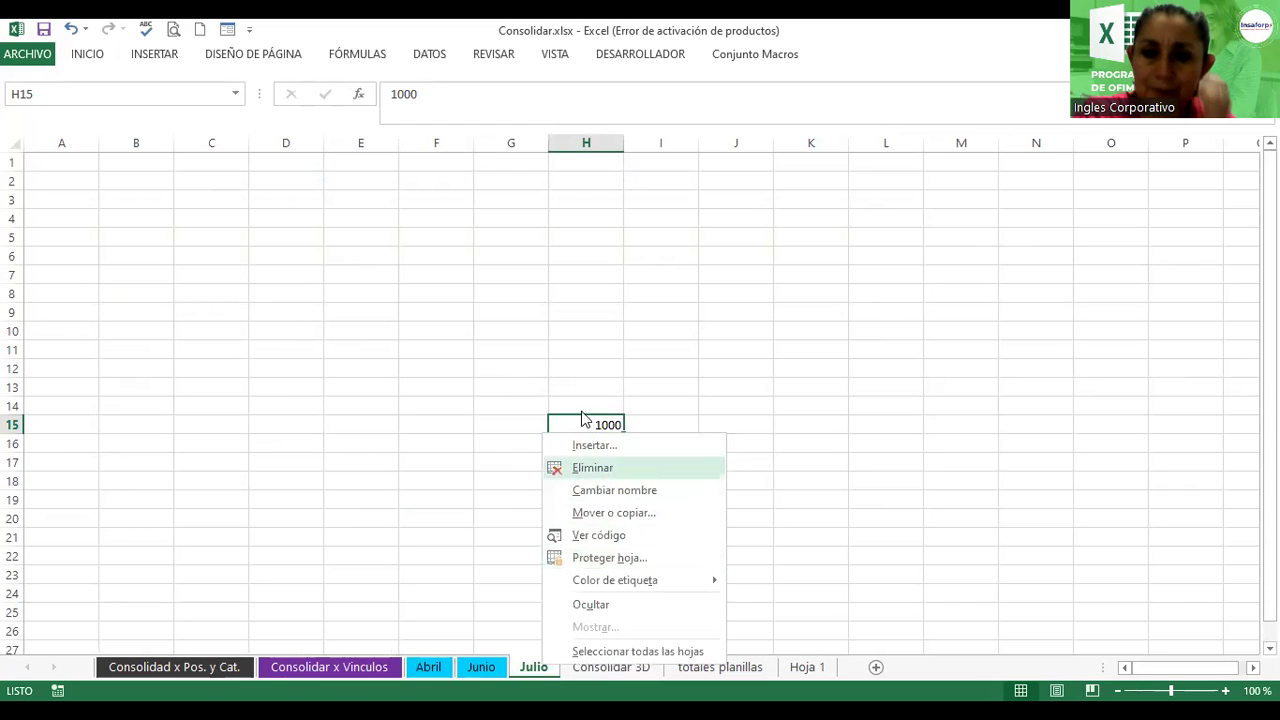
left_click(580, 470)
left_click(582, 416)
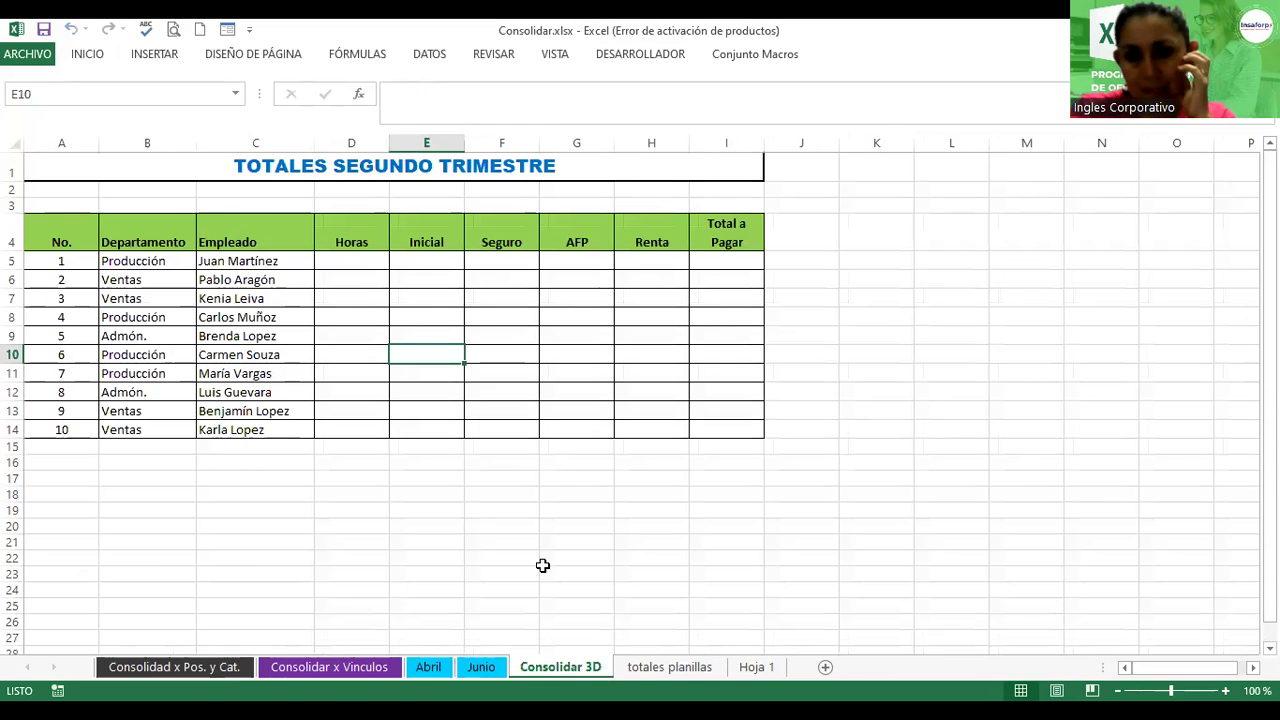
Step: Compare the Abril and Junio sheets, inspecting Abril's Inicial formula in D5
left_click(434, 670)
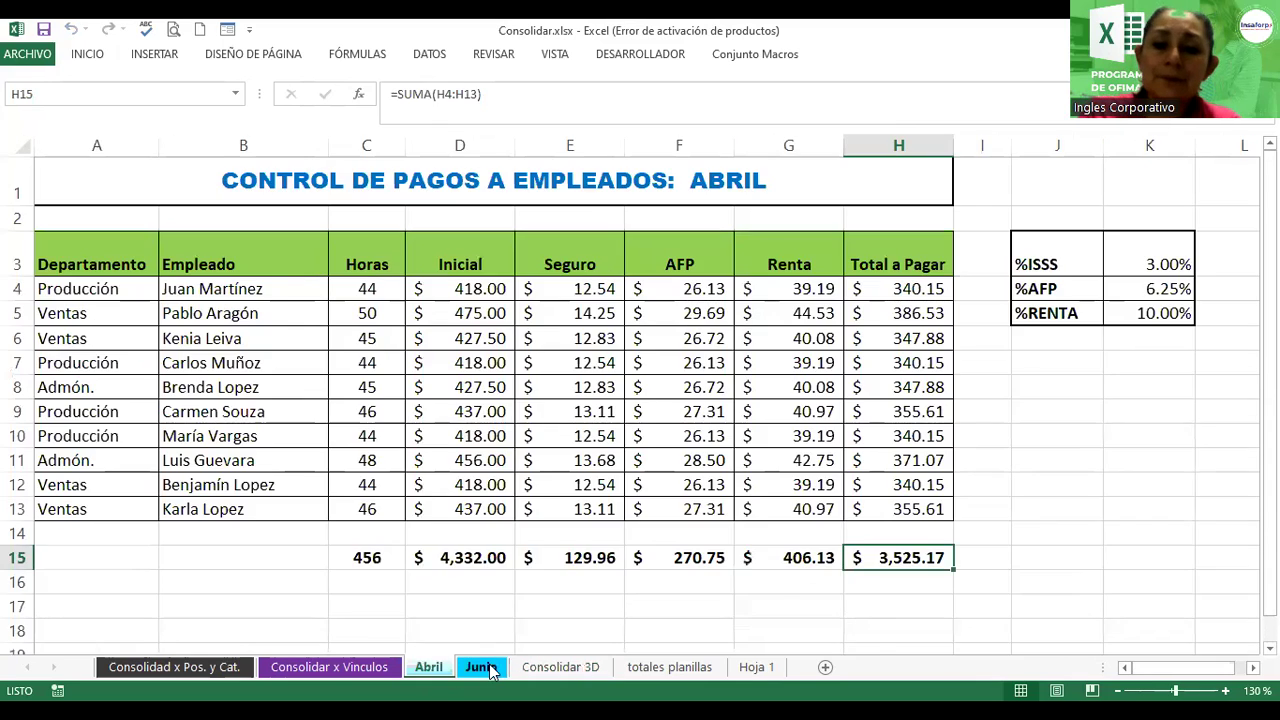
left_click(490, 670)
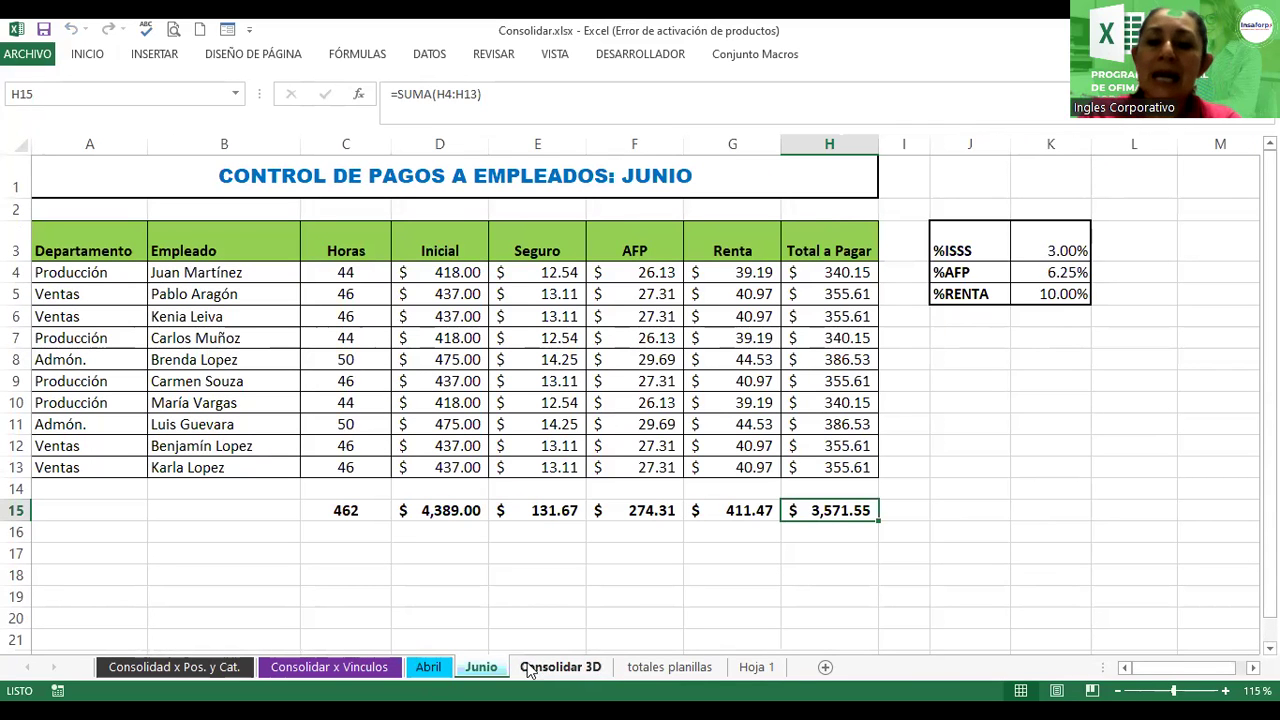
left_click(637, 671)
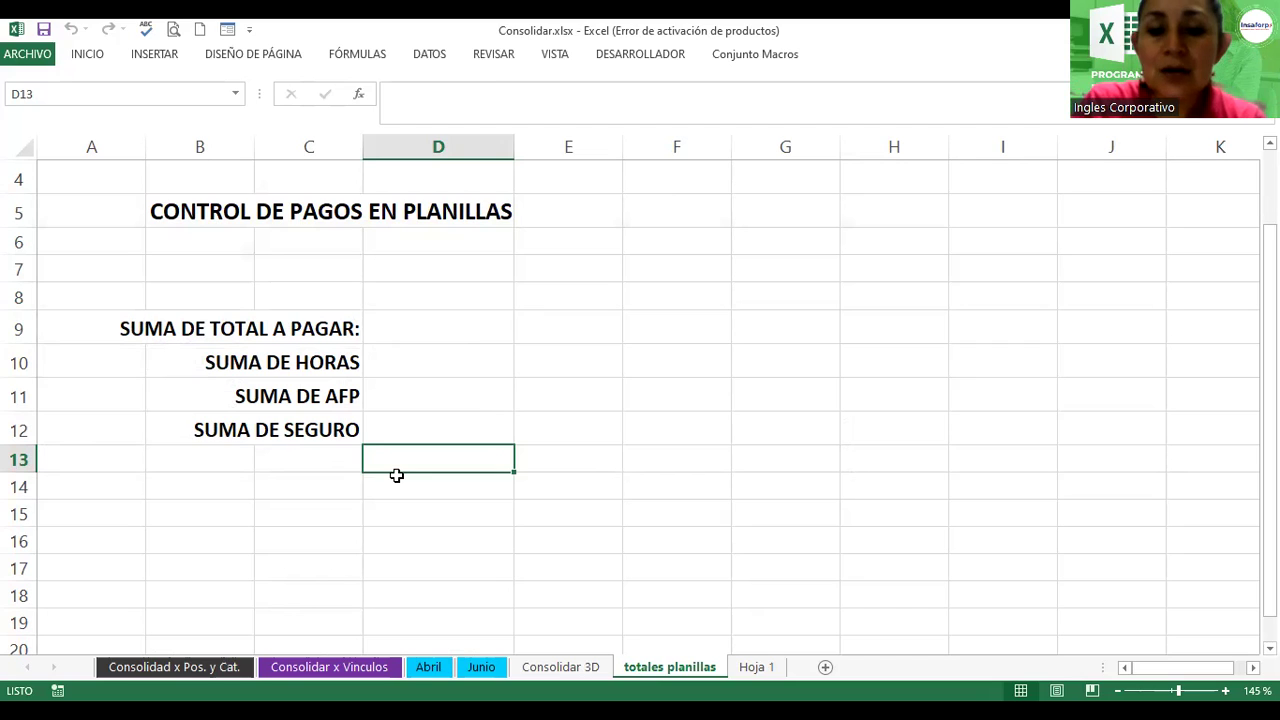
left_click(428, 672)
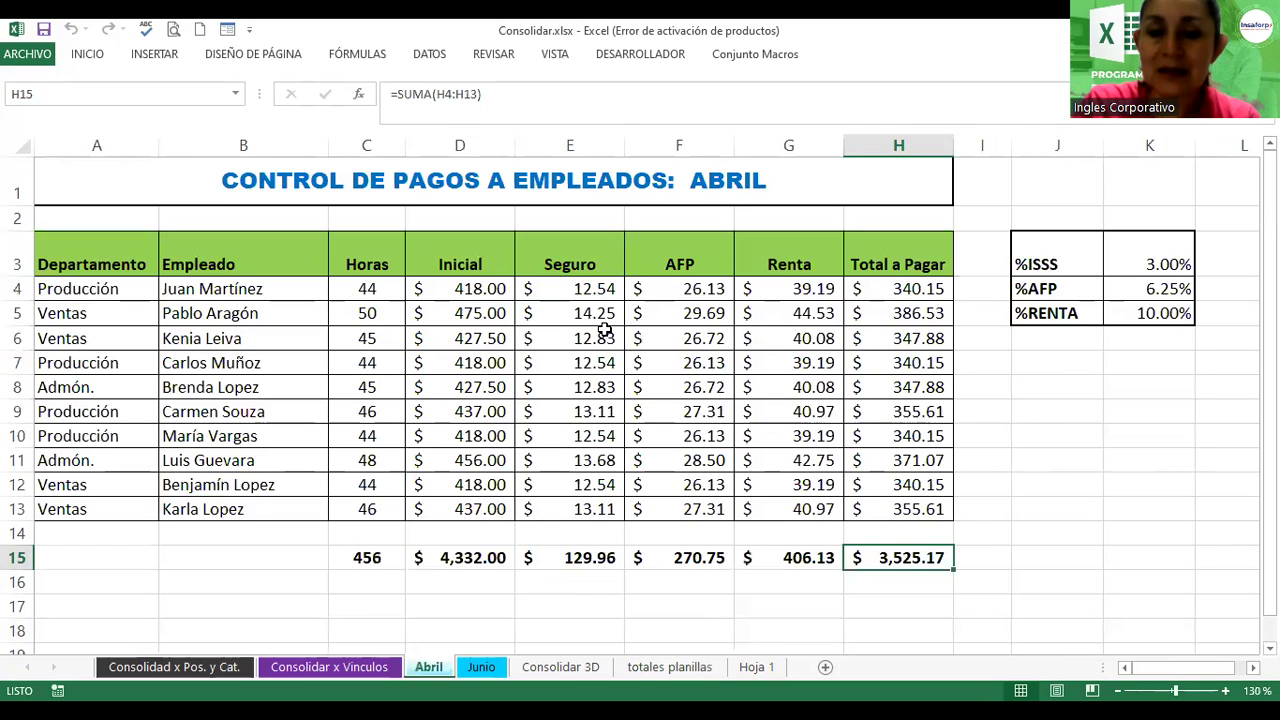
left_click(497, 315)
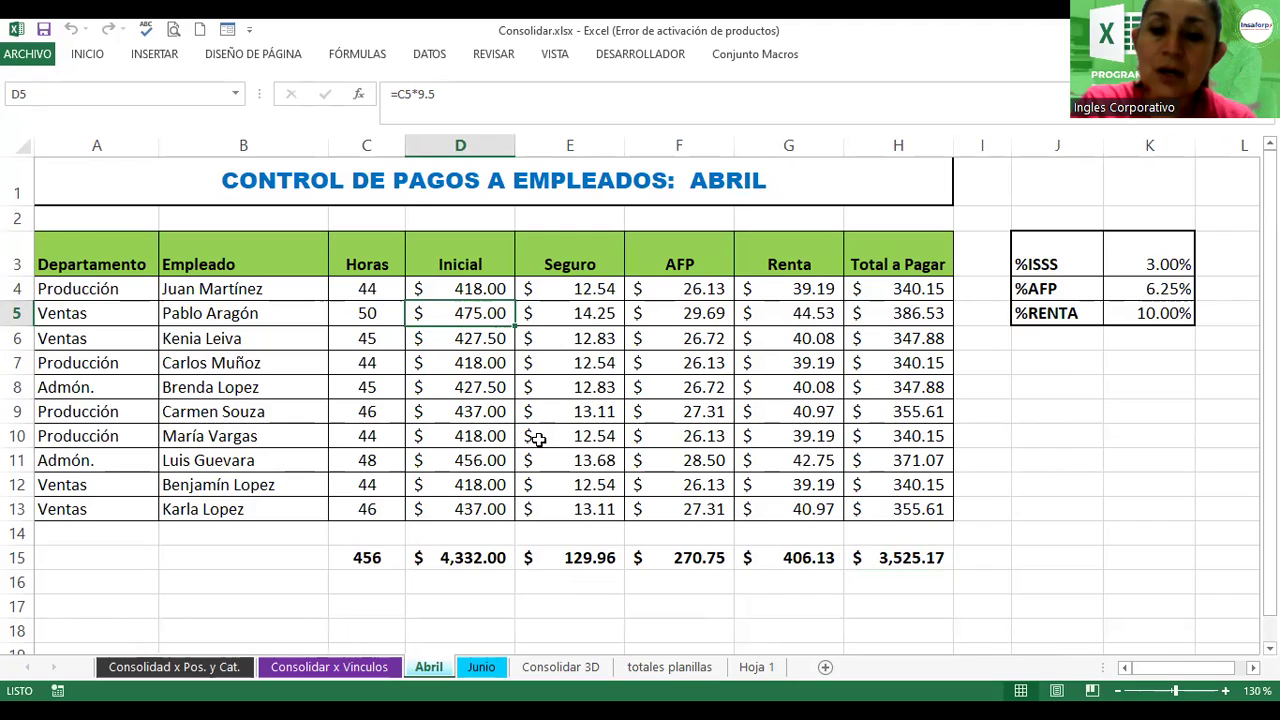
left_click(480, 667)
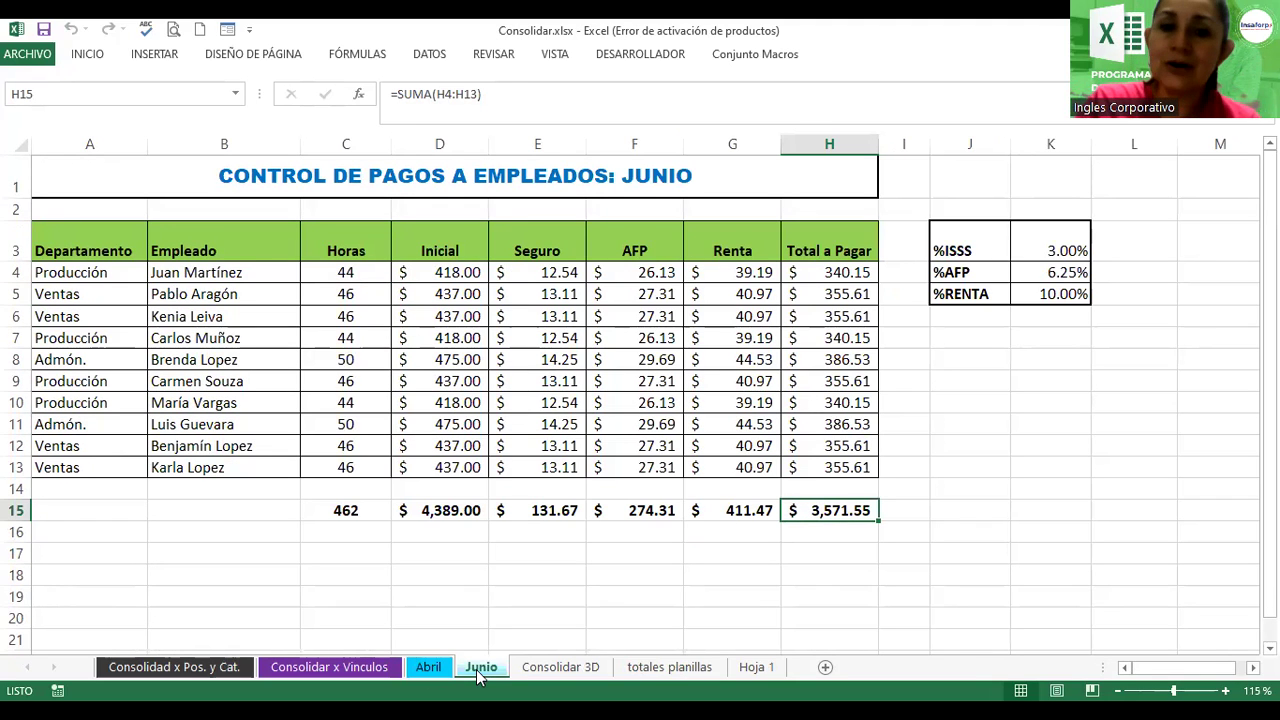
left_click(430, 667)
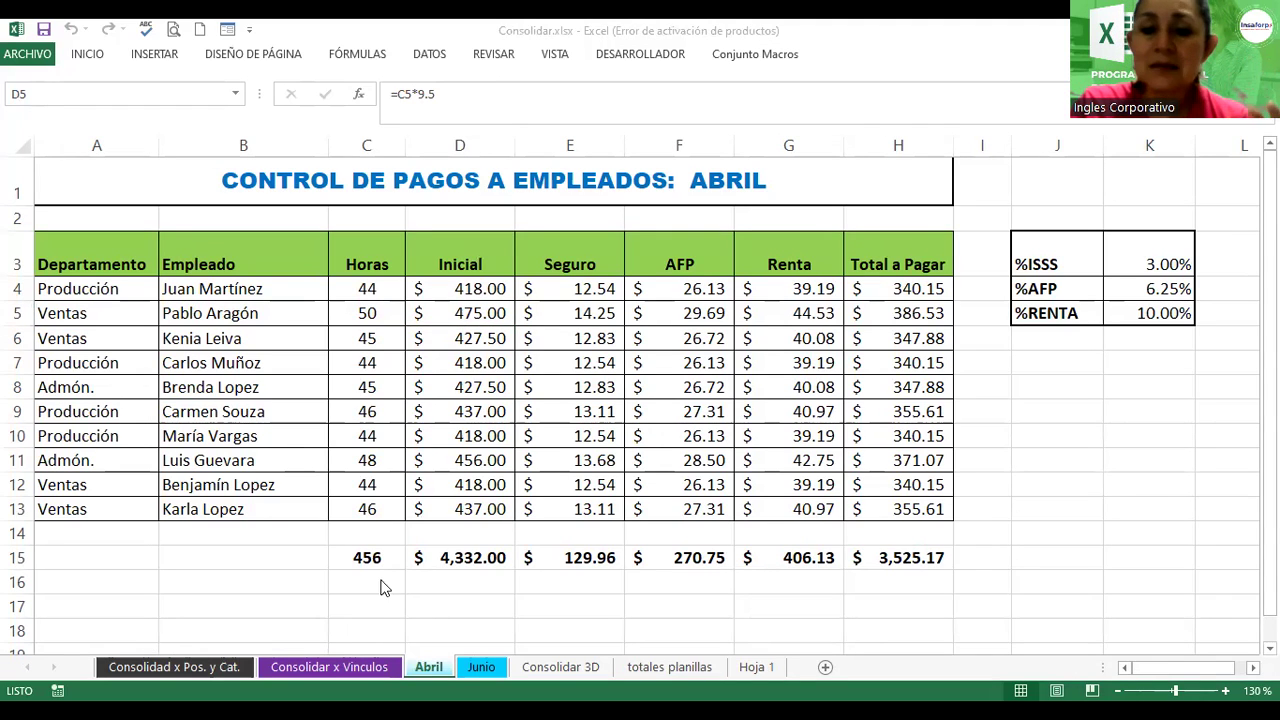
Step: Go to the totales planillas sheet and select D9 for the total-to-pay sum
left_click(485, 671)
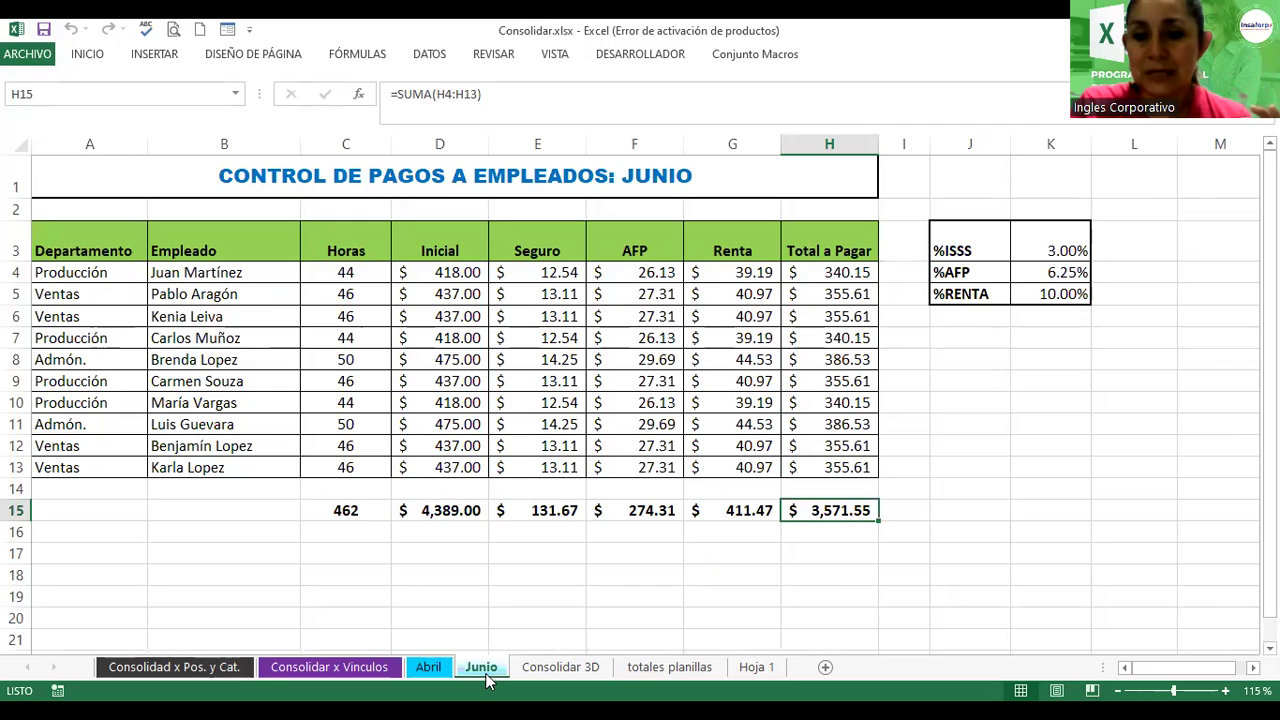
left_click(429, 667)
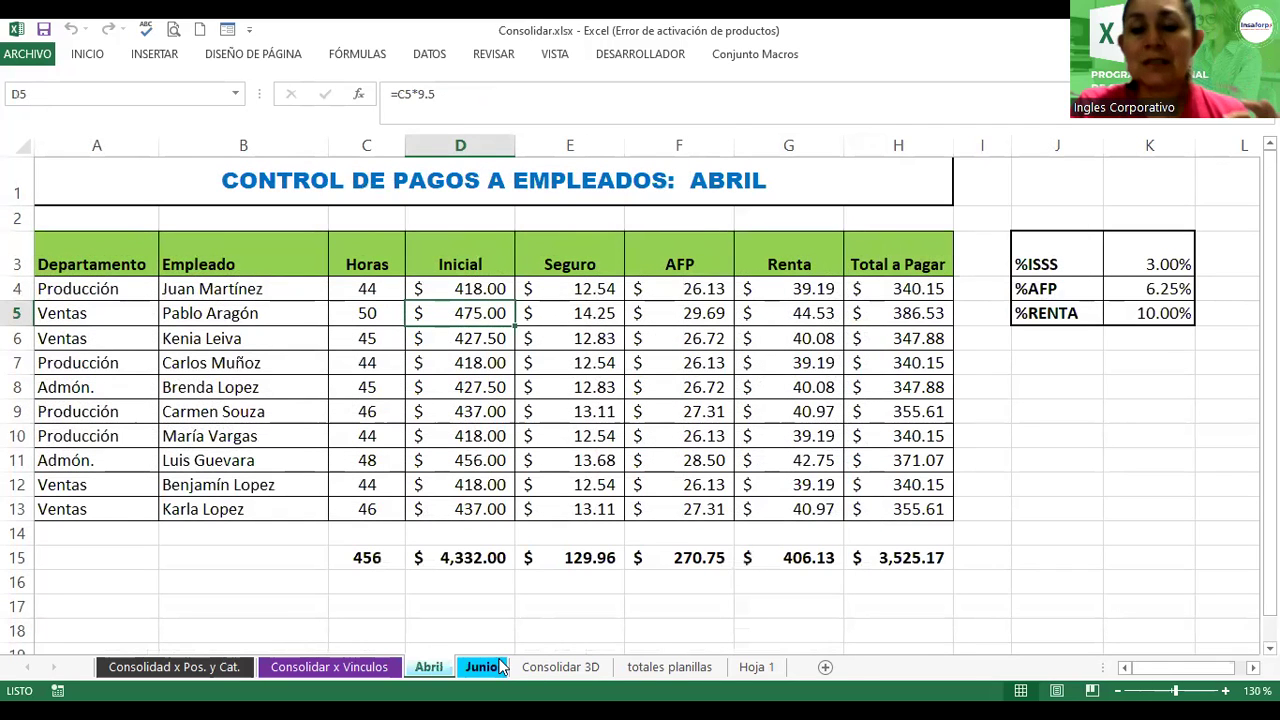
left_click(550, 672)
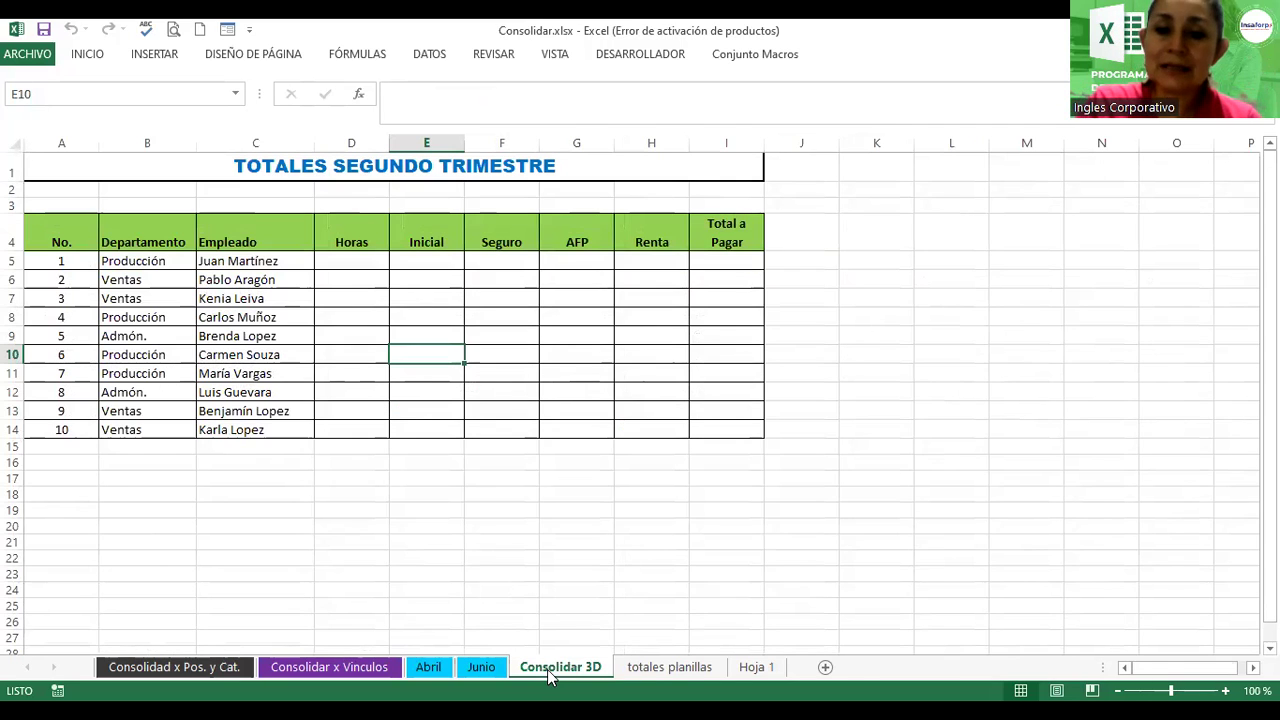
left_click(668, 668)
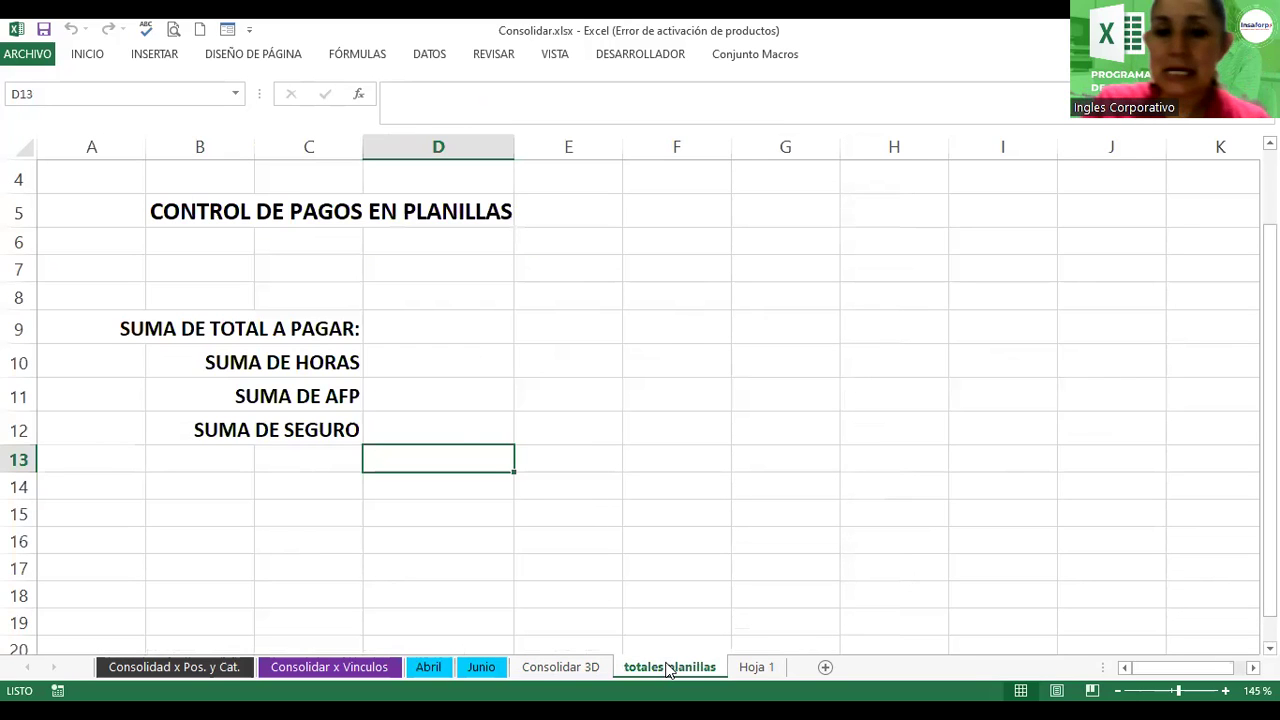
left_click(436, 322)
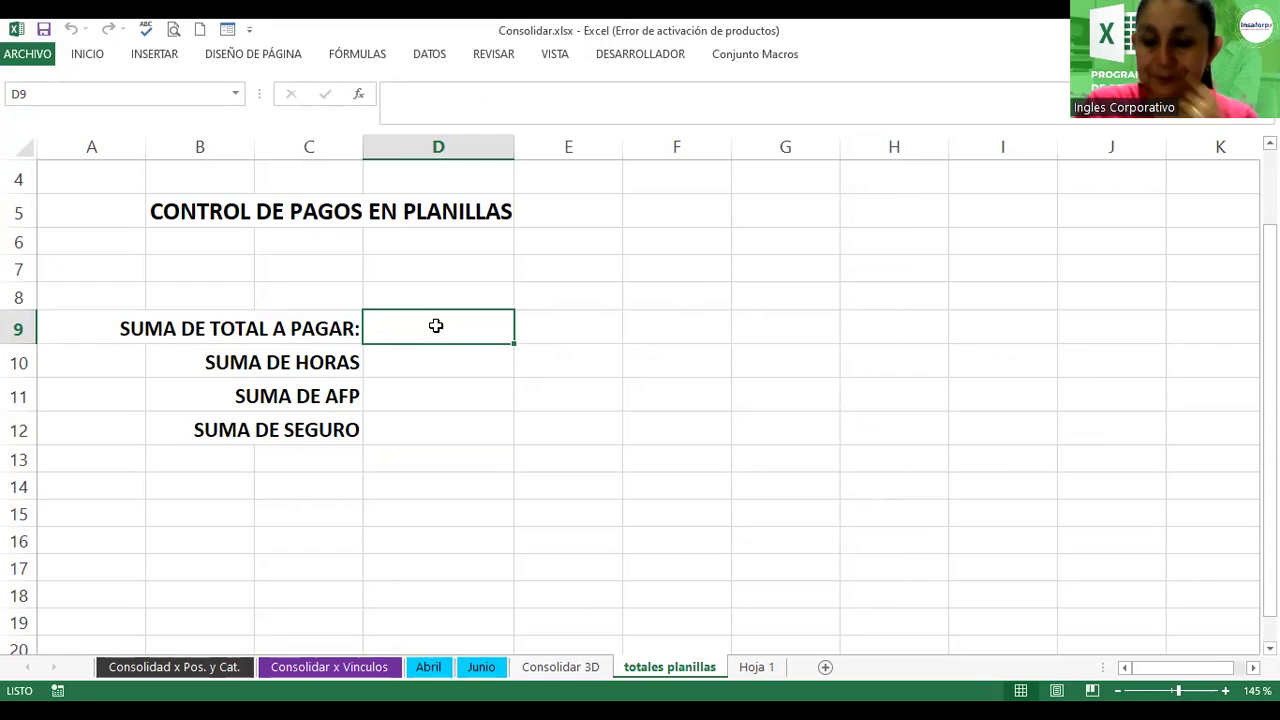
Step: Start =suma( in D9 with the 3D reference 'Abril:Junio'!H15
type("=suma")
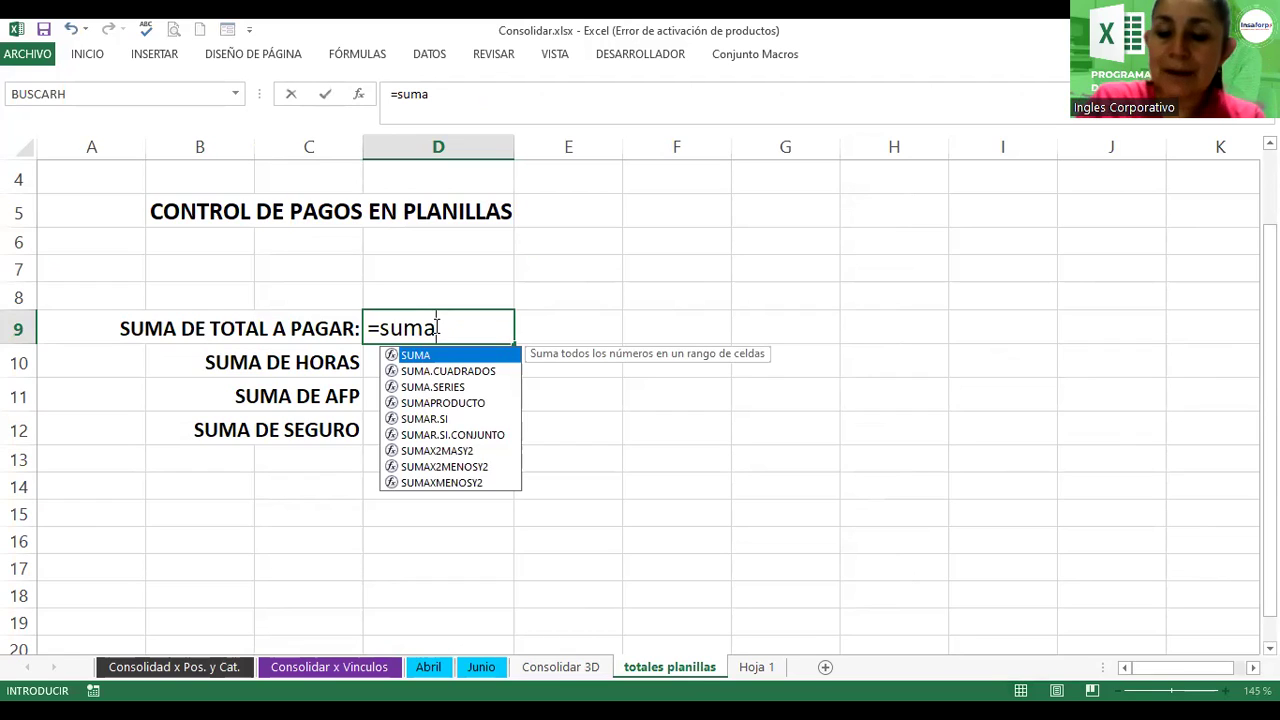
type("(")
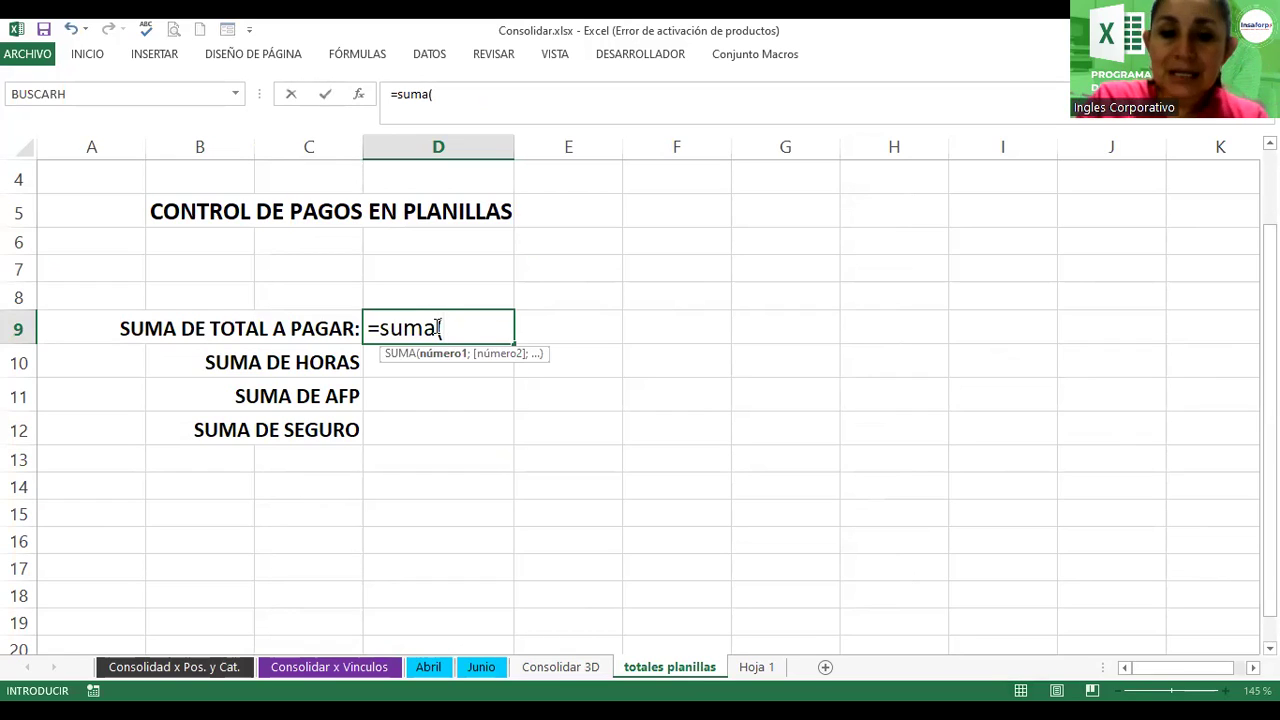
left_click(428, 667)
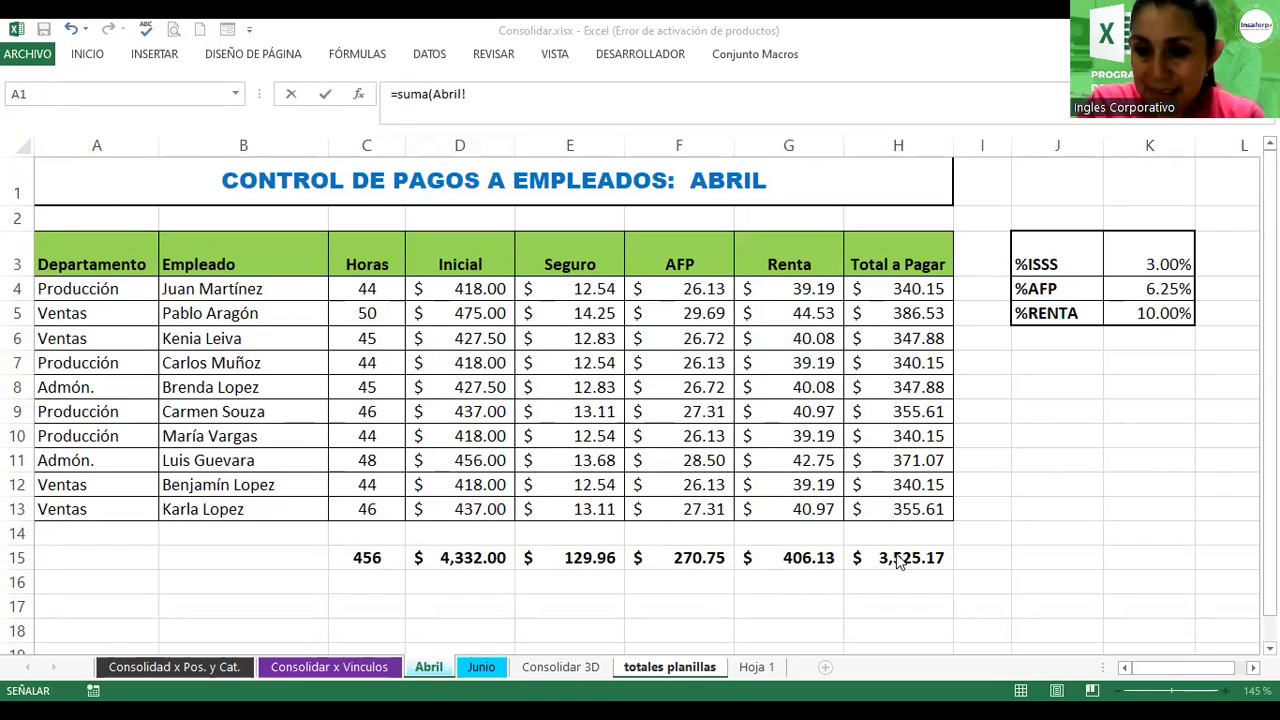
left_click(895, 560)
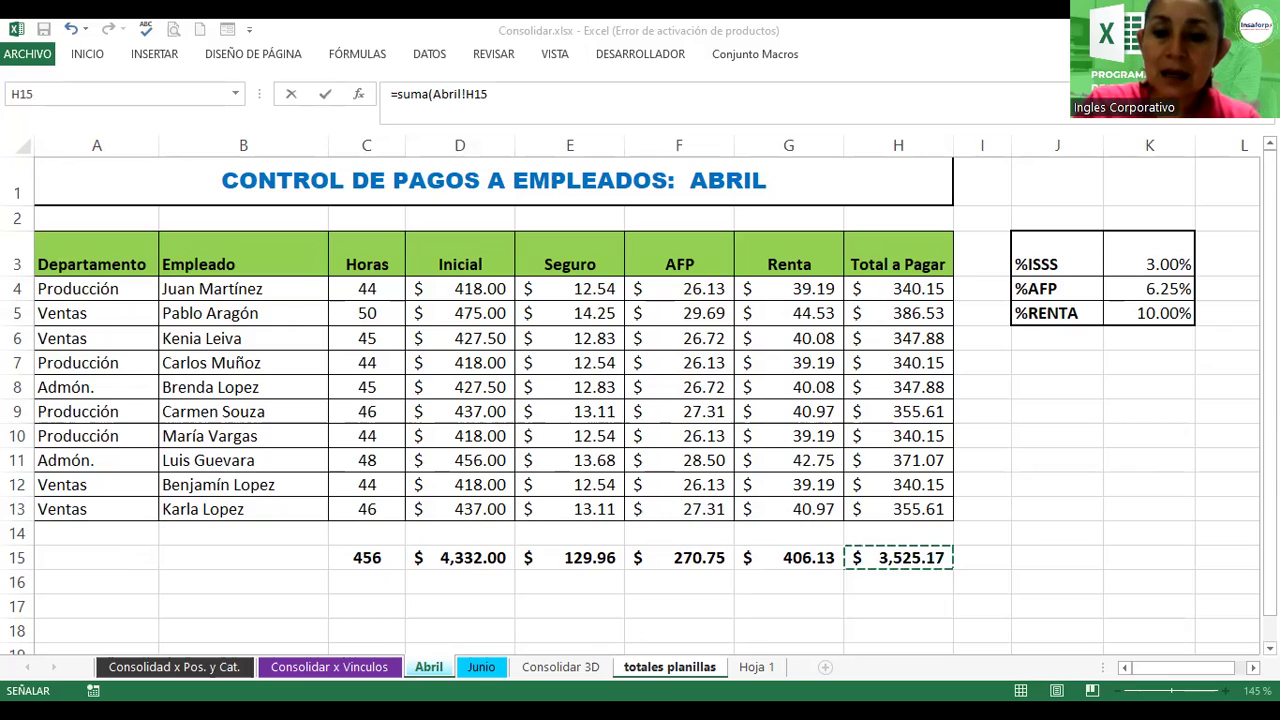
left_click(478, 672)
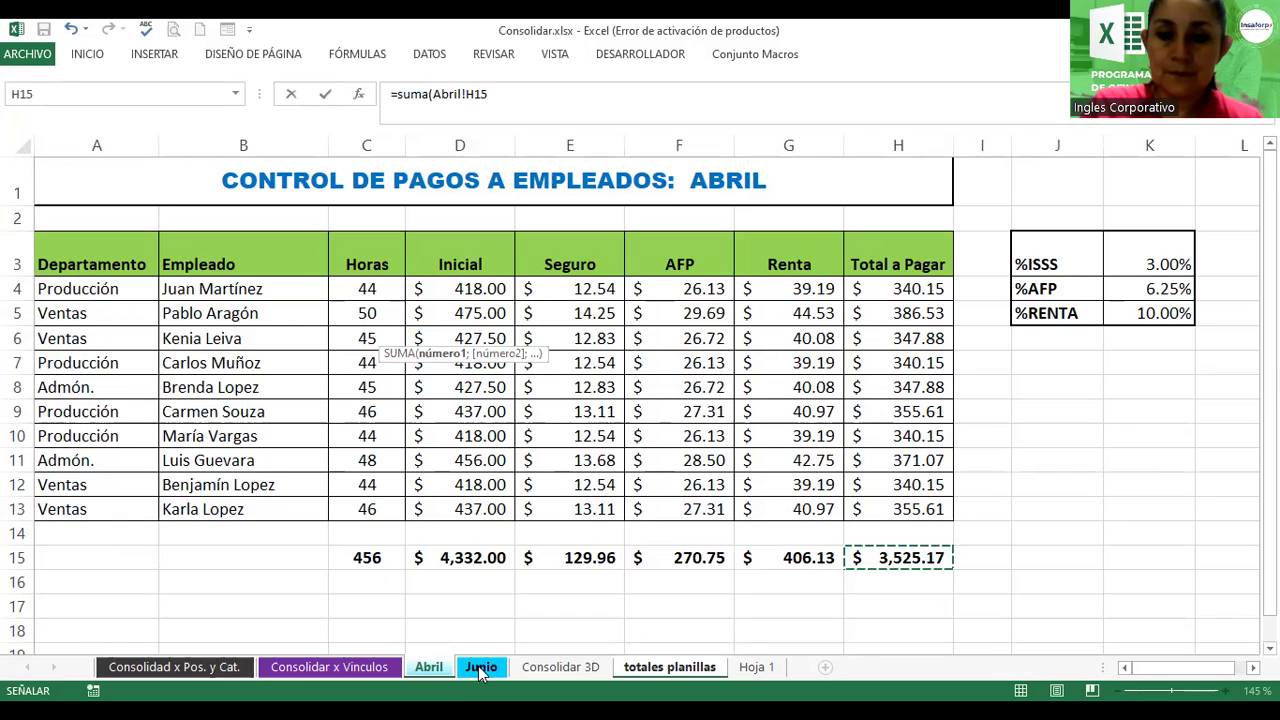
left_click(480, 670, "shift")
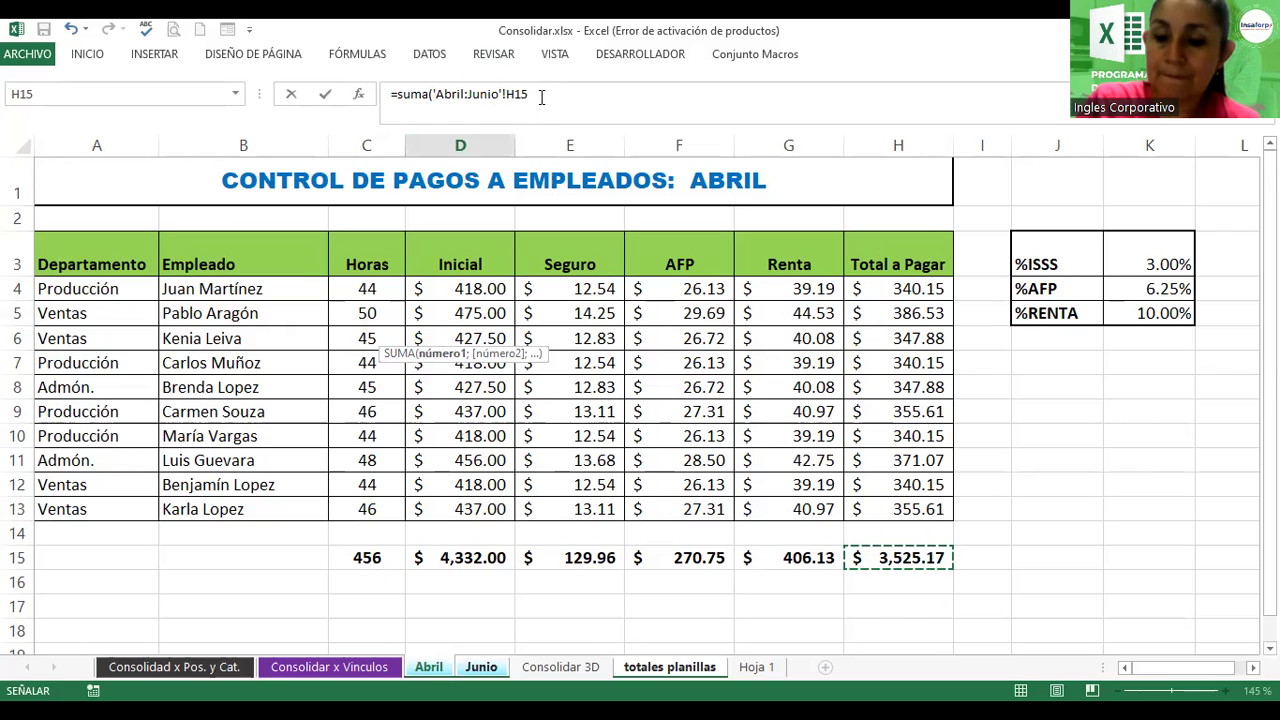
Step: Close and commit the total-to-pay formula, showing $7,096.71, then select D10
type(")")
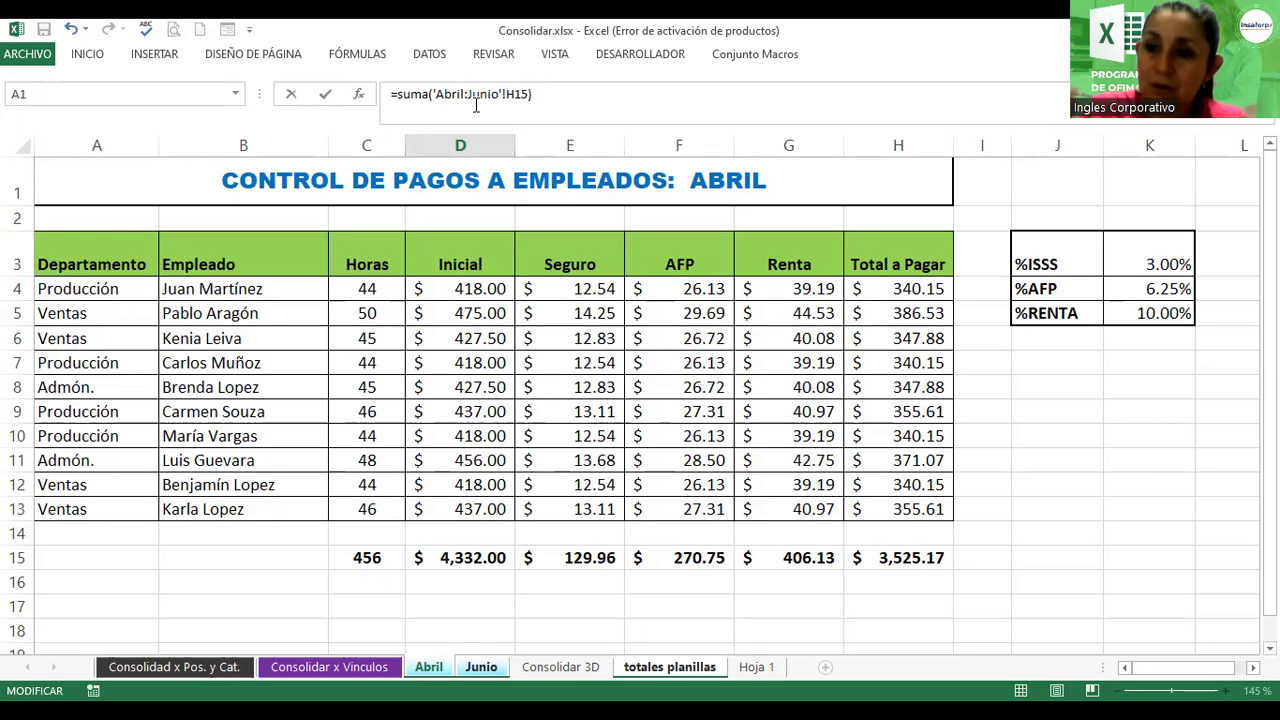
key("Return")
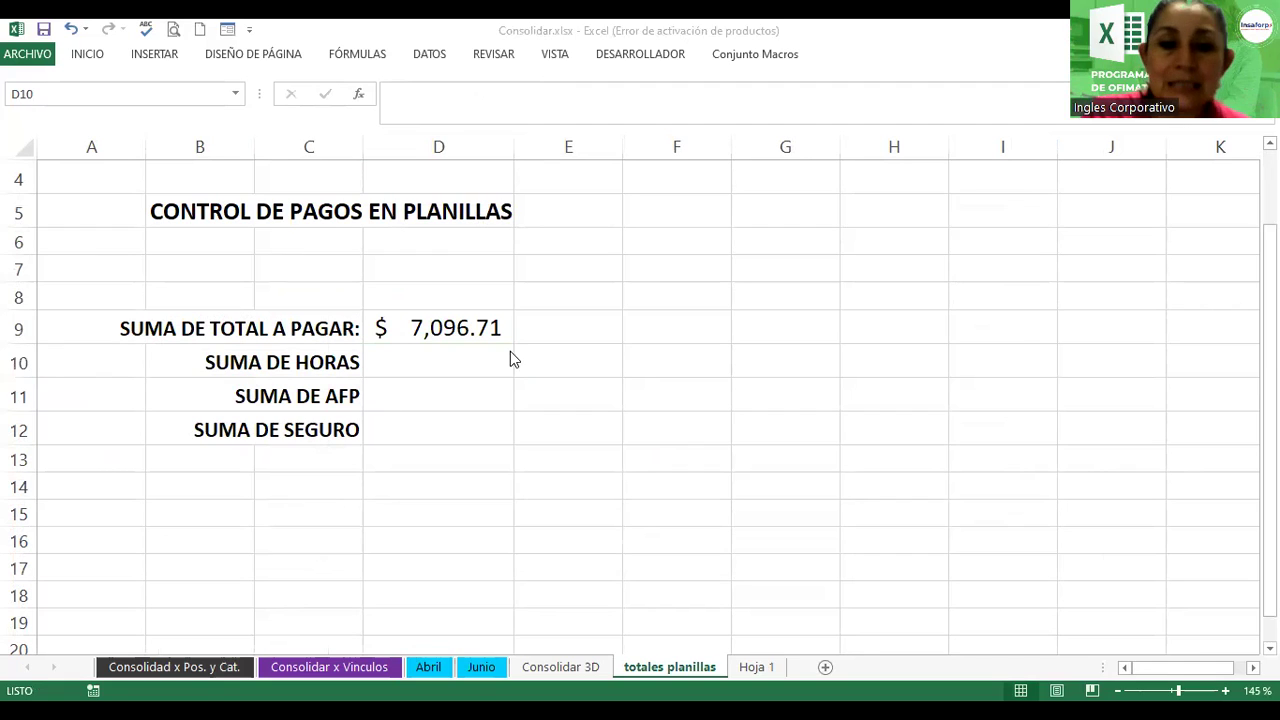
left_click(463, 365)
Step: Enter =suma('Abril:Junio'!C15) in D10, giving 918 hours
type("=suma")
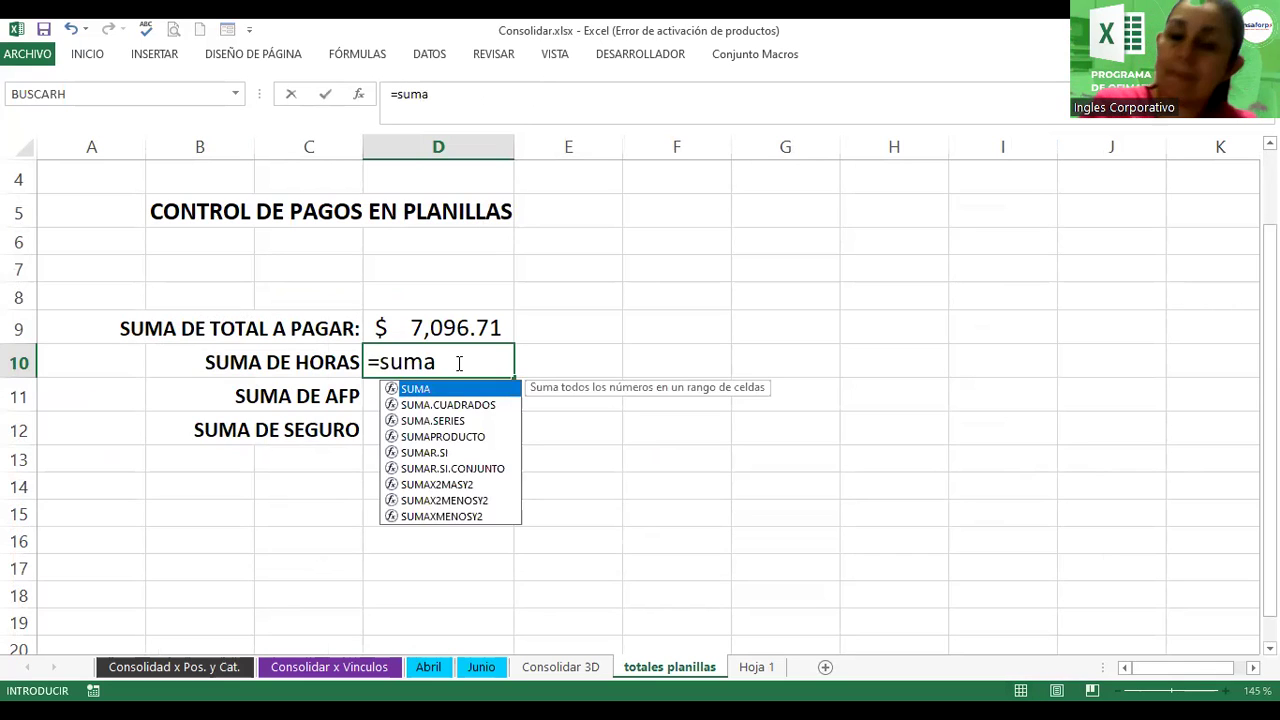
type("(")
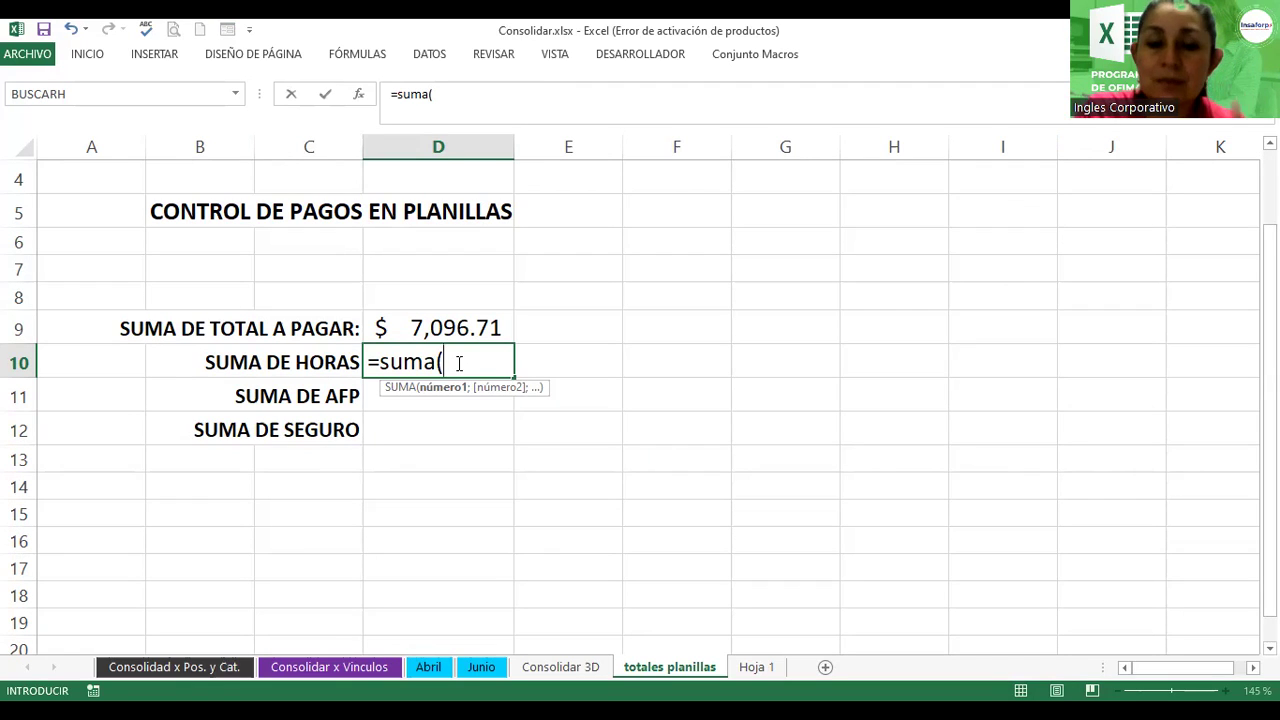
left_click(428, 666)
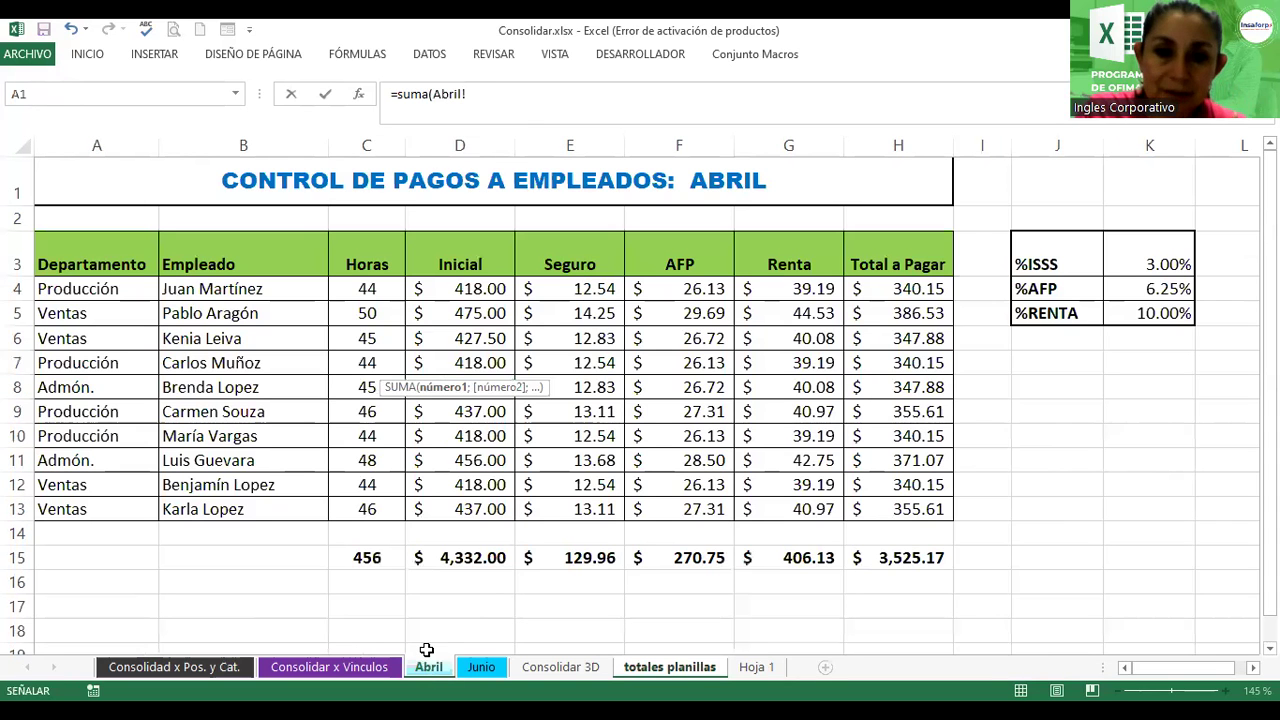
left_click(366, 550)
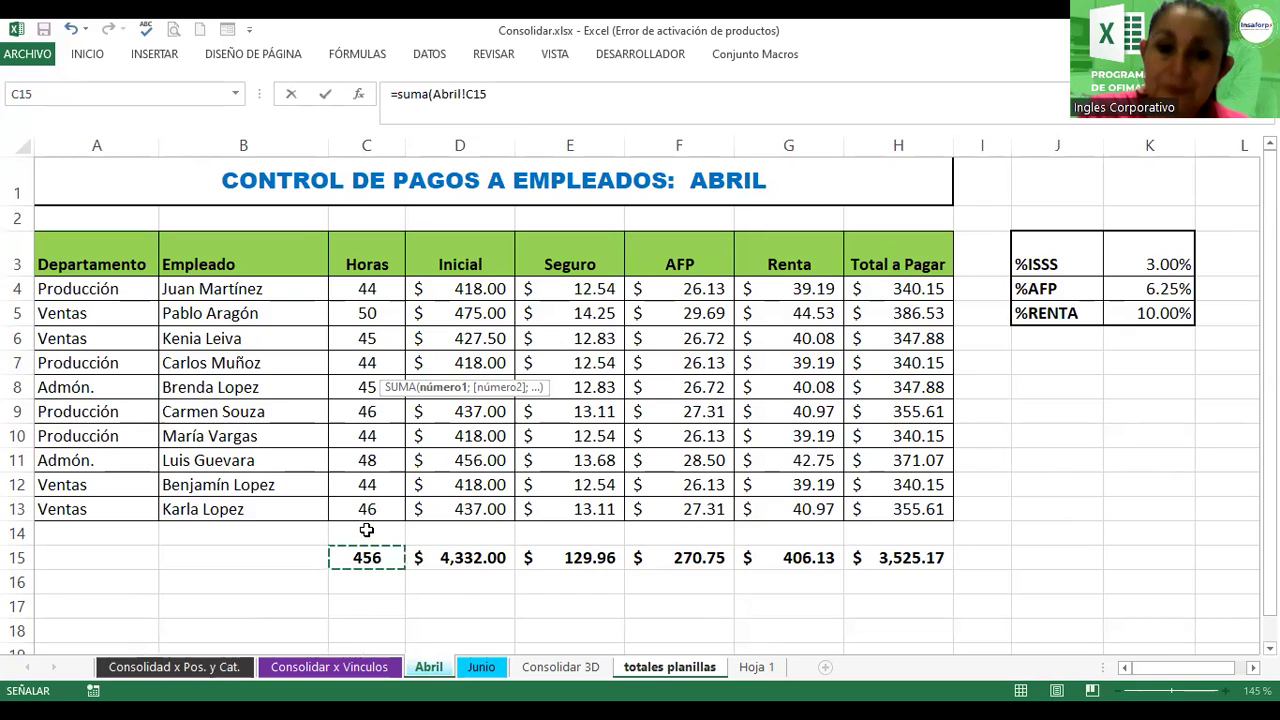
left_click(476, 670, "shift")
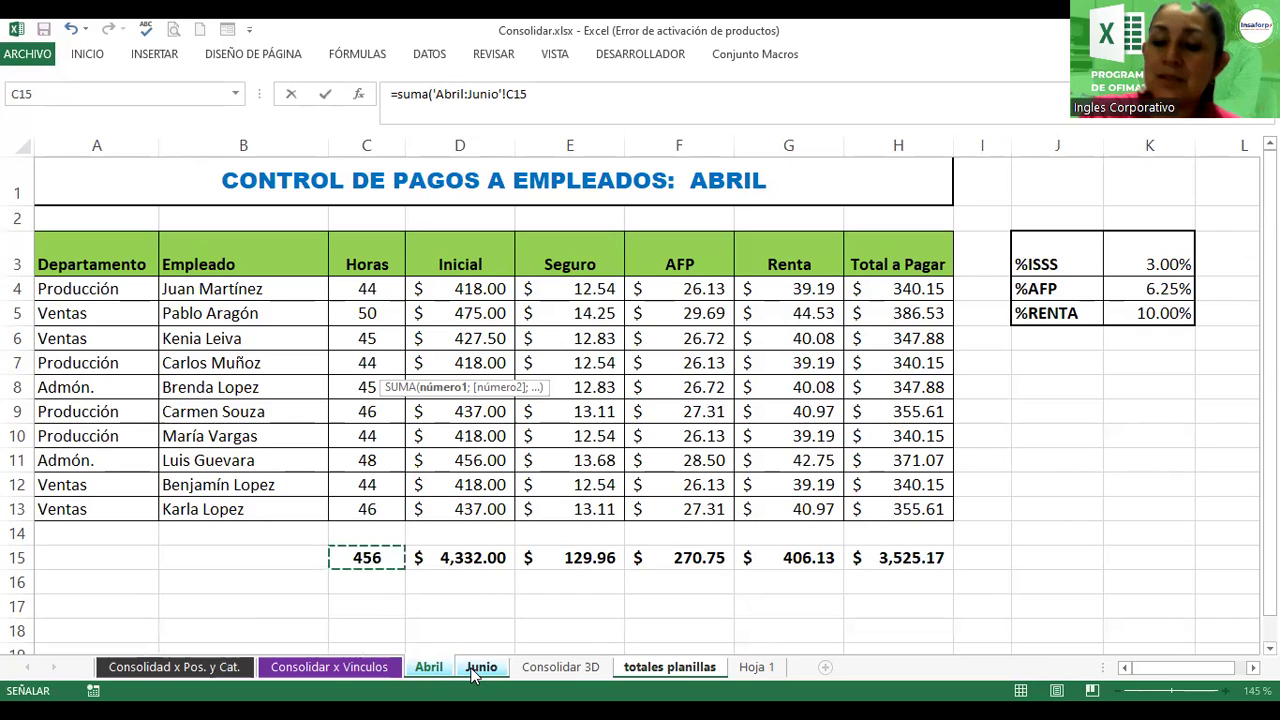
key("Return")
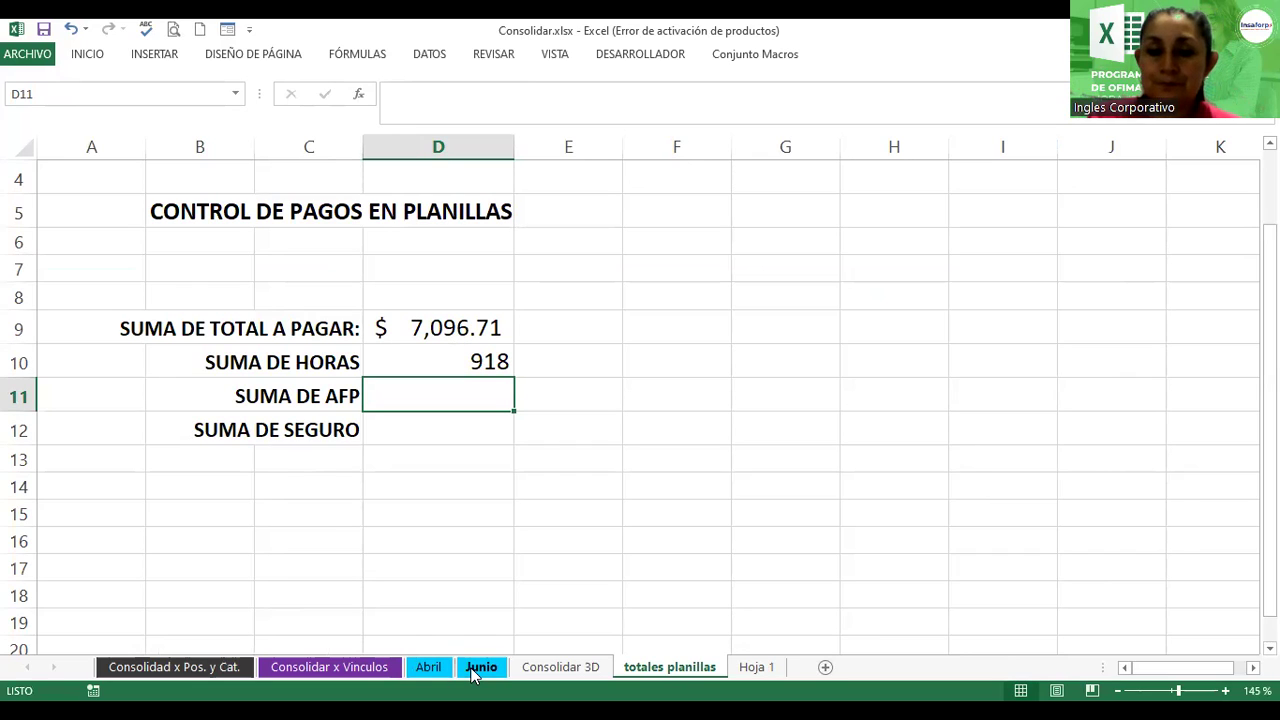
Step: Enter =suma('Abril:Junio'!F15) in D11 for $545.06, then begin the Seguro sum
type("=")
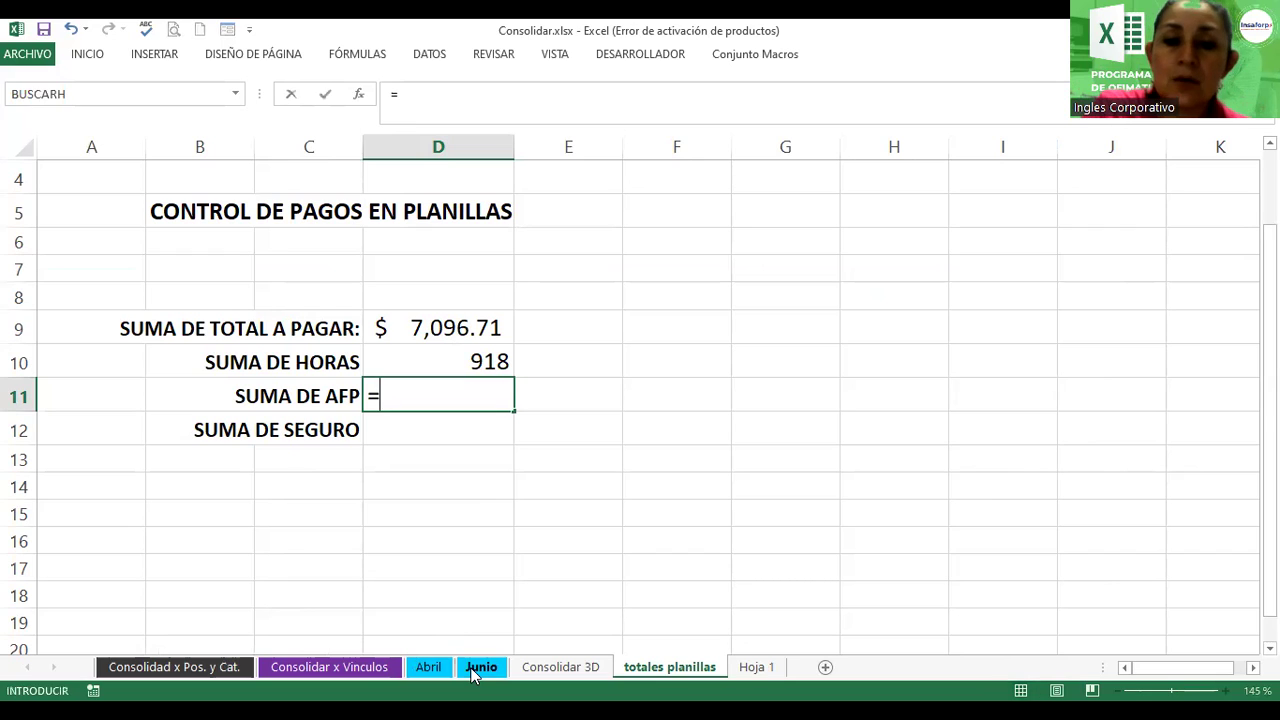
type("suma")
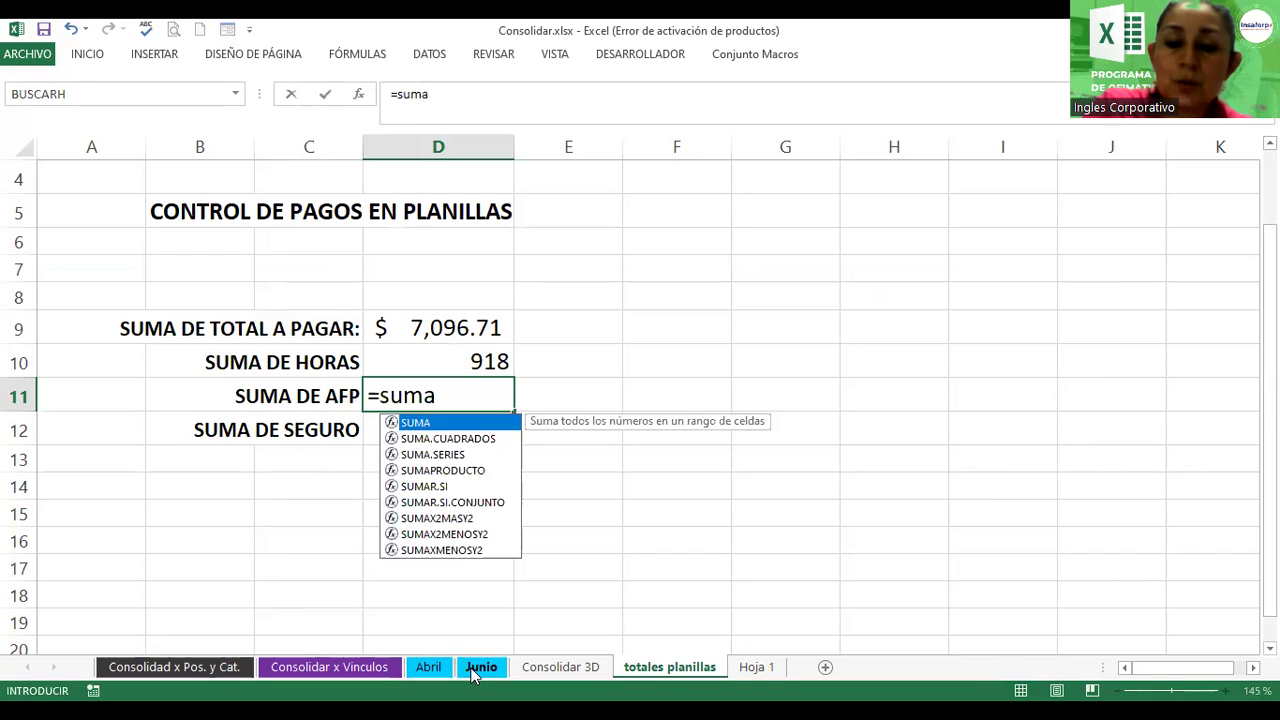
type("(")
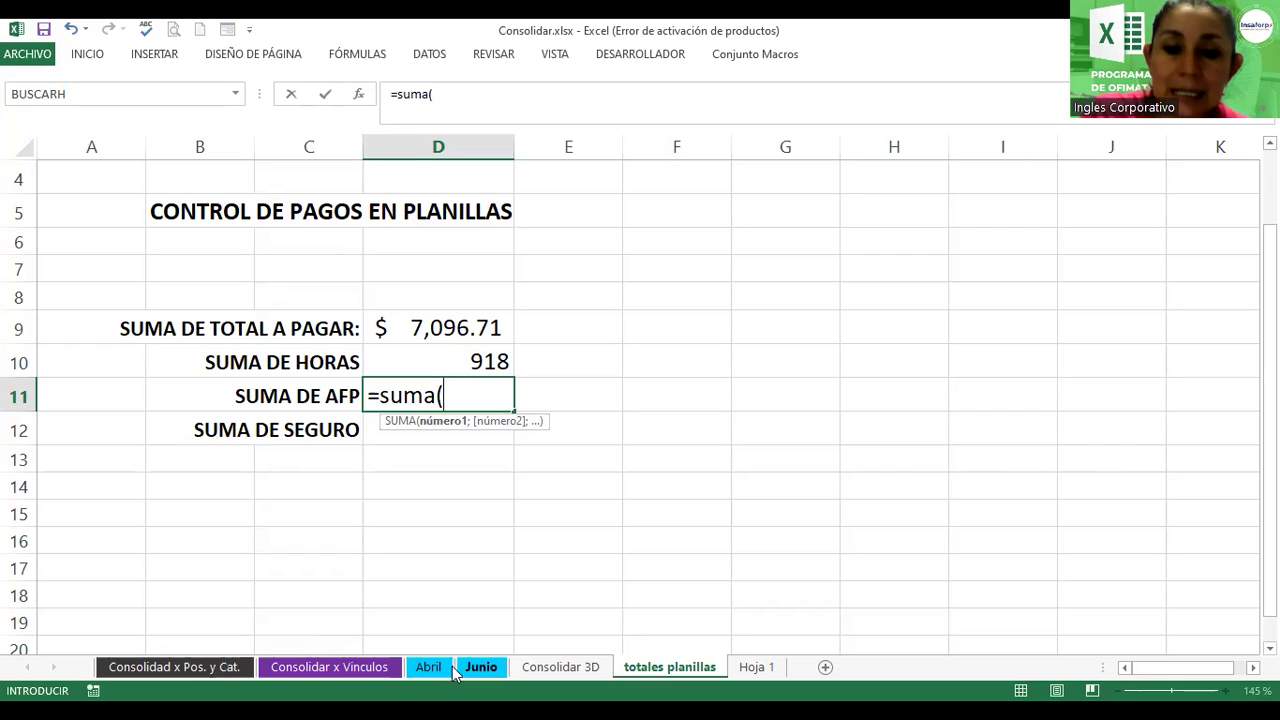
left_click(428, 667)
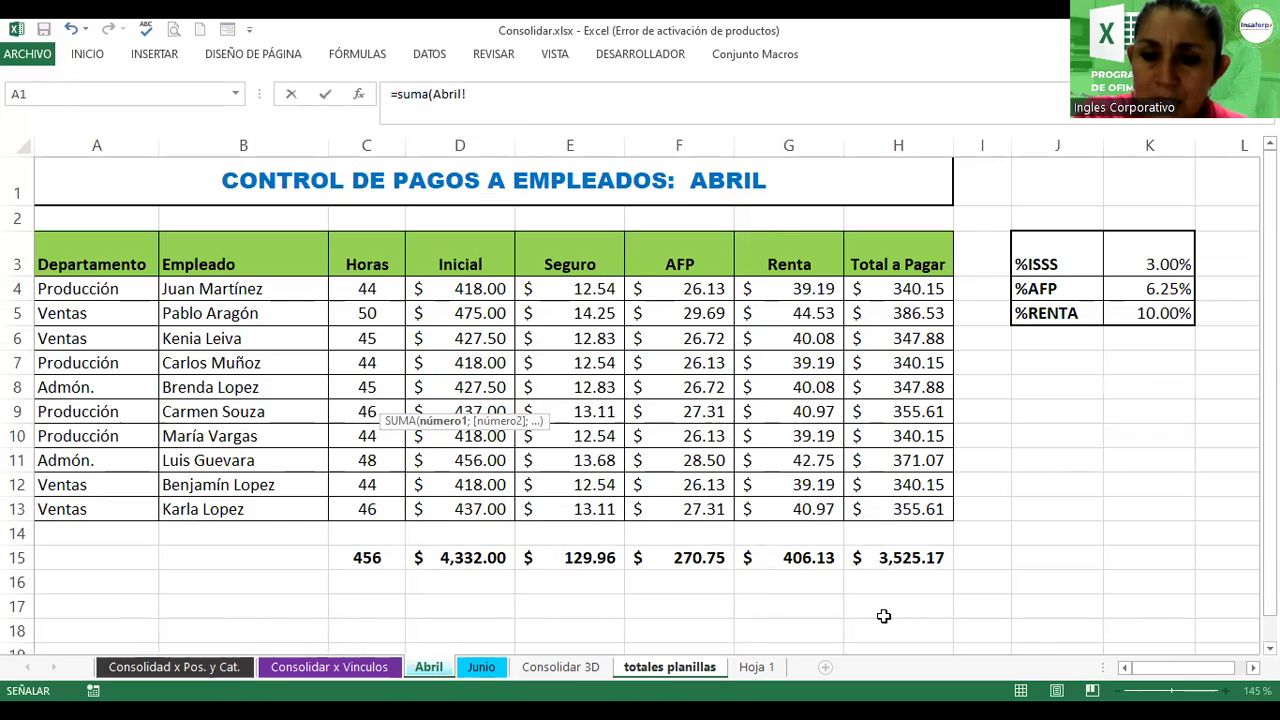
key("Right")
key("Right")
key("Right")
key("Down")
key("Down")
key("Down")
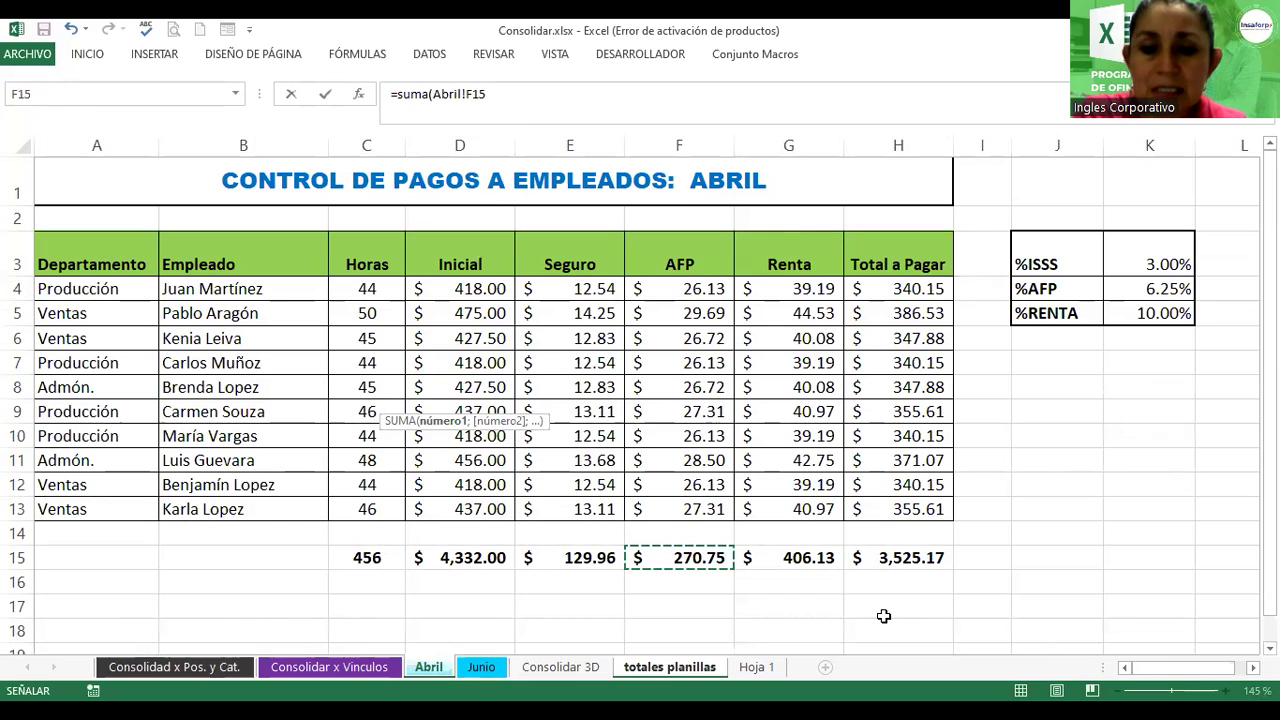
left_click(488, 670, "shift")
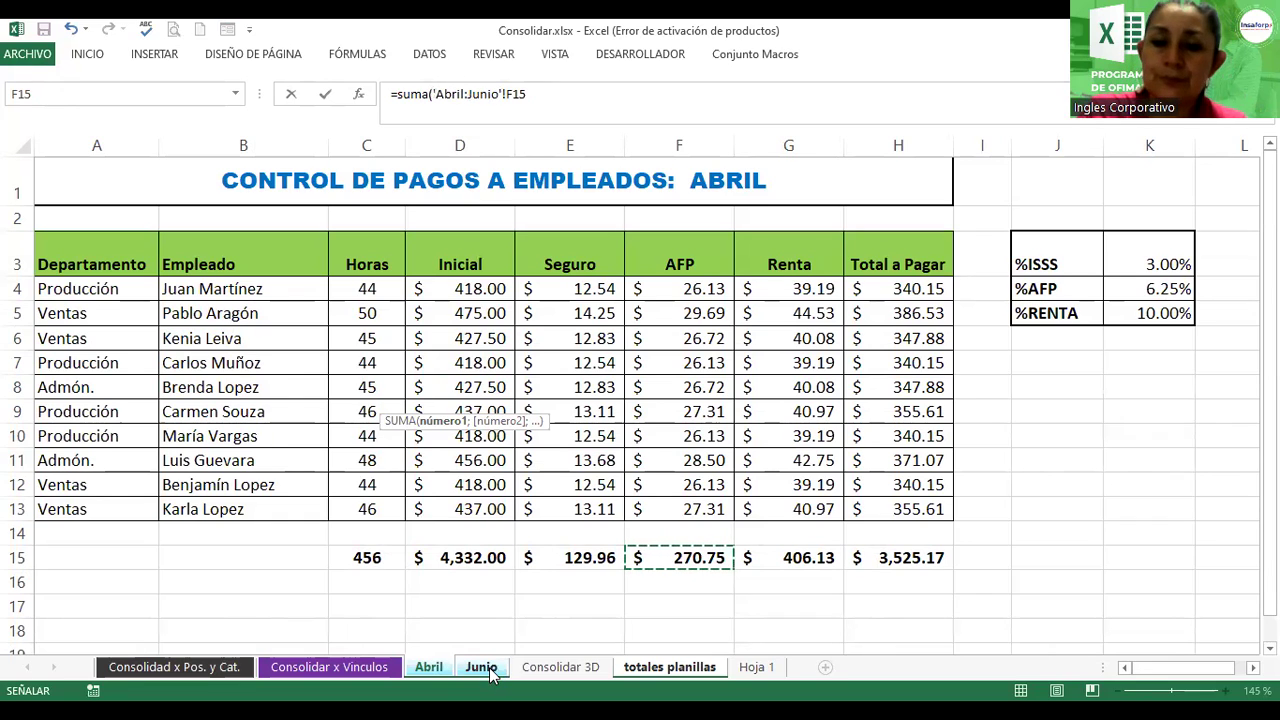
key("Return")
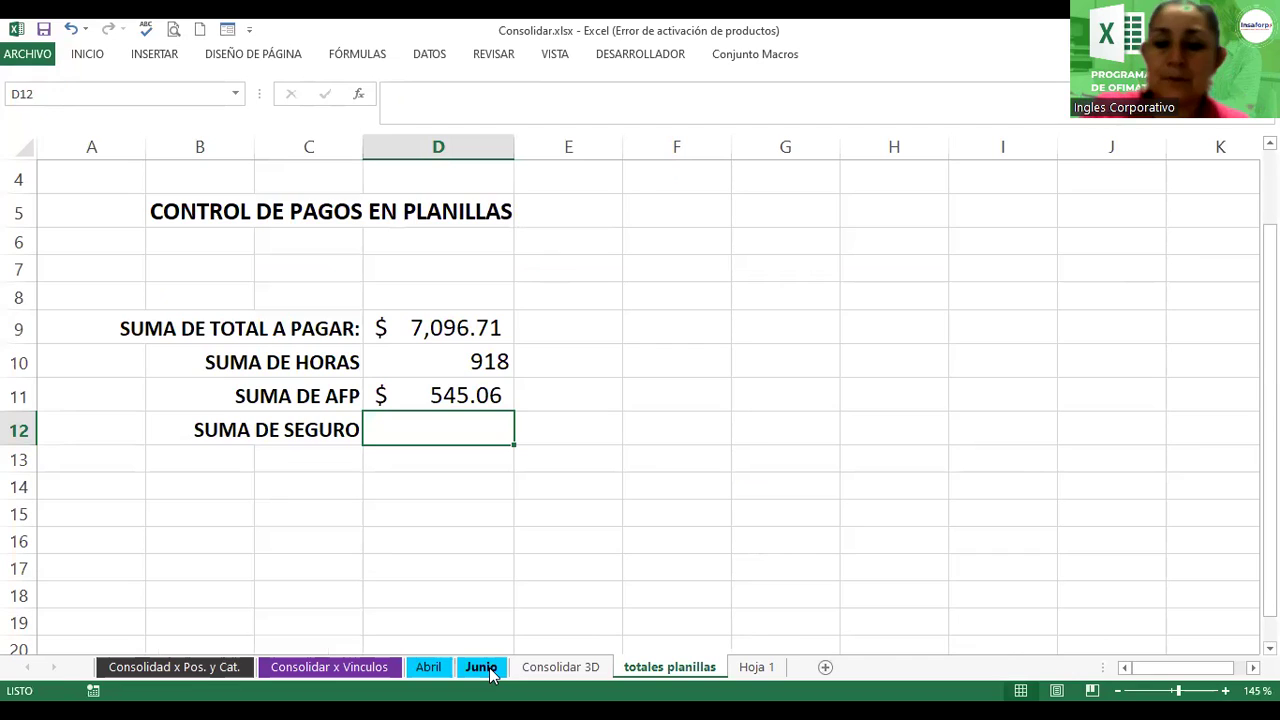
type("=")
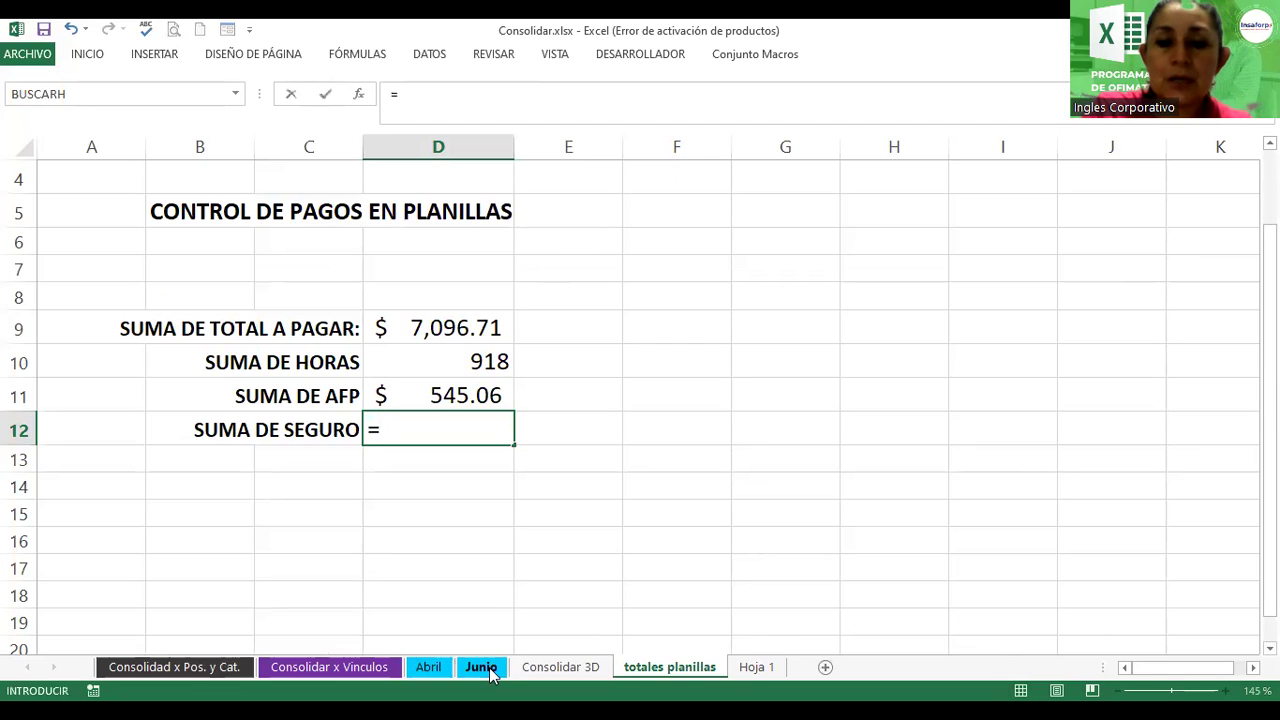
type("suma(")
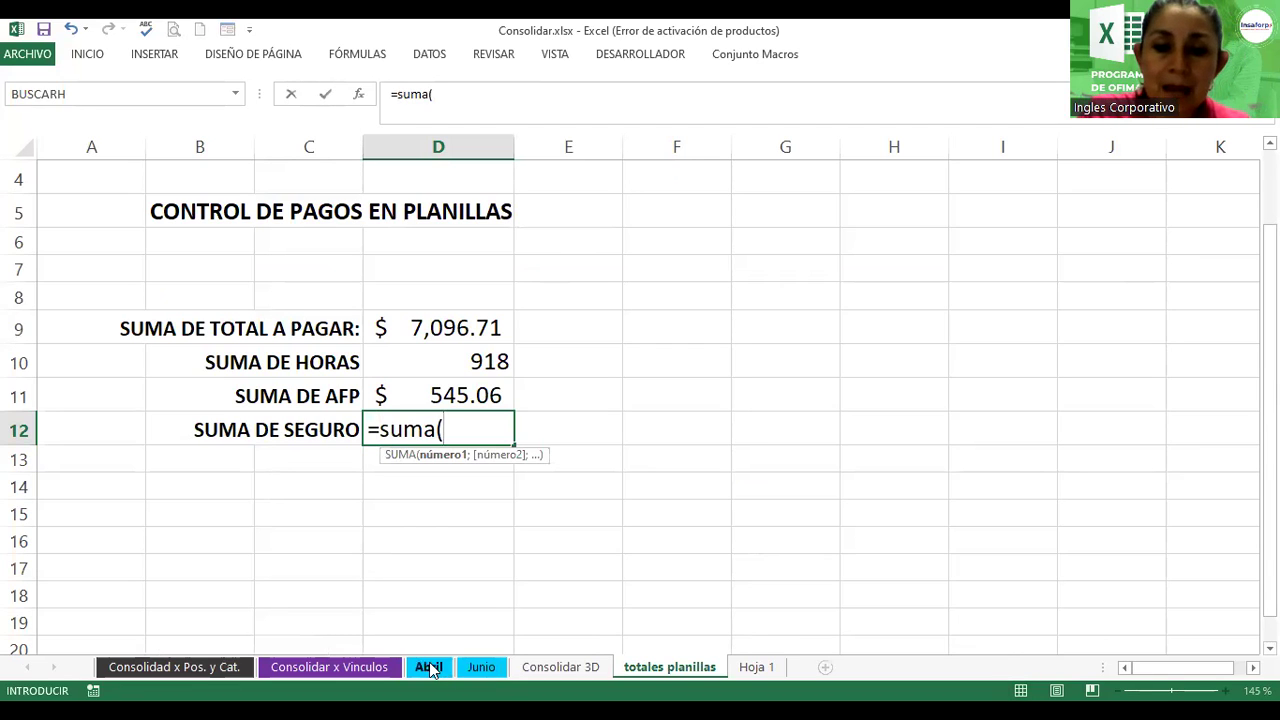
Step: Complete the Seguro sum in D12 with 'Abril:Junio'!E15, giving $261.63
left_click(430, 667)
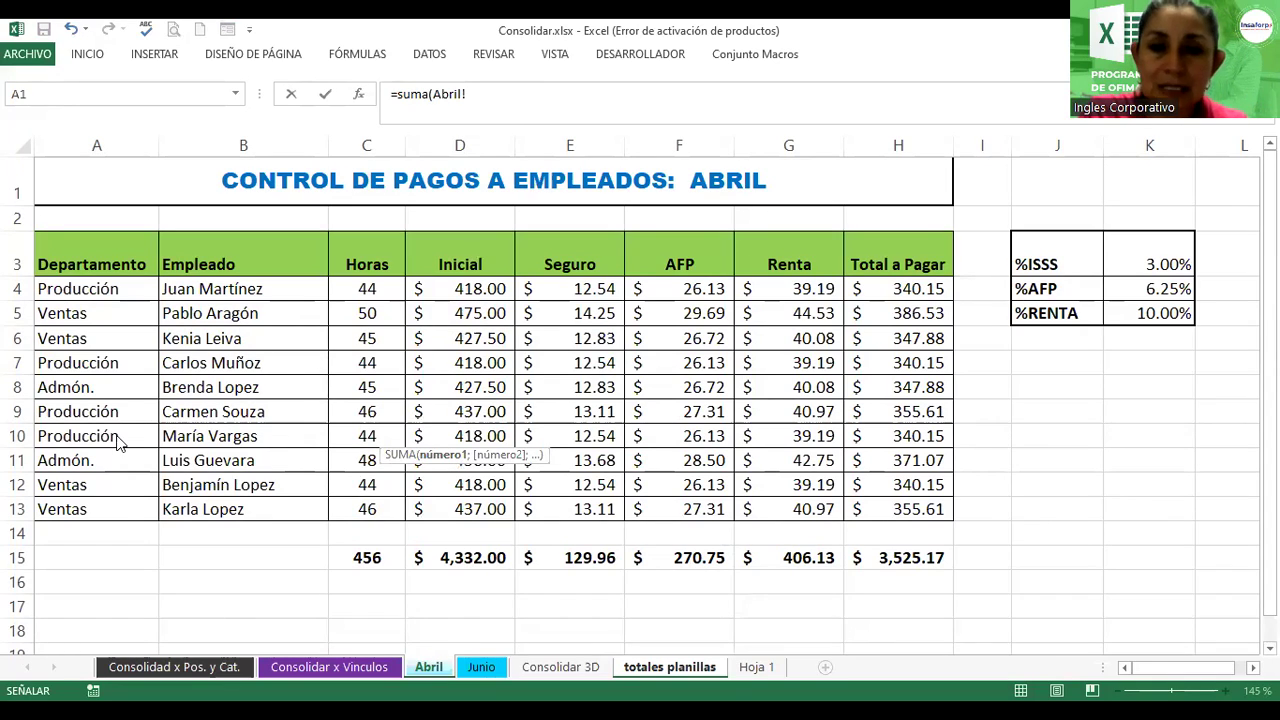
left_click(553, 558)
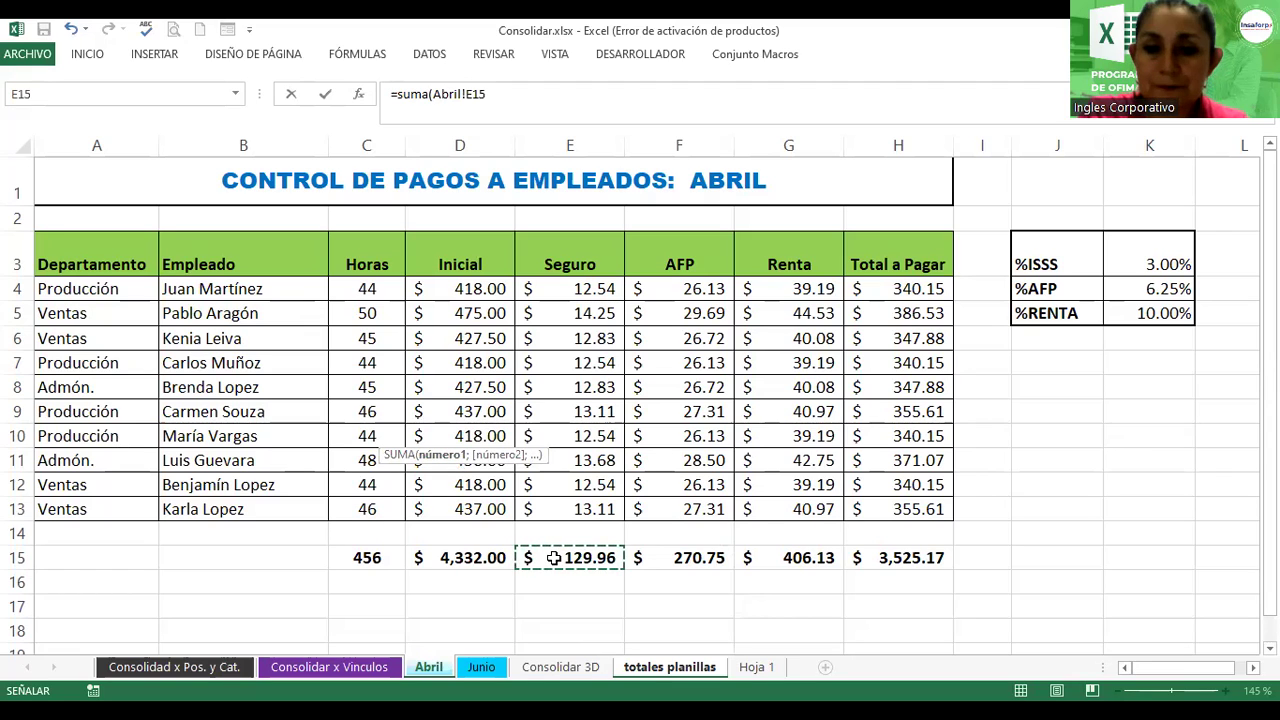
left_click(480, 670, "shift")
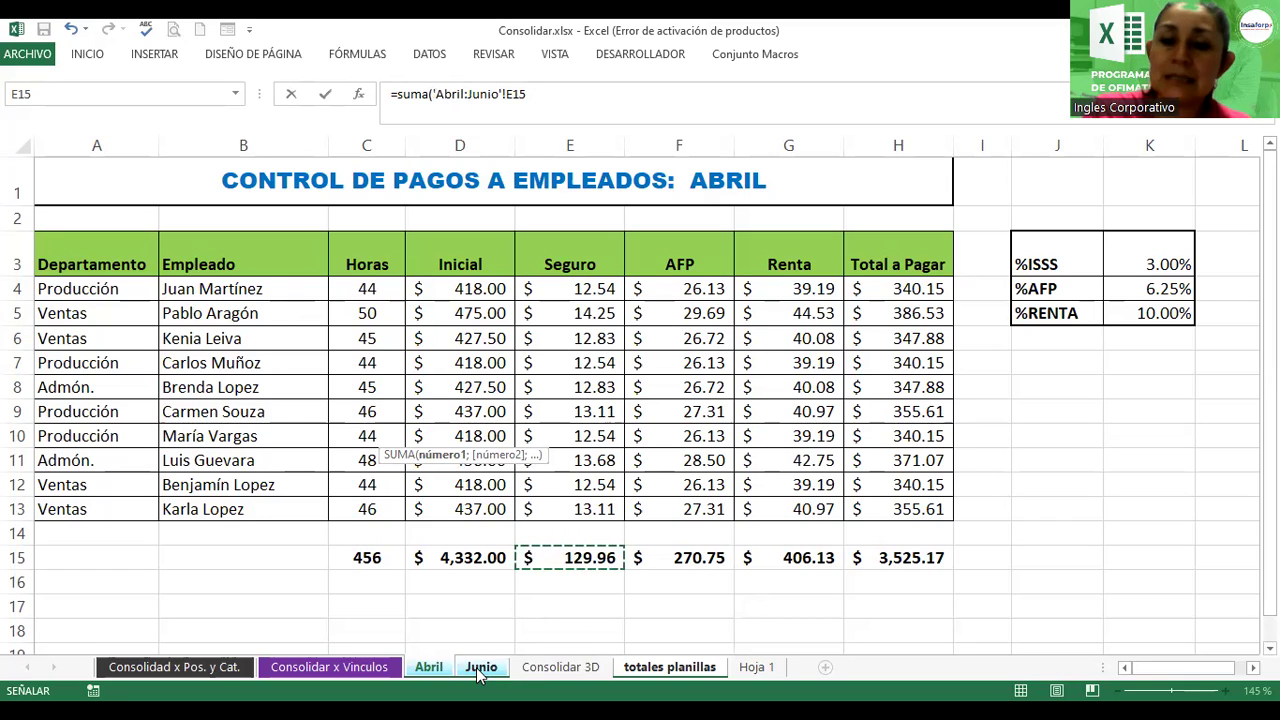
key("Return")
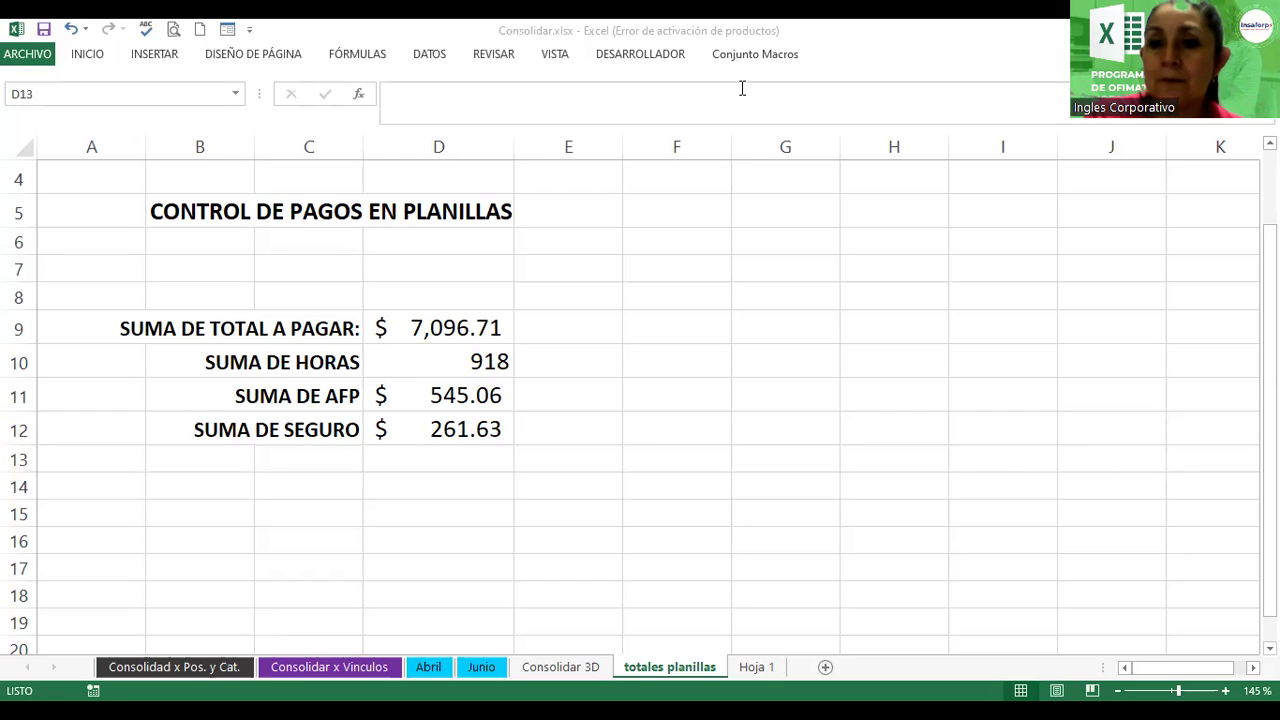
Step: Inspect D9's =SUMA(Abril:Junio!H15) formula unchanged, then view the Hoja 1 sheet with Mayo's payroll
left_click(425, 330)
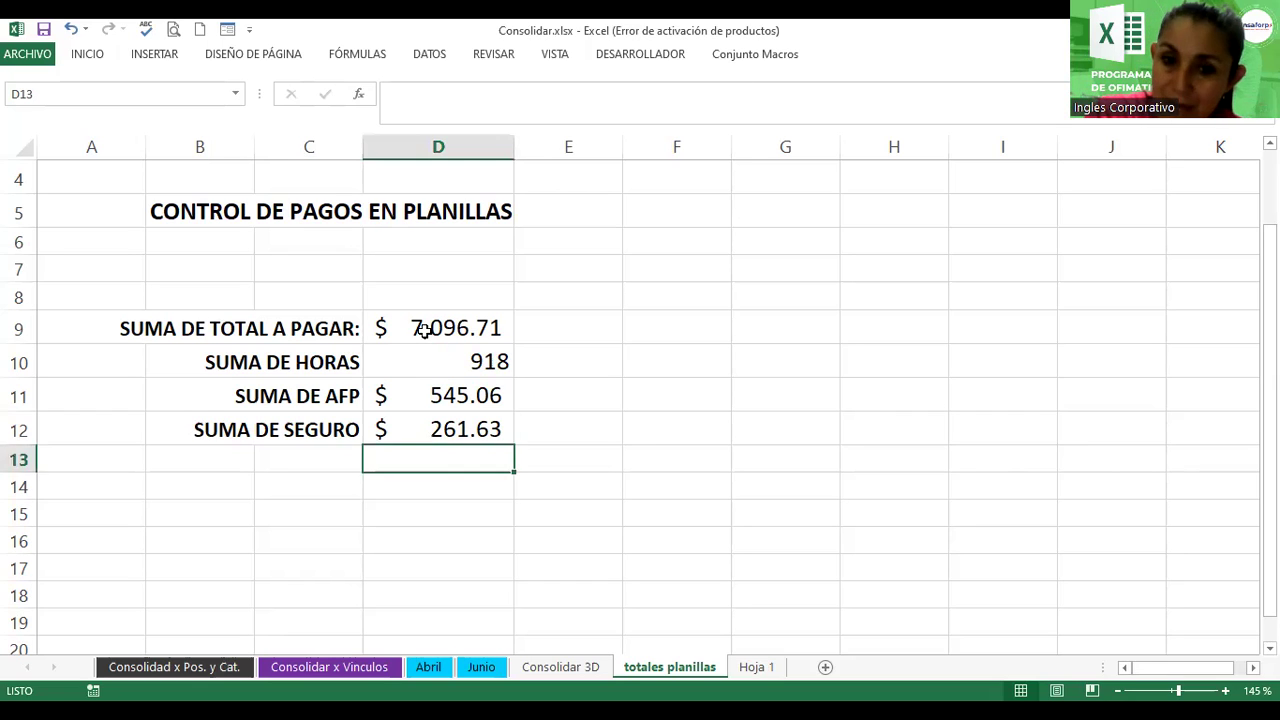
double_click(425, 330)
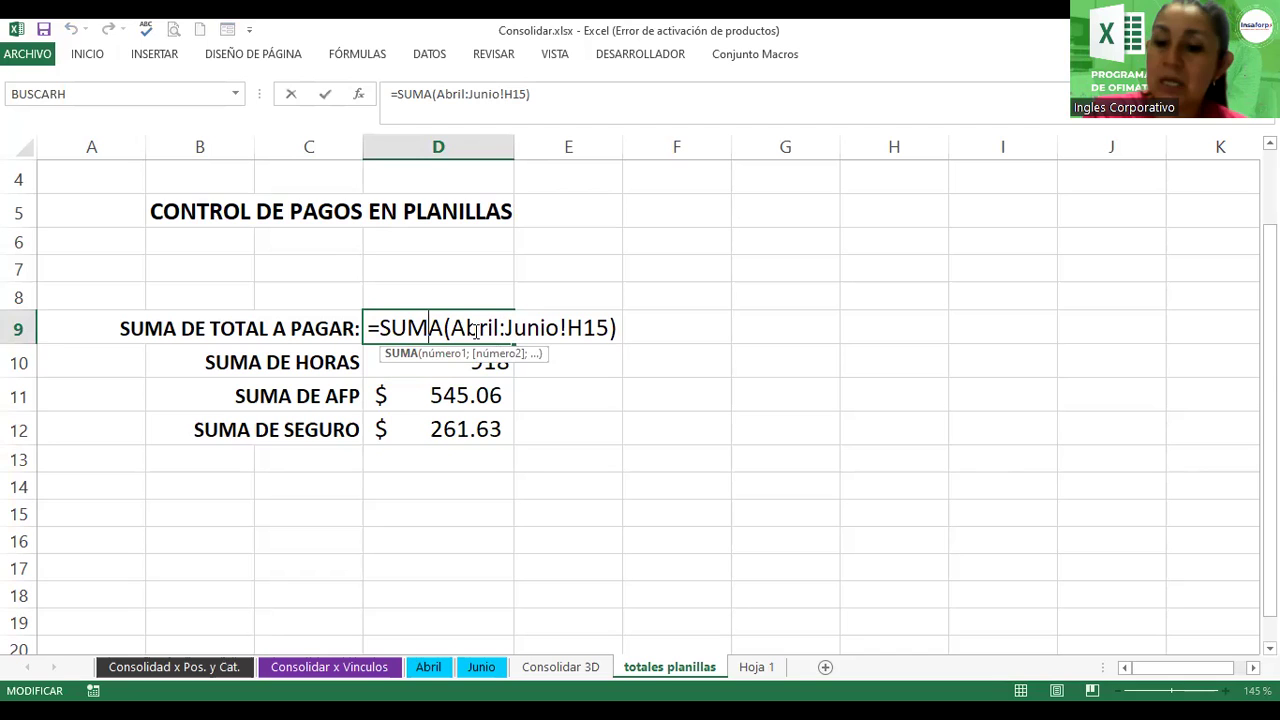
key("Return")
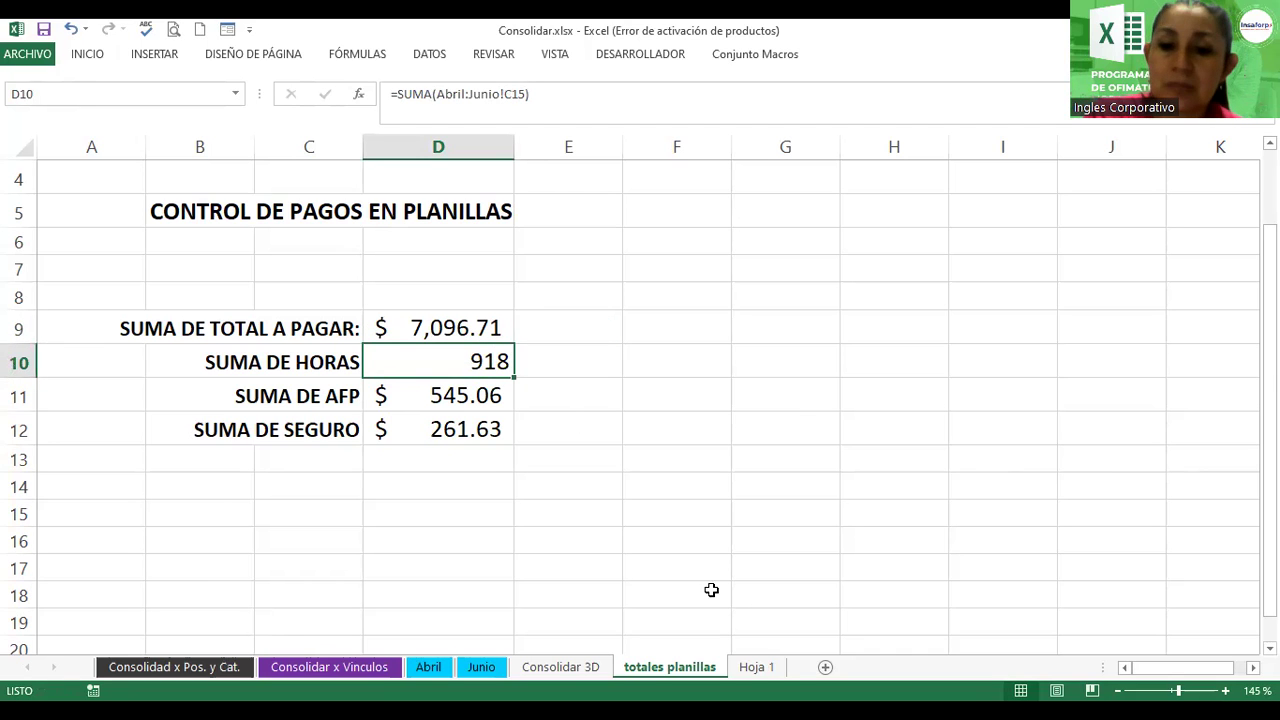
left_click(758, 668)
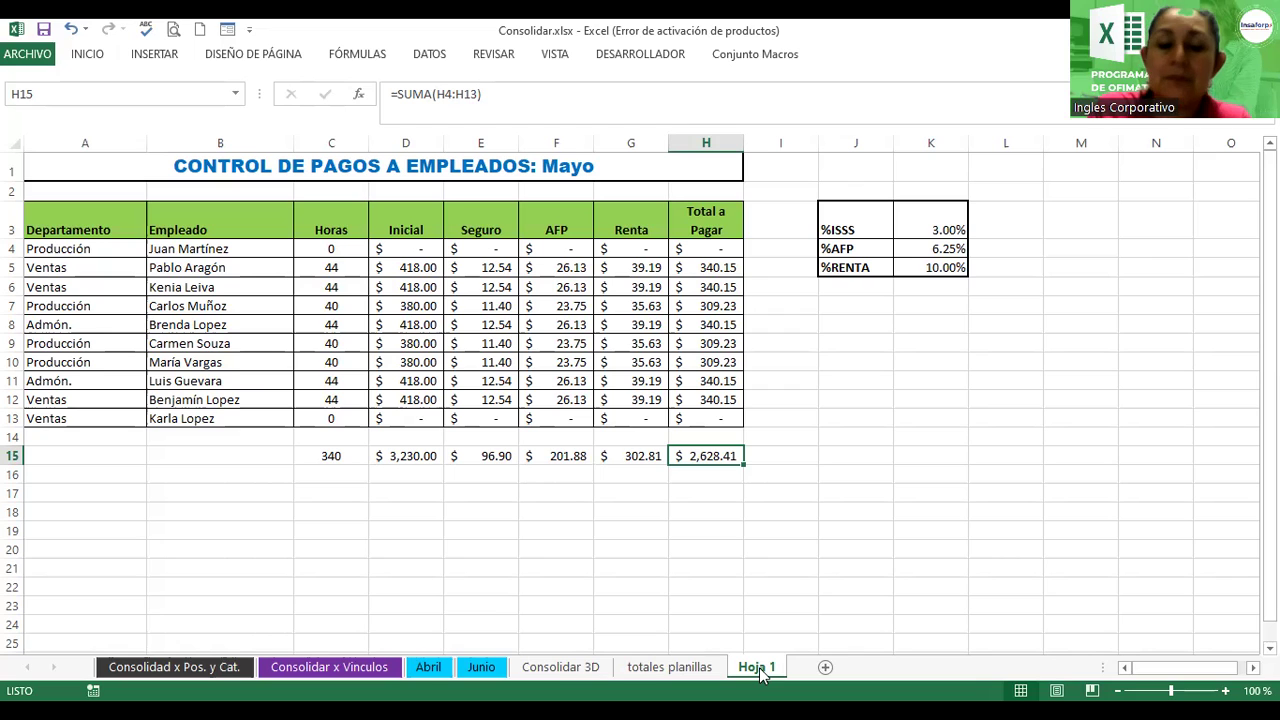
Step: Look through the Abril, Junio and Hoja 1 payroll sheets, then go back to totales planillas
left_click(428, 667)
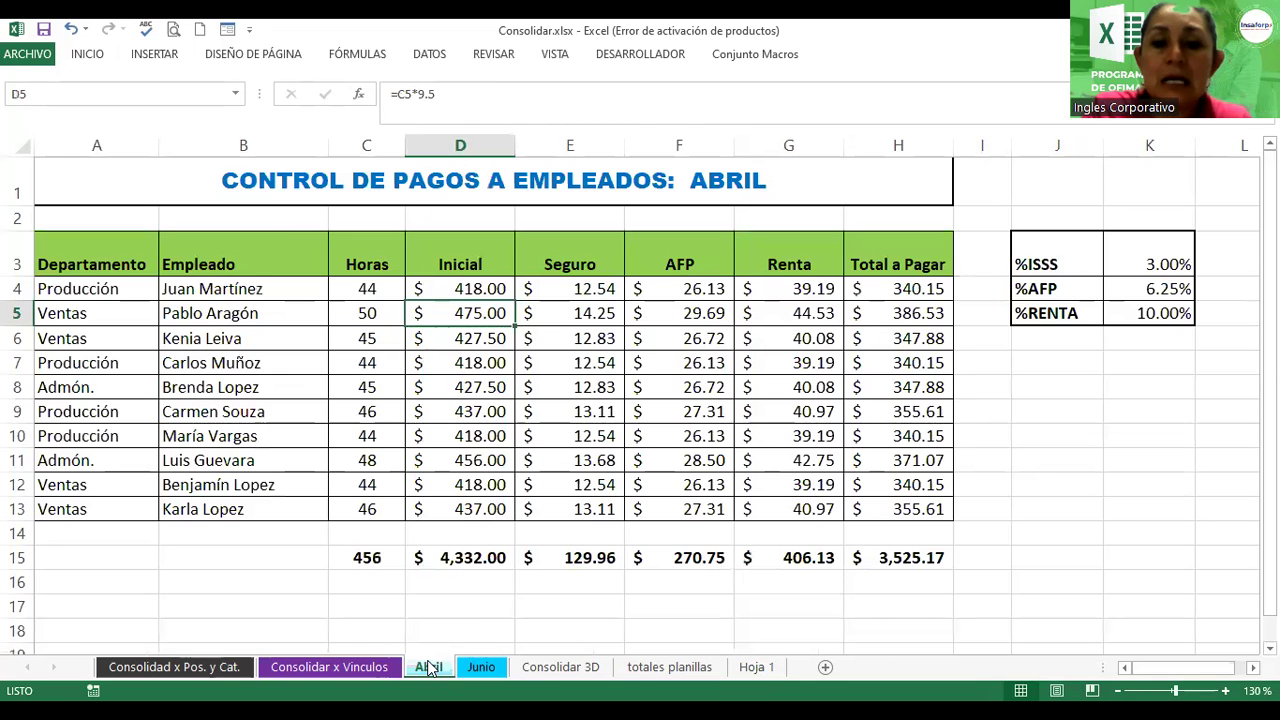
left_click(481, 668)
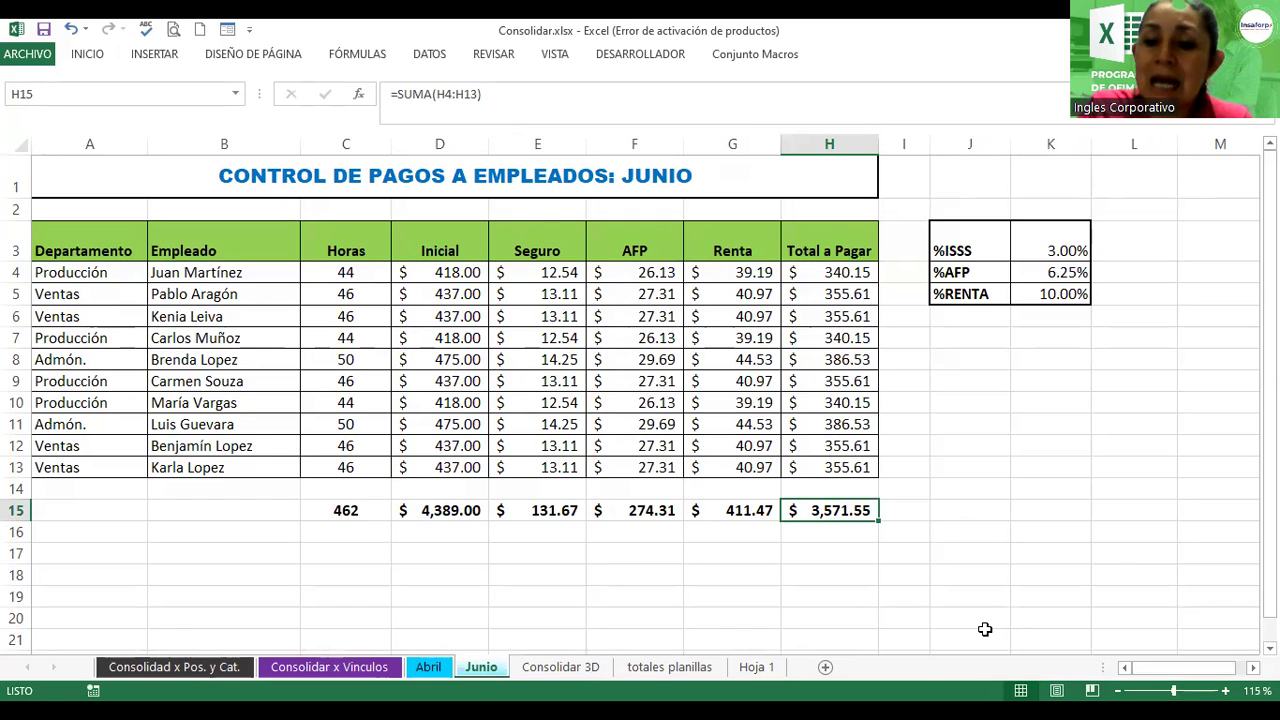
left_click(754, 667)
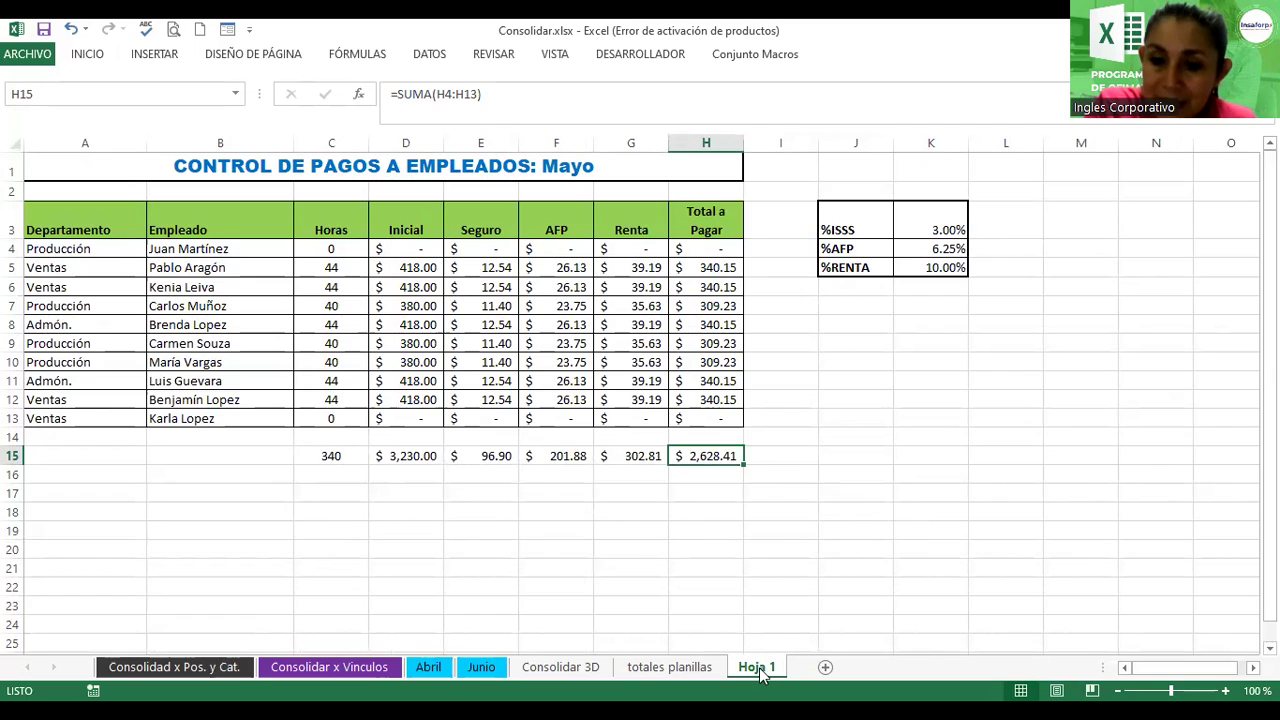
left_click(655, 672)
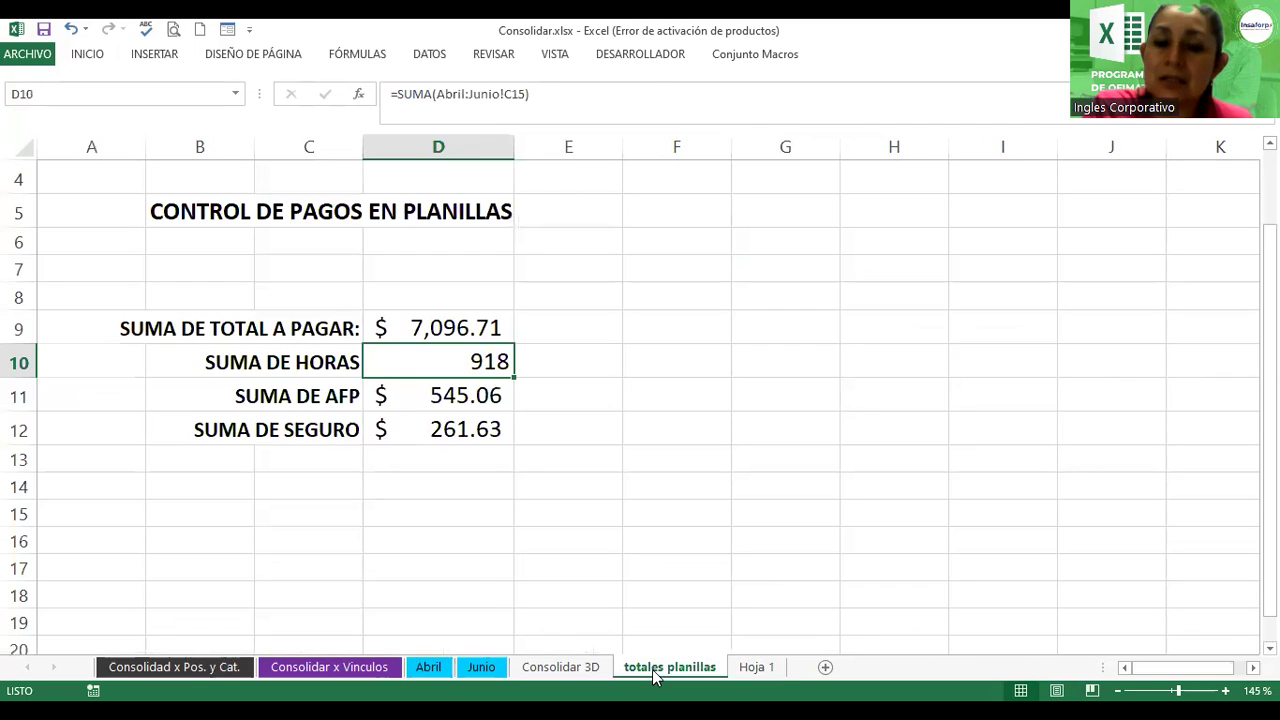
left_click(451, 320)
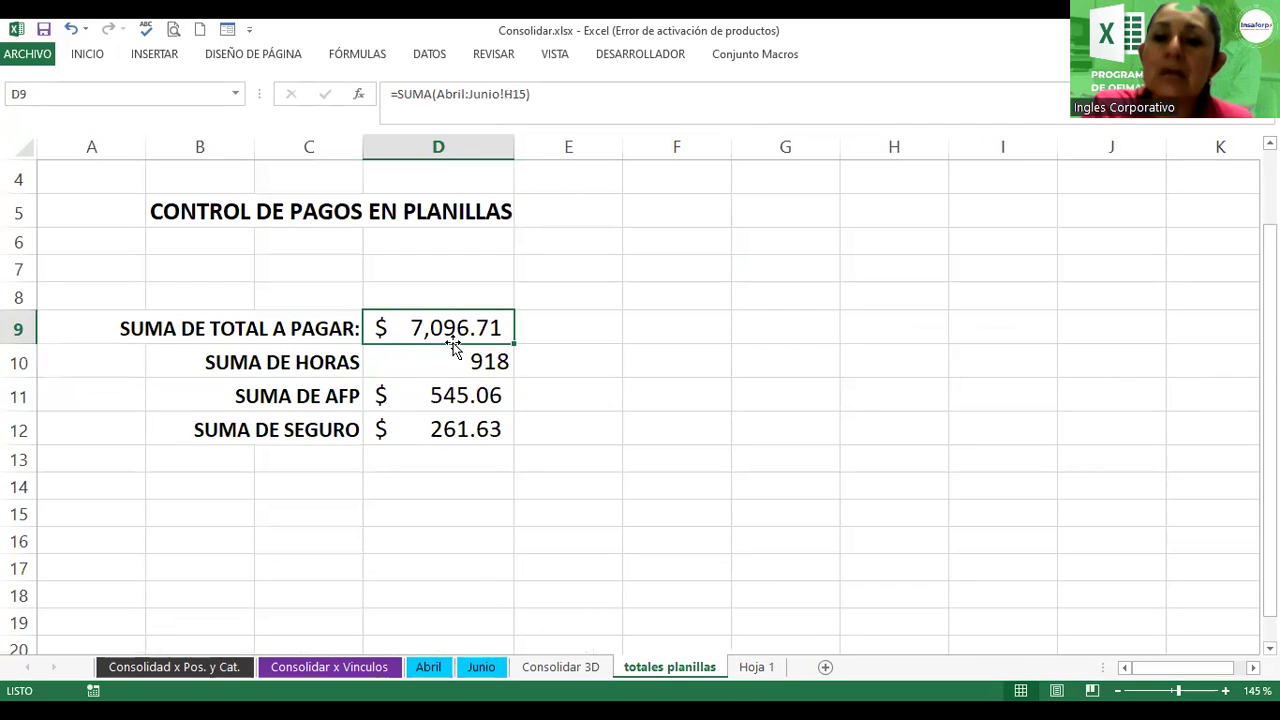
left_click(450, 366)
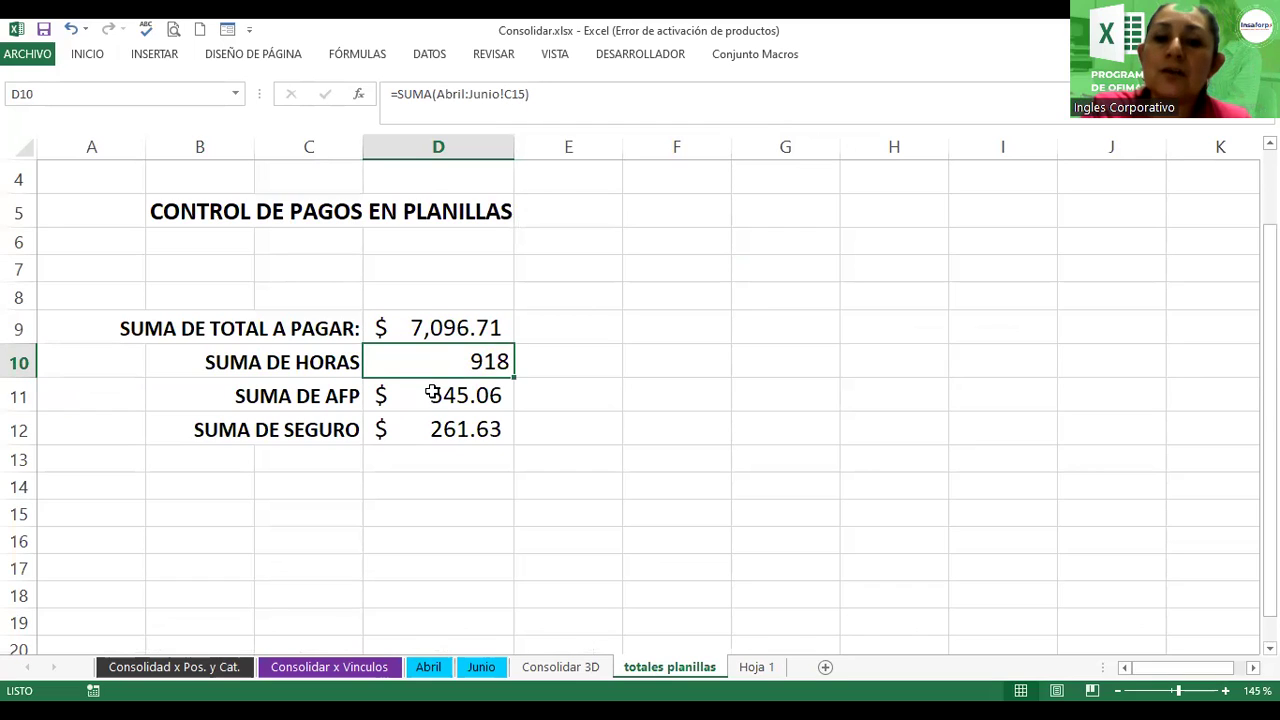
left_click(432, 408)
left_click(430, 430)
left_click_drag(430, 328, 441, 424)
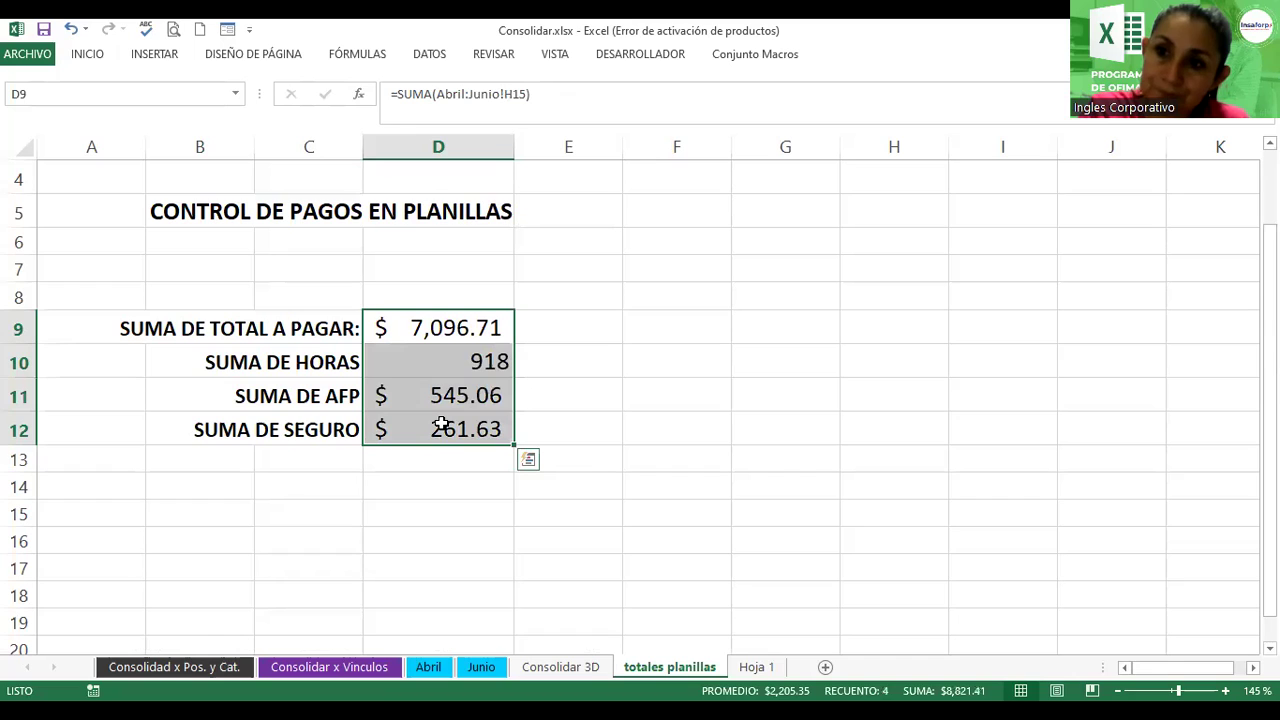
left_click(597, 458)
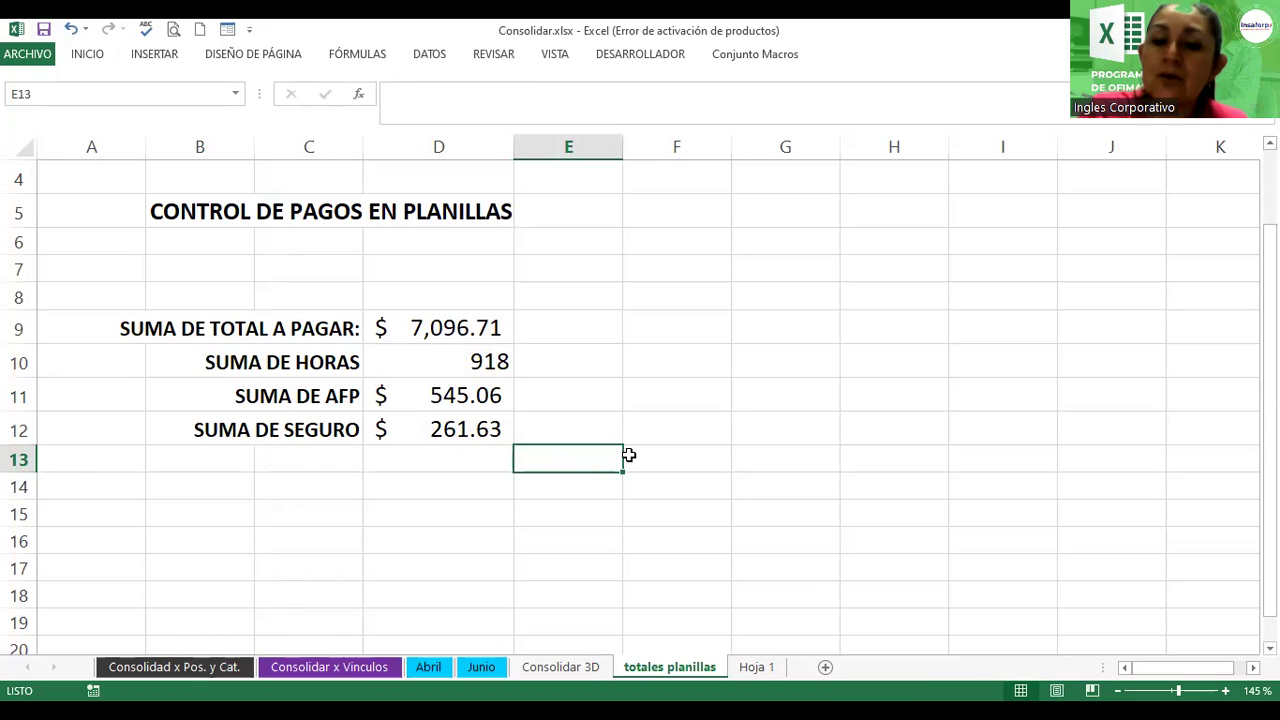
Step: Move the Hoja 1 sheet so it sits between the Abril and Junio tabs
left_click(757, 670)
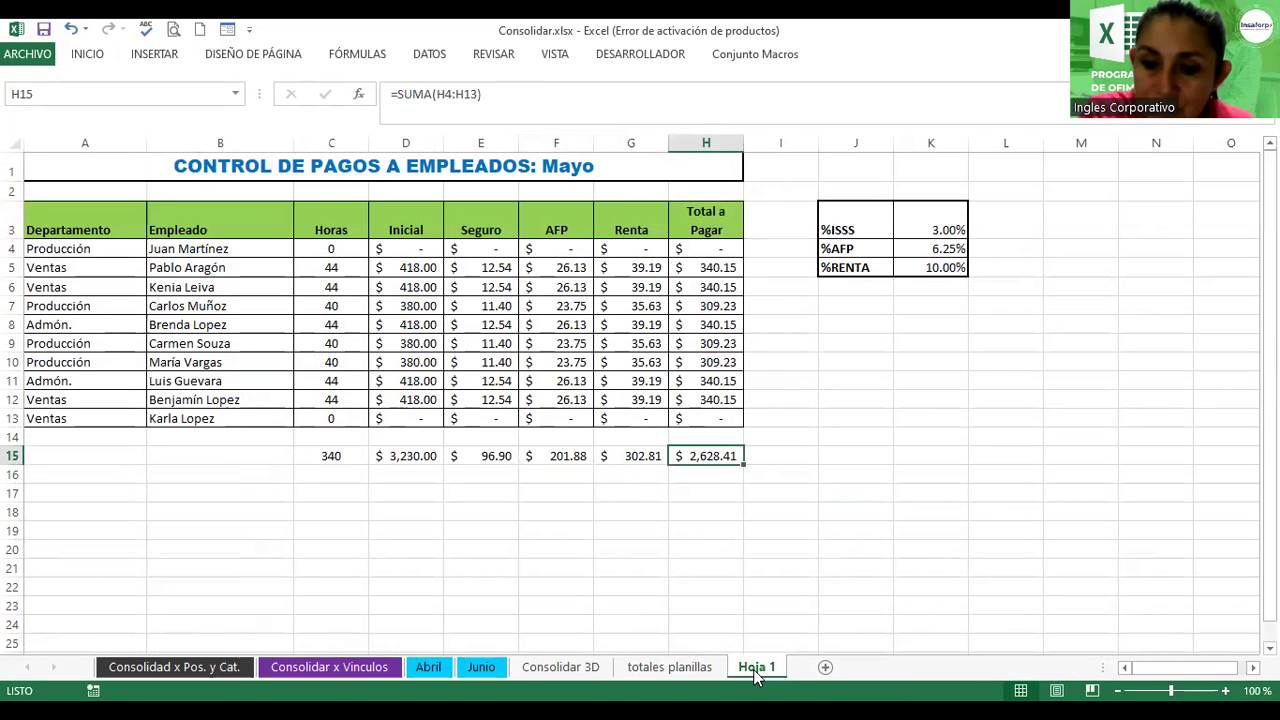
mouse_move(757, 672)
left_mouse_down()
mouse_move(704, 652)
mouse_move(460, 666)
left_mouse_up()
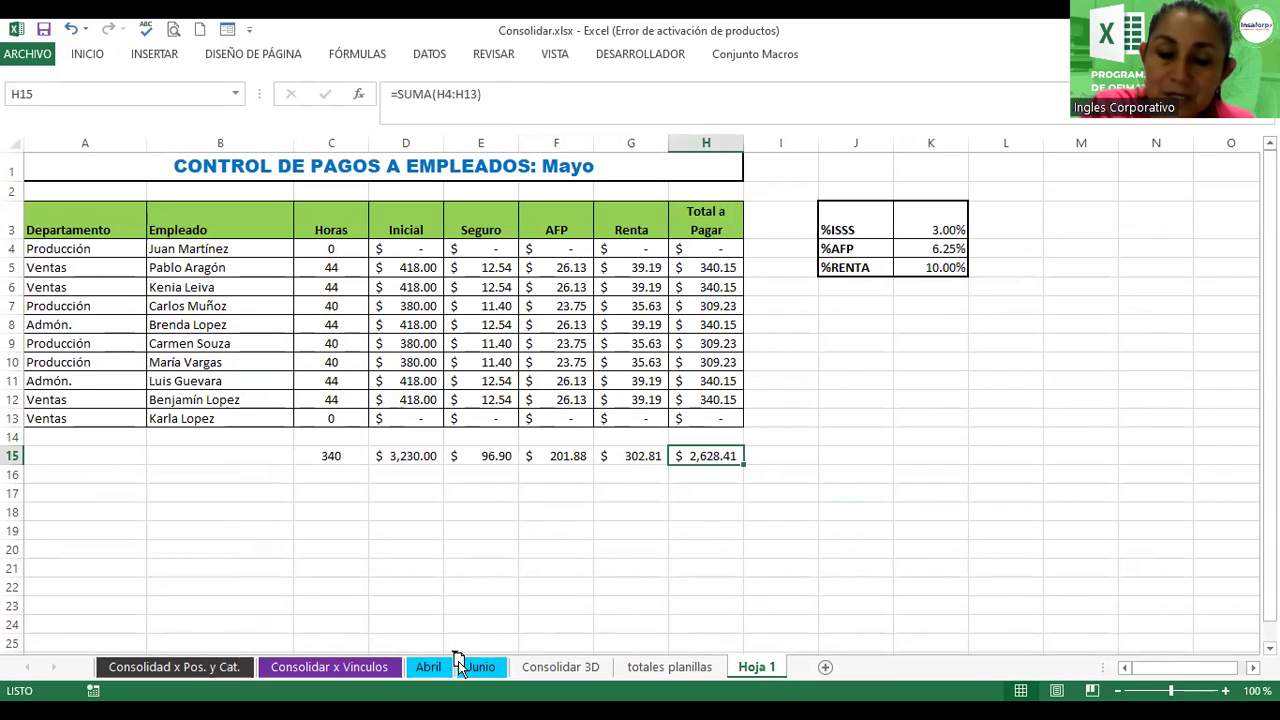
left_click_drag(458, 660, 462, 670)
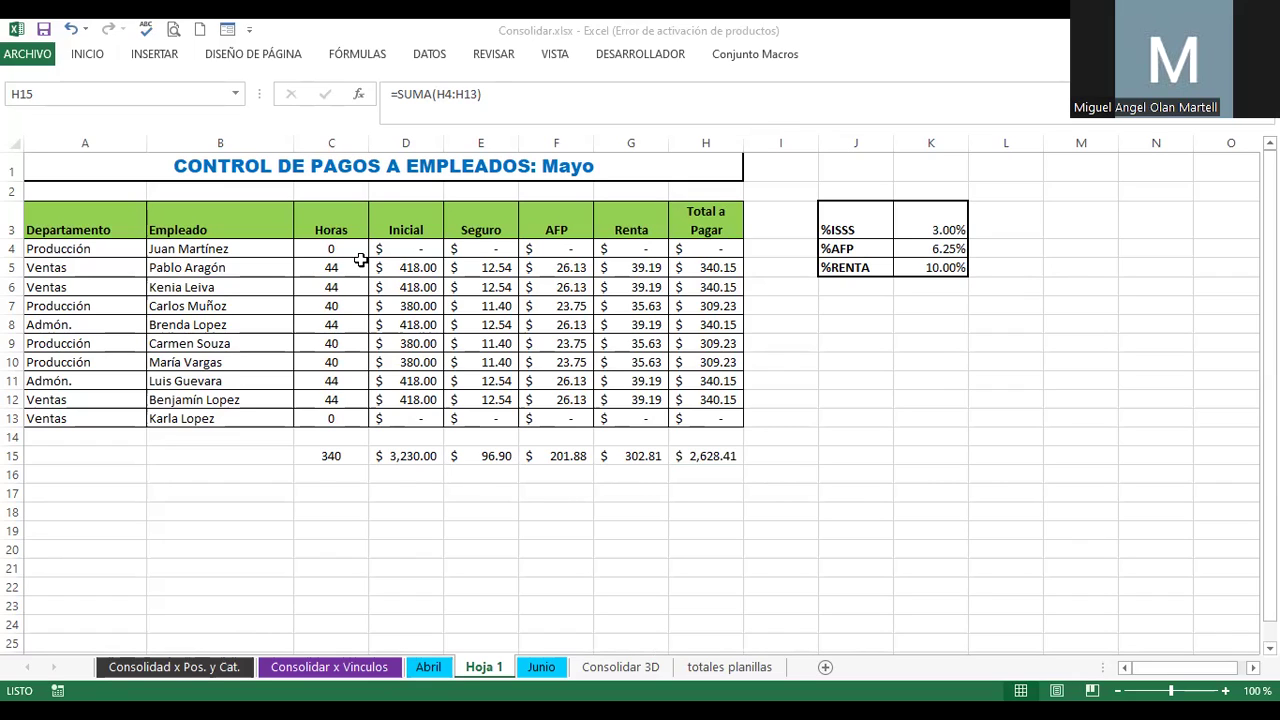
left_click(727, 666)
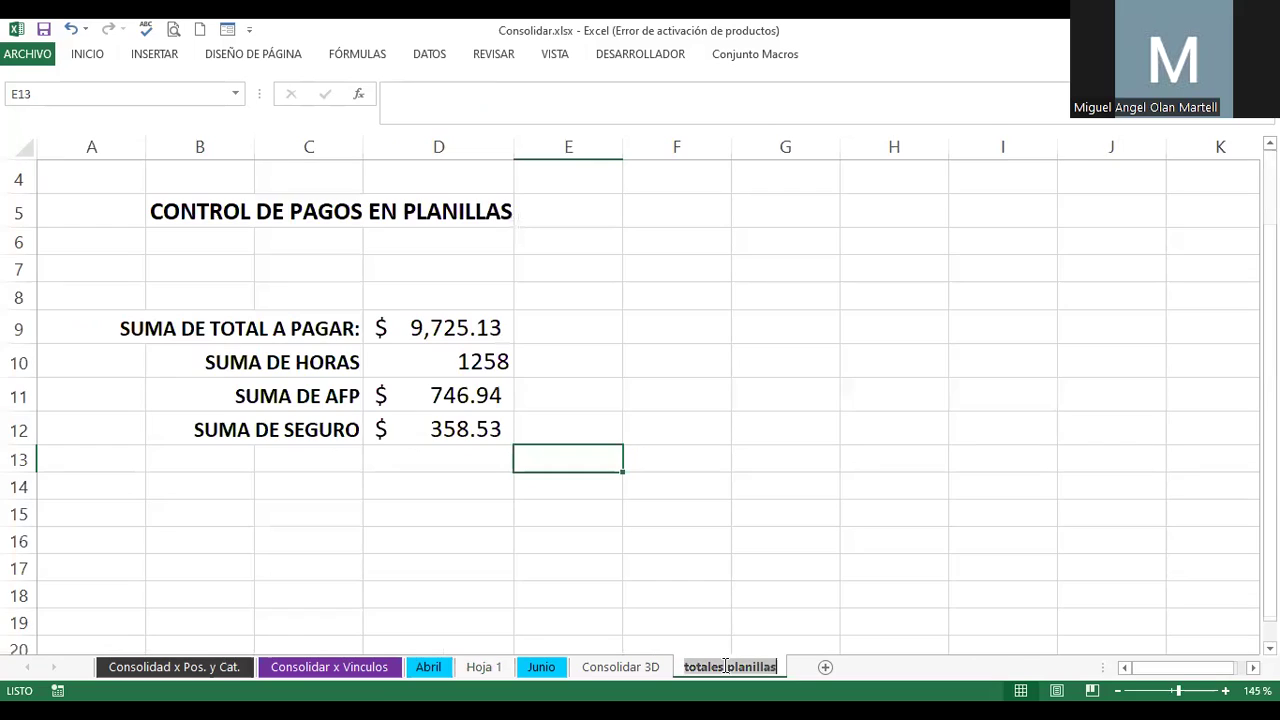
left_click(447, 316)
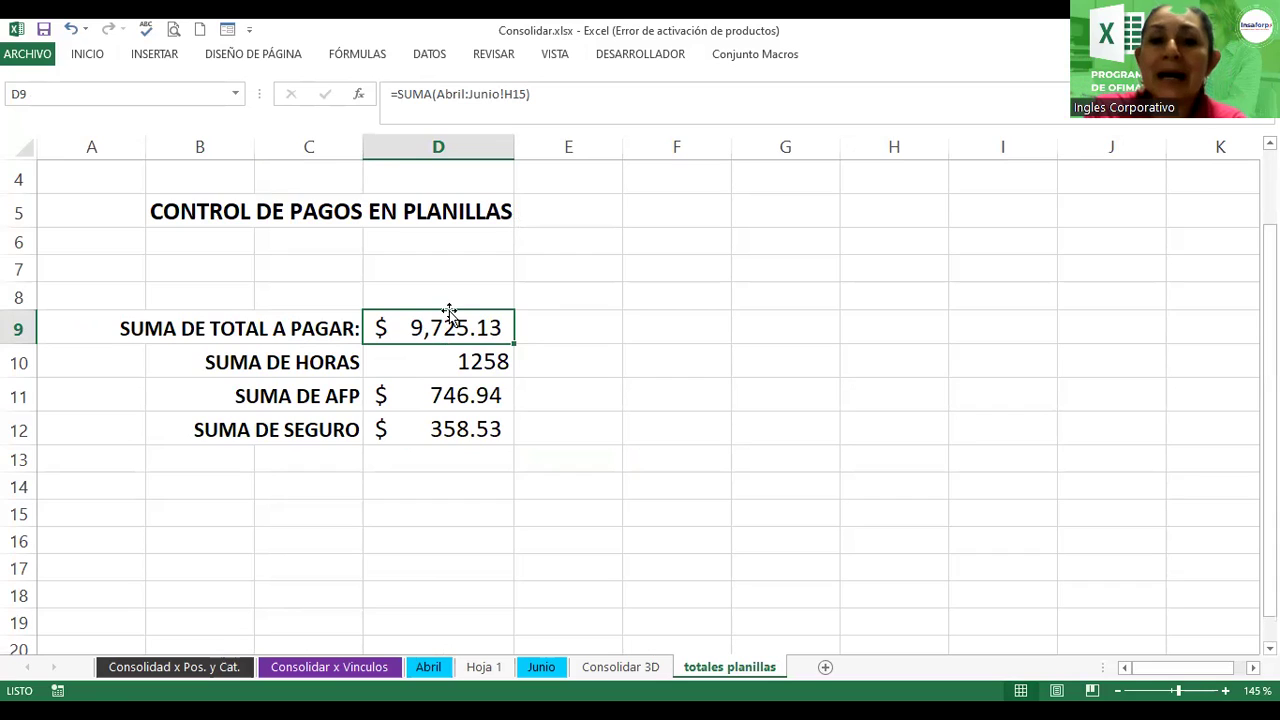
left_click(510, 93)
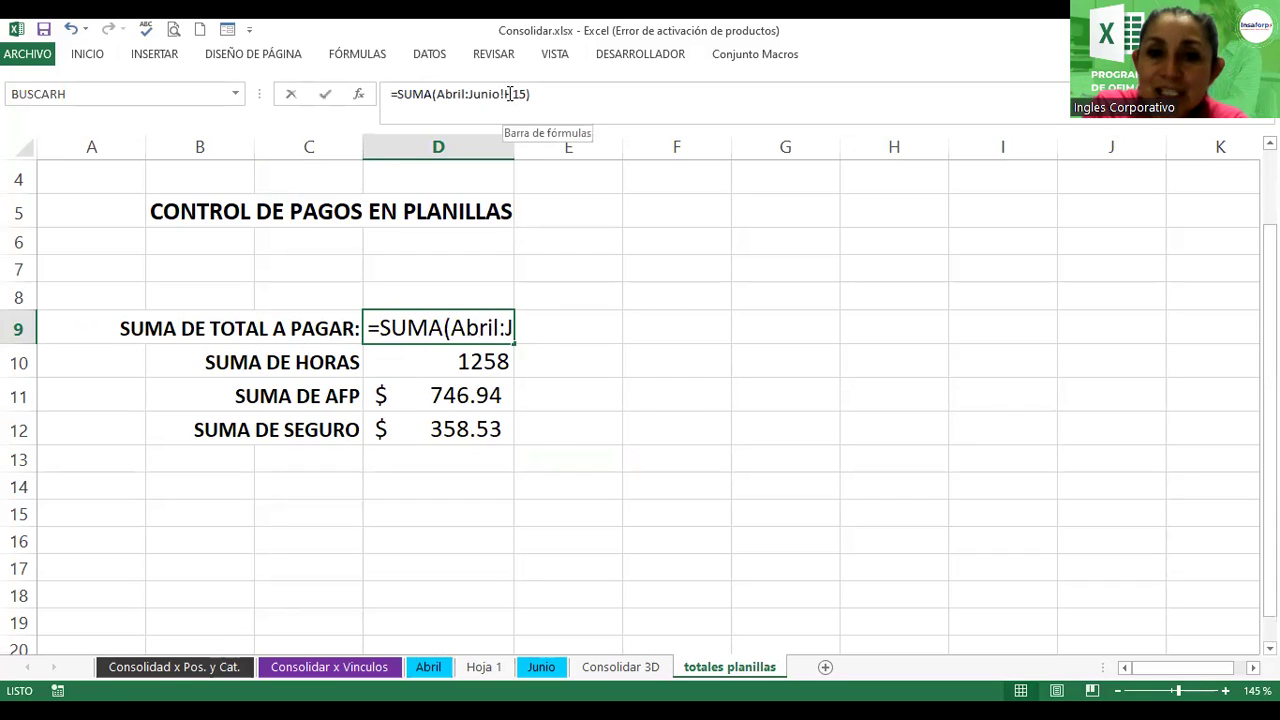
left_click_drag(504, 94, 527, 96)
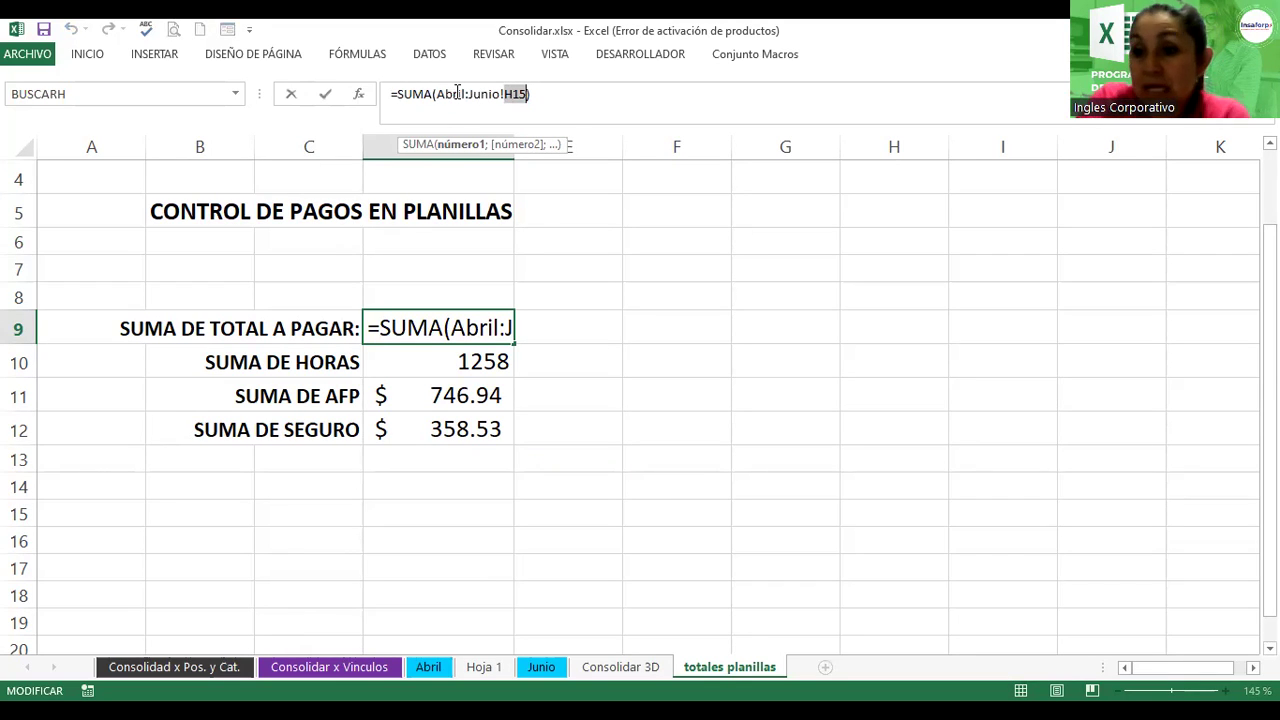
key("shift+Right")
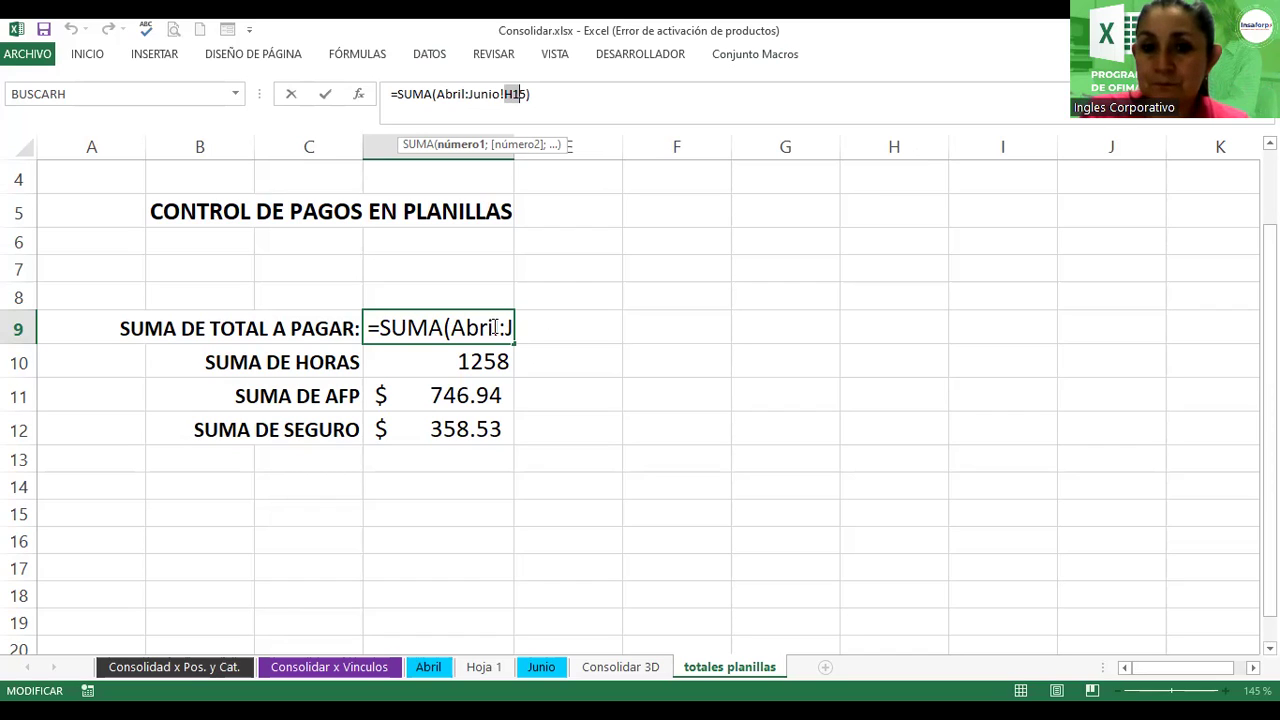
key("Return")
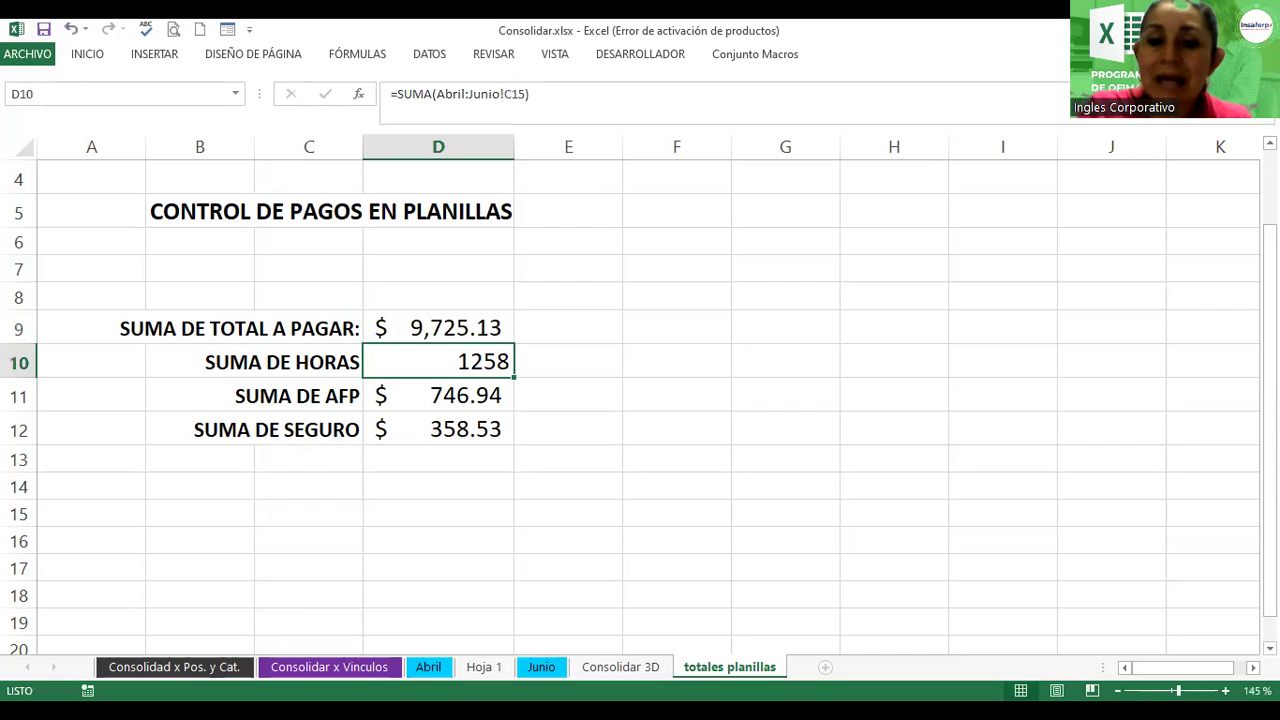
left_click(428, 667)
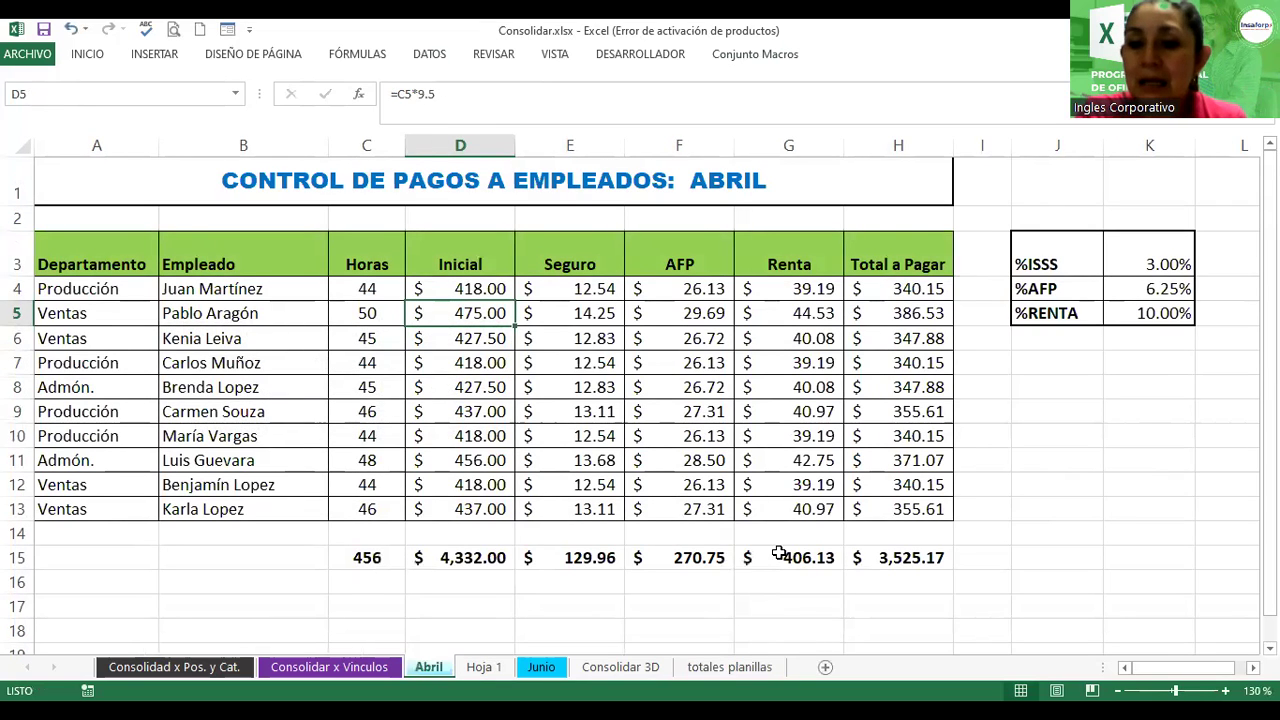
left_click(780, 556)
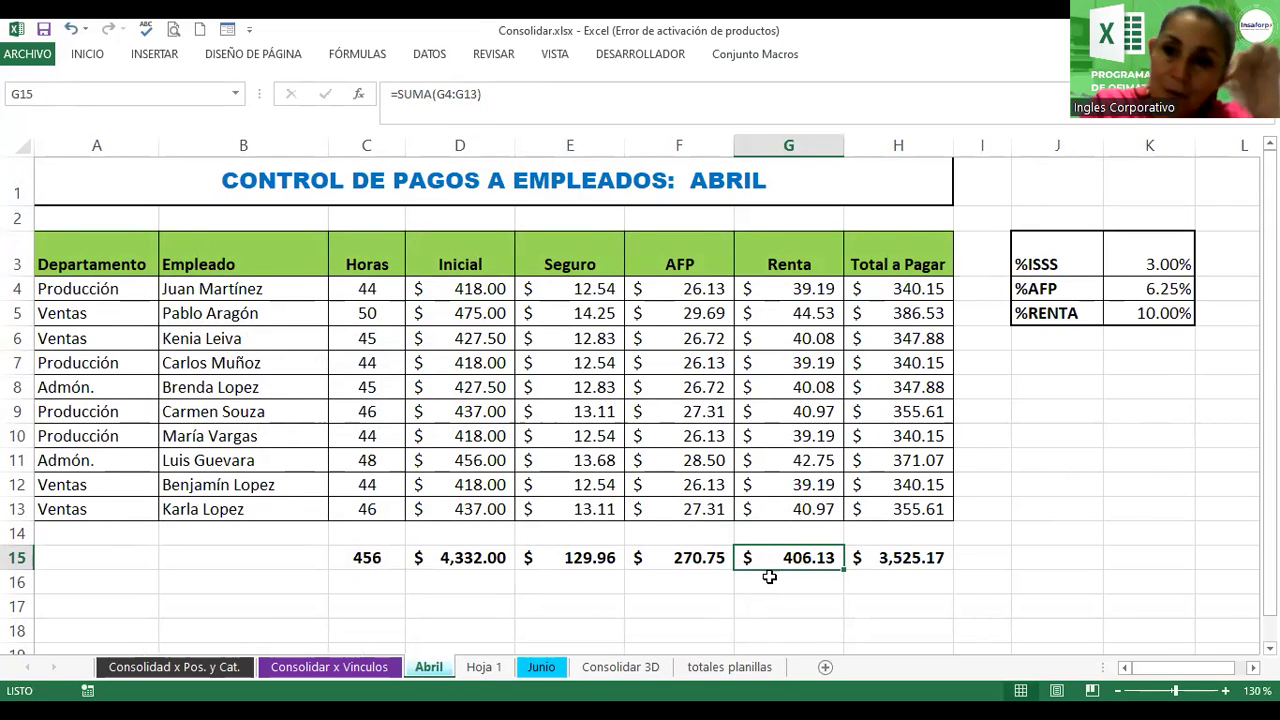
left_click(484, 667)
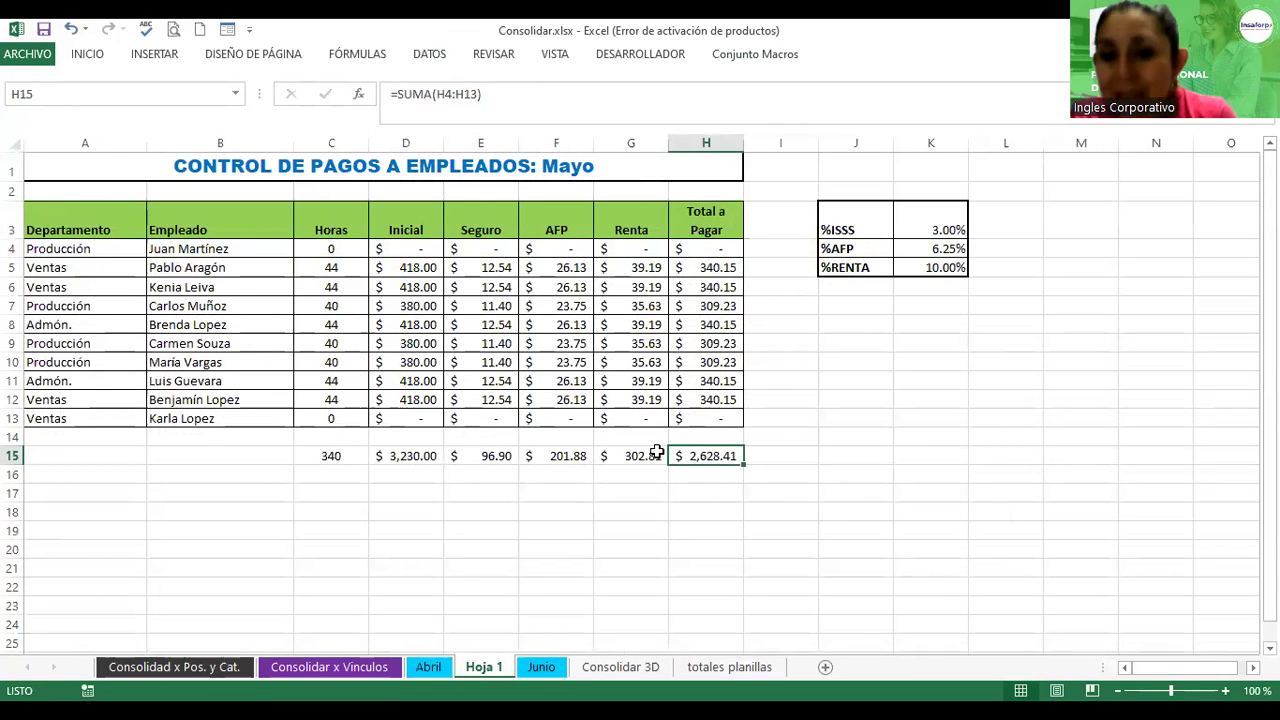
left_click(655, 456)
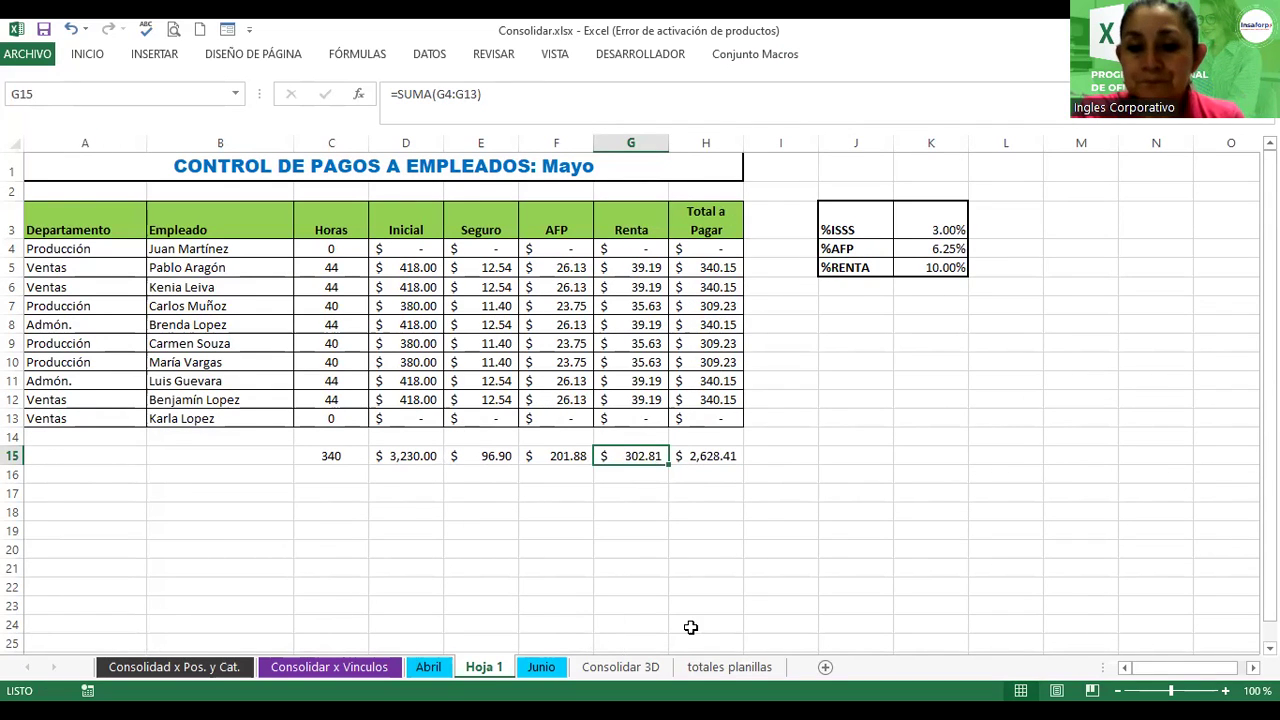
left_click(541, 667)
left_click(538, 511)
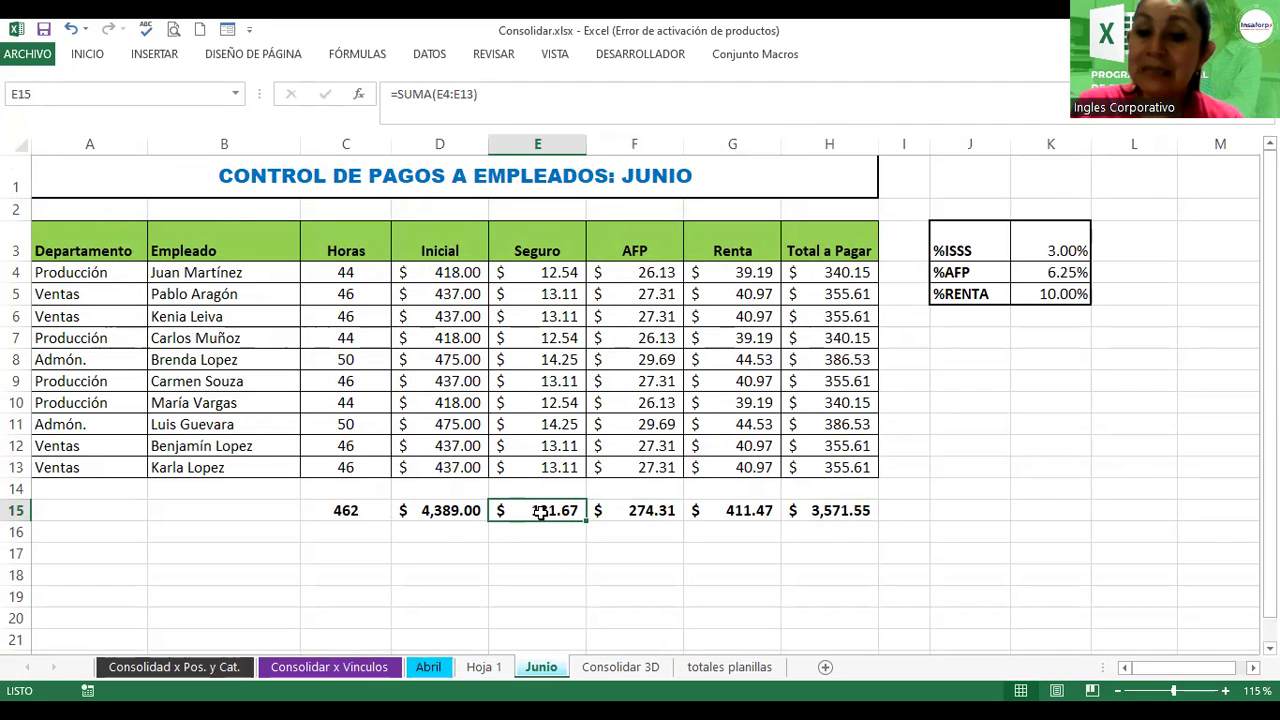
left_click(731, 669)
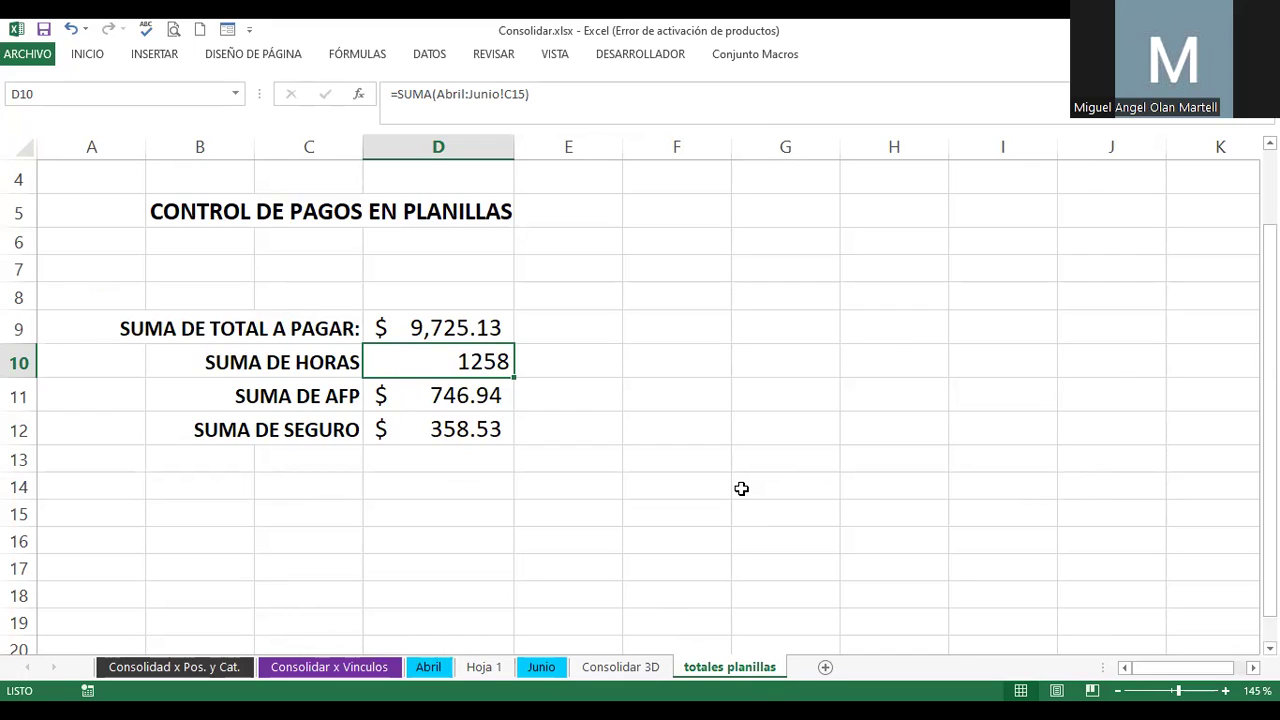
Step: Select Seguro cells E8:E9 on Abril and compare the Hoja 1 and Junio sheets
left_click(432, 667)
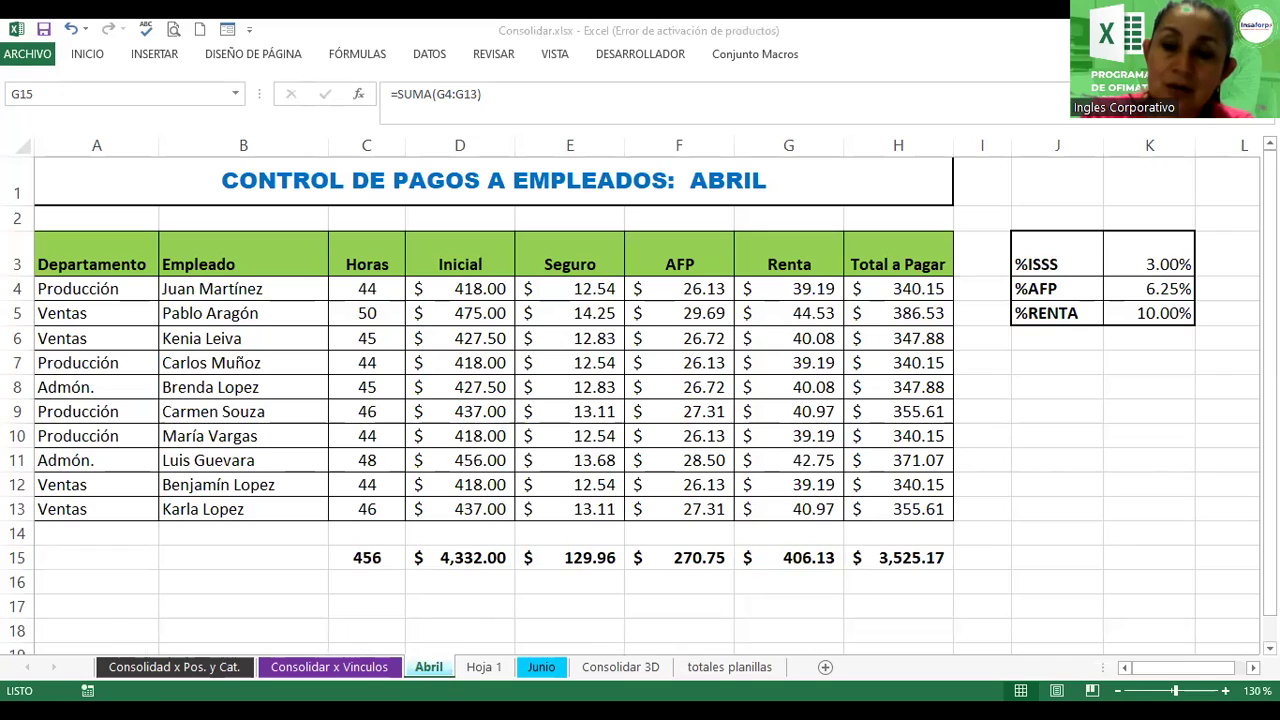
left_click(432, 670)
left_click_drag(600, 395, 618, 418)
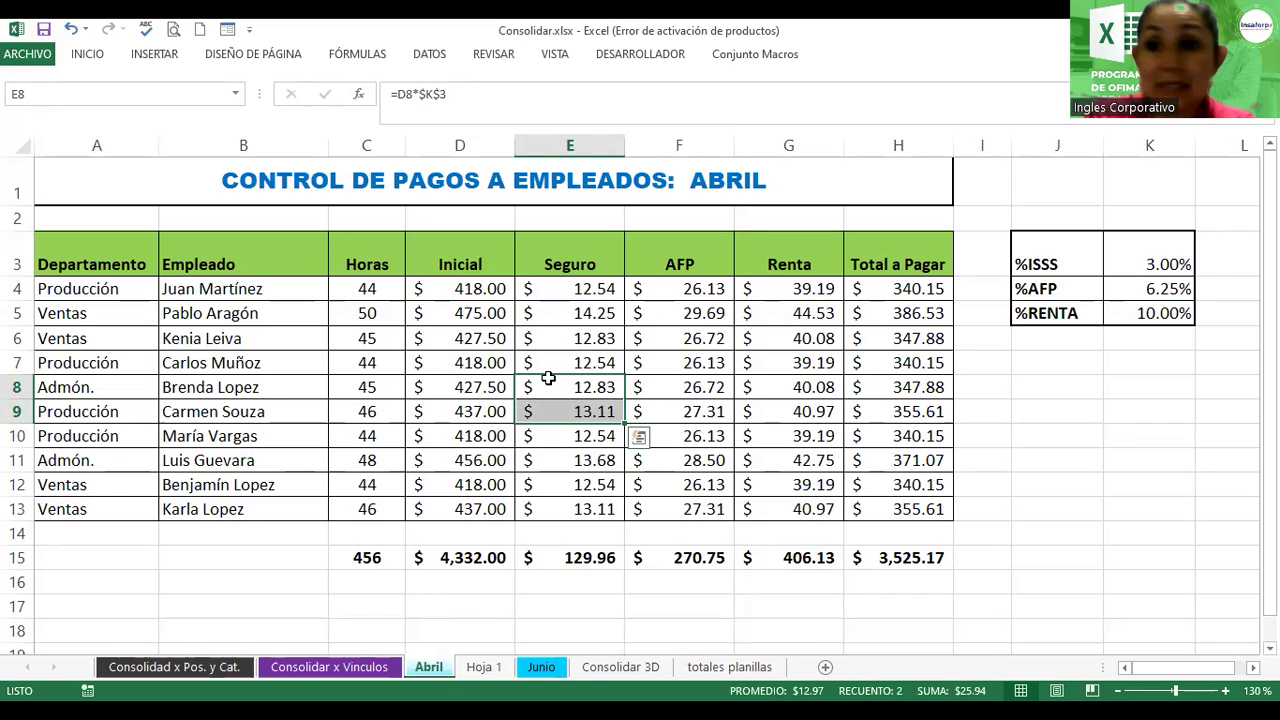
left_click(483, 667)
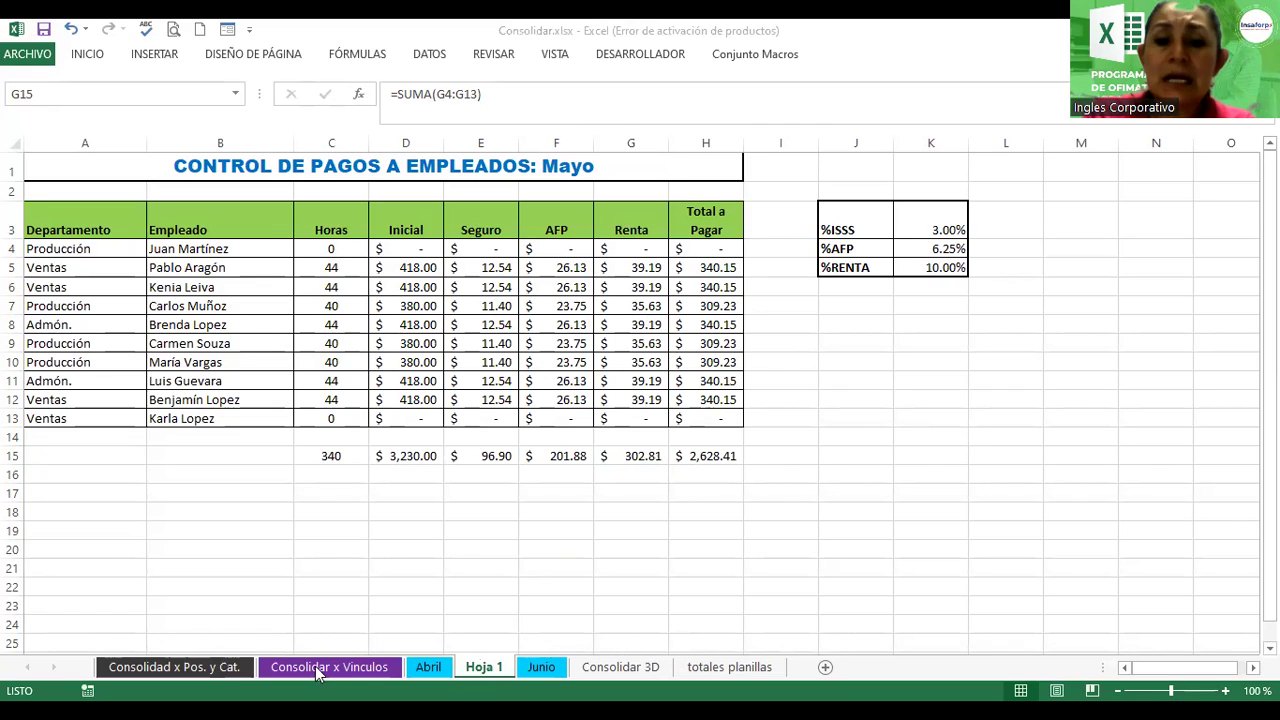
left_click(441, 668)
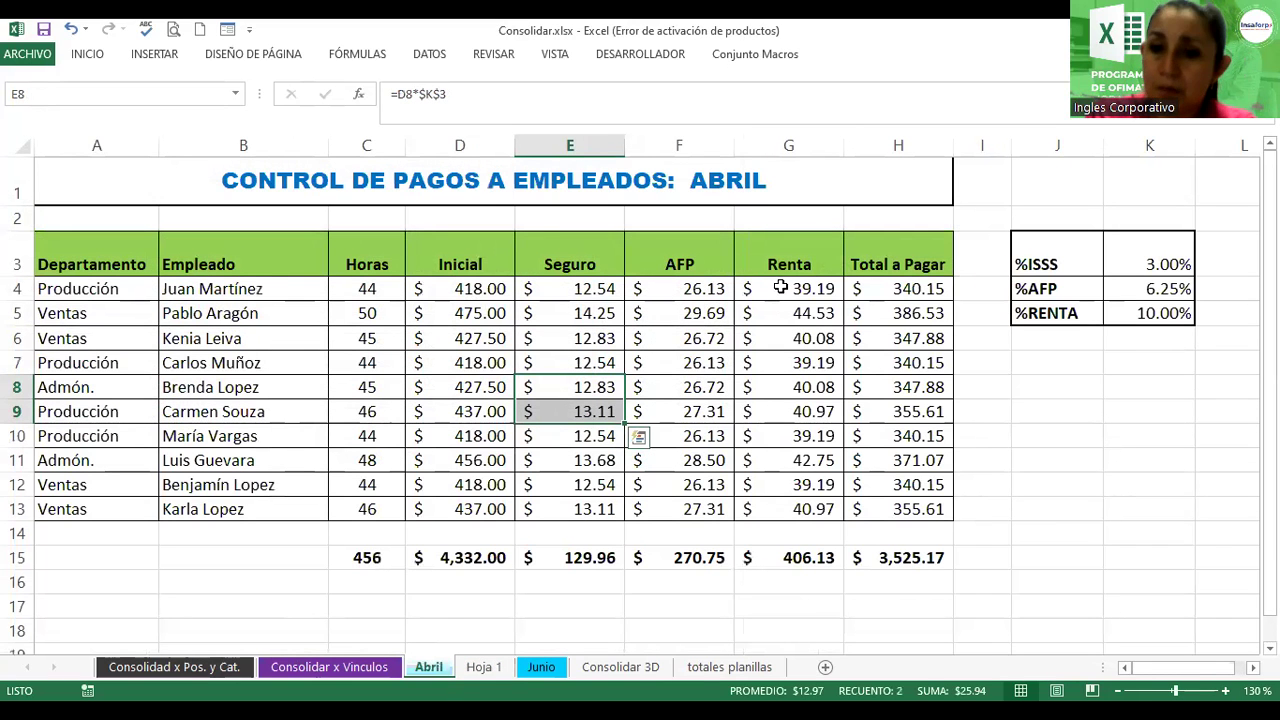
left_click(485, 667)
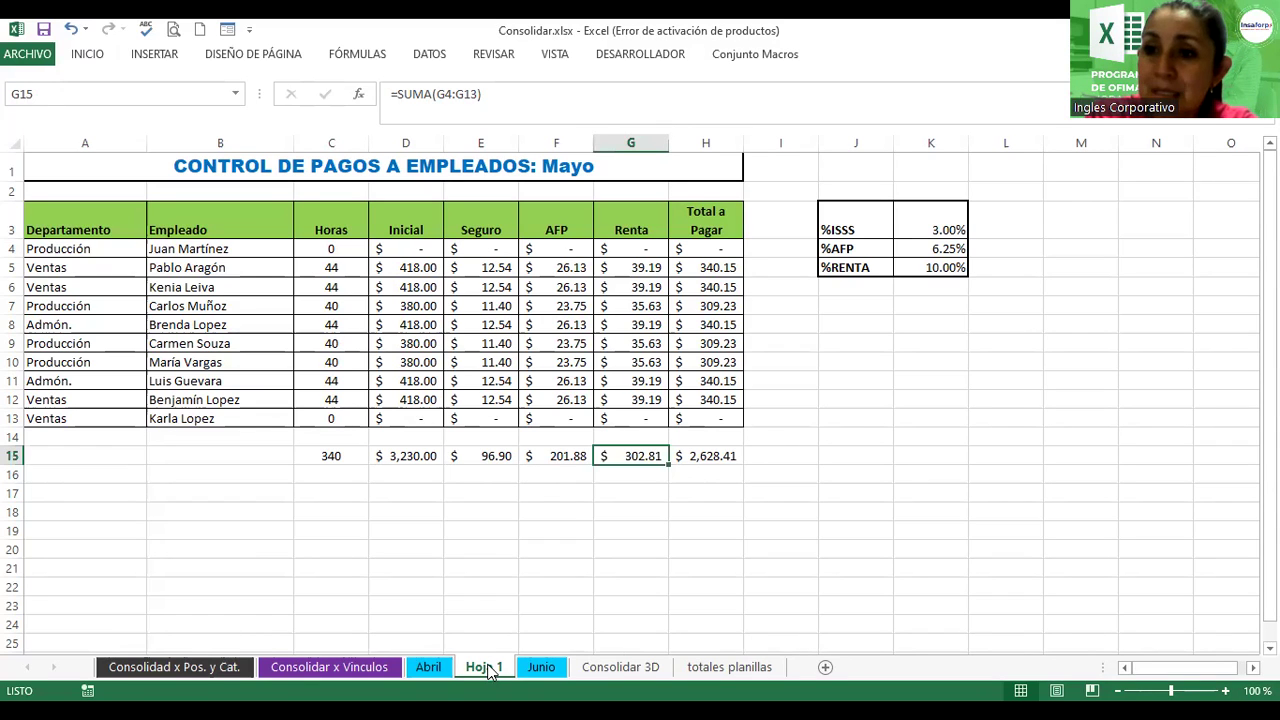
left_click(541, 668)
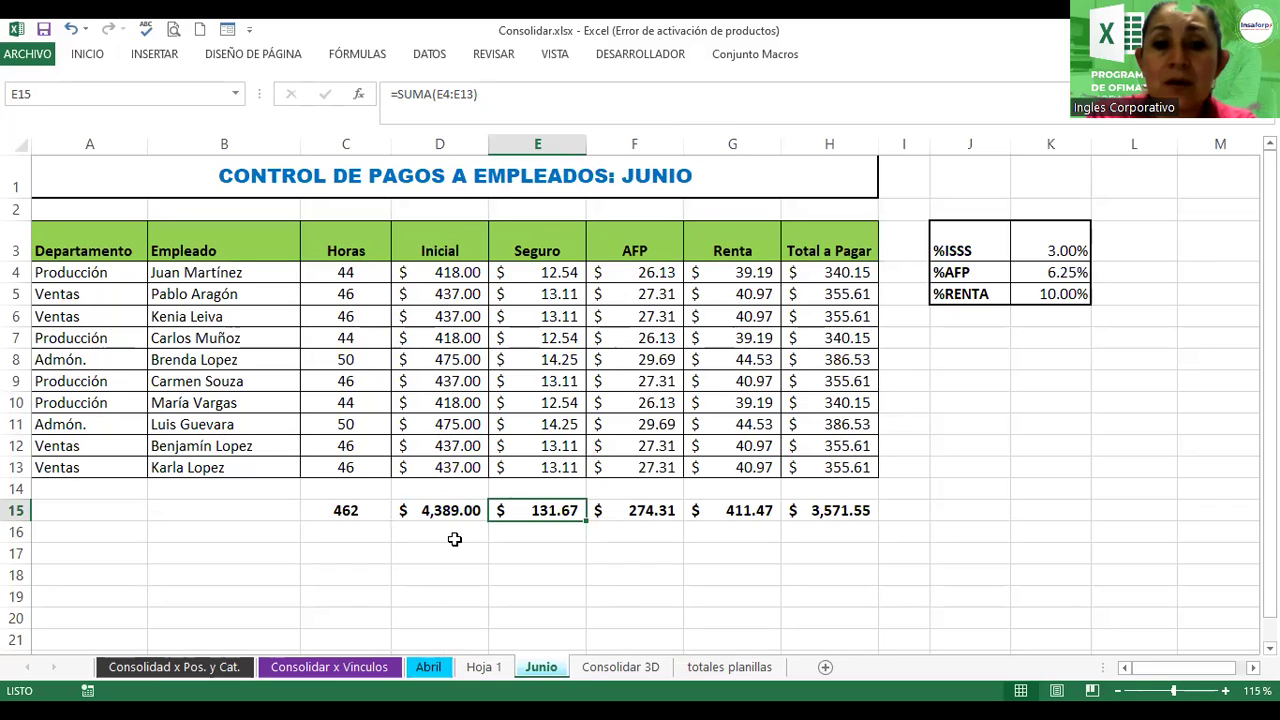
left_click(484, 667)
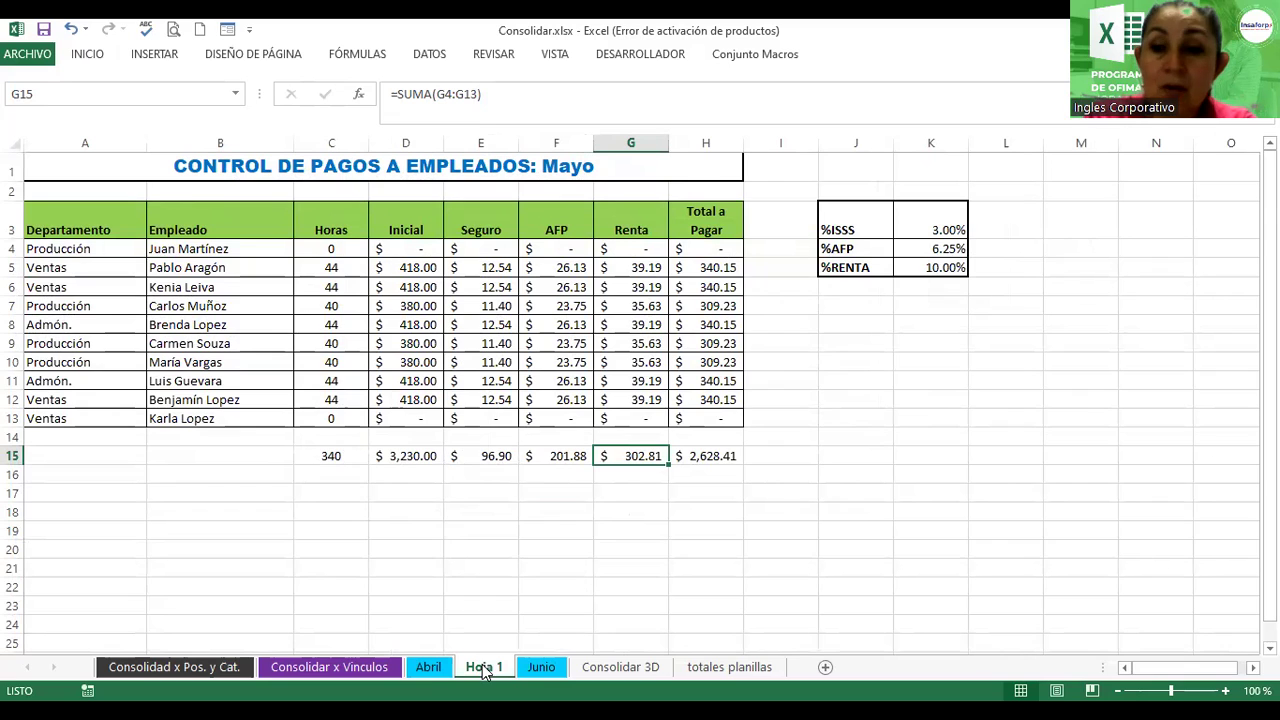
left_click(429, 668)
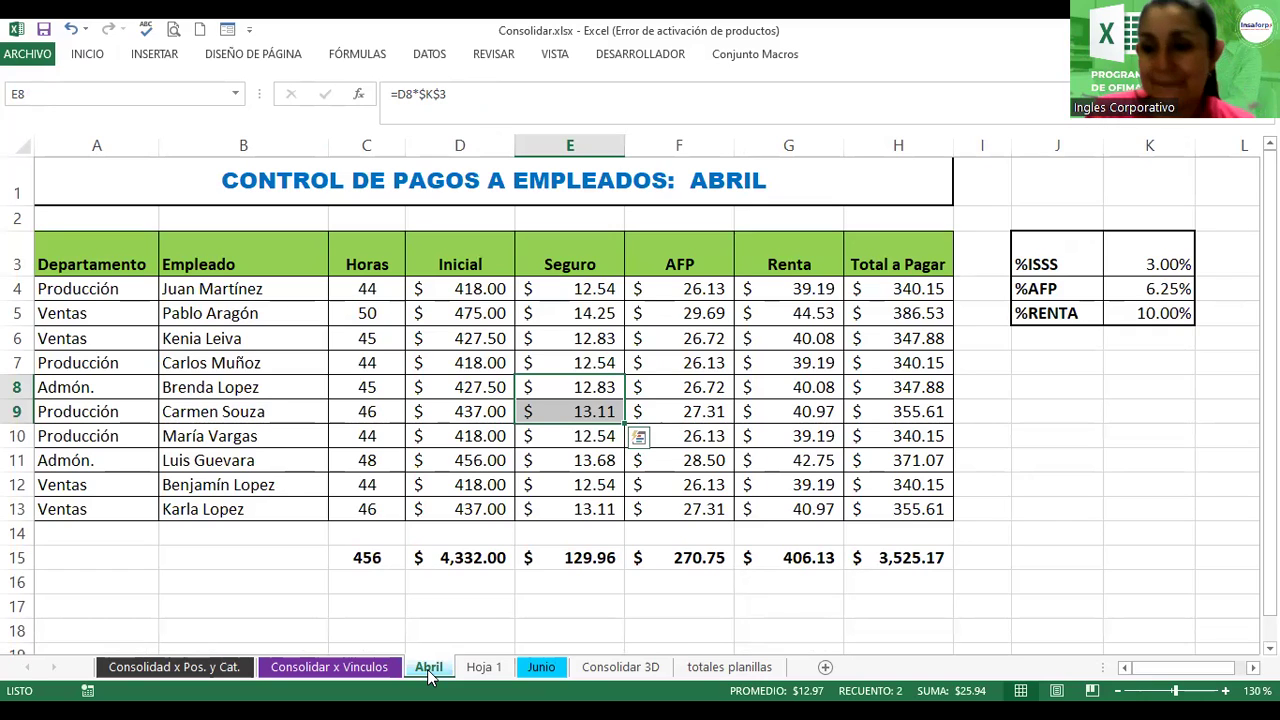
left_click(430, 667)
Step: Check April's C15 hours and D15-onward totals against the other months, then return to totales planillas
left_click(366, 557)
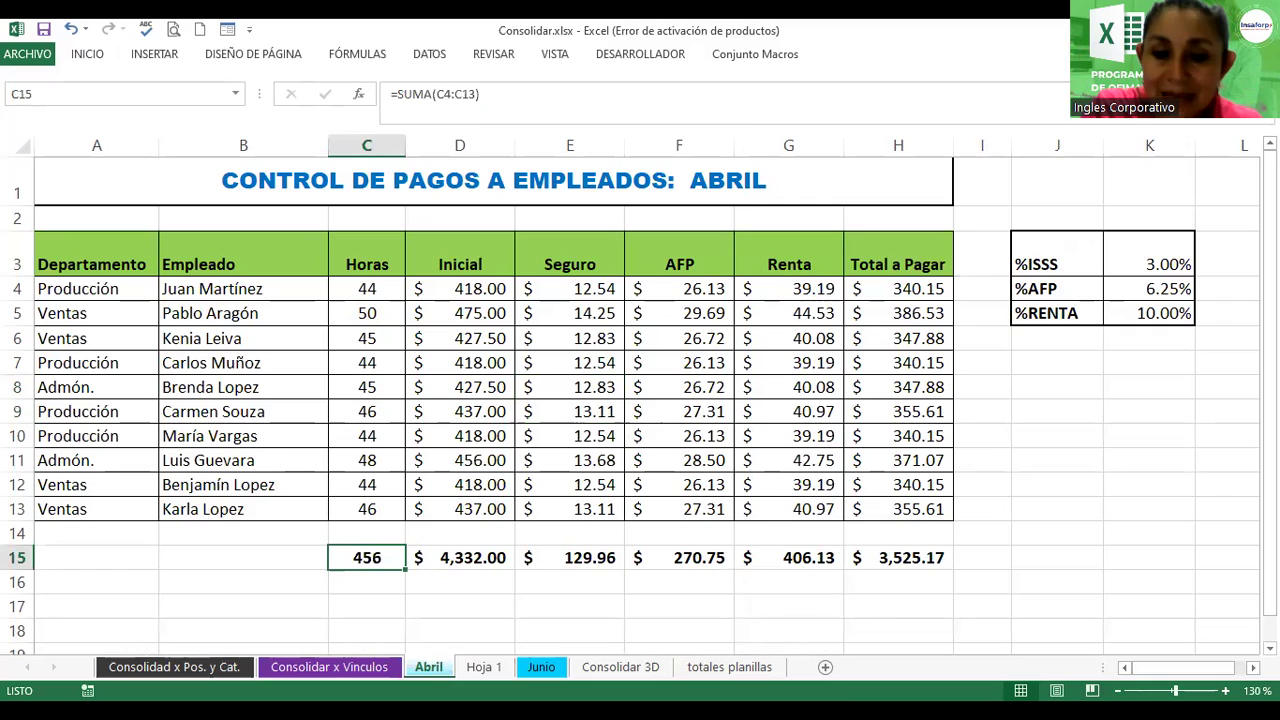
left_click(490, 555)
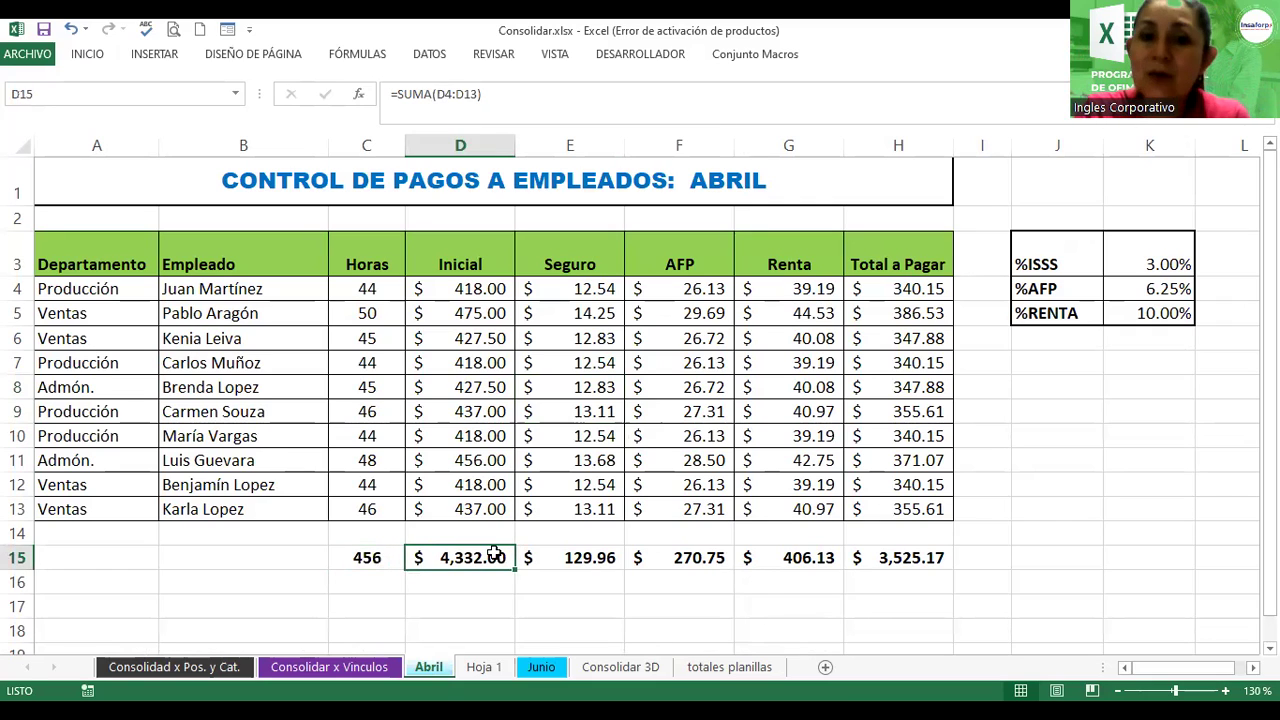
key("Right")
key("Right")
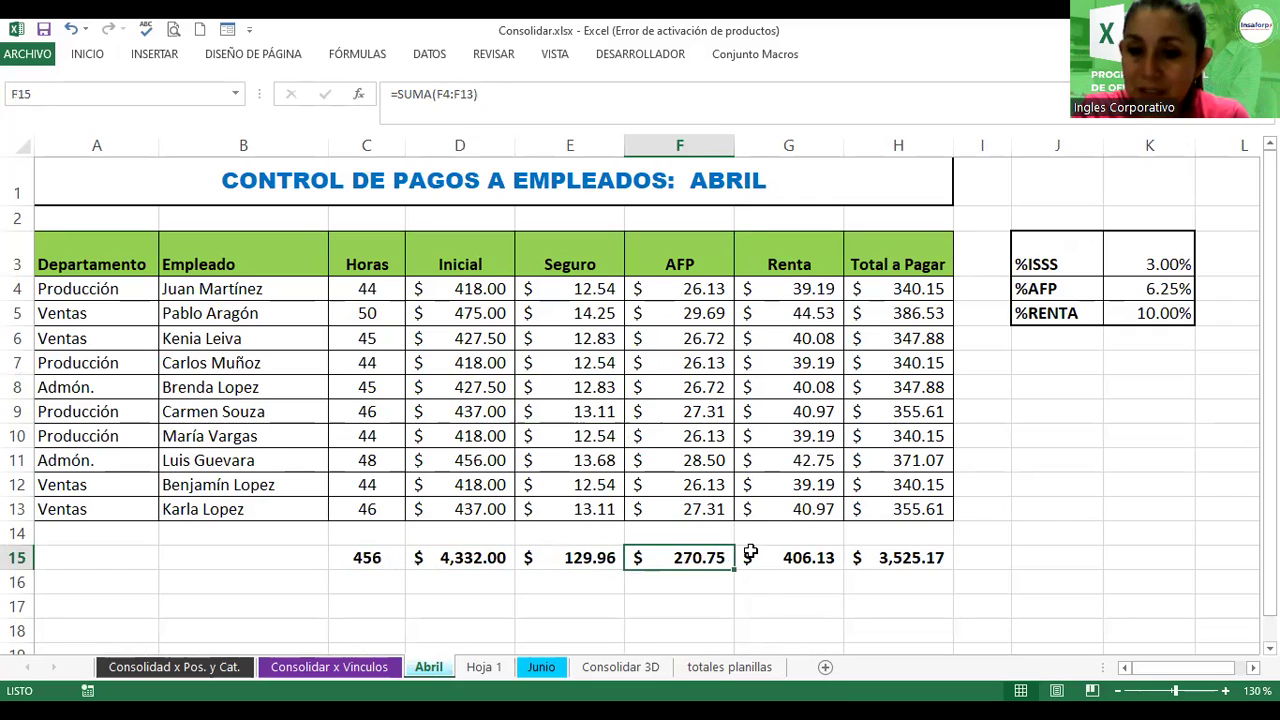
key("Right")
left_click(486, 667)
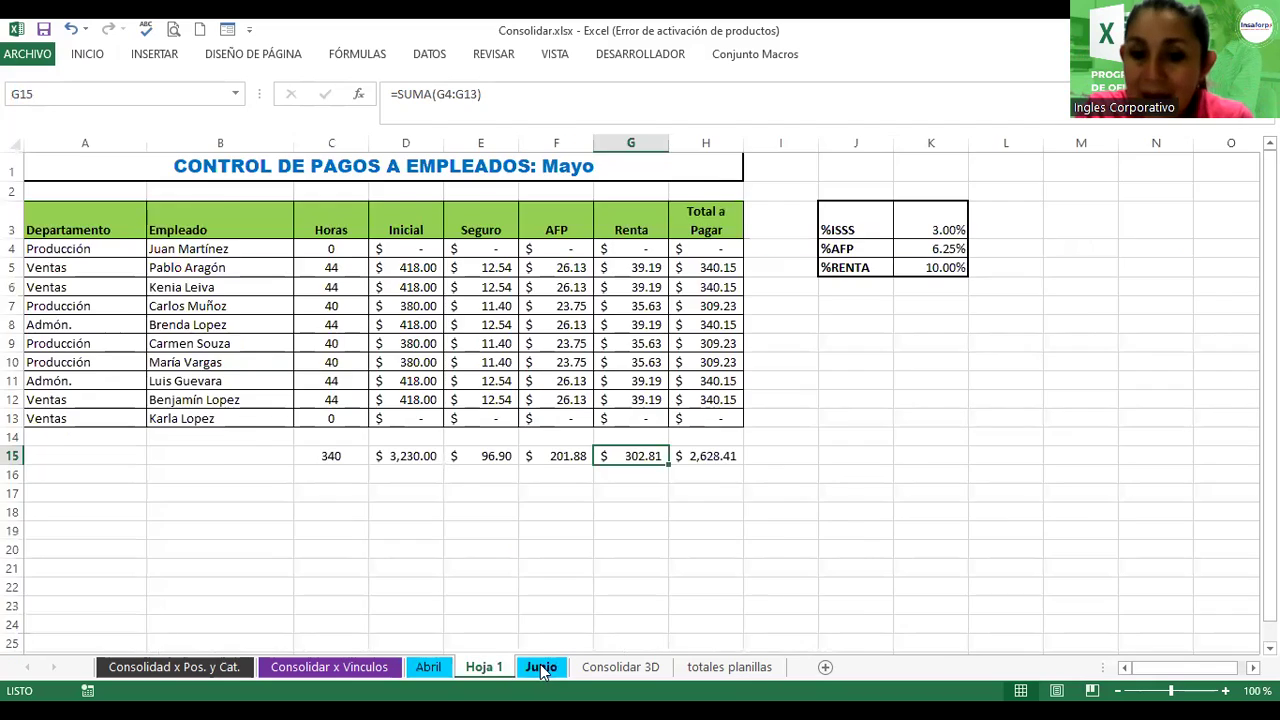
left_click(541, 667)
left_click(485, 669)
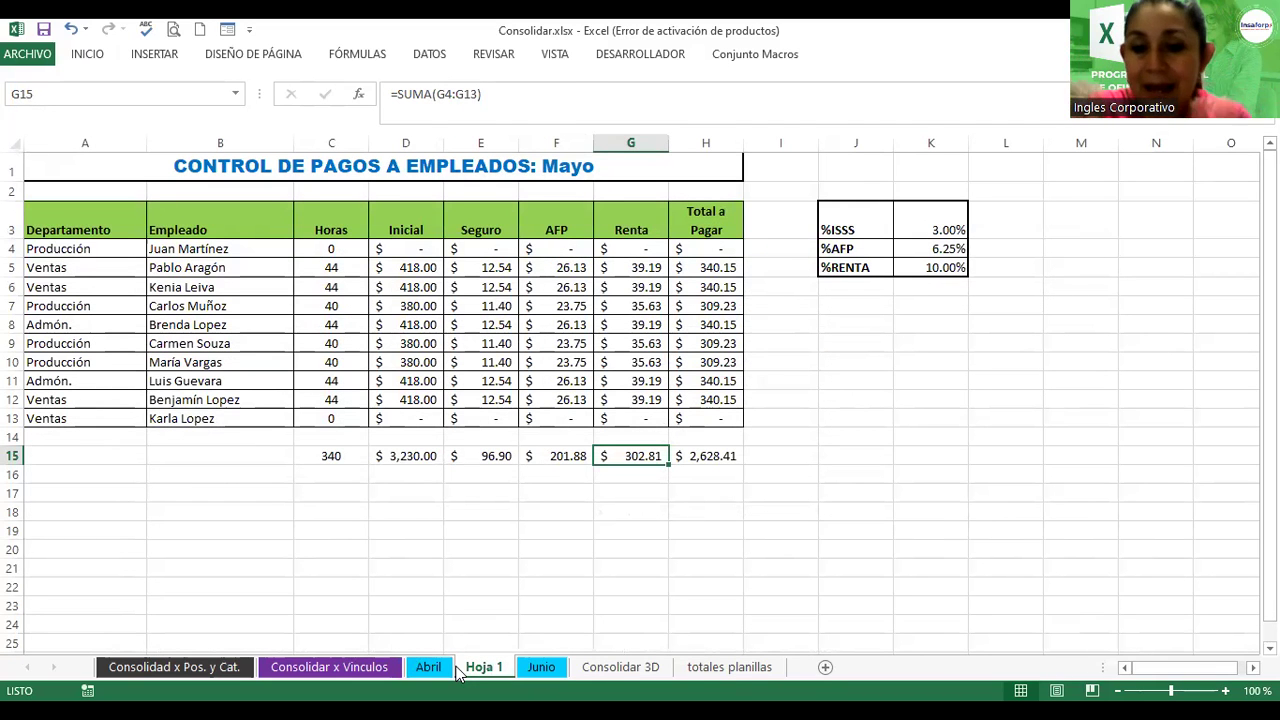
left_click(697, 670)
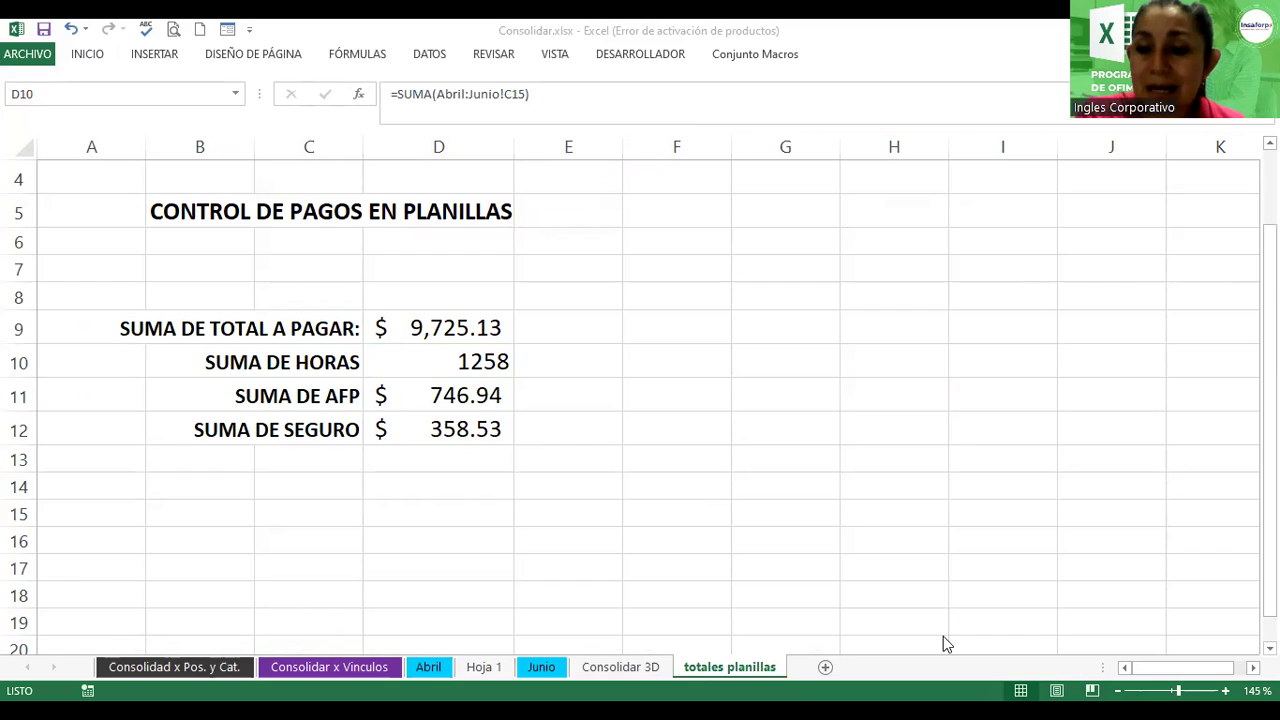
left_click(806, 671)
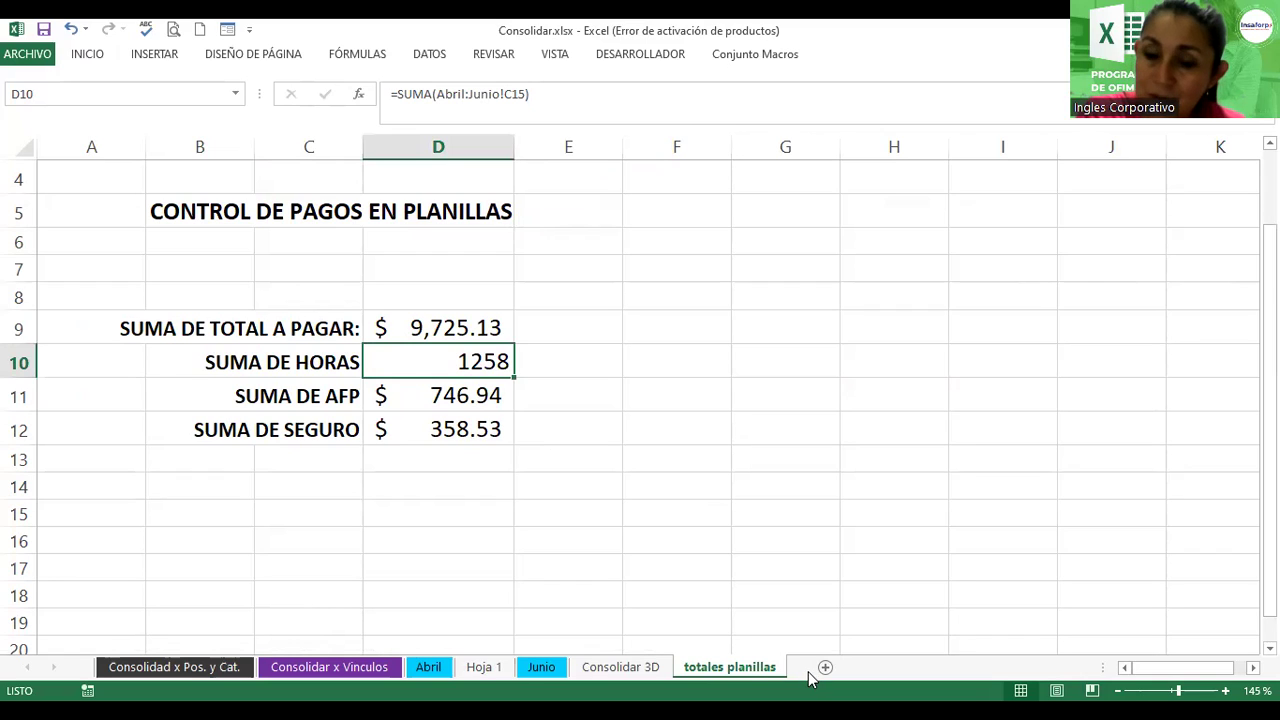
Step: Move Hoja 1 to the end and confirm the summary drops to $7,096.71
left_click(484, 667)
left_click_drag(502, 668, 795, 670)
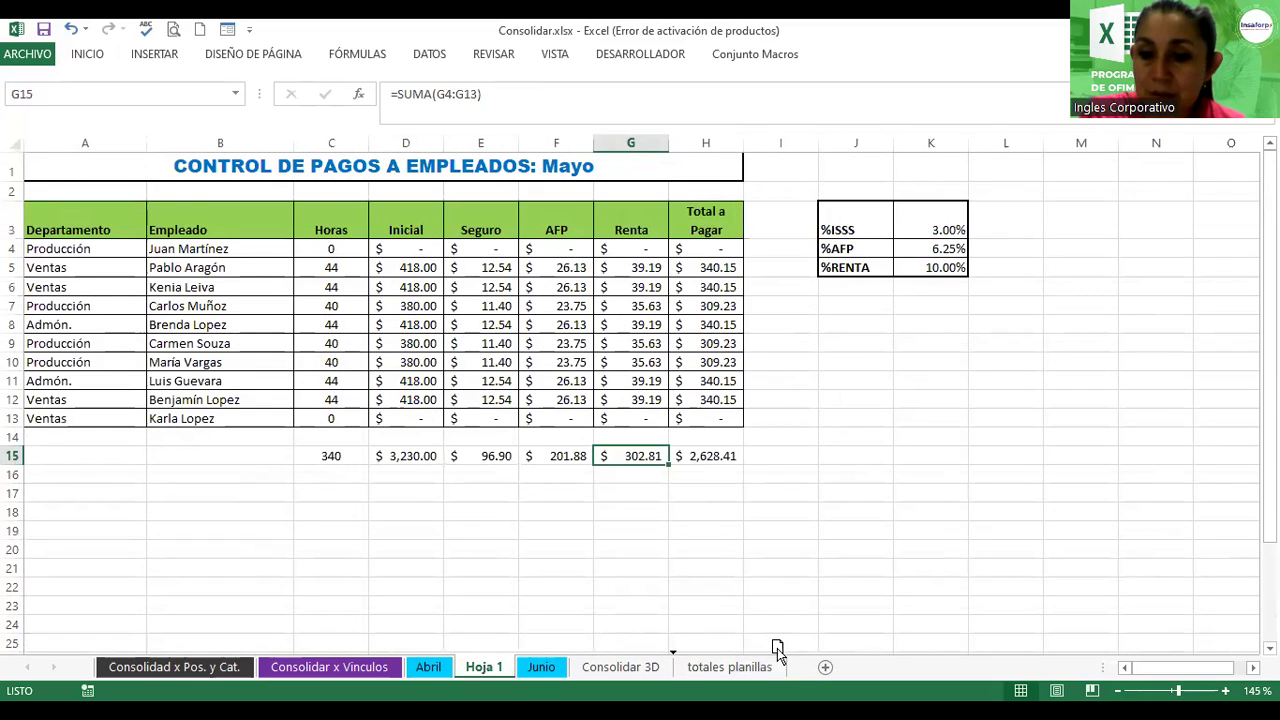
left_click(690, 668)
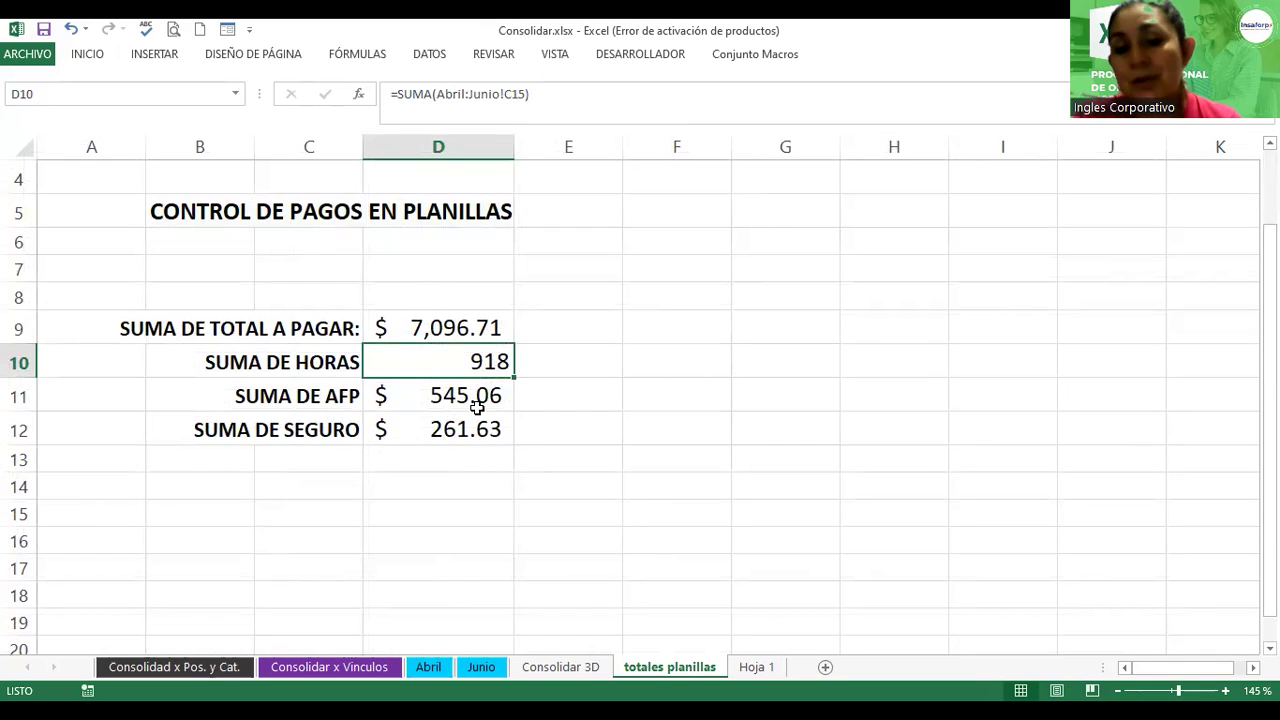
Step: Drag Hoja 1 back between Abril and Junio
left_click(758, 668)
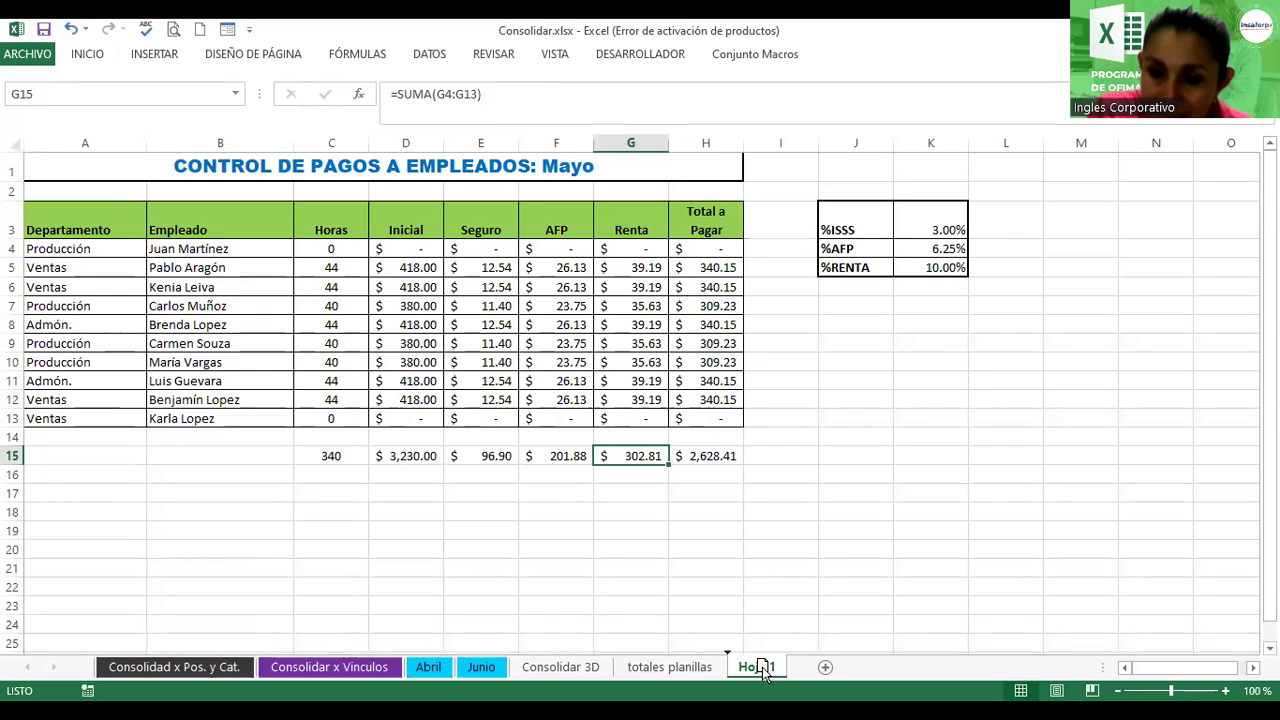
left_click_drag(615, 652, 600, 656)
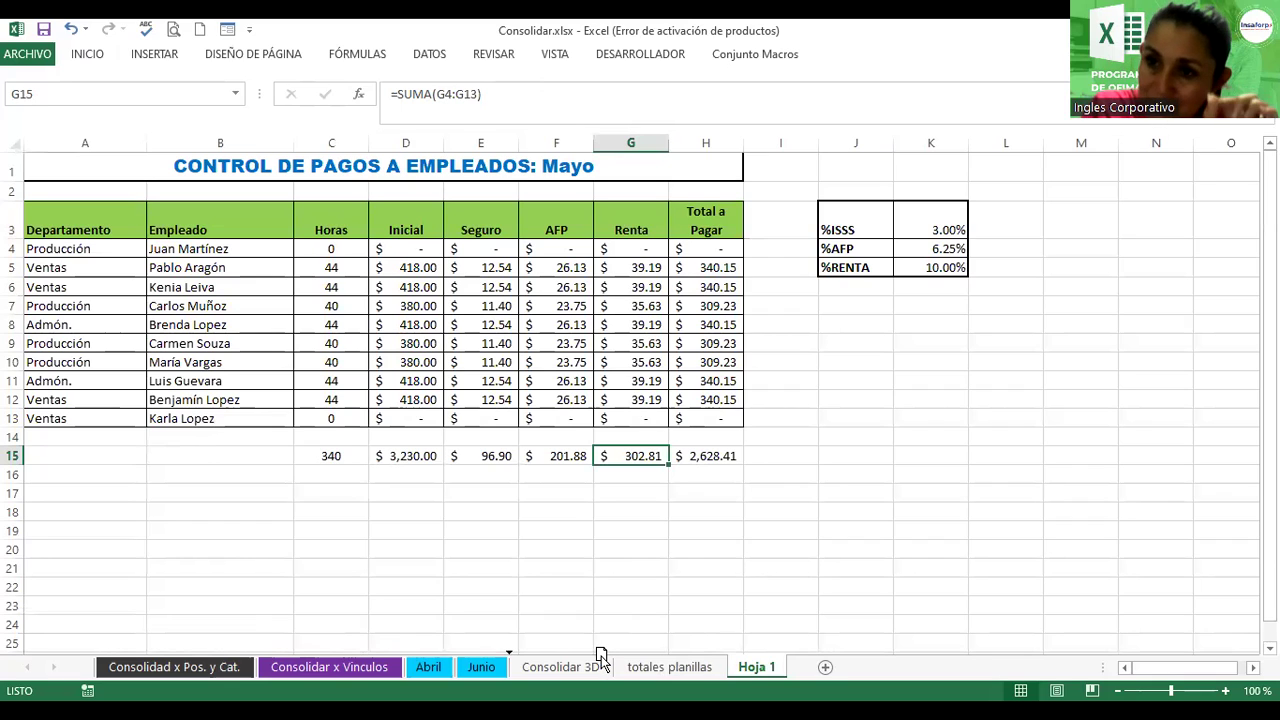
left_click_drag(600, 656, 470, 658)
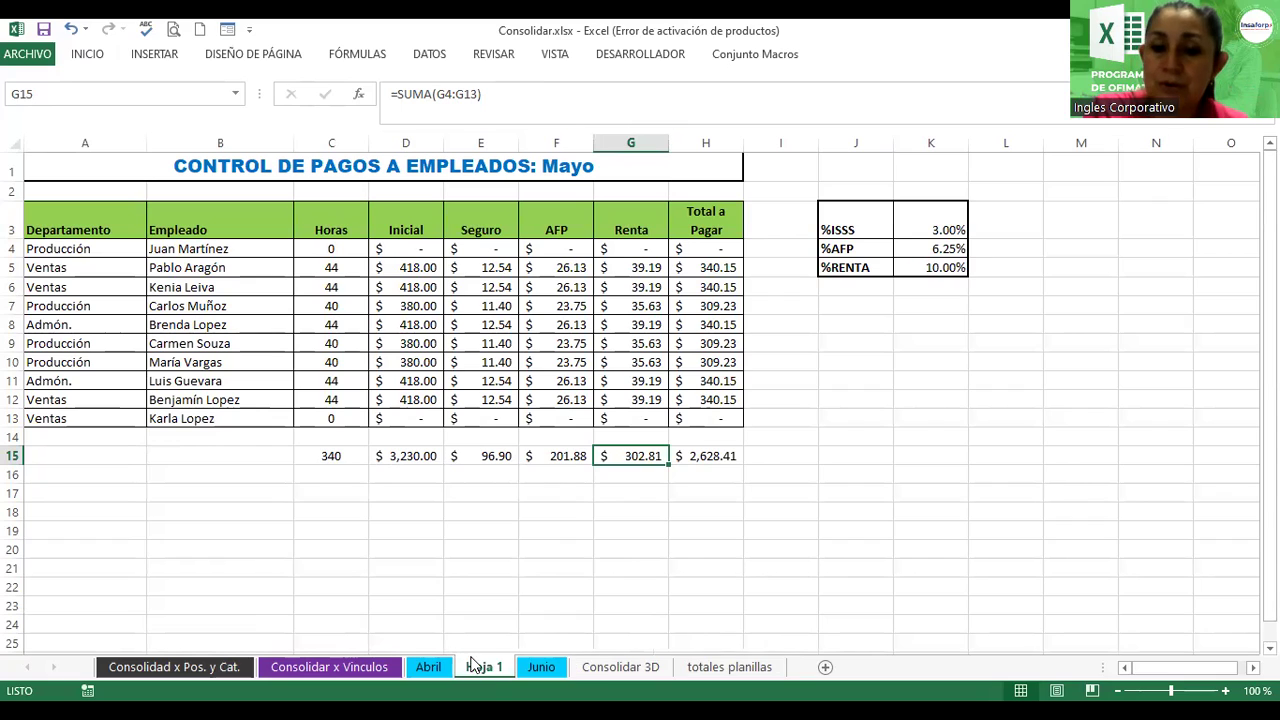
Step: Name the sheet Mayo and give its tab a light blue colour
type("Mayo")
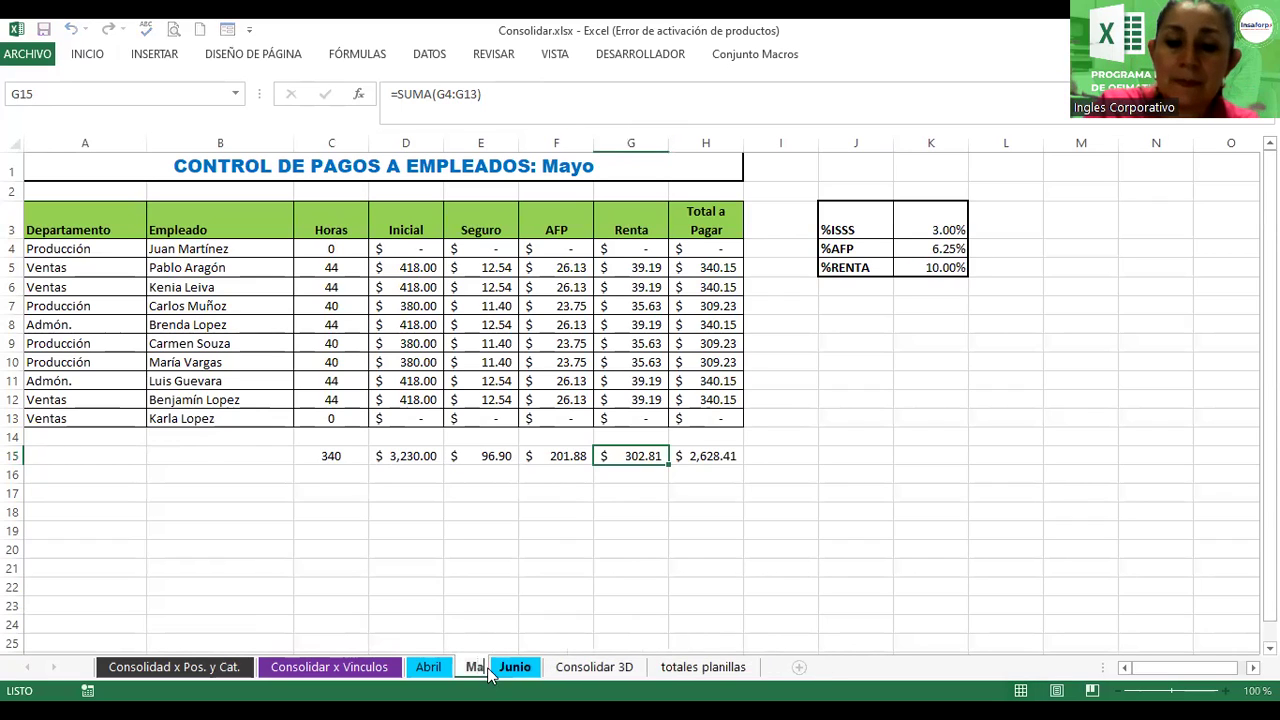
key("Return")
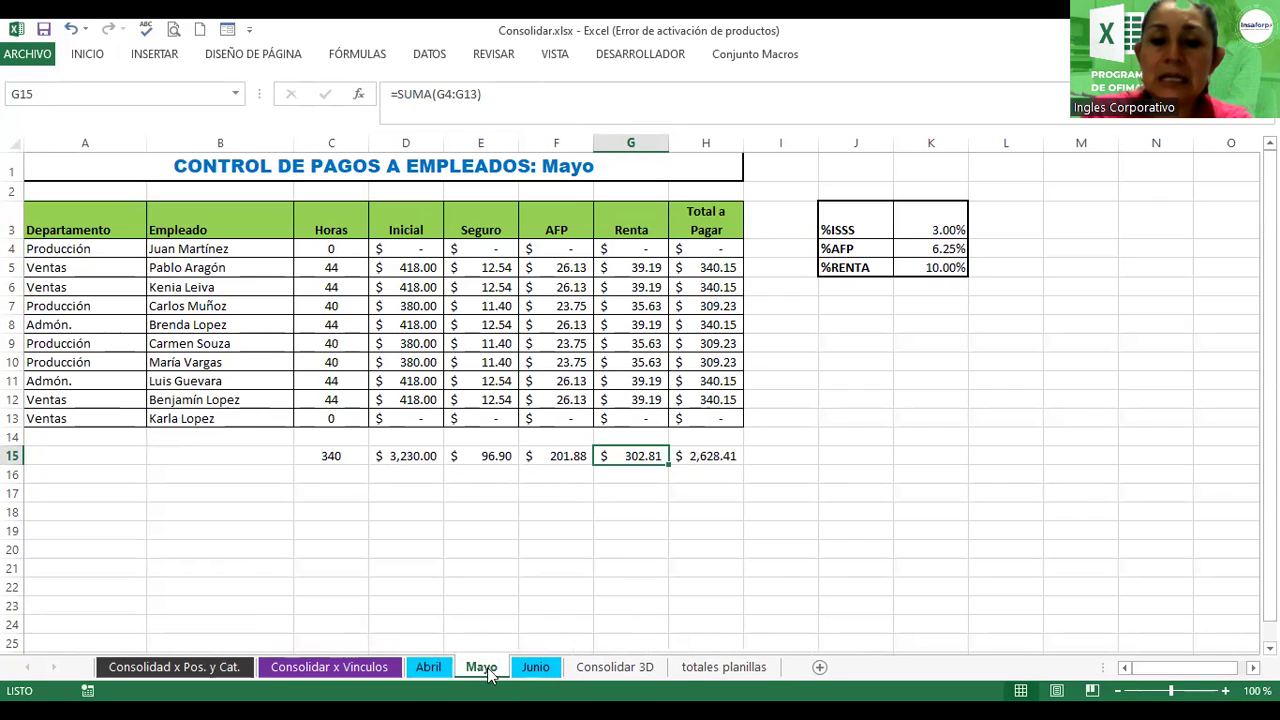
right_click(489, 674)
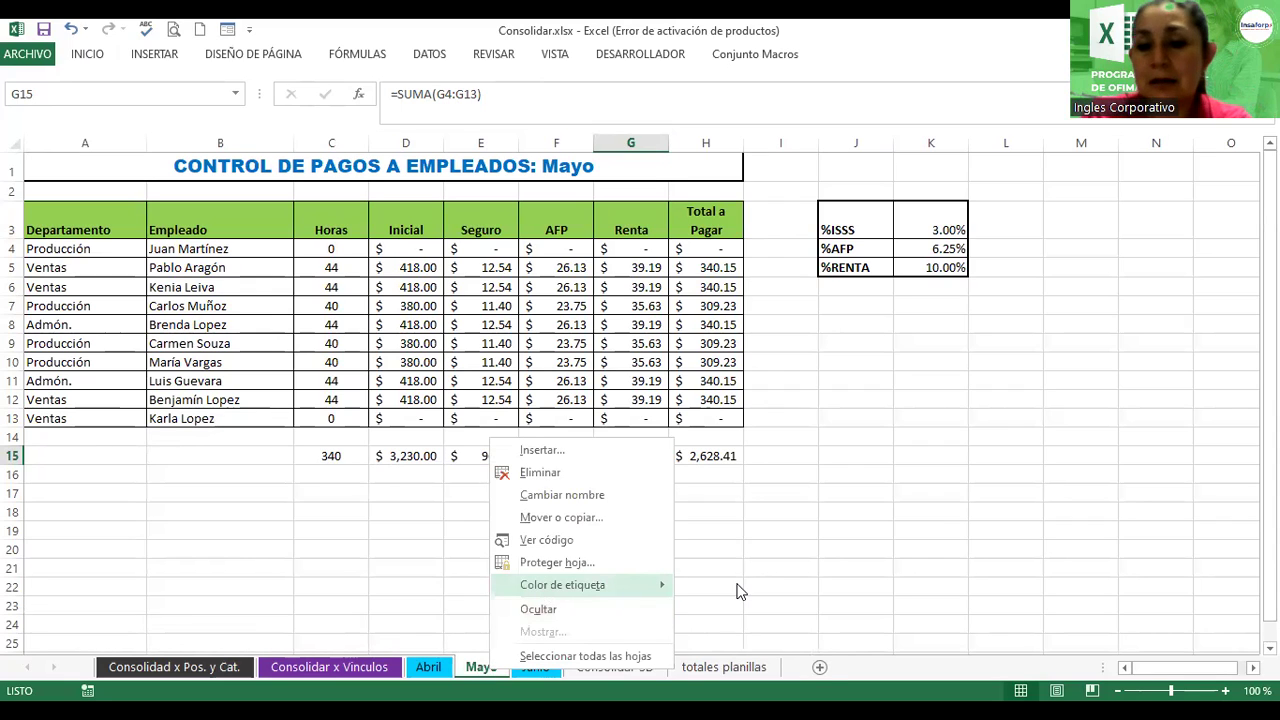
mouse_move(562, 584)
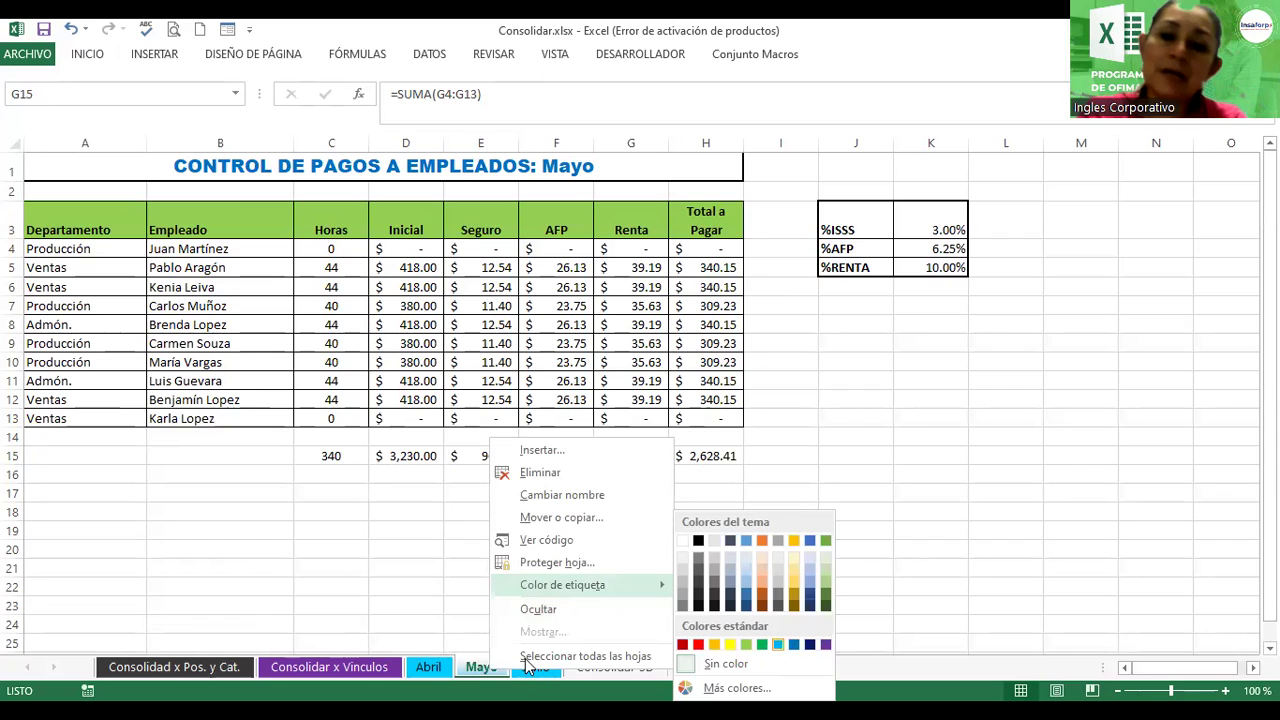
left_click(528, 680)
Step: Apply a tab colour to the totales planillas sheet as well
left_click(706, 672)
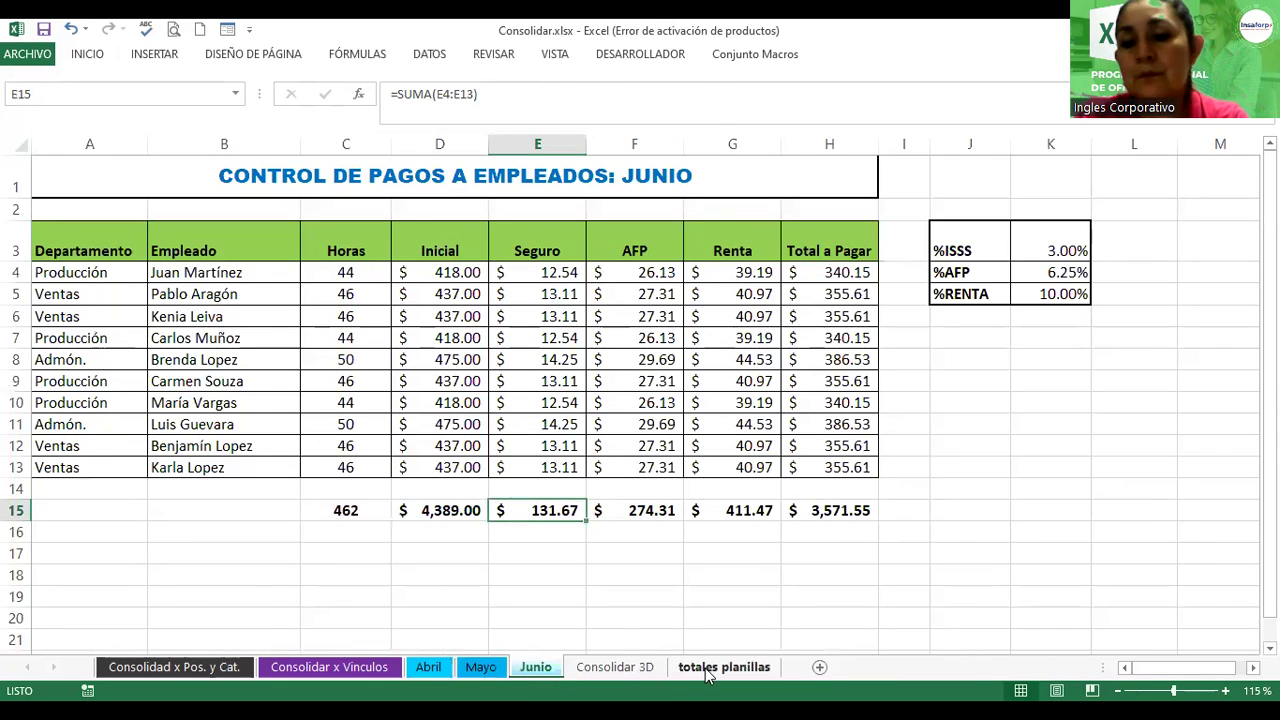
right_click(706, 672)
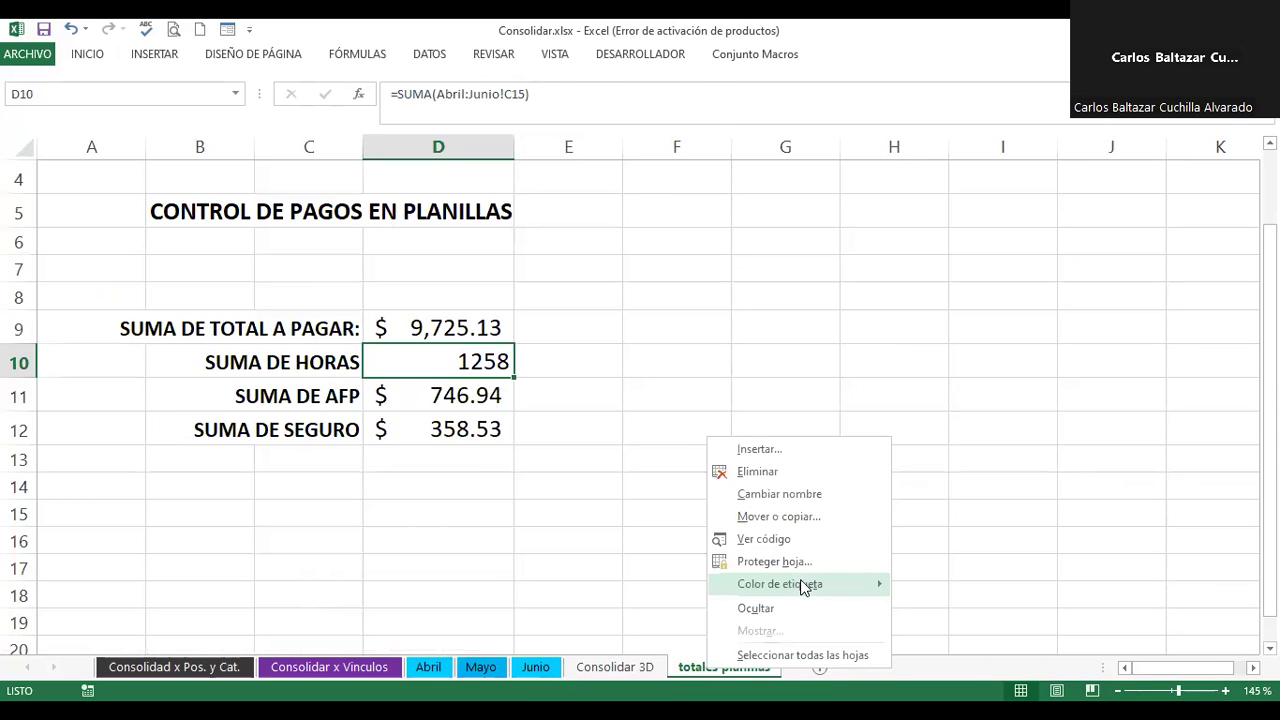
mouse_move(780, 583)
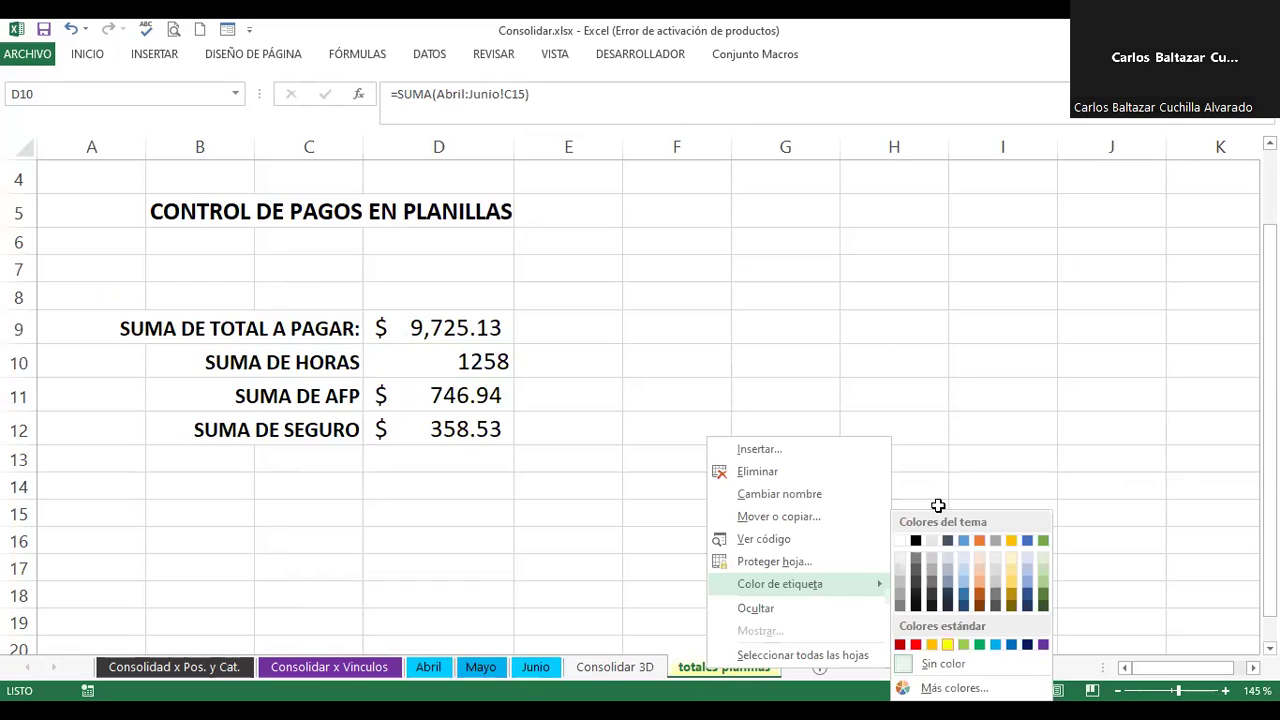
left_click(938, 498)
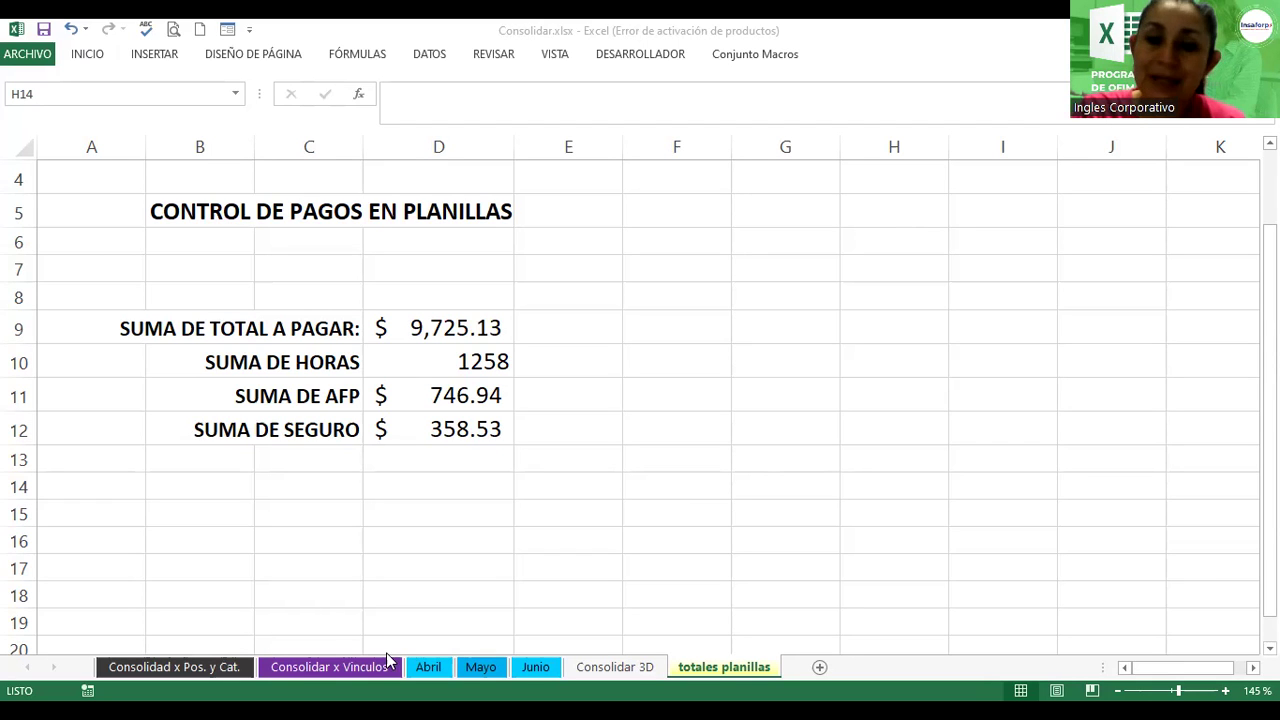
Step: Inspect the =SUMA(Abril:Junio!H15) formula in D9 and leave it unchanged
left_click(446, 328)
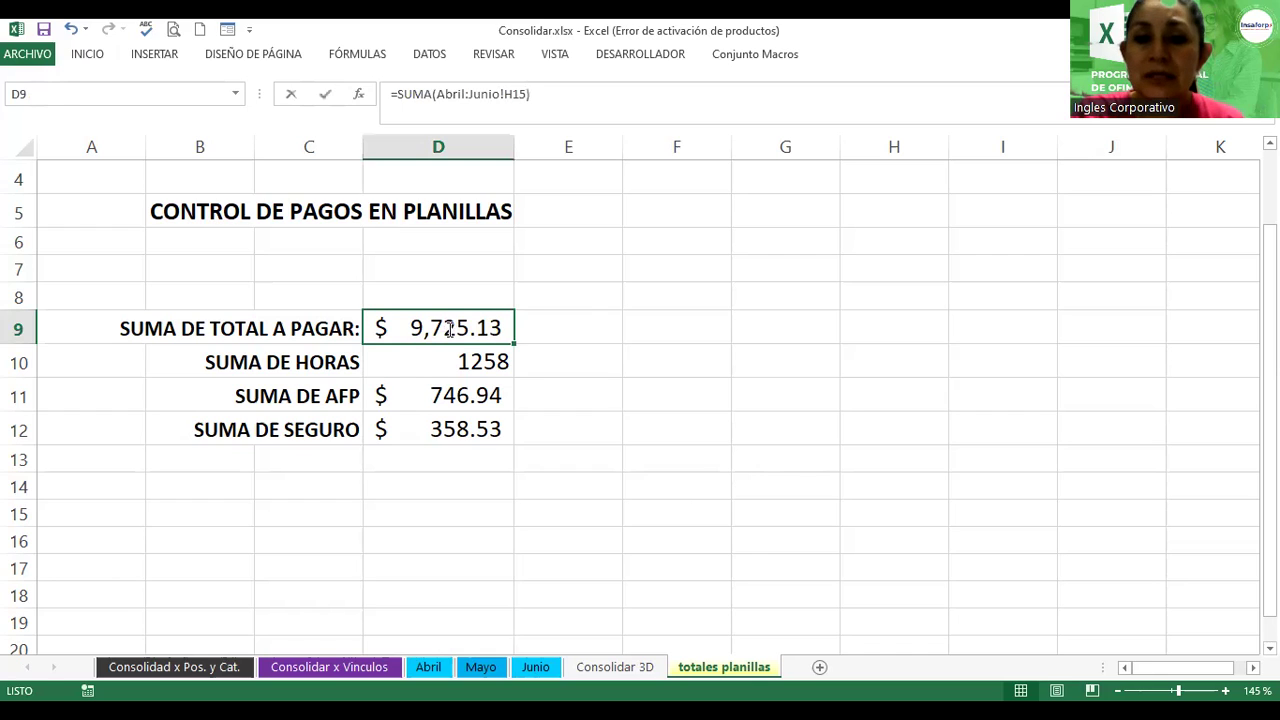
double_click(440, 328)
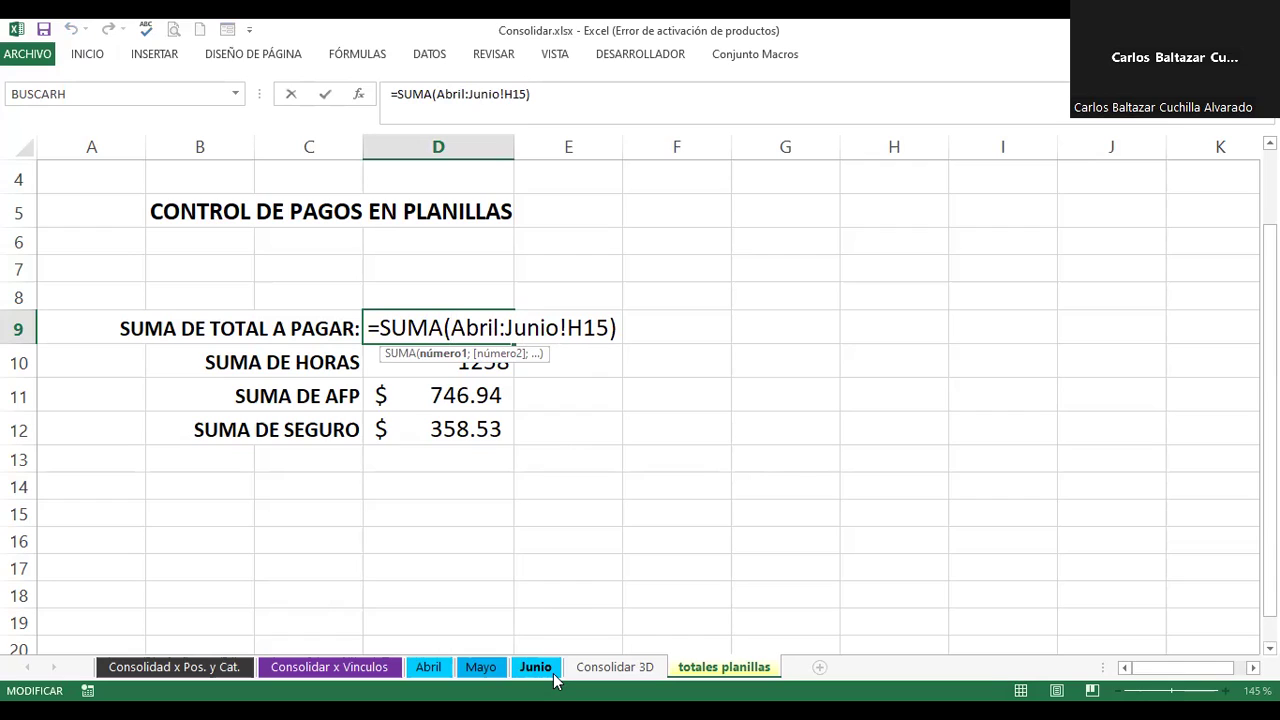
key("Return")
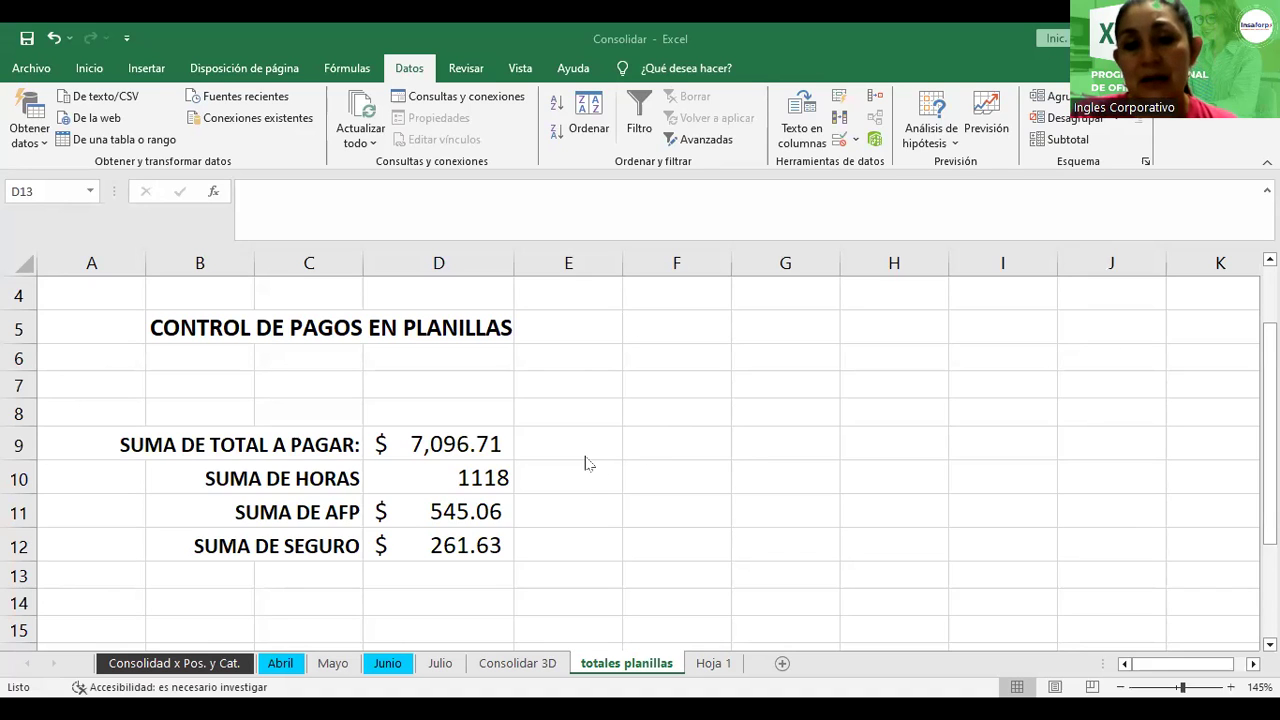
Step: Compare the Mayo and Hoja 1 sheets, then move Mayo to the end after Hoja 1
left_click(433, 444)
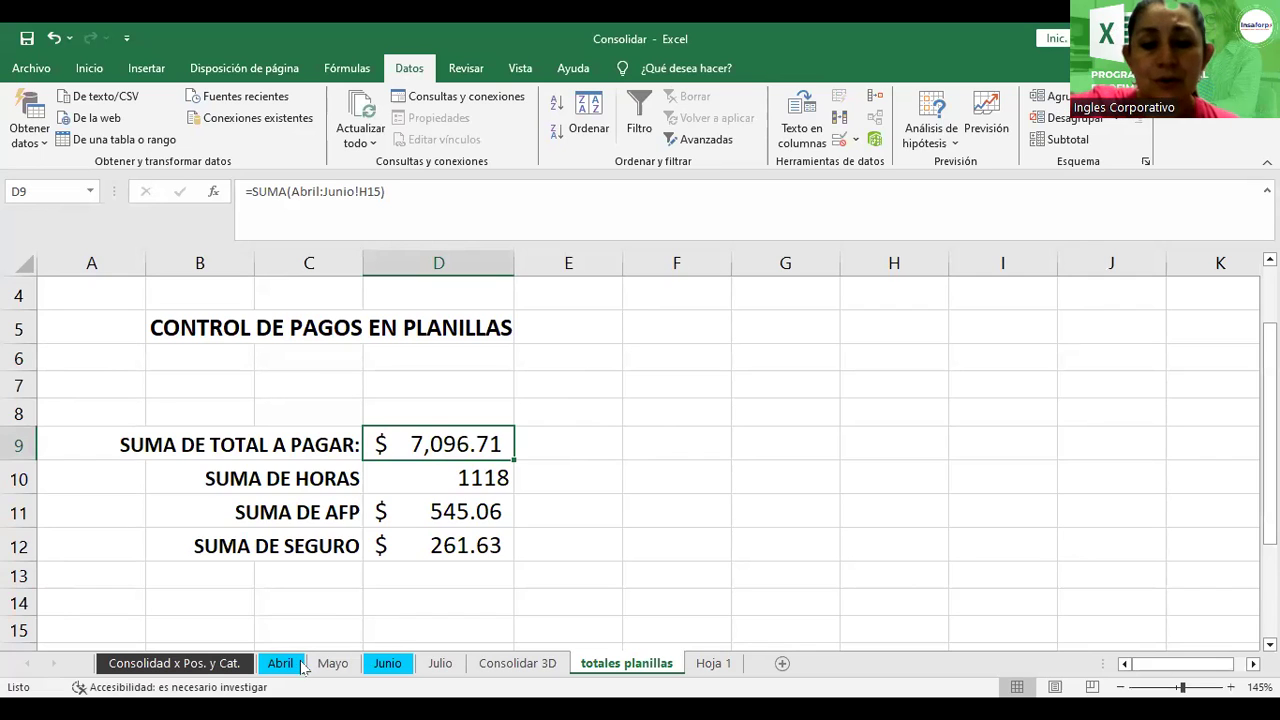
left_click(333, 663)
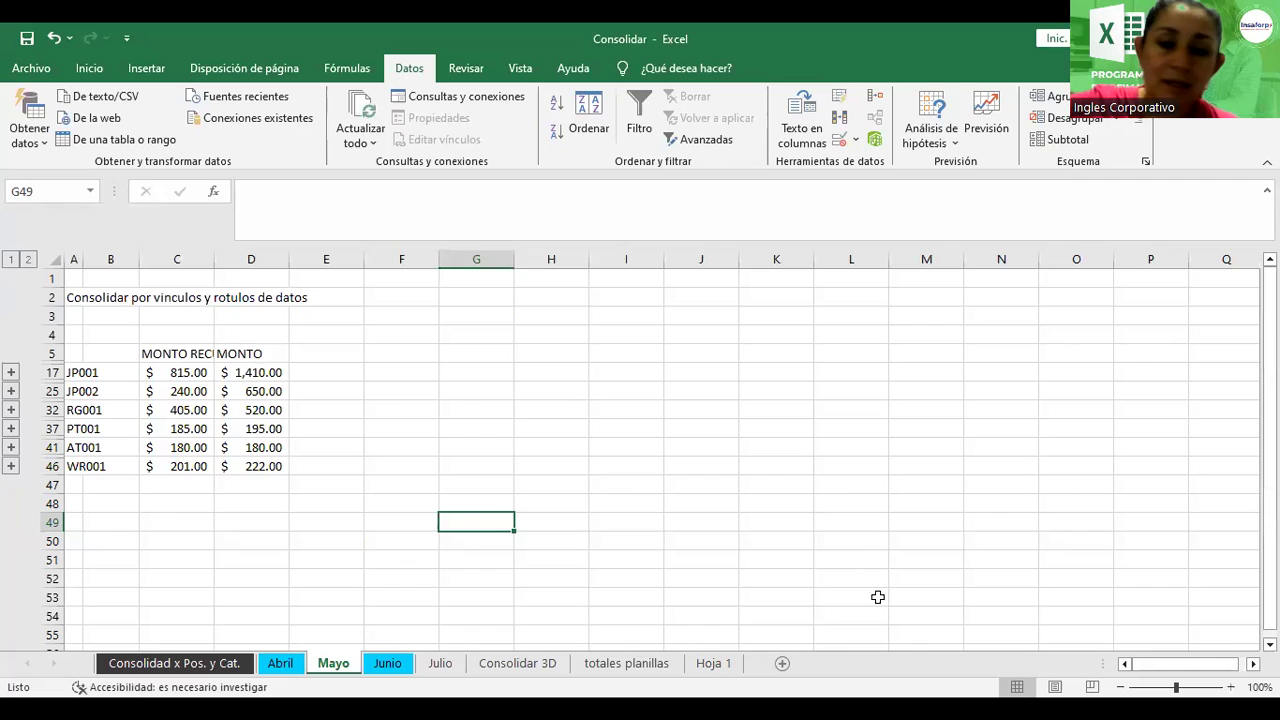
left_click(716, 663)
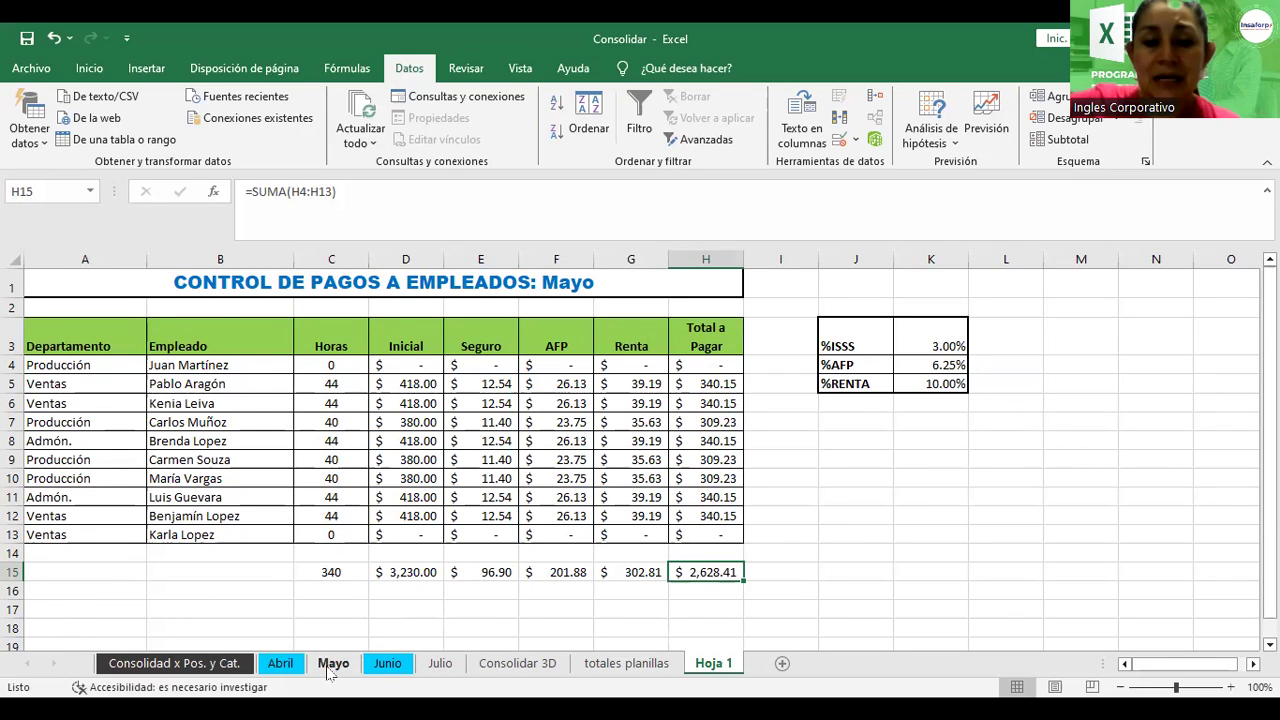
left_click(333, 665)
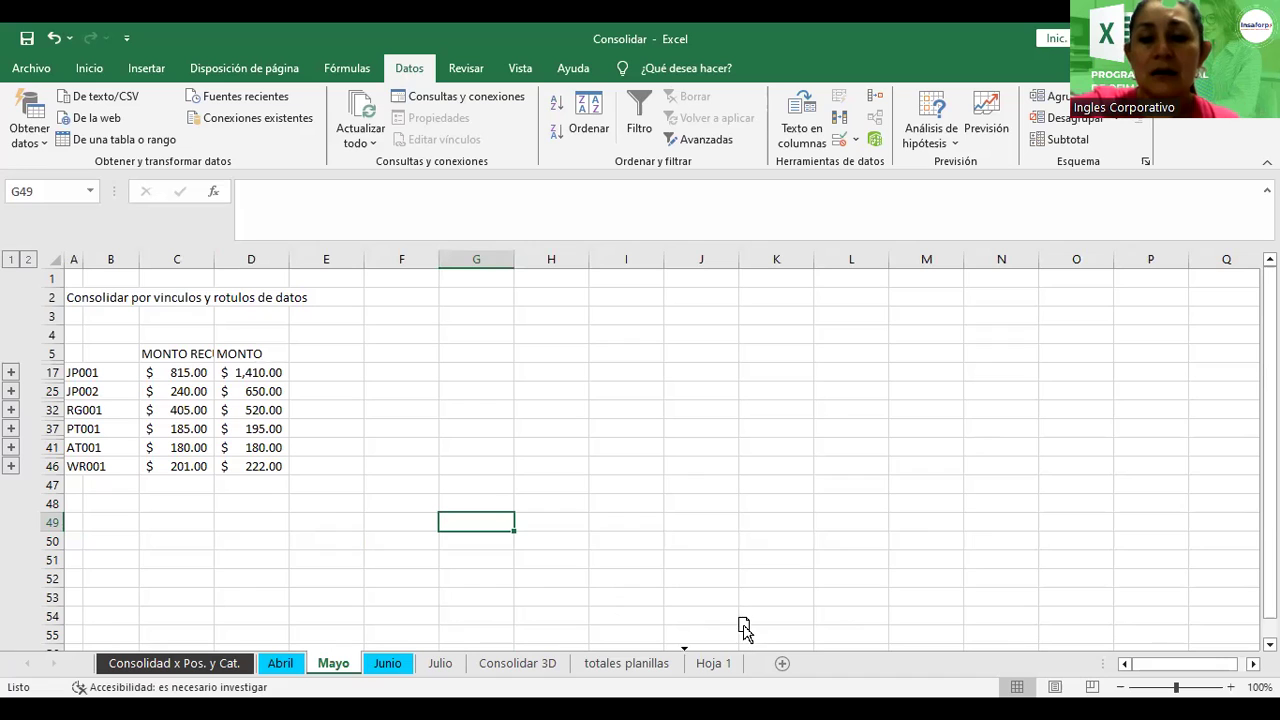
left_click_drag(733, 620, 748, 631)
left_click(658, 668)
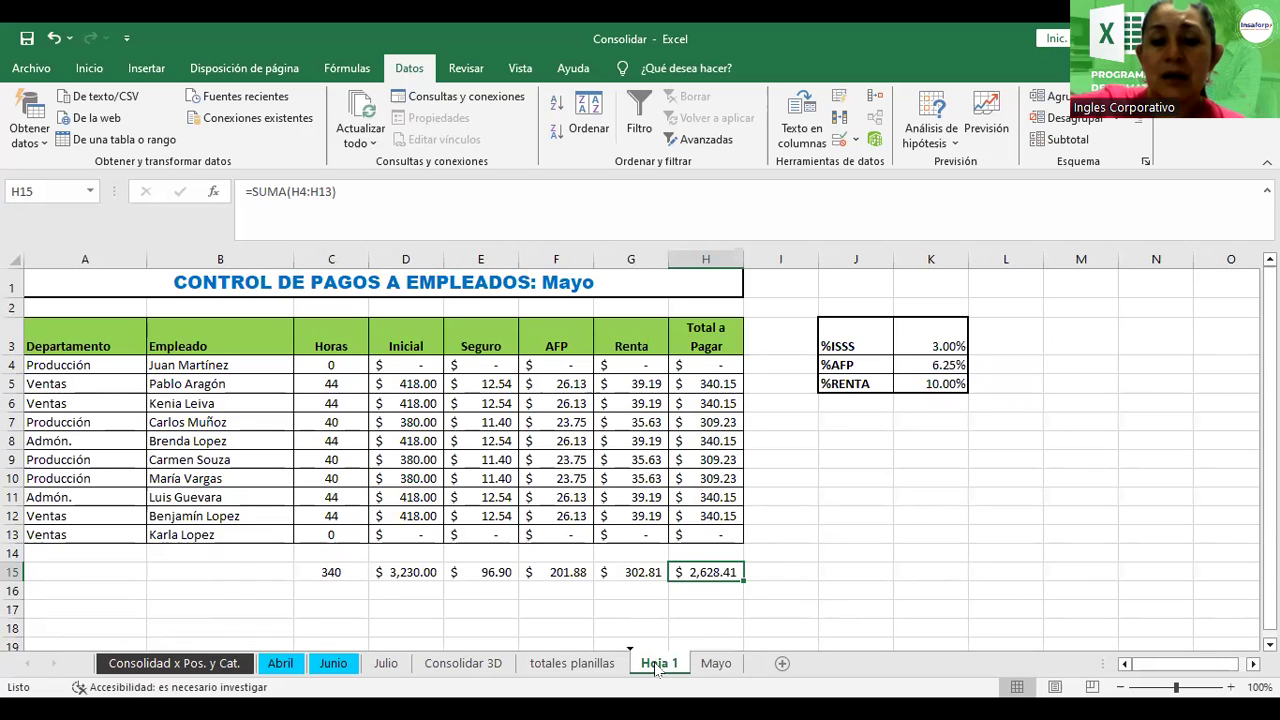
left_click(909, 517)
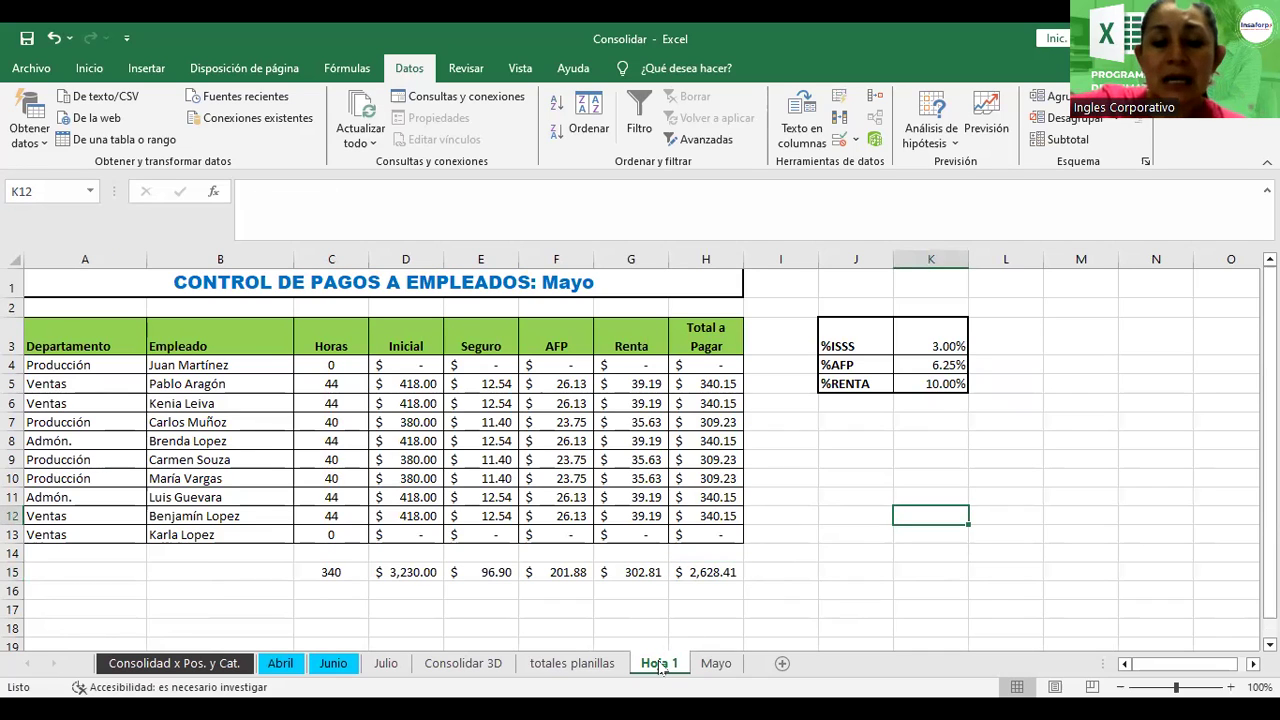
left_click(725, 664)
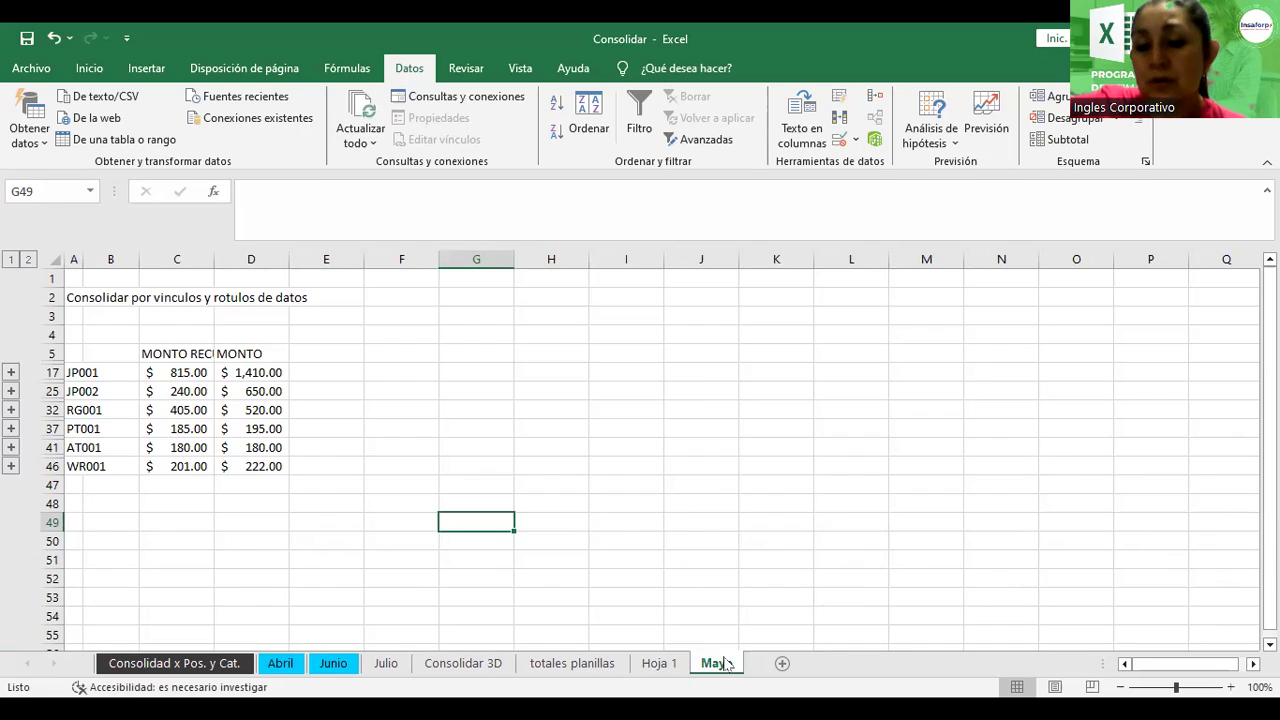
Step: Rename the Mayo sheet 'Consolidar p v' and drag Hoja 1 between Abril and Junio
right_click(727, 664)
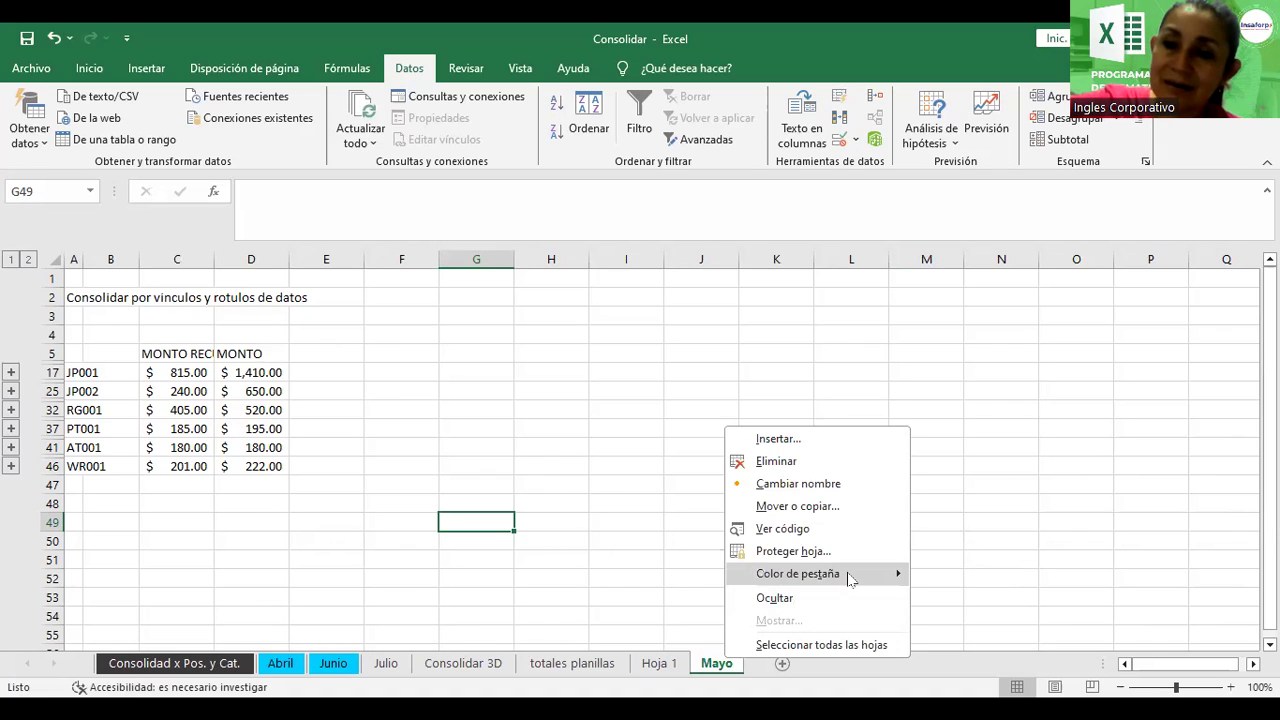
left_click(822, 484)
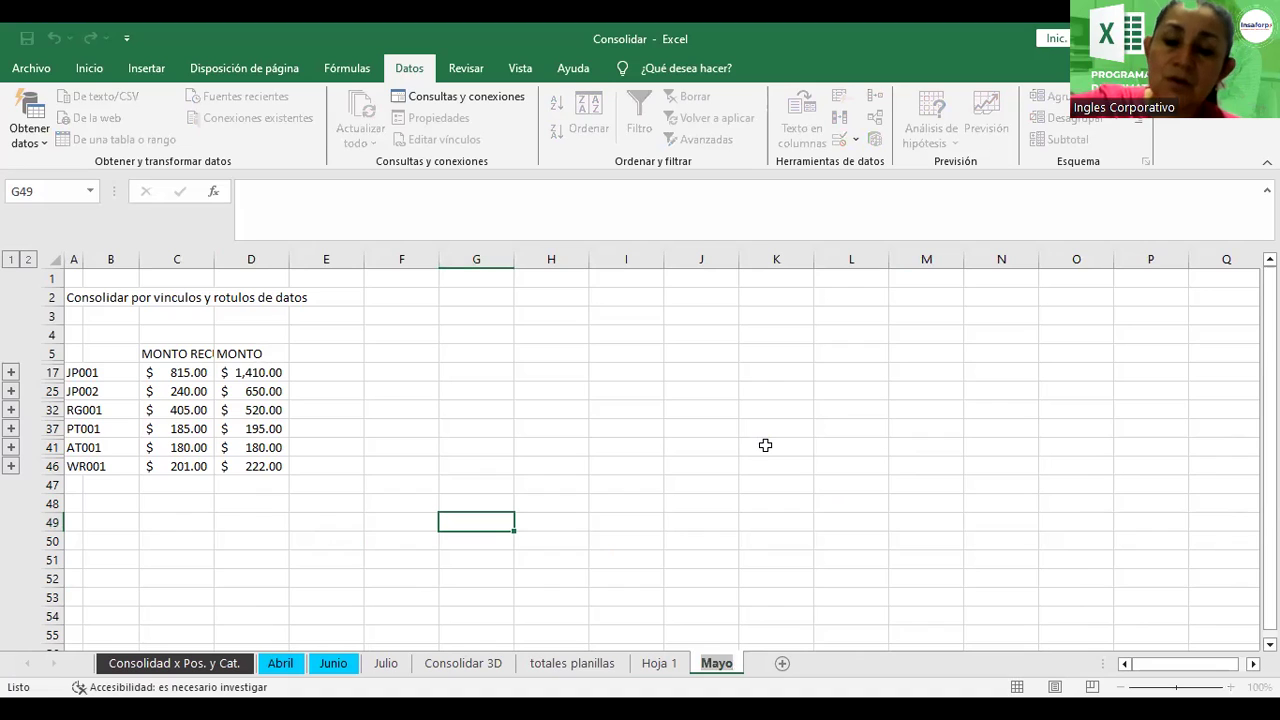
type("Consolidat")
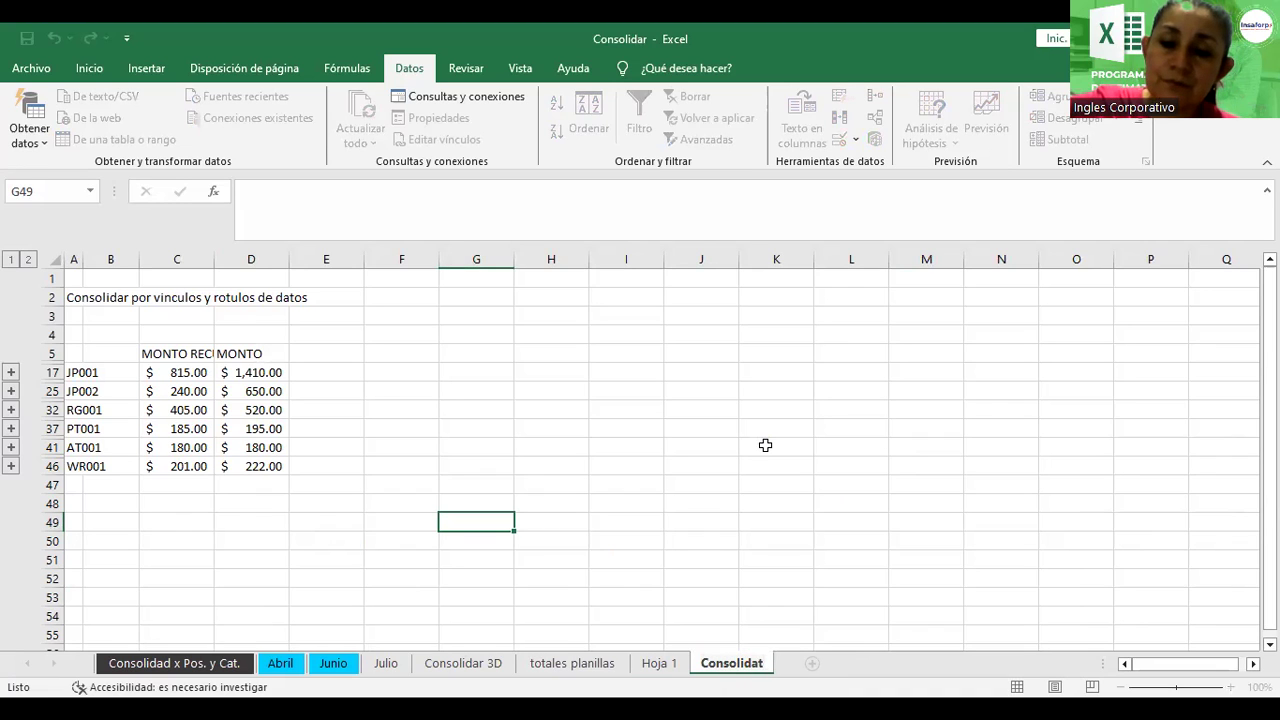
key("BackSpace")
type("r p v")
key("Return")
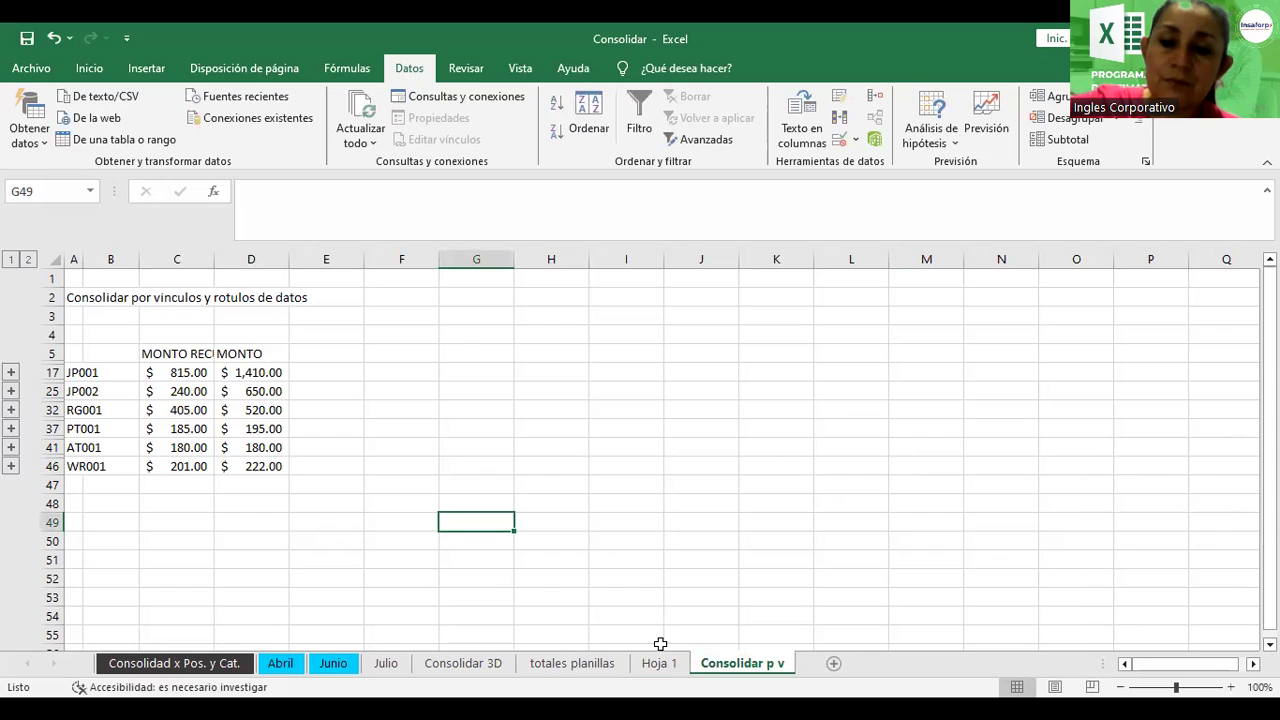
left_click(674, 650)
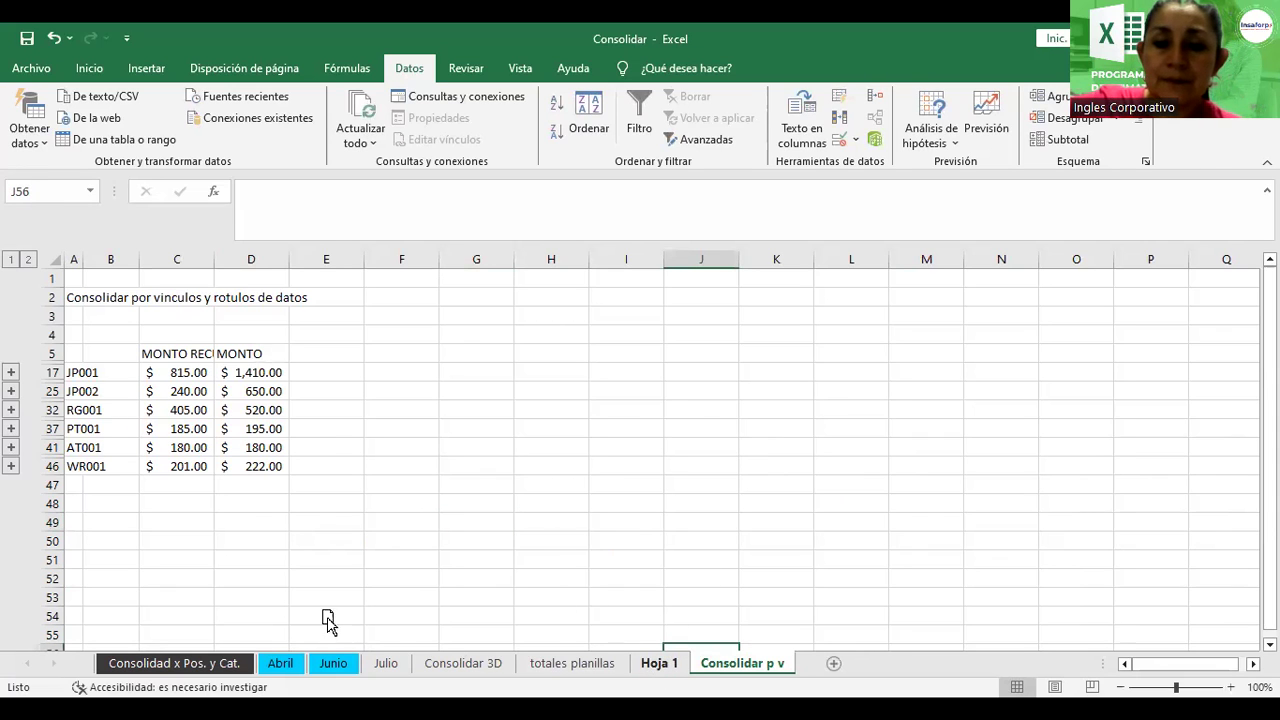
left_click_drag(650, 678, 325, 620)
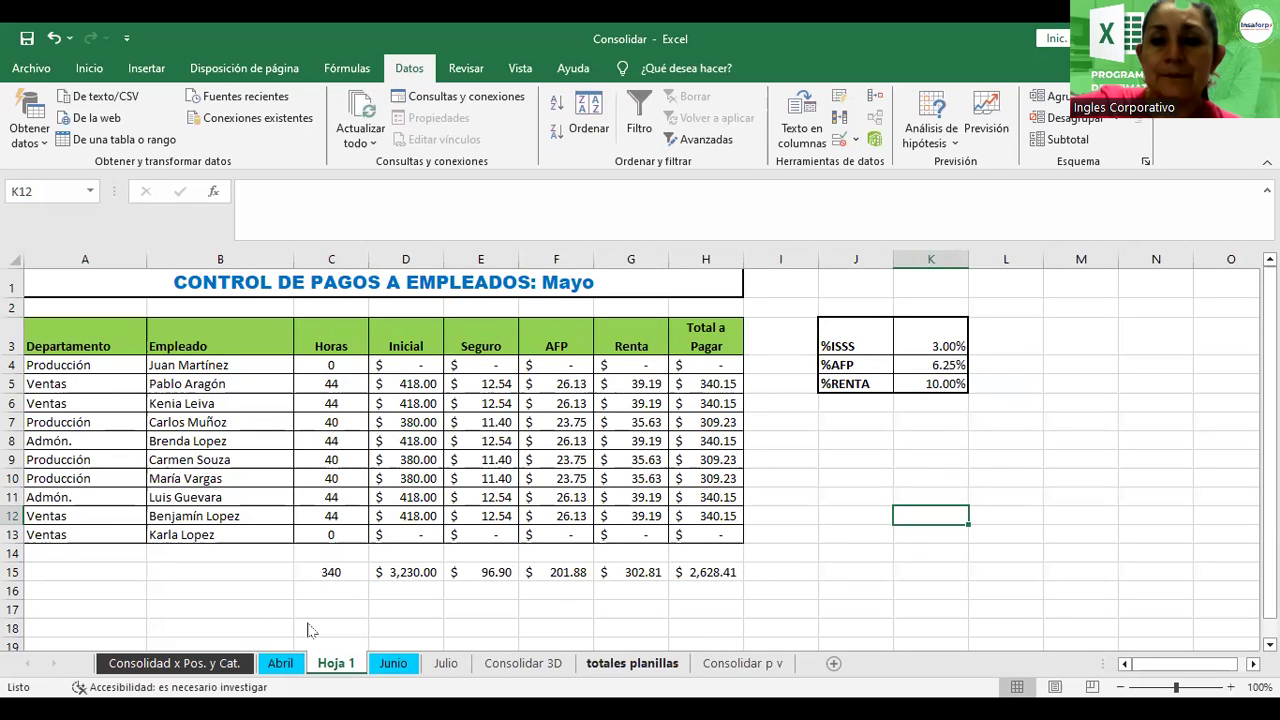
Step: Erase the total-to-pay formula in D9 of totales planillas
left_click(615, 670)
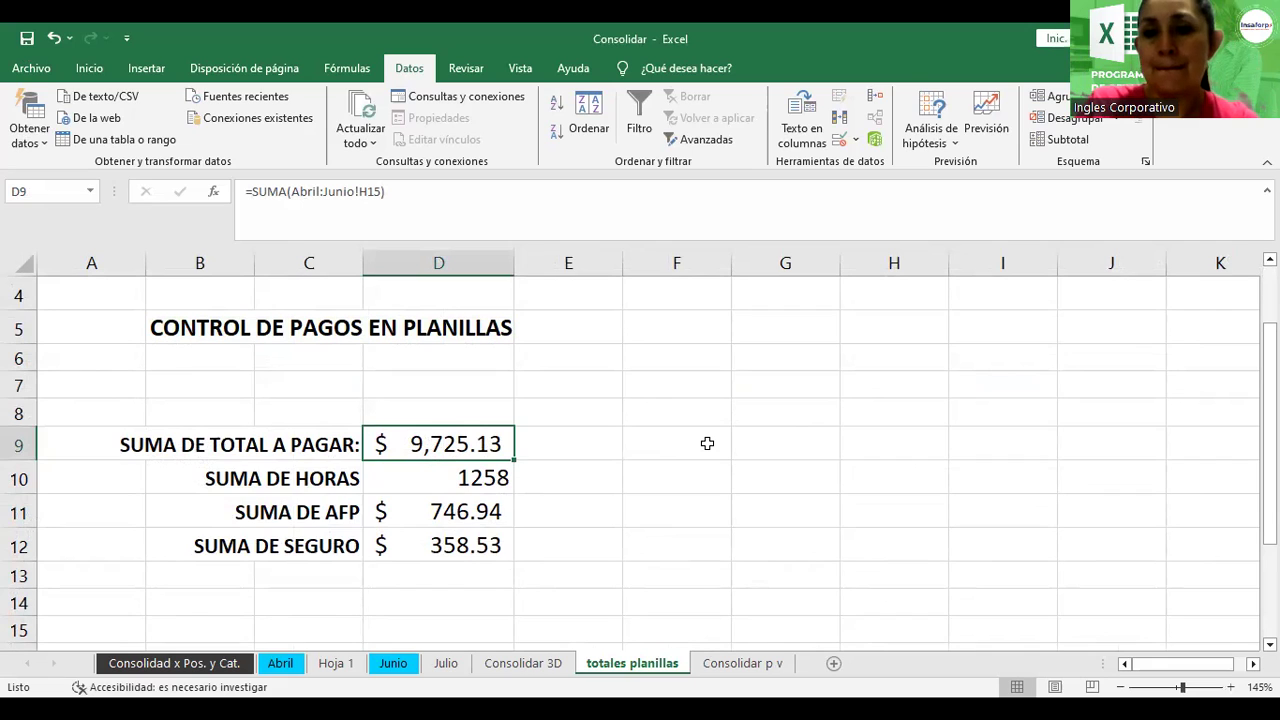
key("BackSpace")
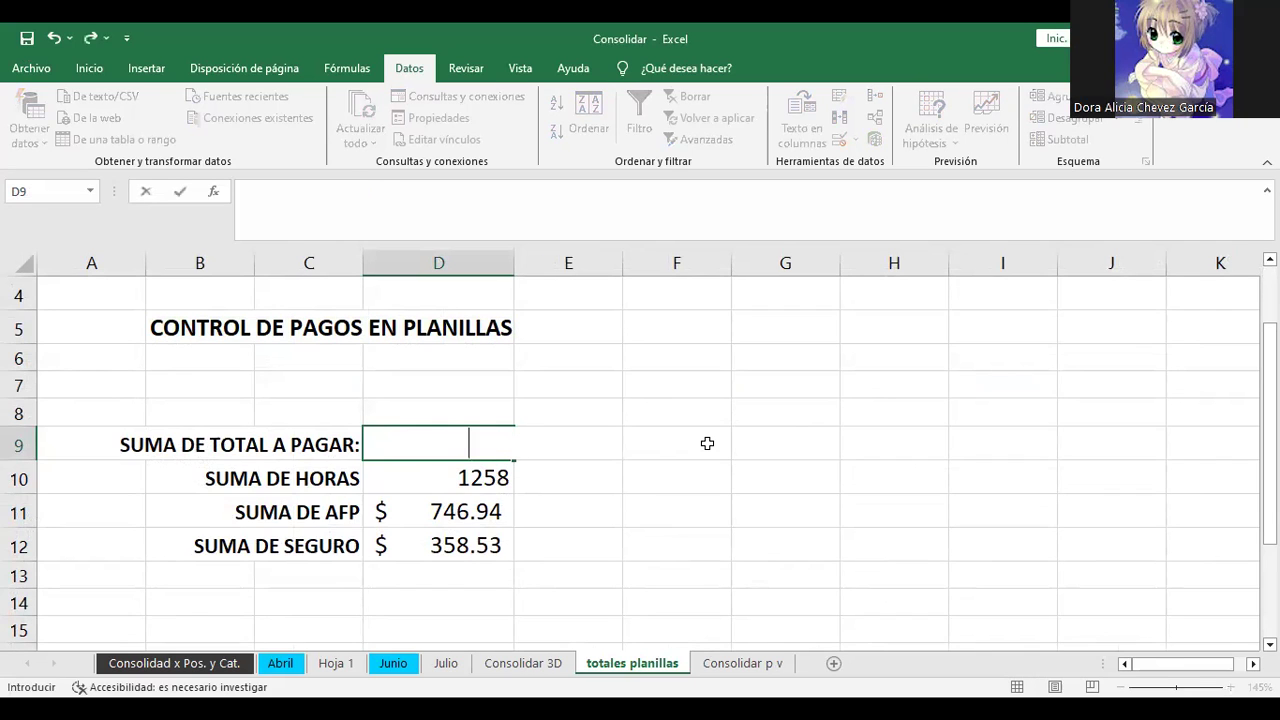